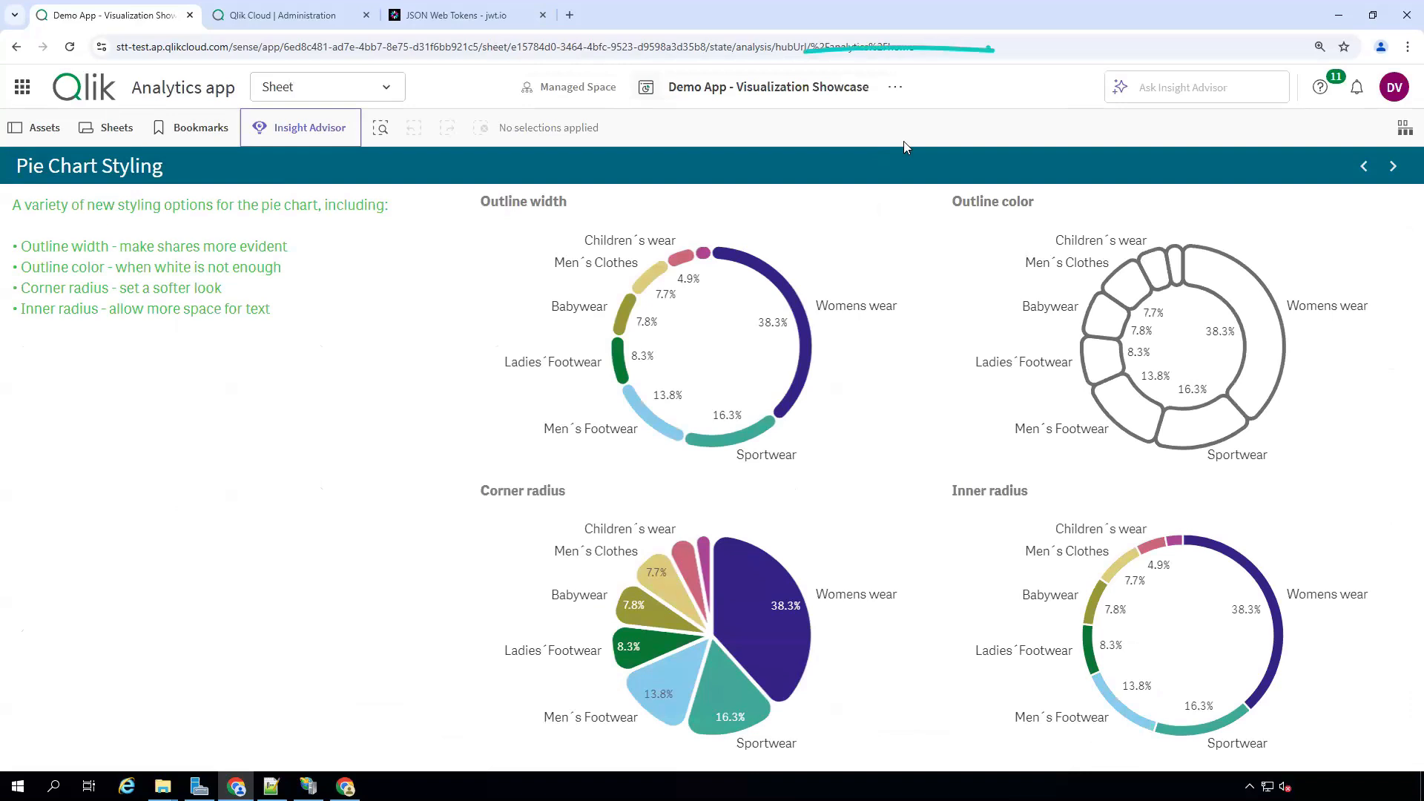
Open the embed options for the Pie Chart Styling sheet and copy the source URL from its iframe code.
click(894, 88)
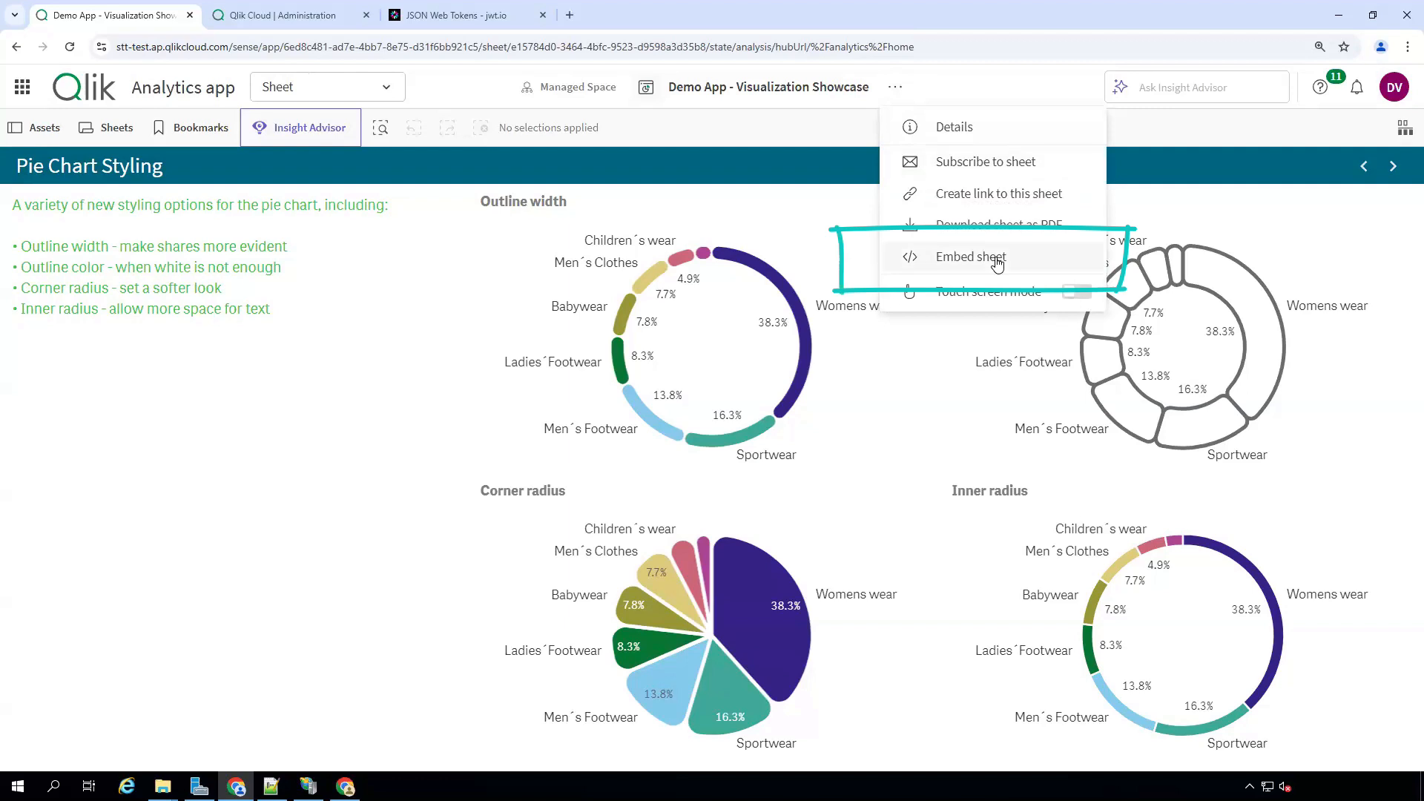
click(997, 258)
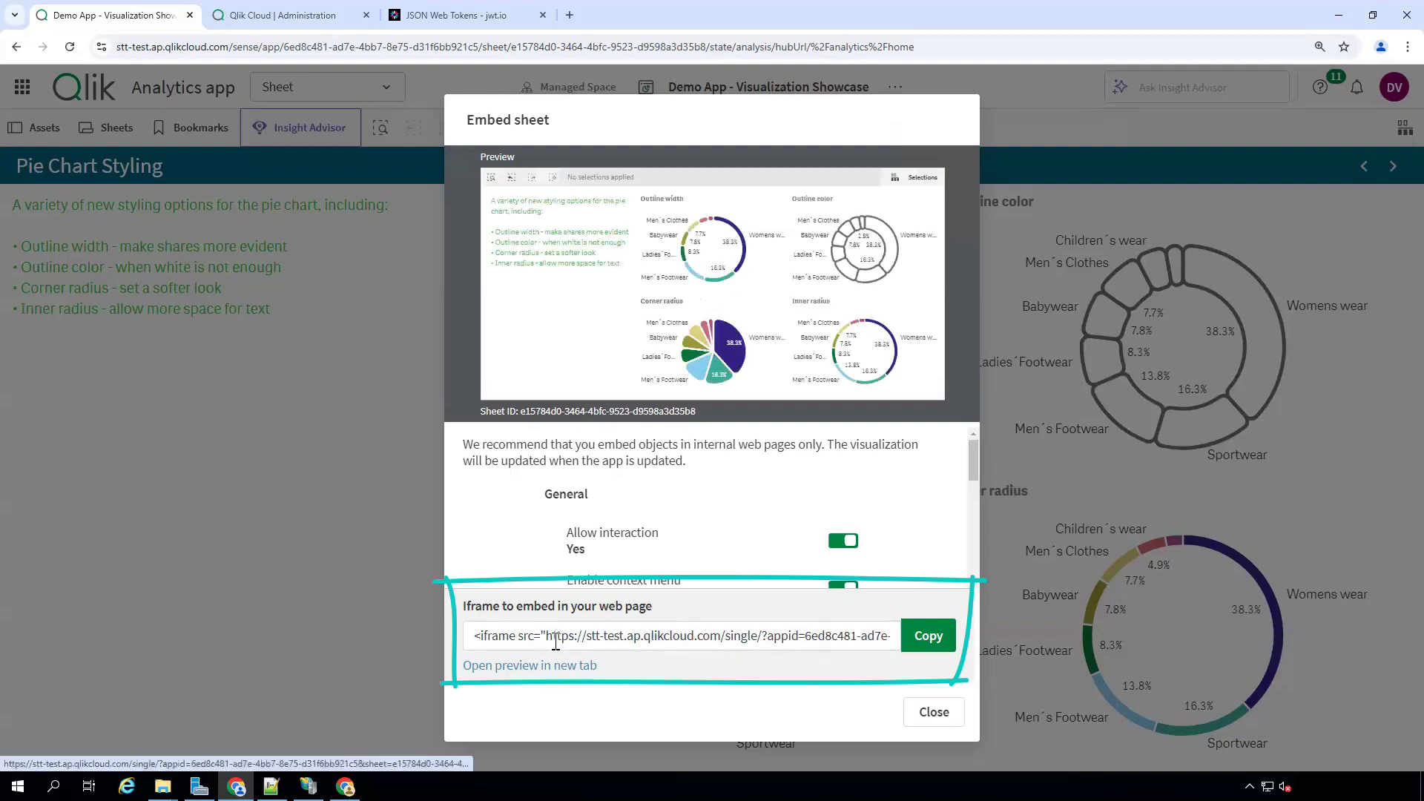
mouse_move(547, 636)
mouse_down()
mouse_move(917, 640)
mouse_move(570, 637)
mouse_up()
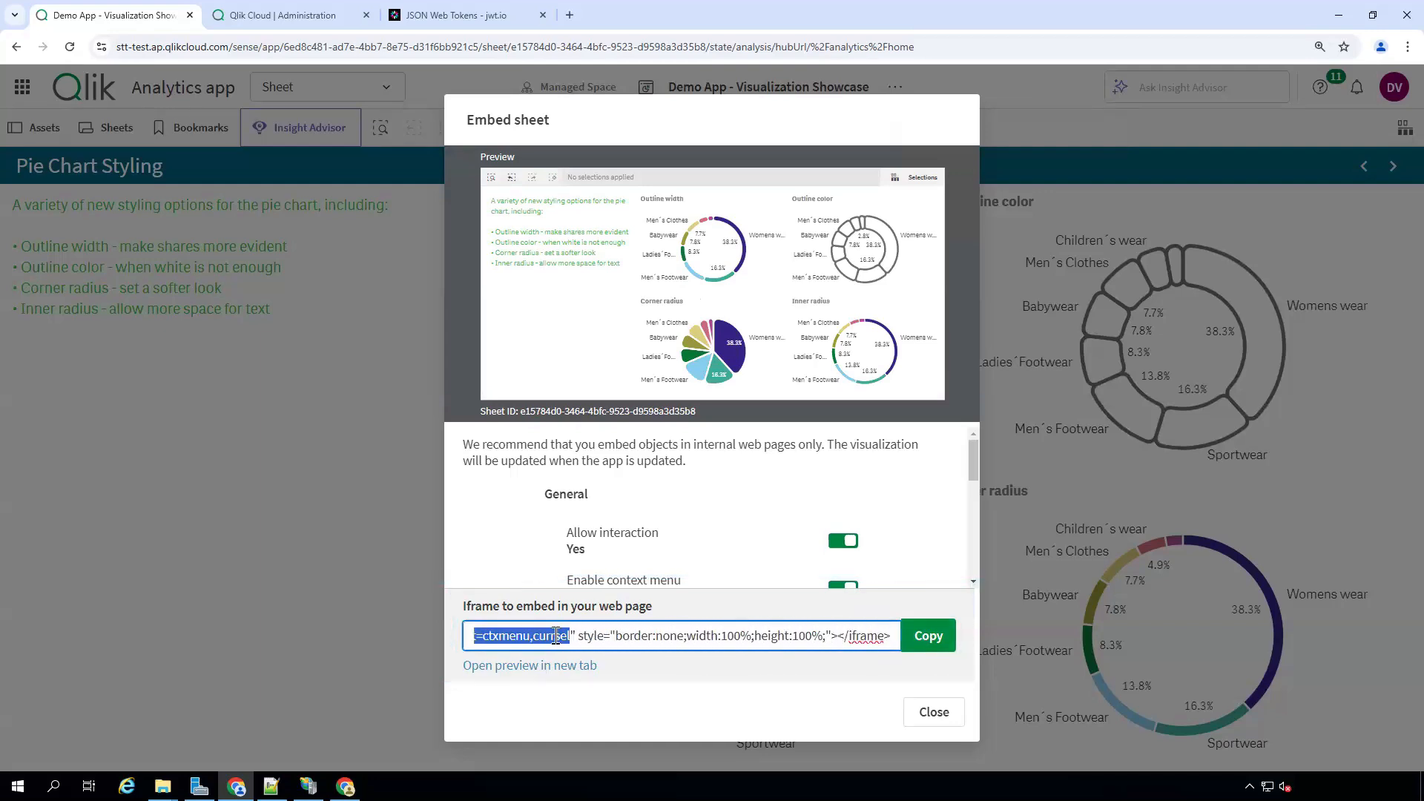
right_click(555, 637)
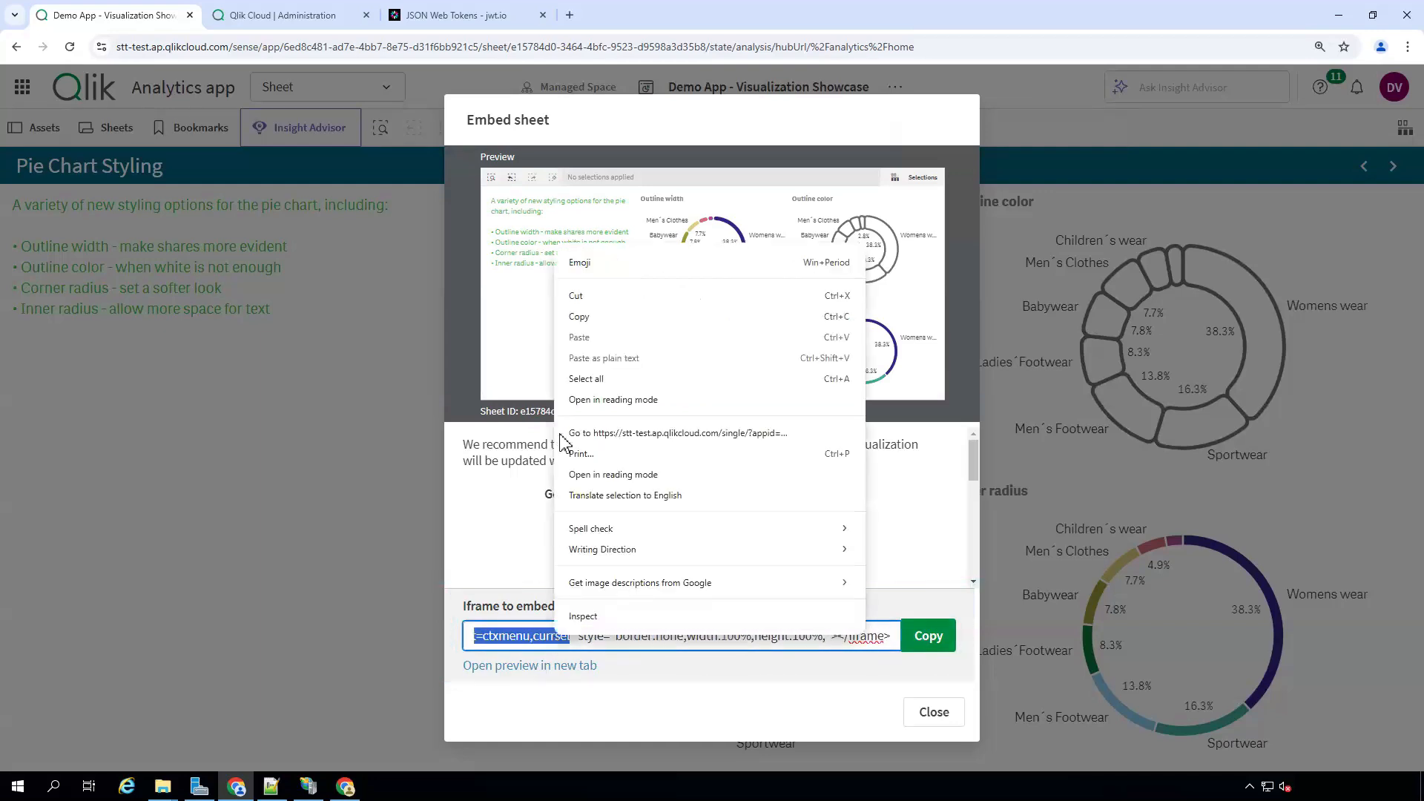
click(611, 325)
Switch to Notepad++ and paste the copied sheet URL on a new first line of memo.txt, followed by a blank line.
key(alt+Tab)
key(ctrl+Home)
key(Return)
key(Return)
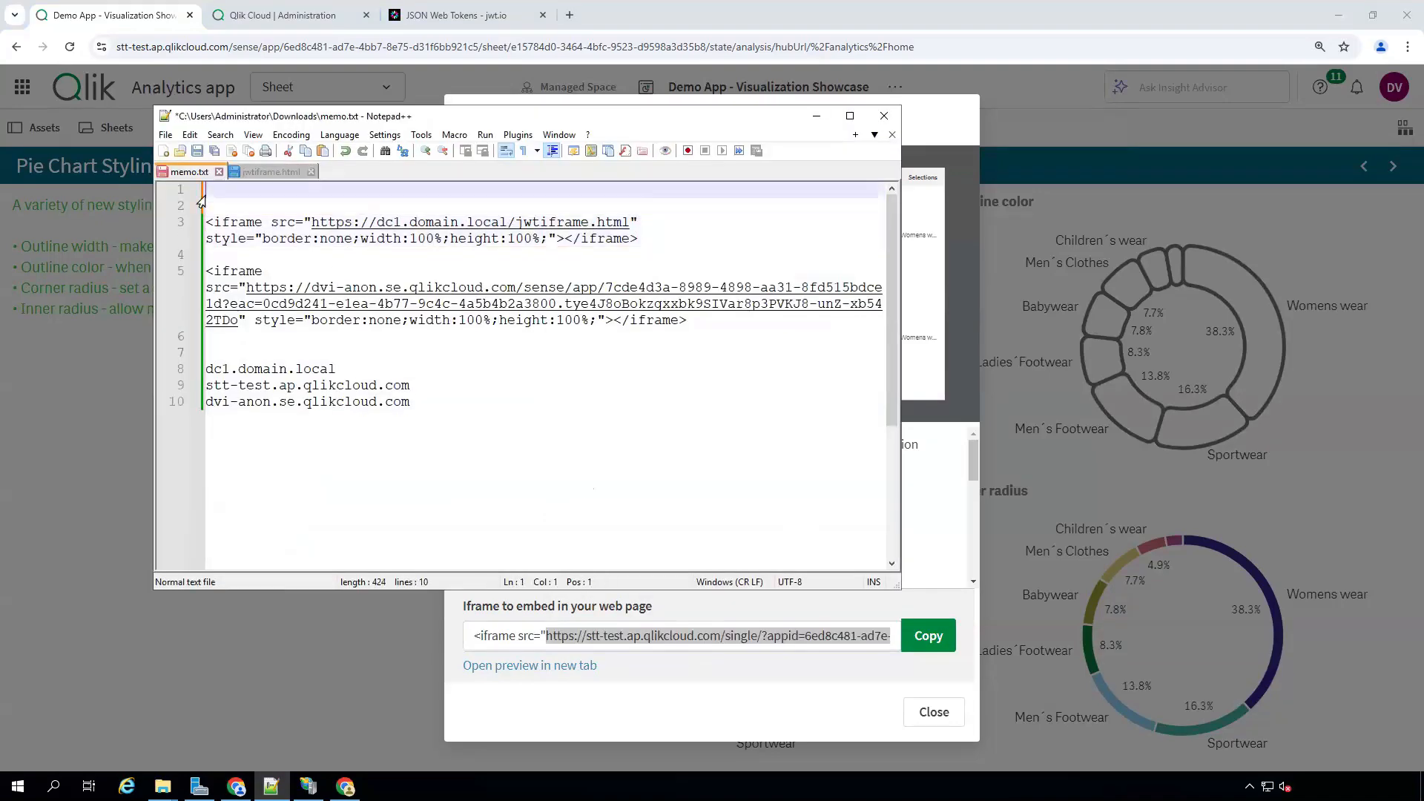
click(210, 193)
right_click(212, 197)
click(256, 233)
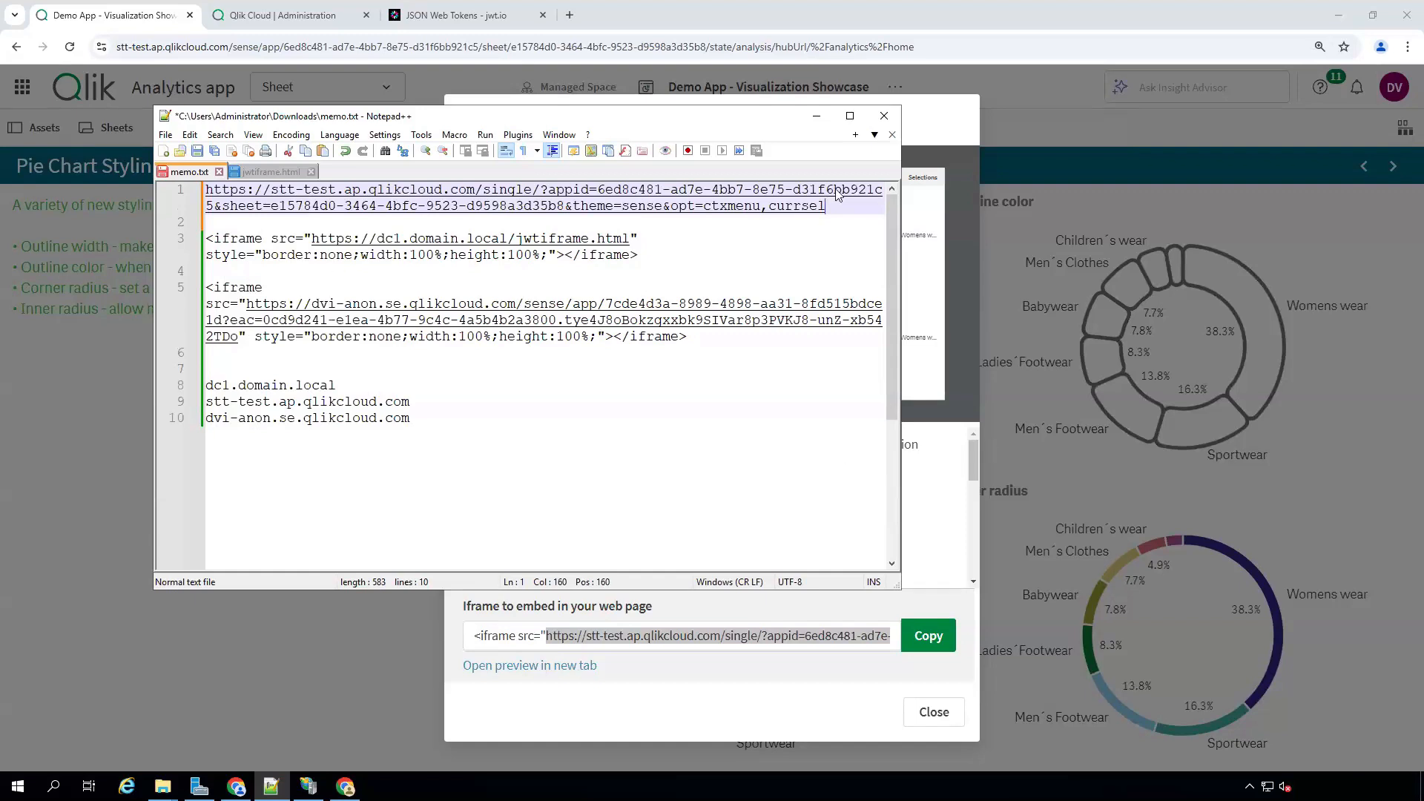
click(817, 119)
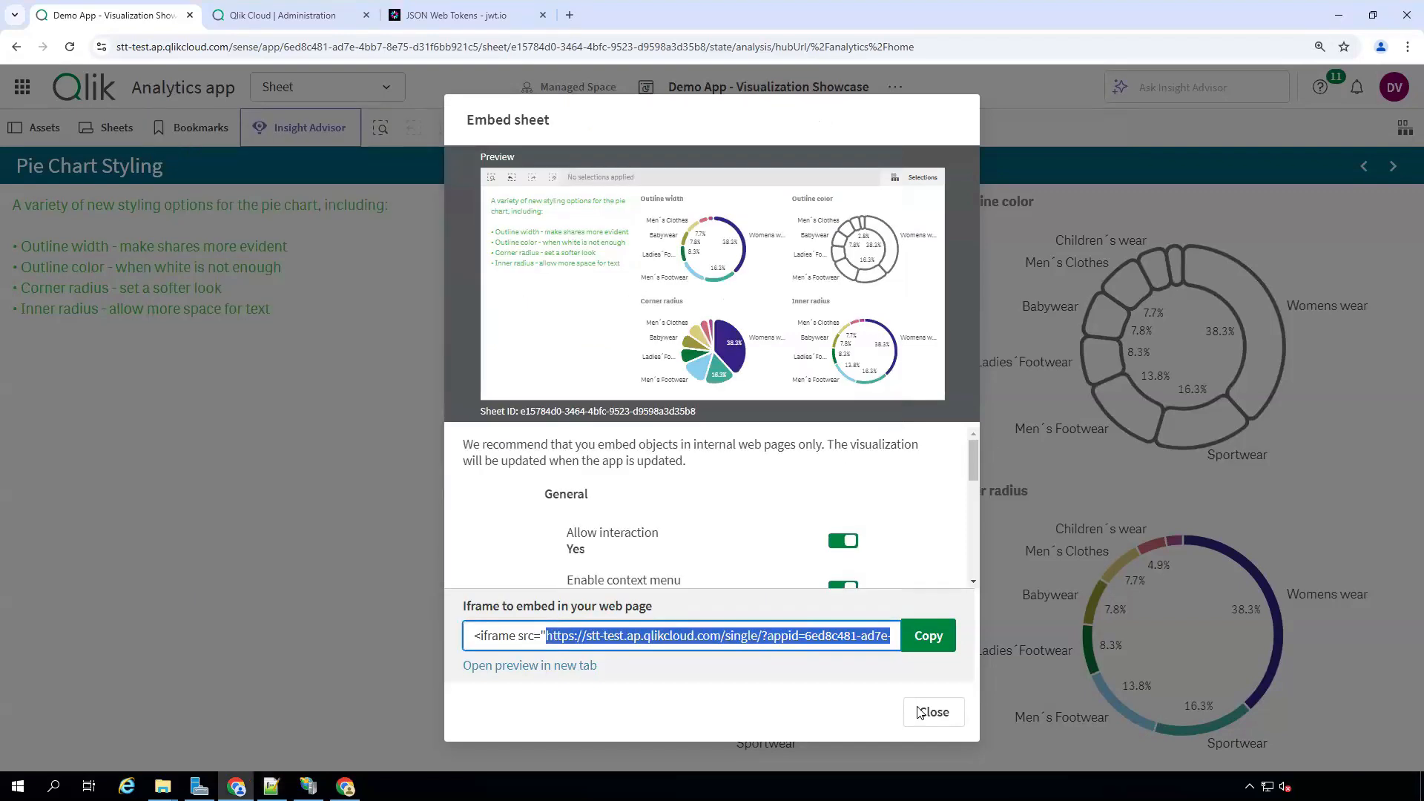
Examine the certificate, issuer and key ID of the External JWT identity provider in the Administration console without changing them.
key(ctrl+Tab)
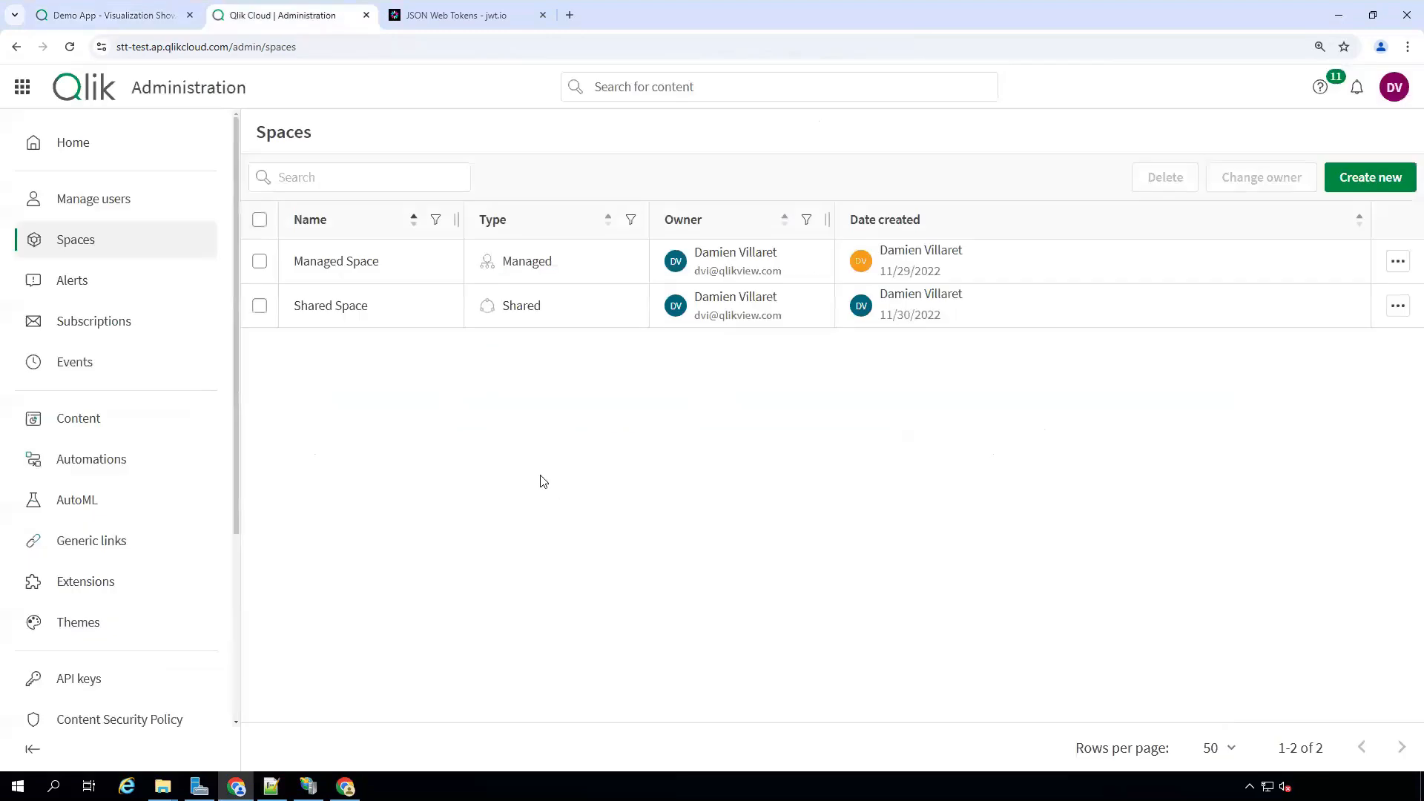
scroll(141, 511, down, 3)
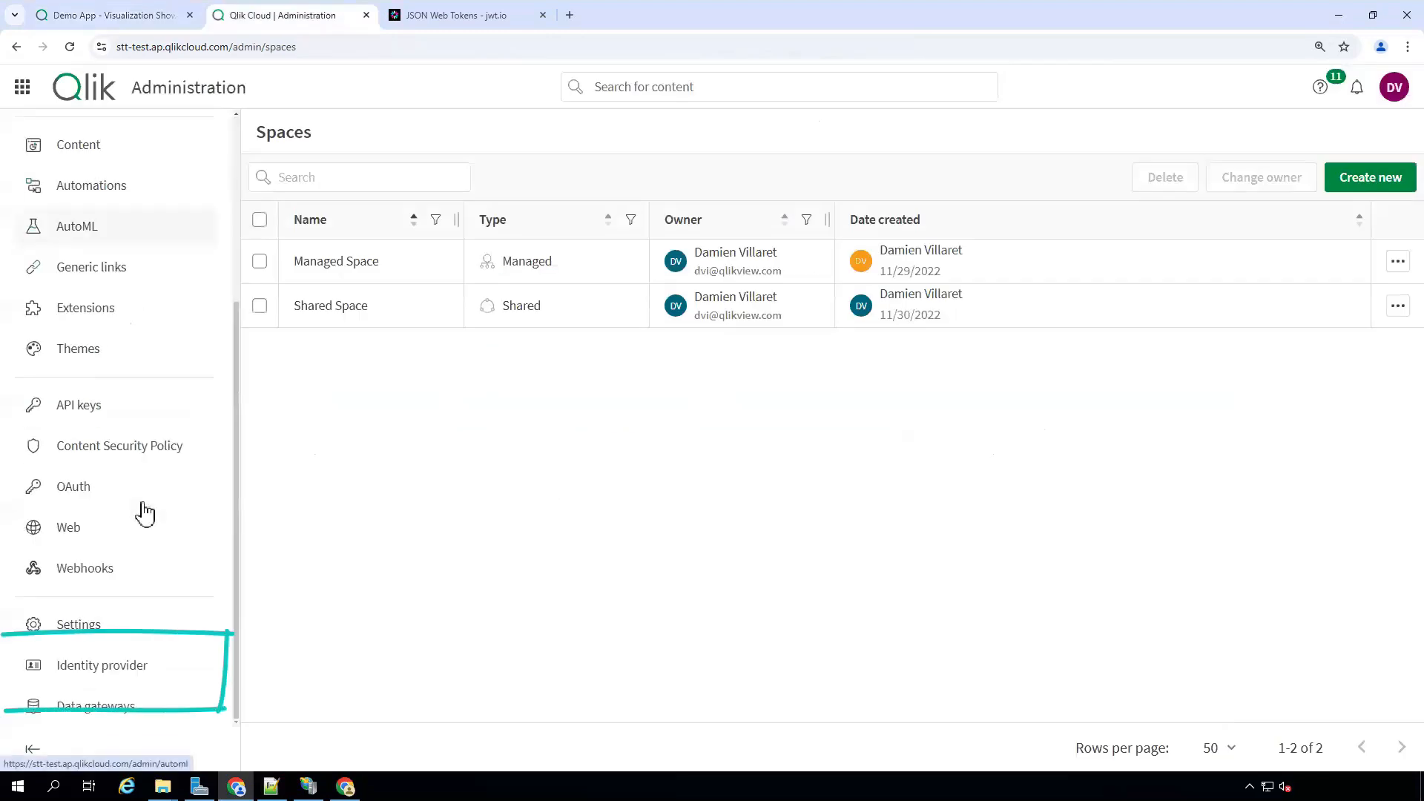
click(130, 668)
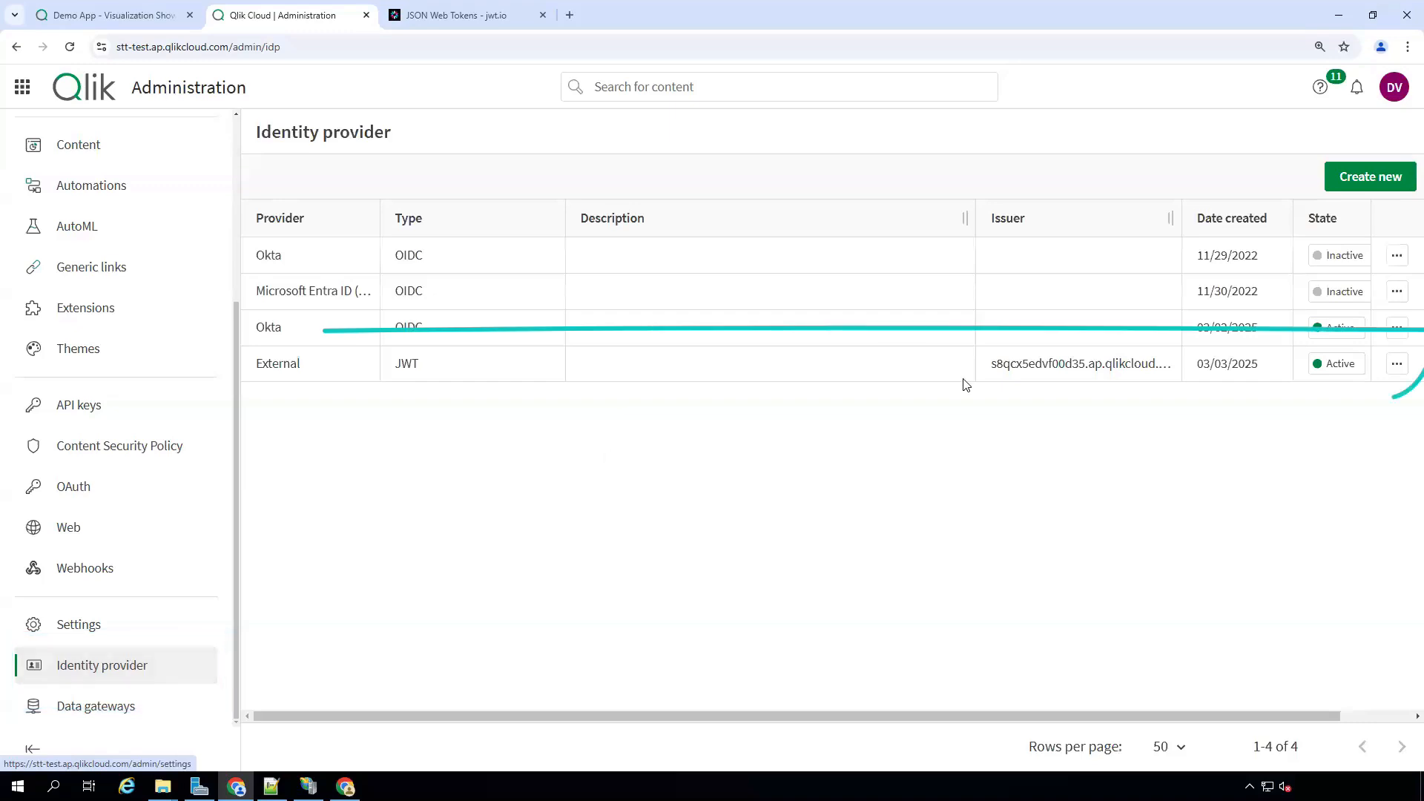
click(1397, 364)
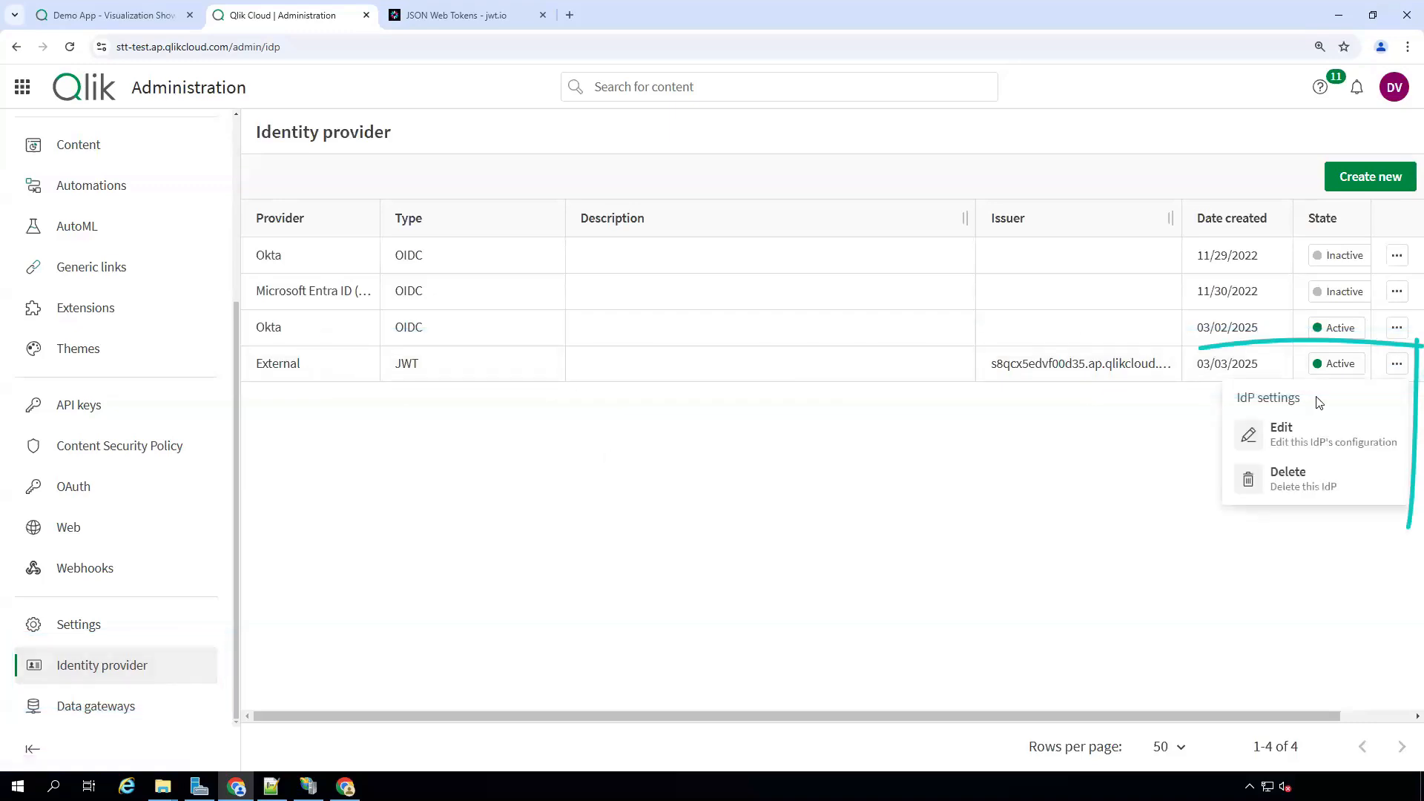
click(1282, 430)
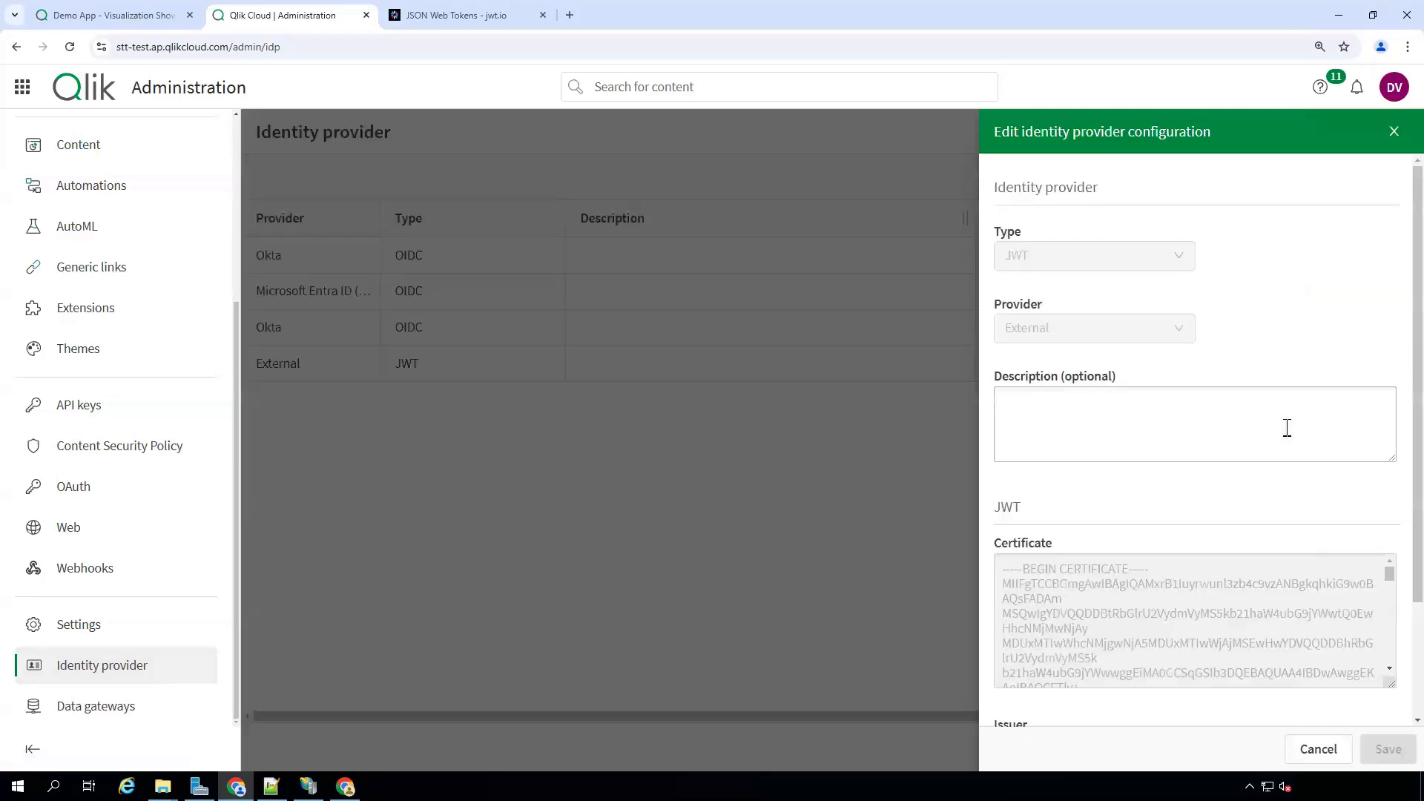
scroll(1158, 545, down, 2)
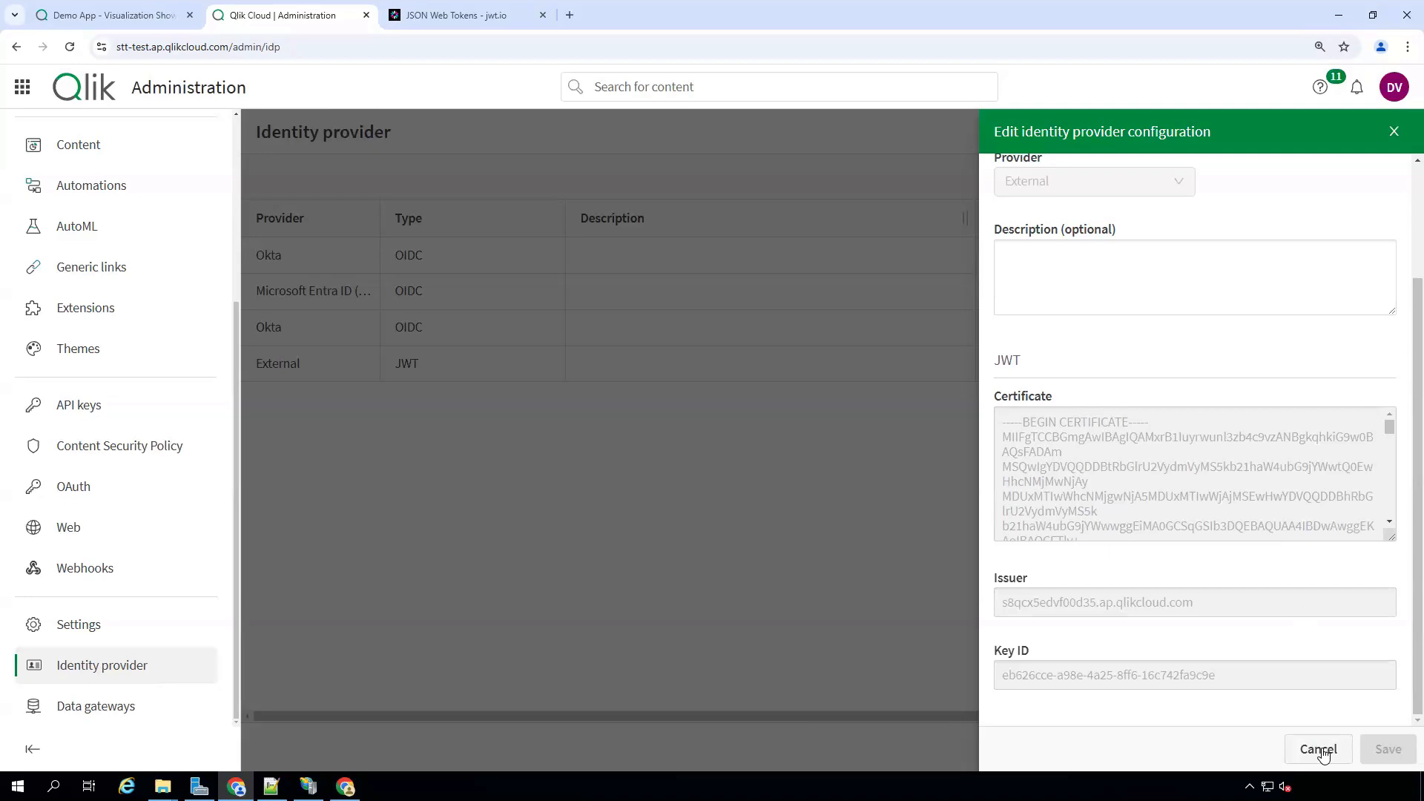
click(1320, 750)
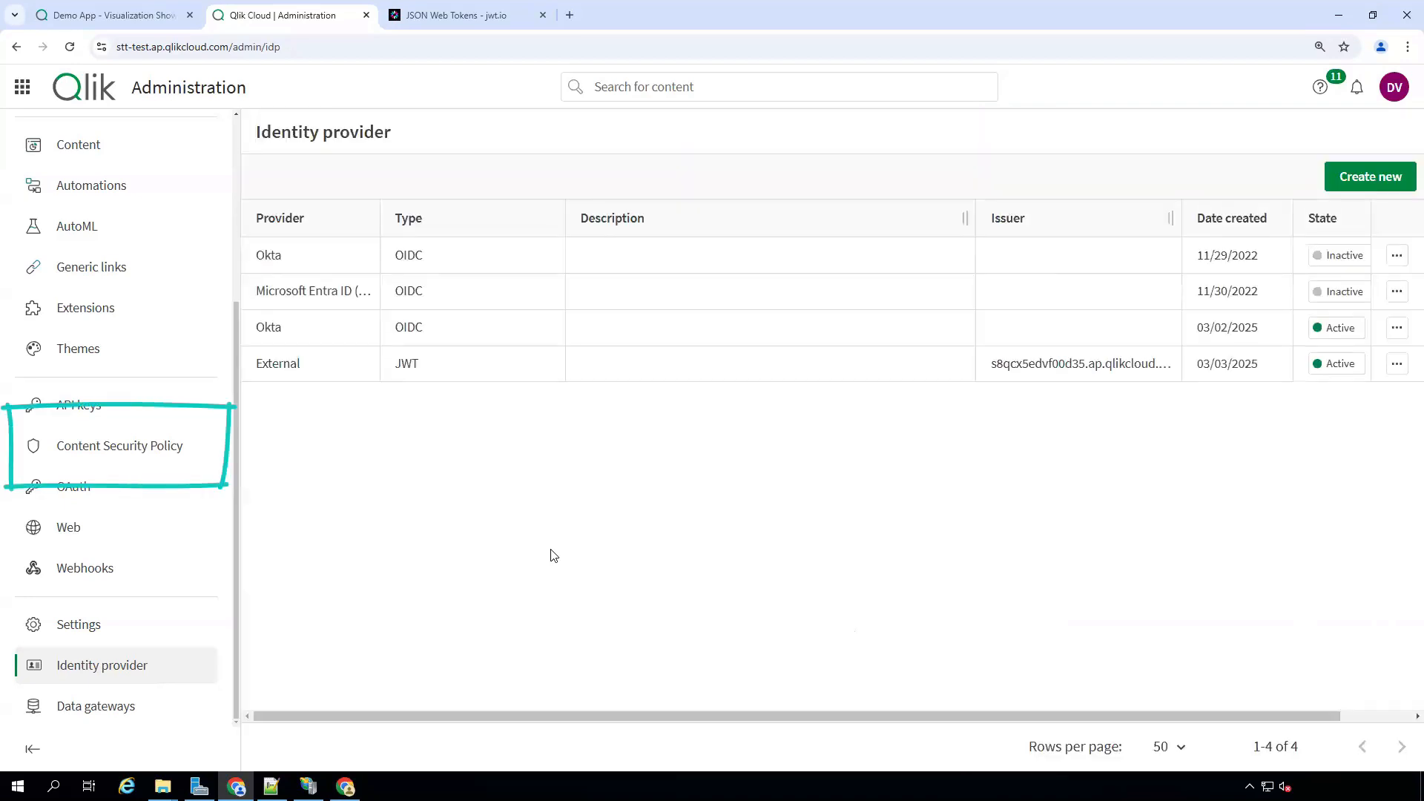
Begin a new Content Security Policy origin with the frame-ancestors directive enabled.
click(97, 460)
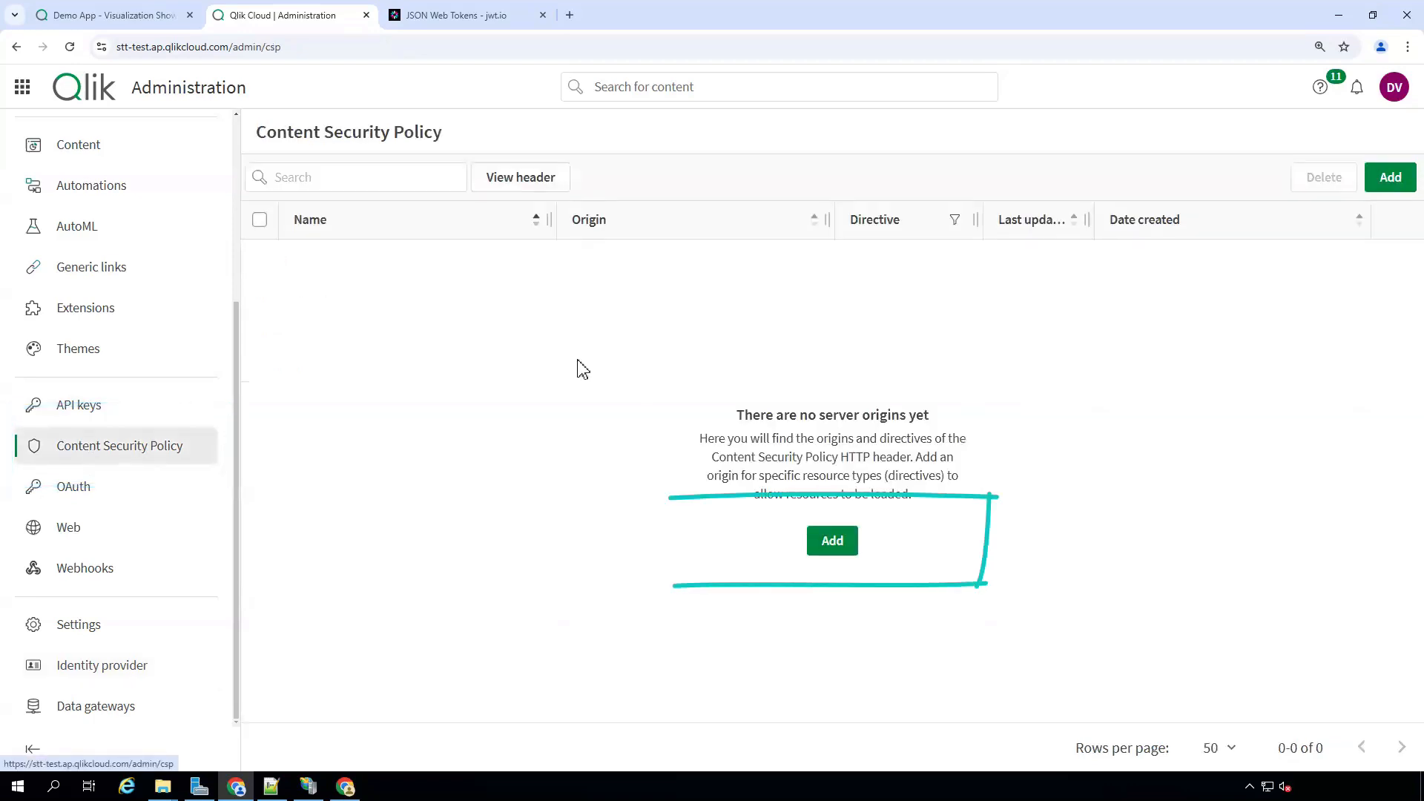
click(846, 546)
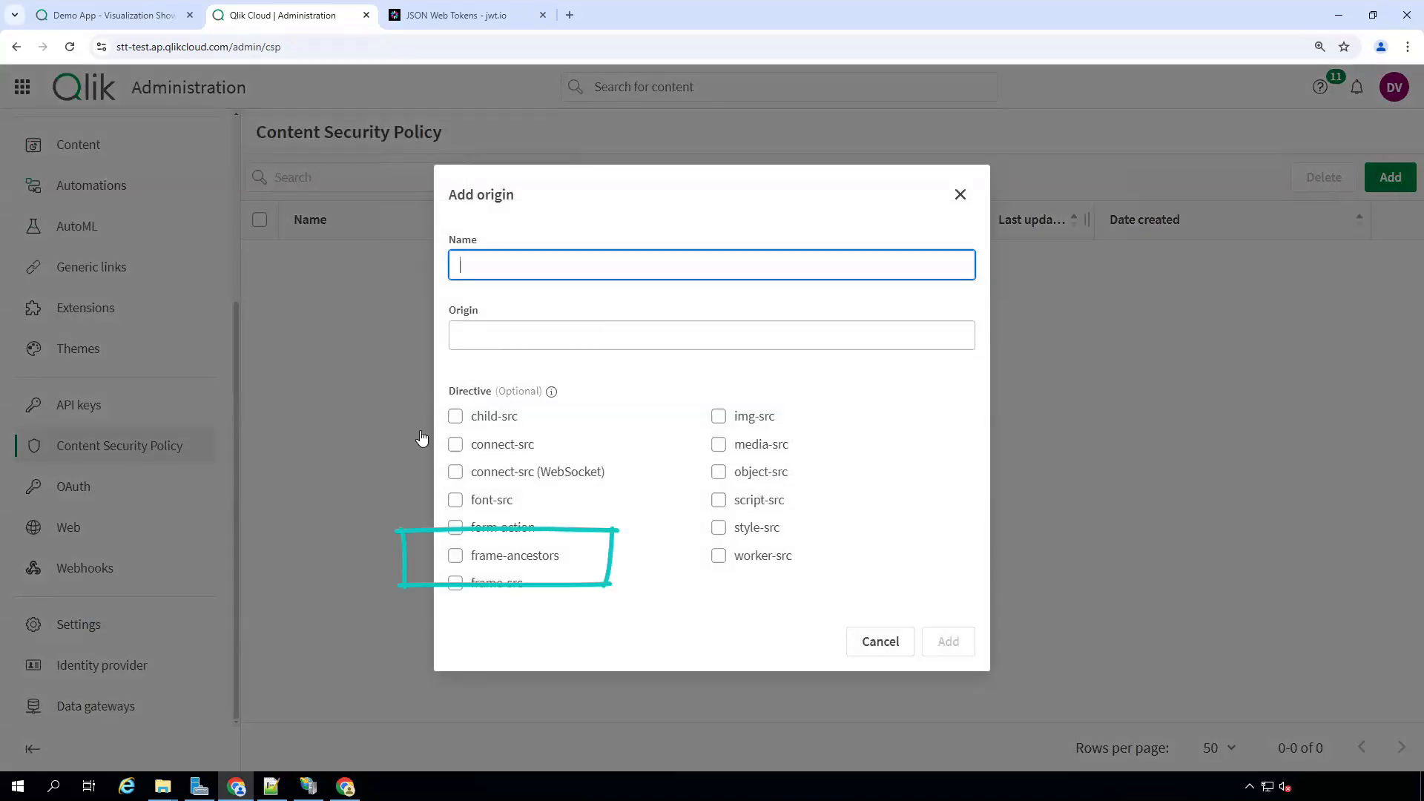
click(455, 557)
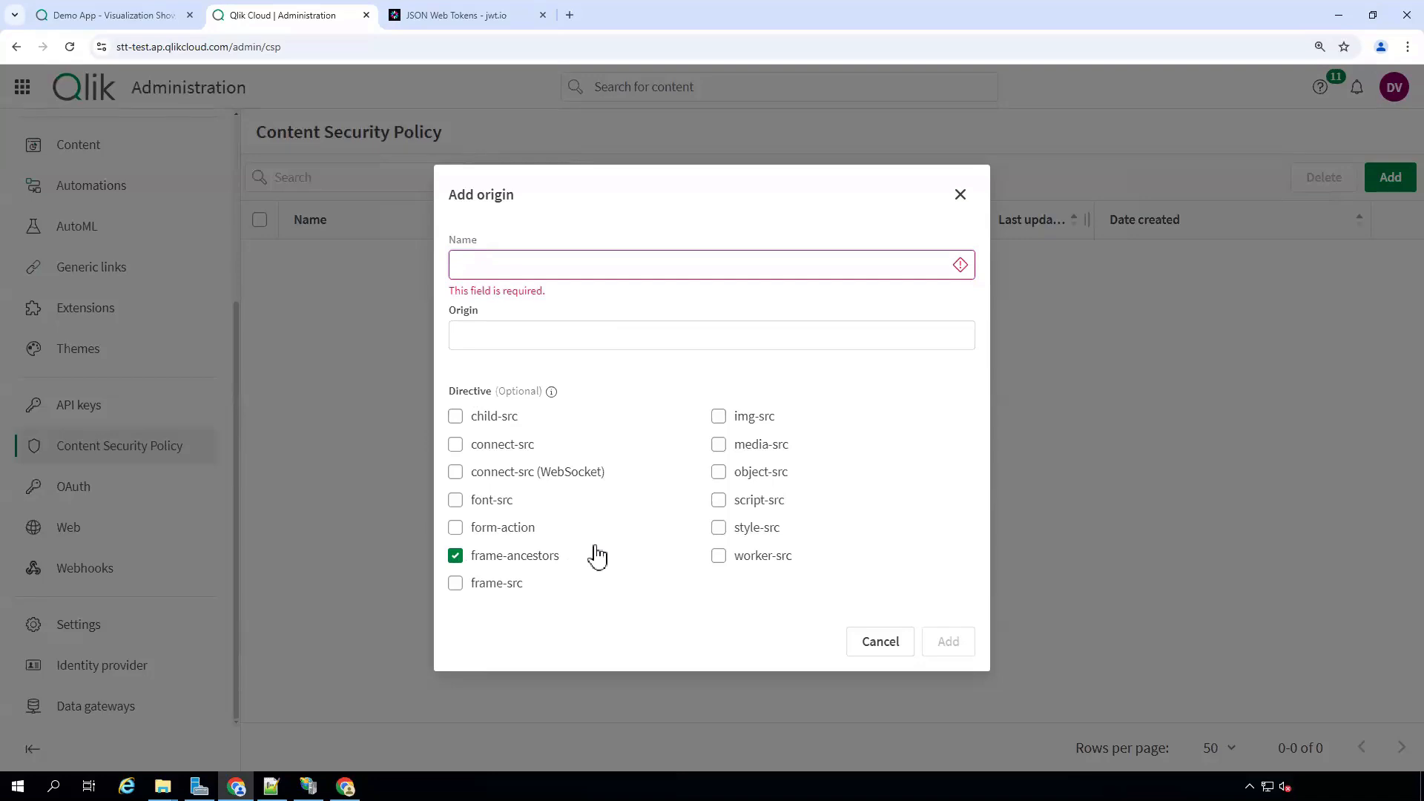
click(347, 795)
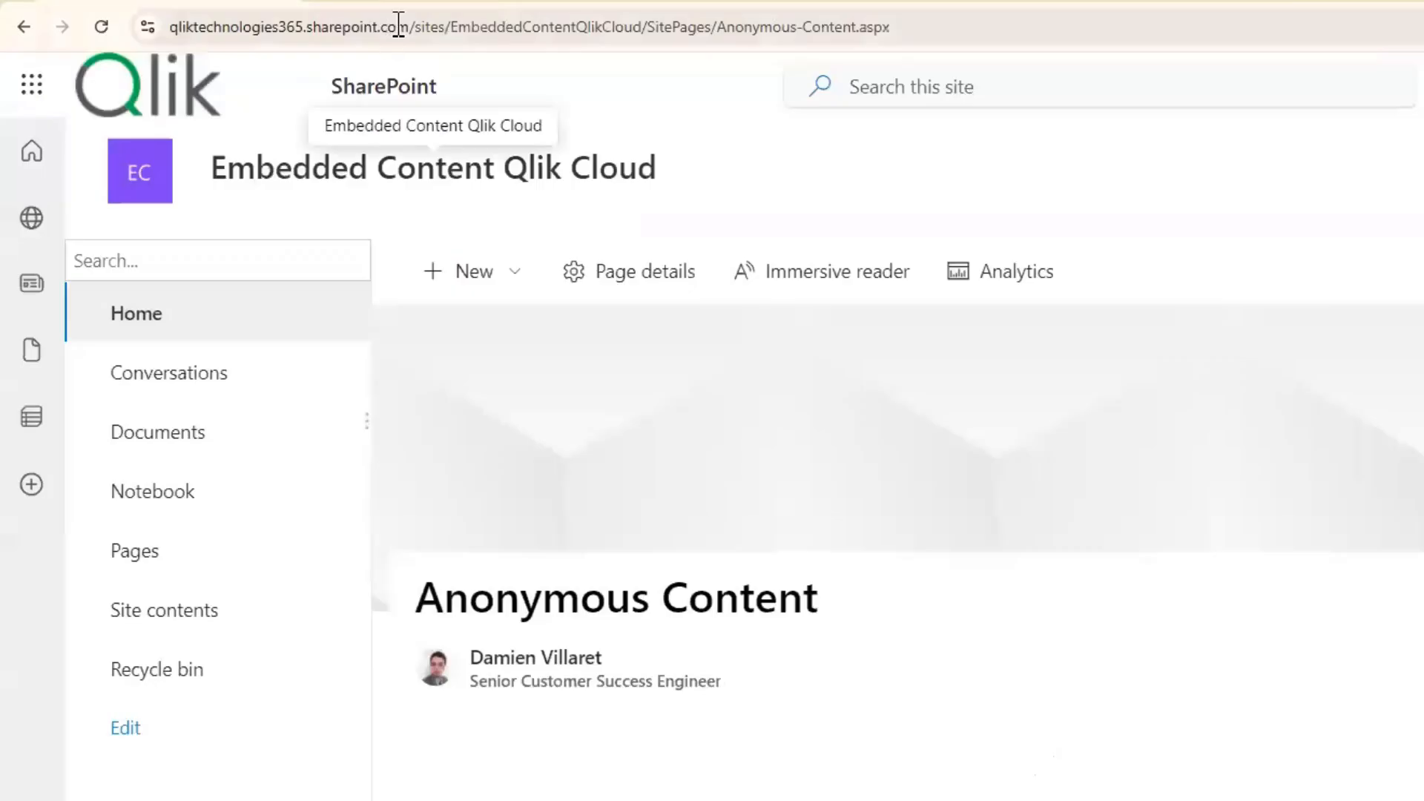
click(398, 27)
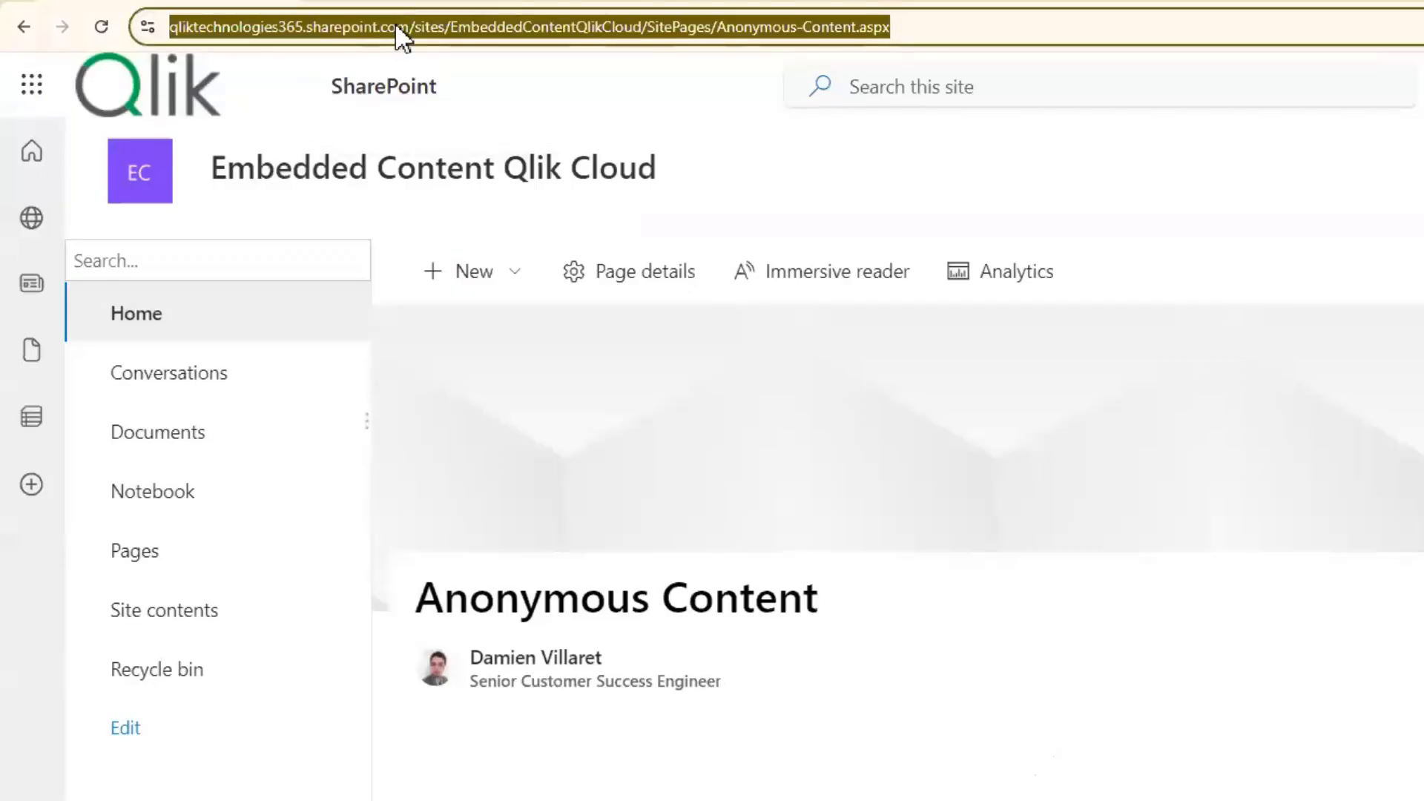
click(461, 27)
drag(461, 28, 169, 29)
right_click(282, 32)
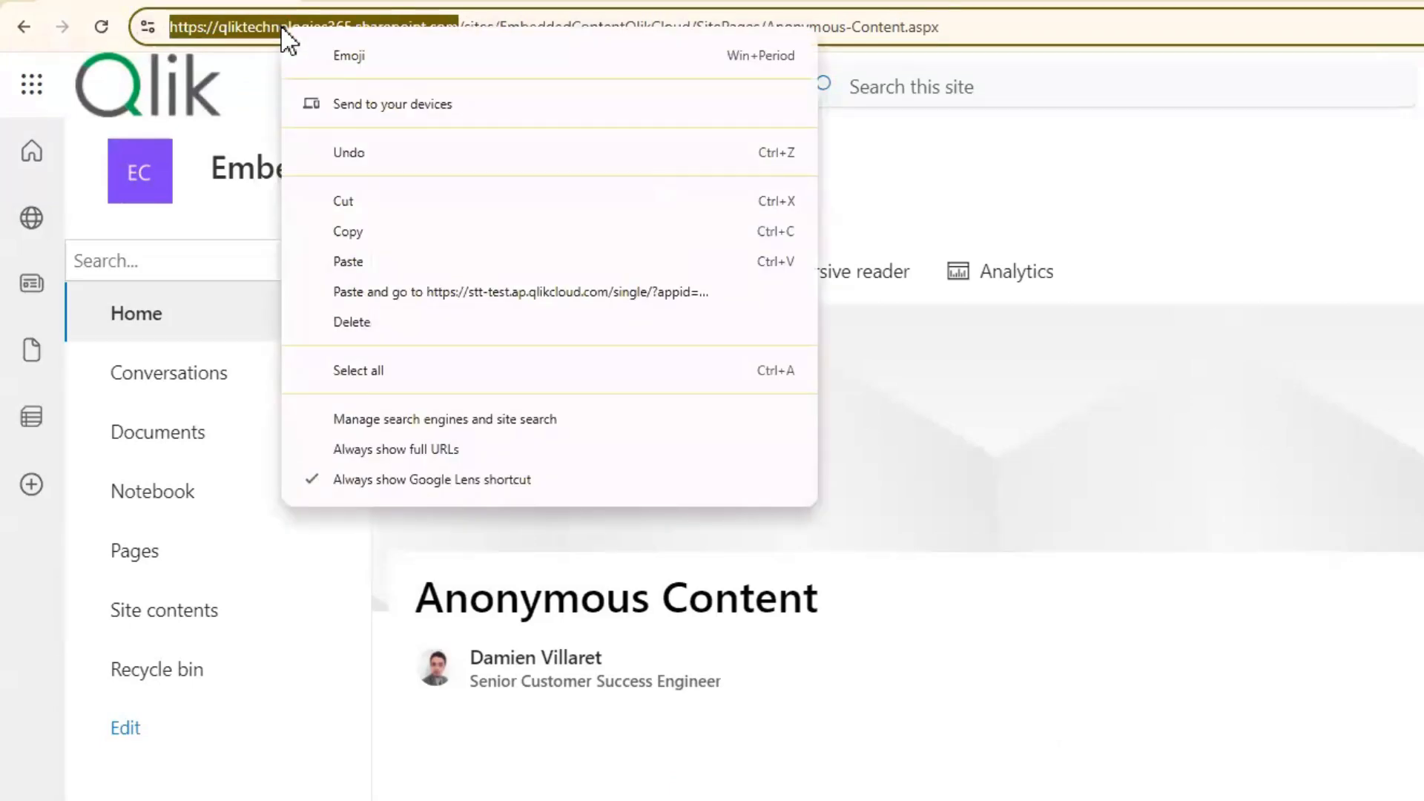
click(348, 236)
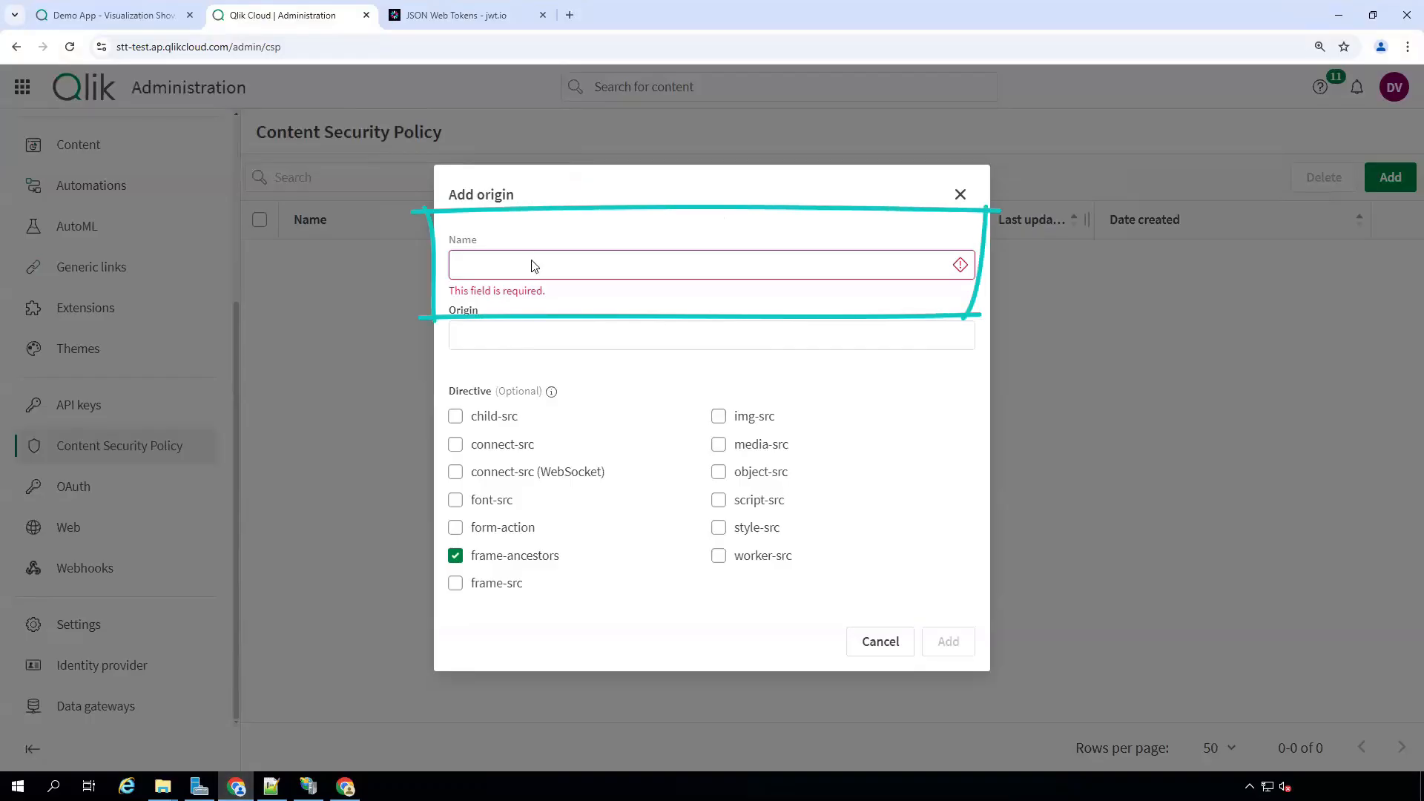
right_click(532, 266)
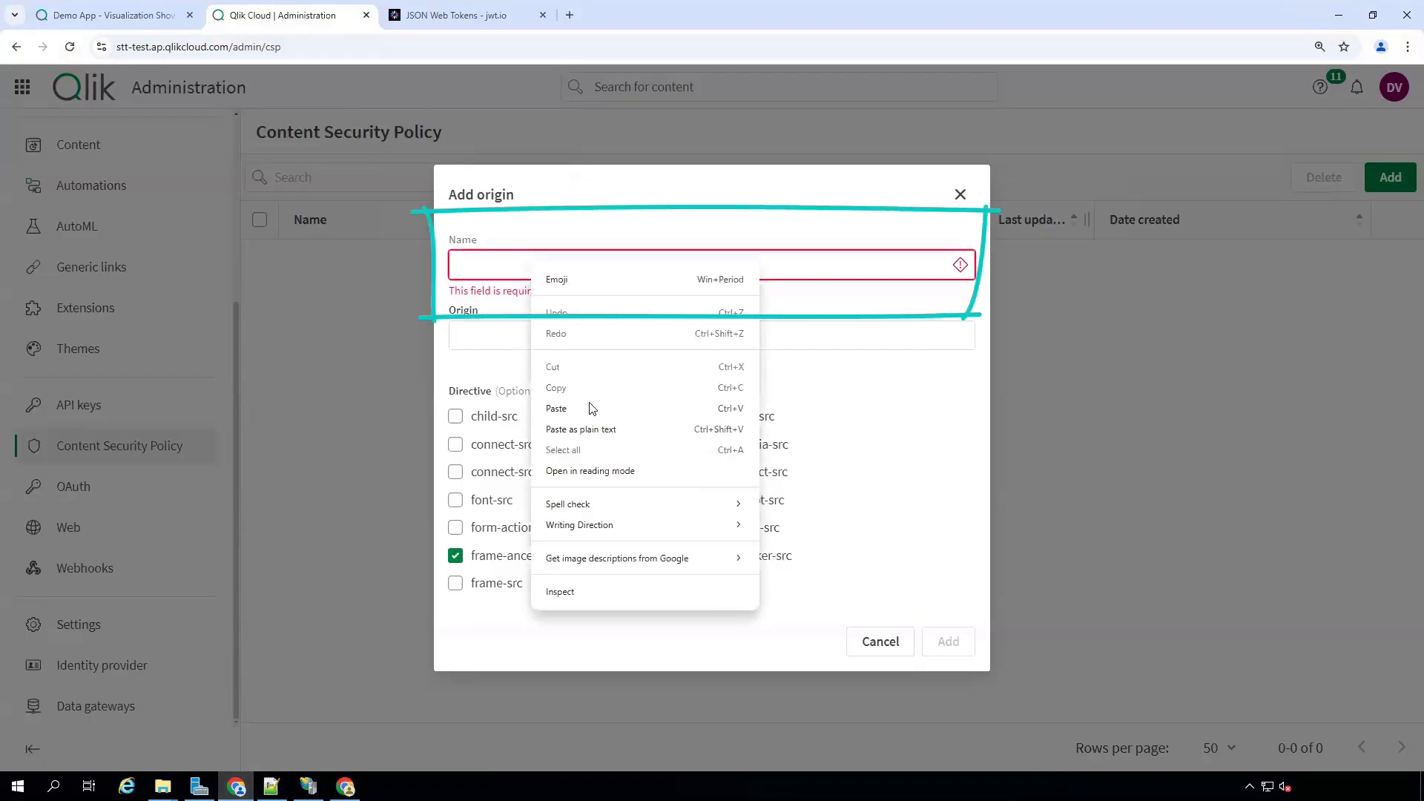
click(575, 411)
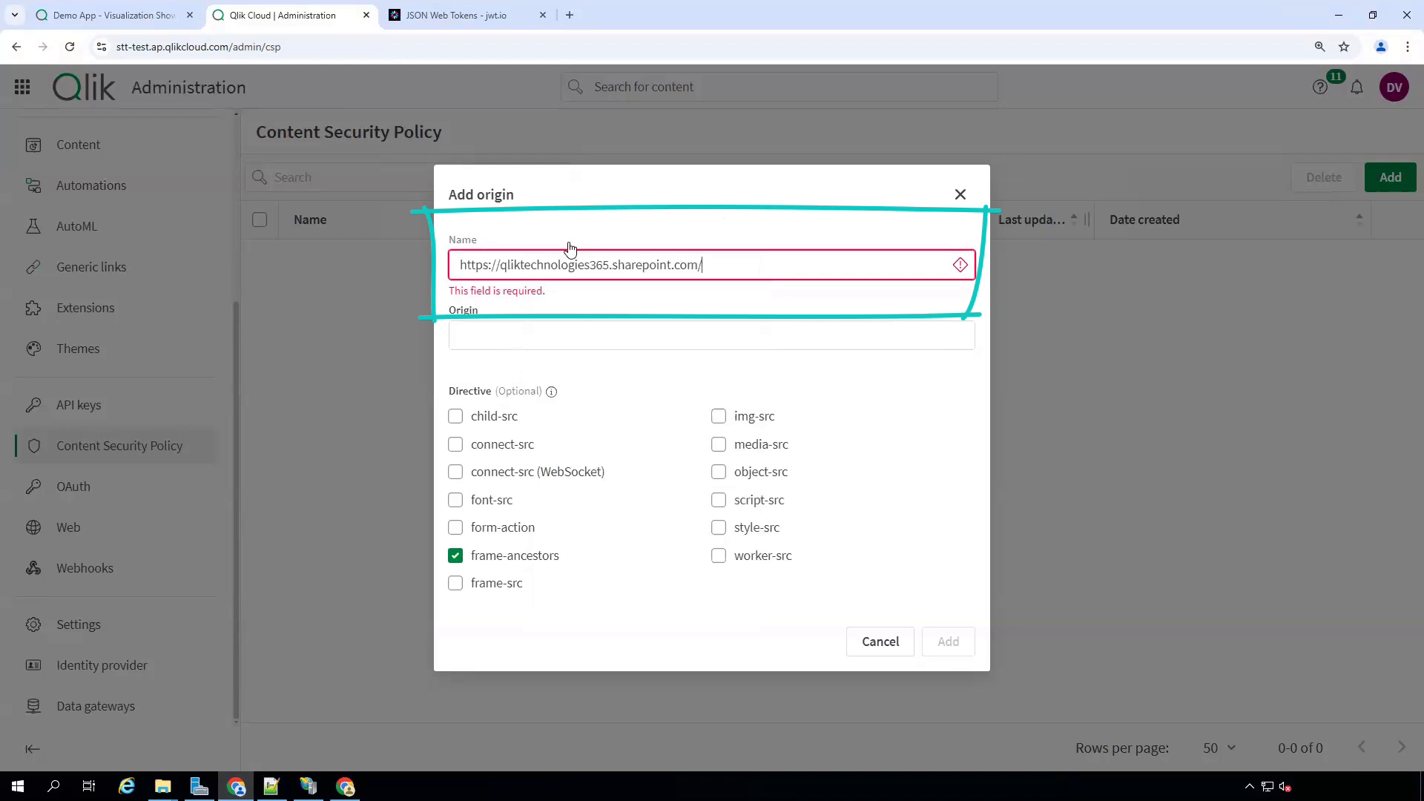
click(550, 340)
right_click(550, 343)
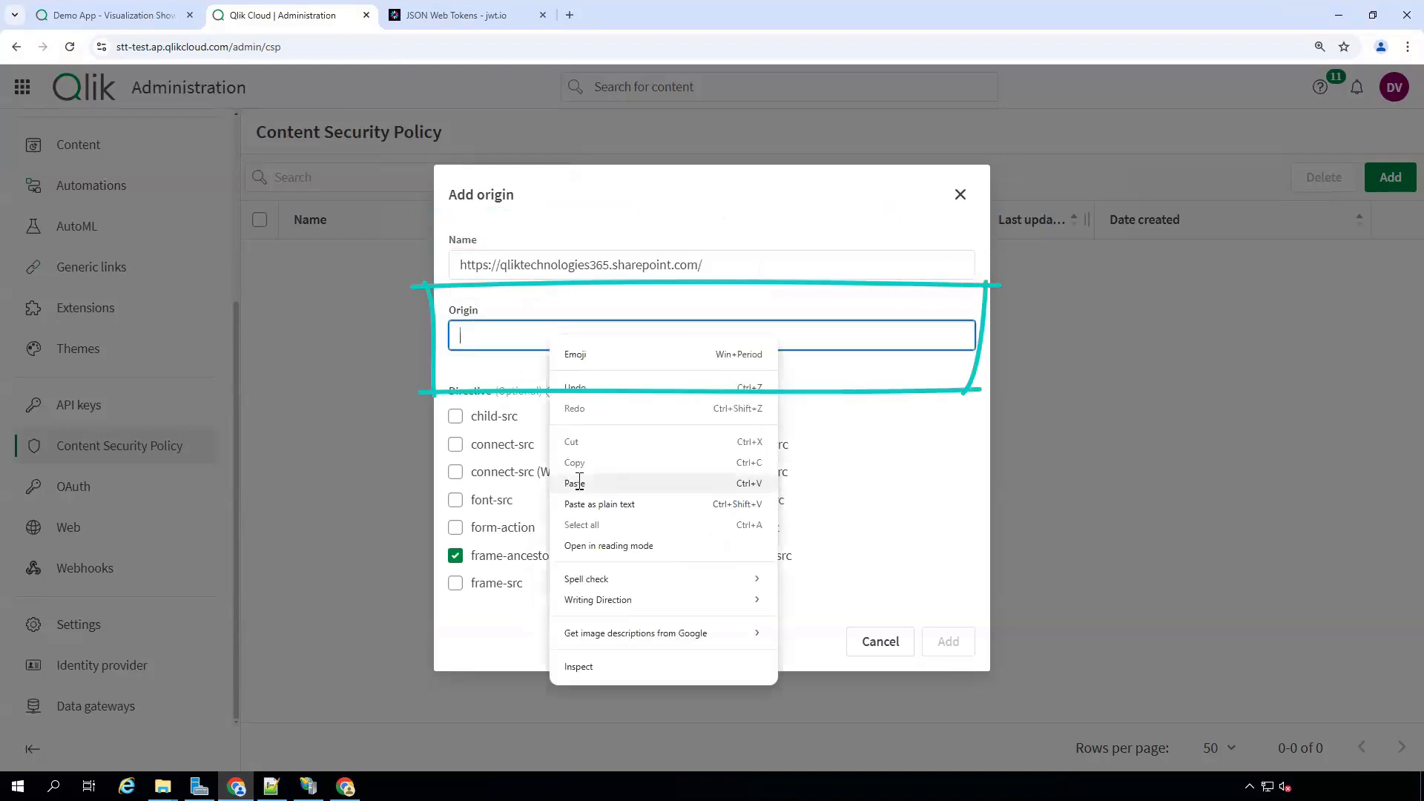
click(576, 483)
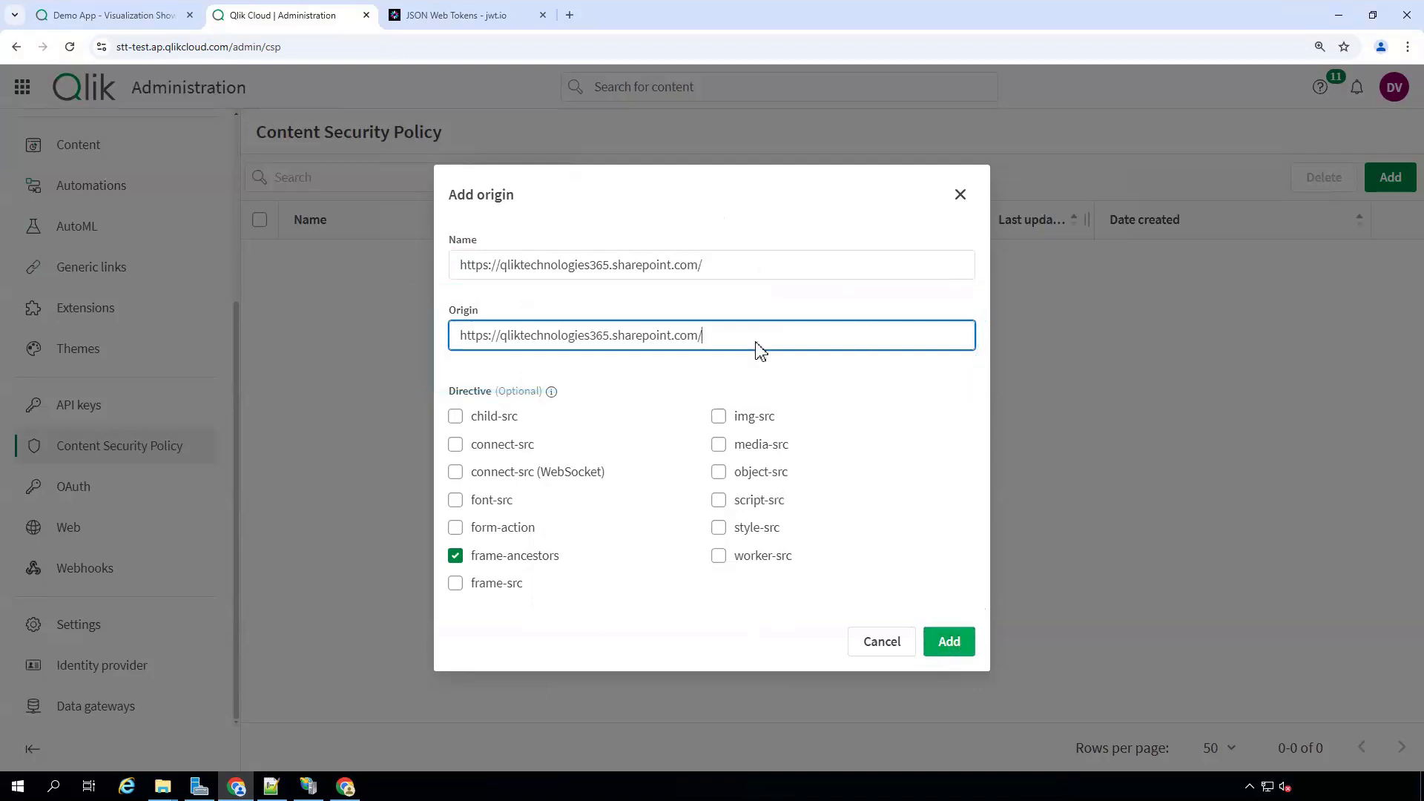
click(966, 647)
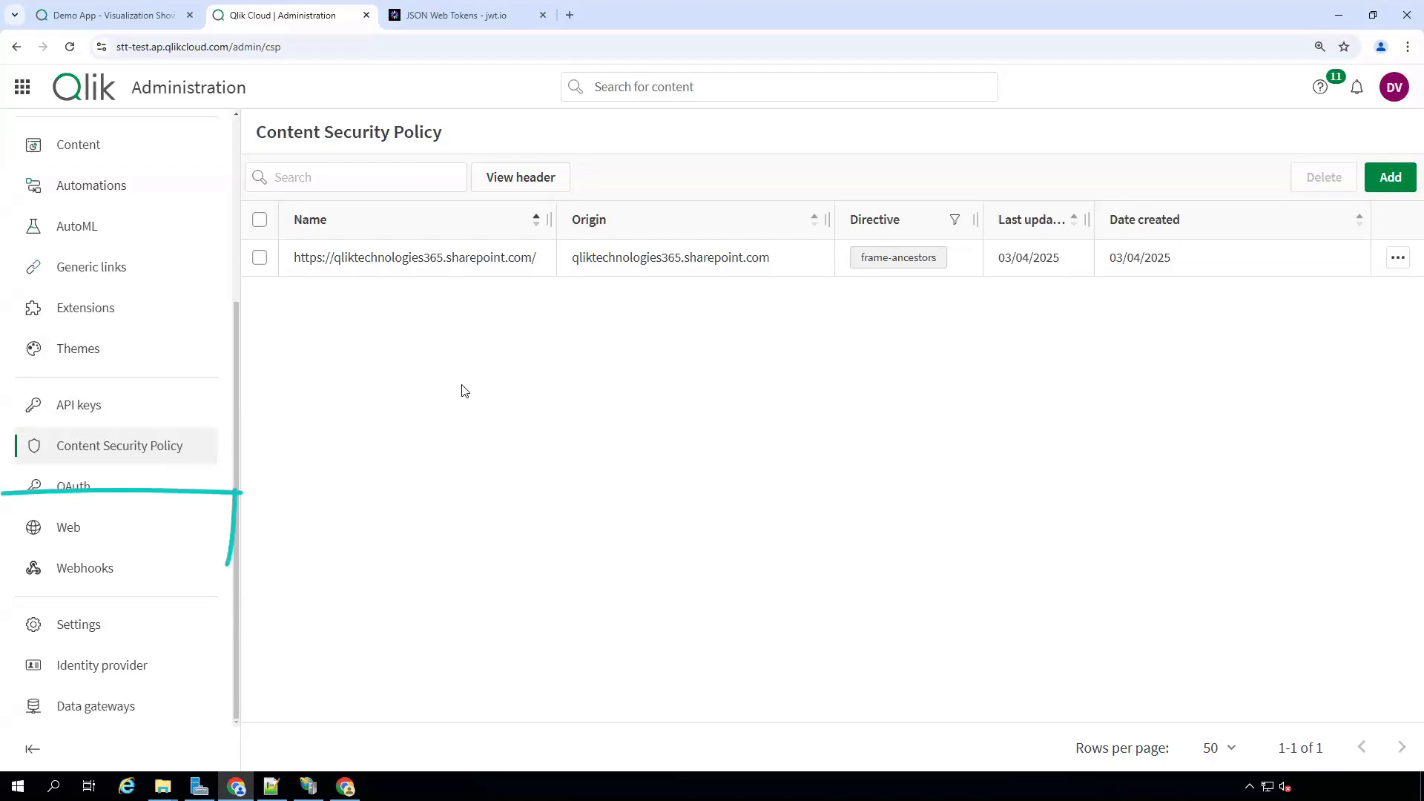
Begin a web integration named "DC1 & Sharepoint" and try to add dc1.domain.local as an allowed origin.
click(90, 536)
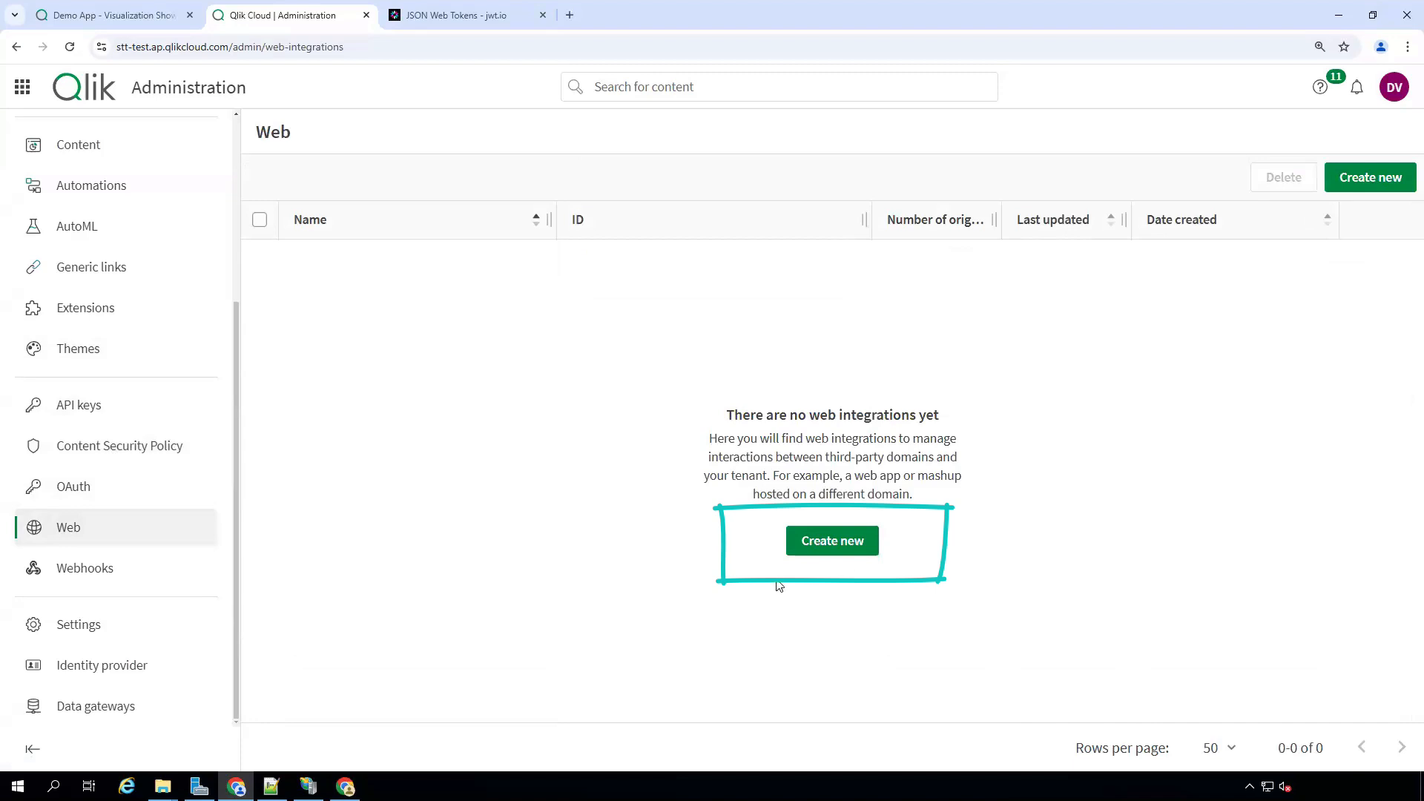
click(826, 551)
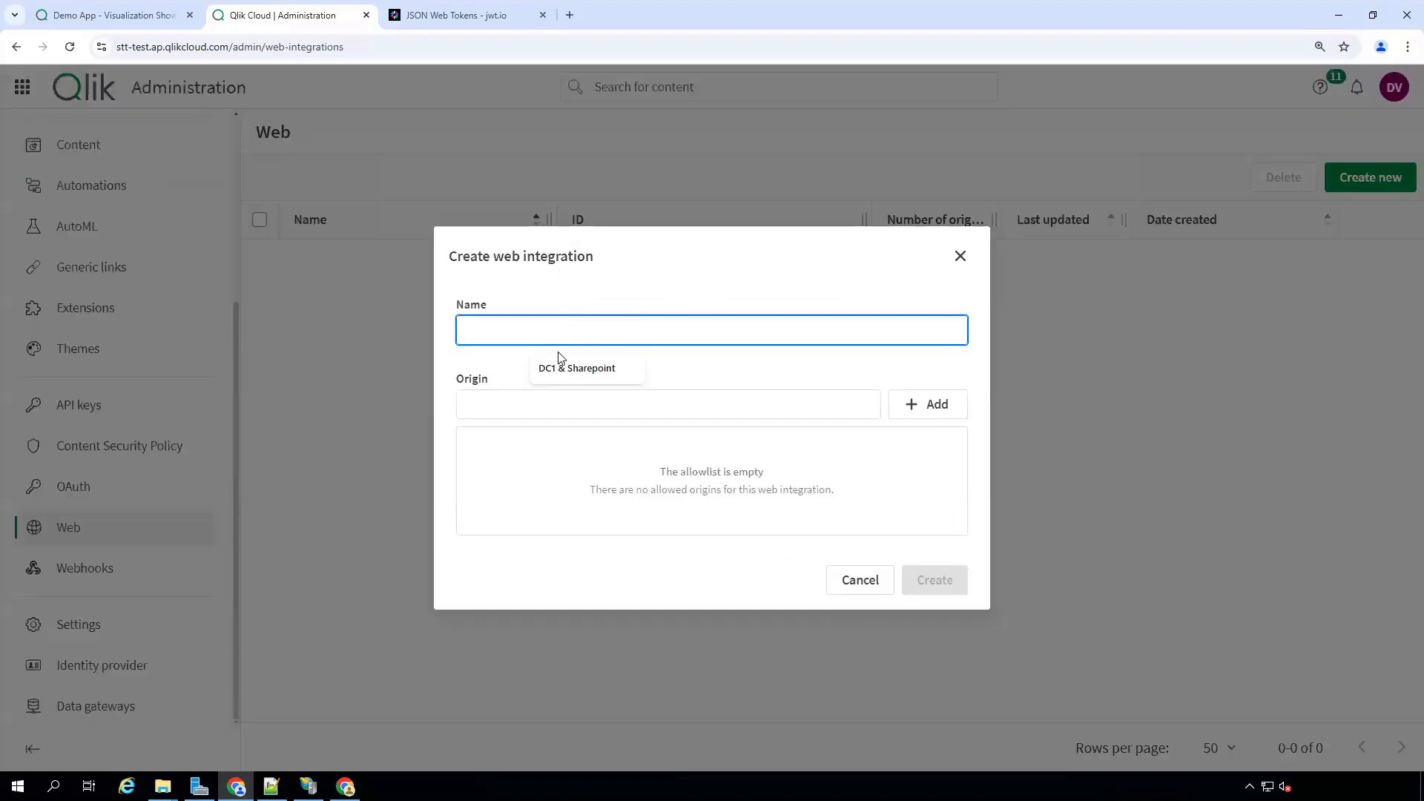
click(556, 358)
click(540, 406)
text(dc1.domain.local)
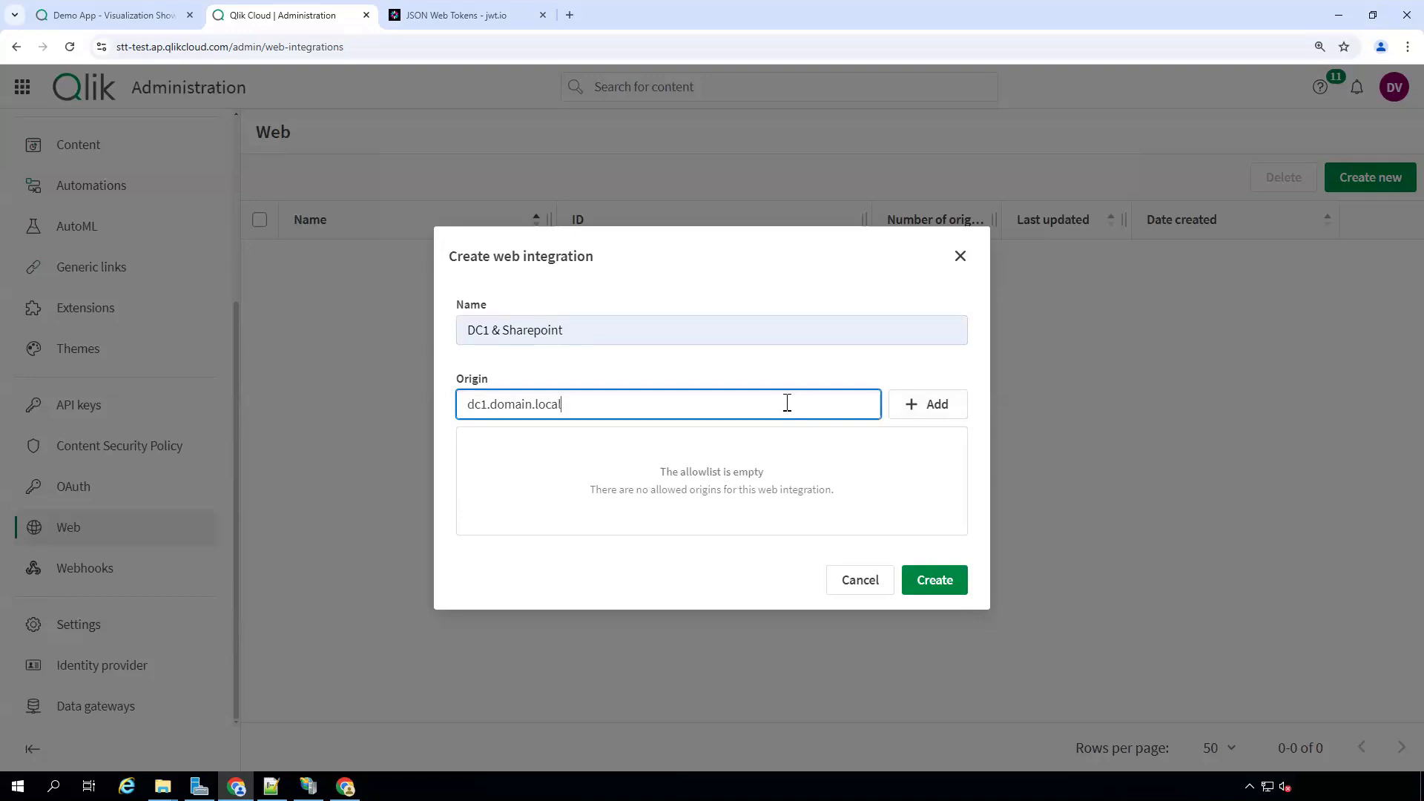
click(938, 408)
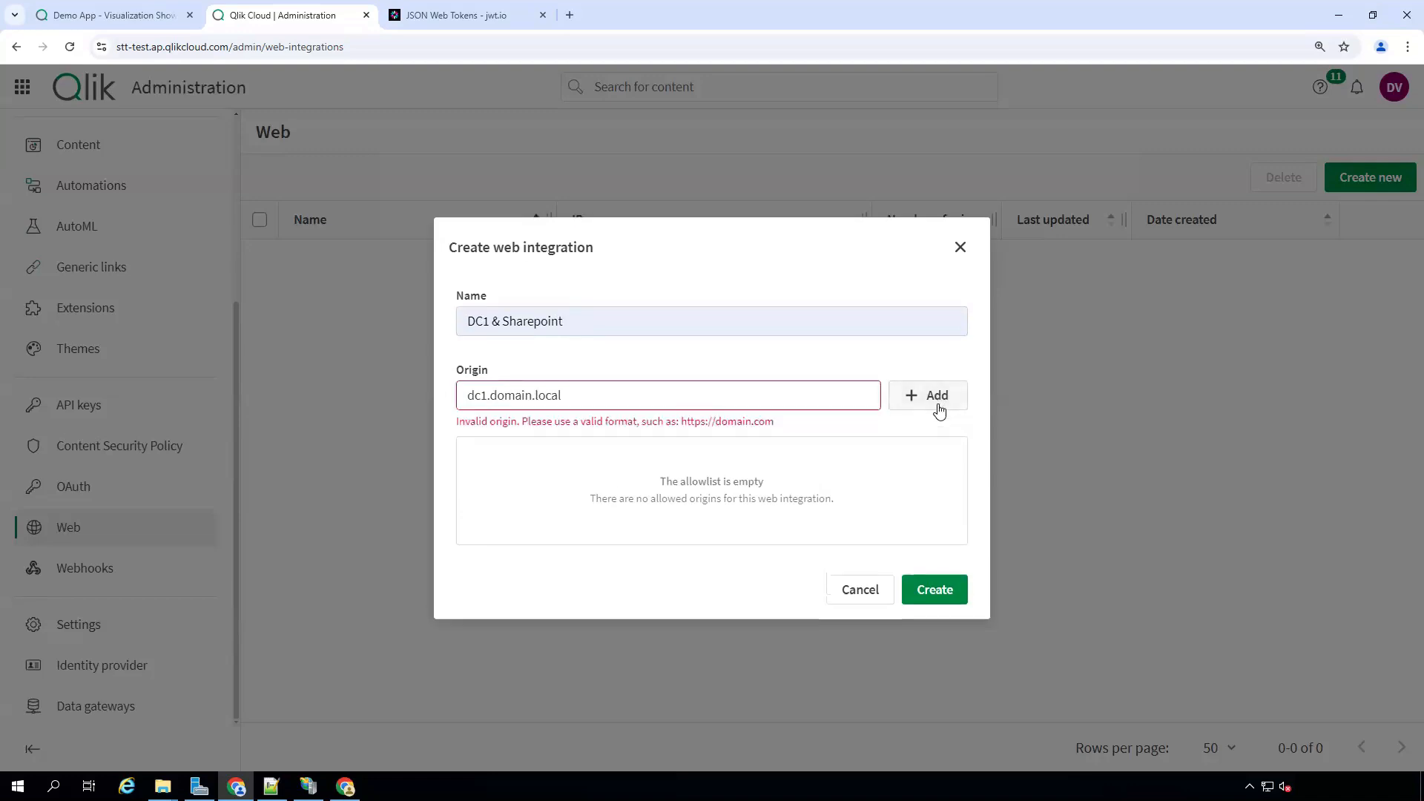
click(469, 395)
text(https)
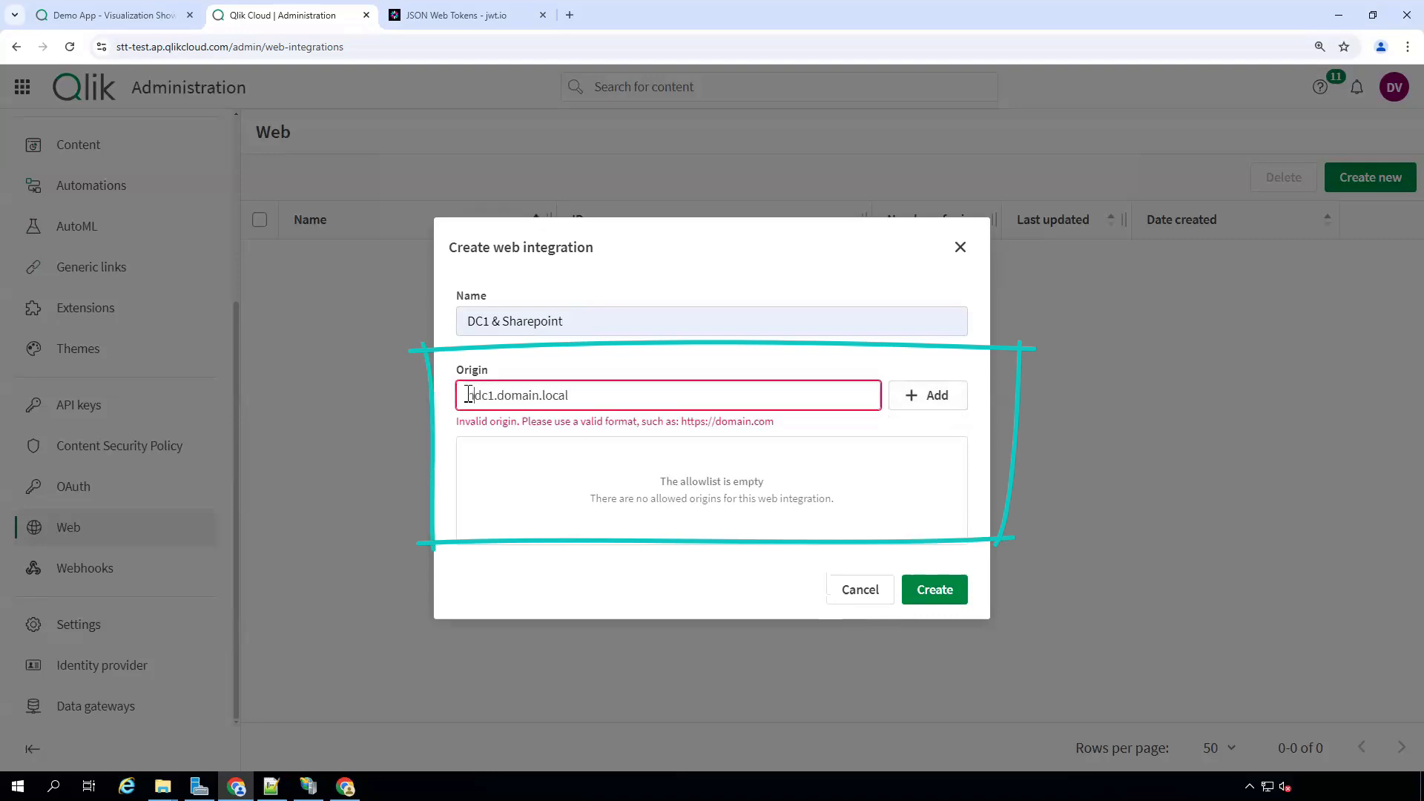
text(://)
click(938, 398)
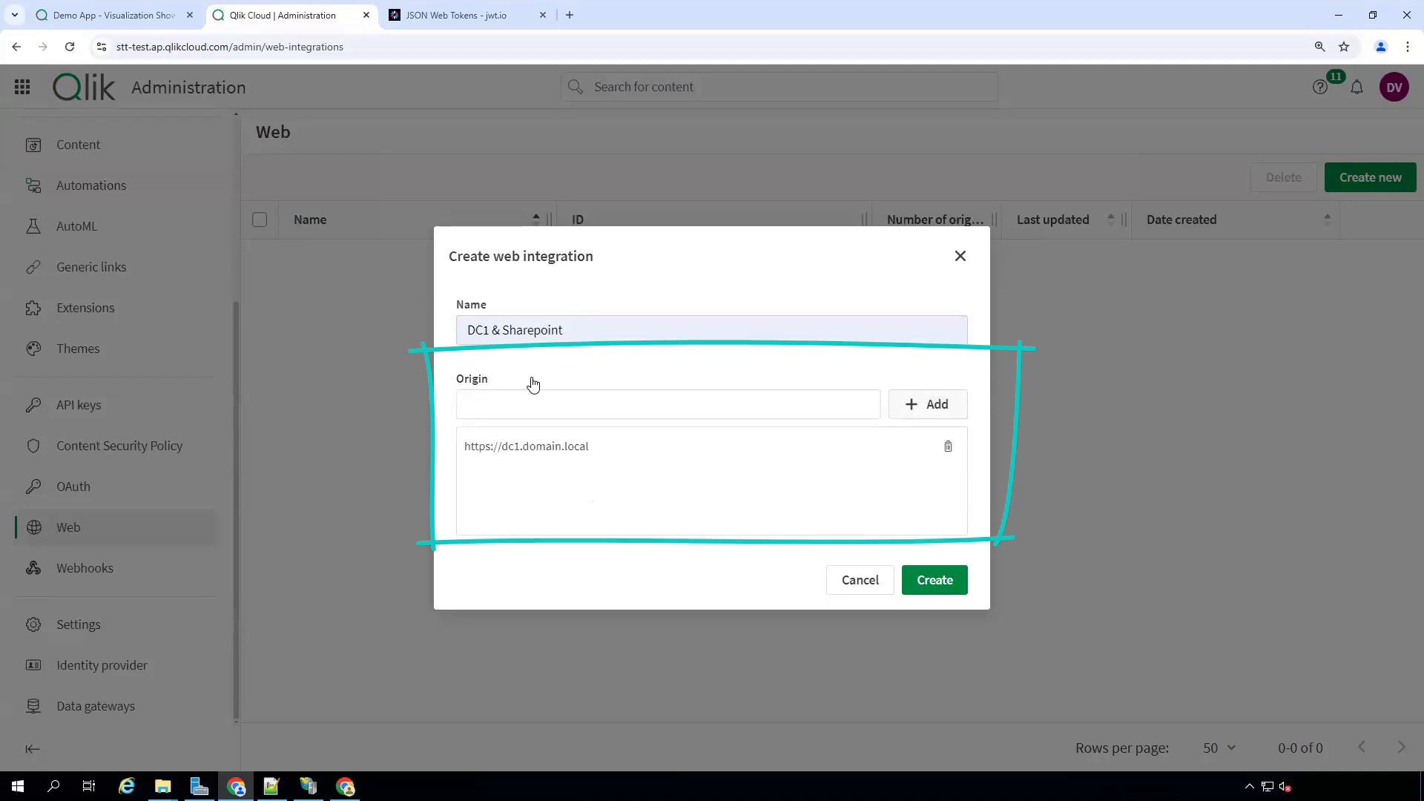
click(522, 395)
right_click(520, 405)
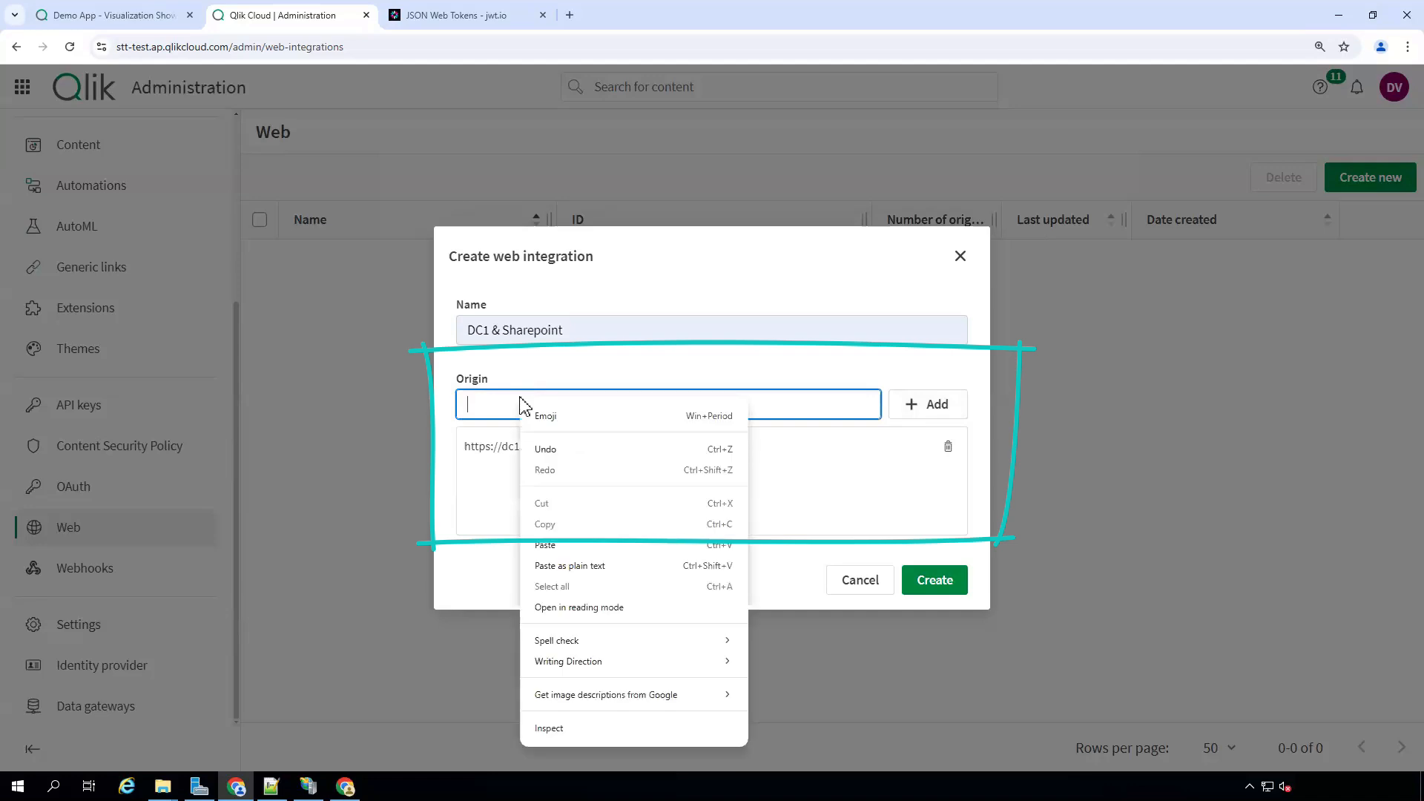
click(583, 568)
click(938, 405)
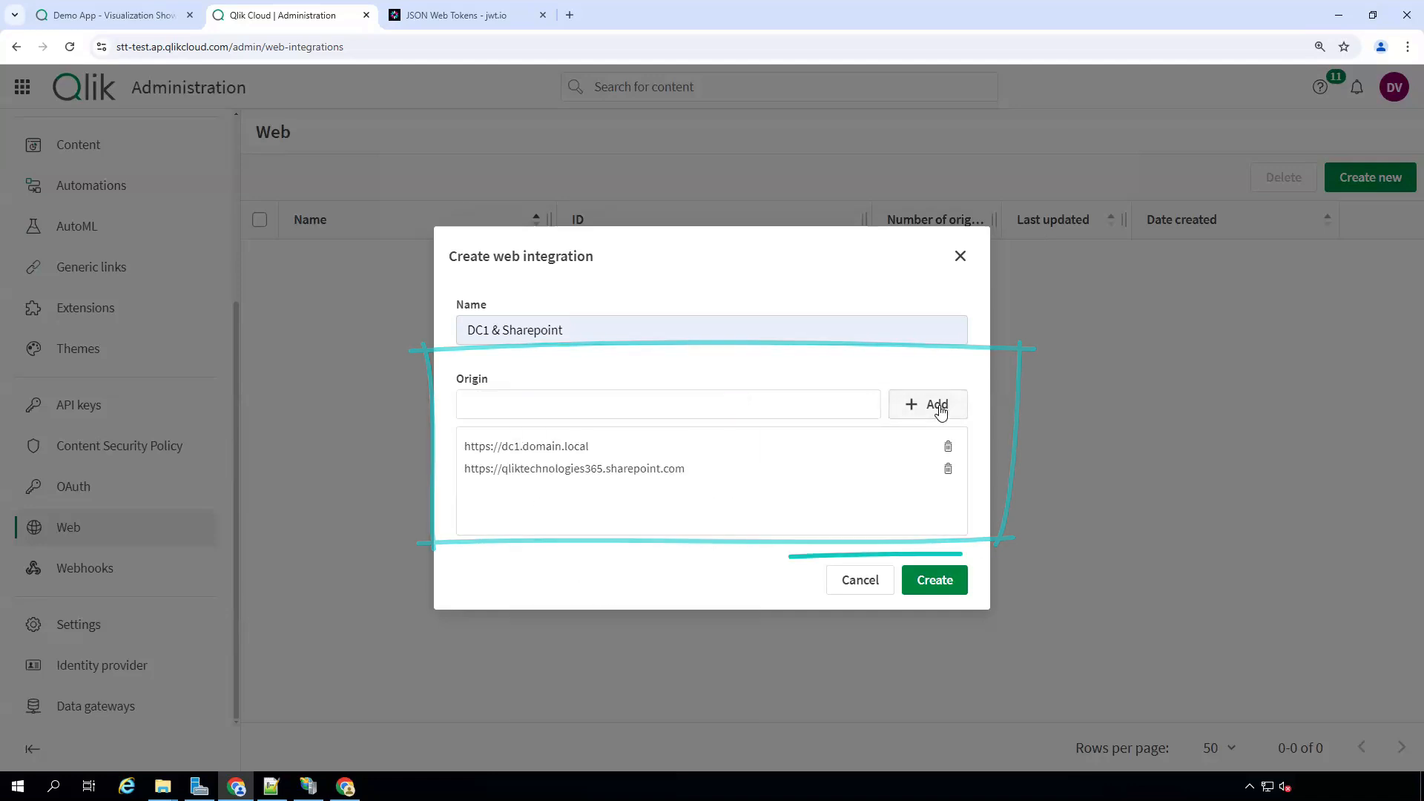
click(952, 591)
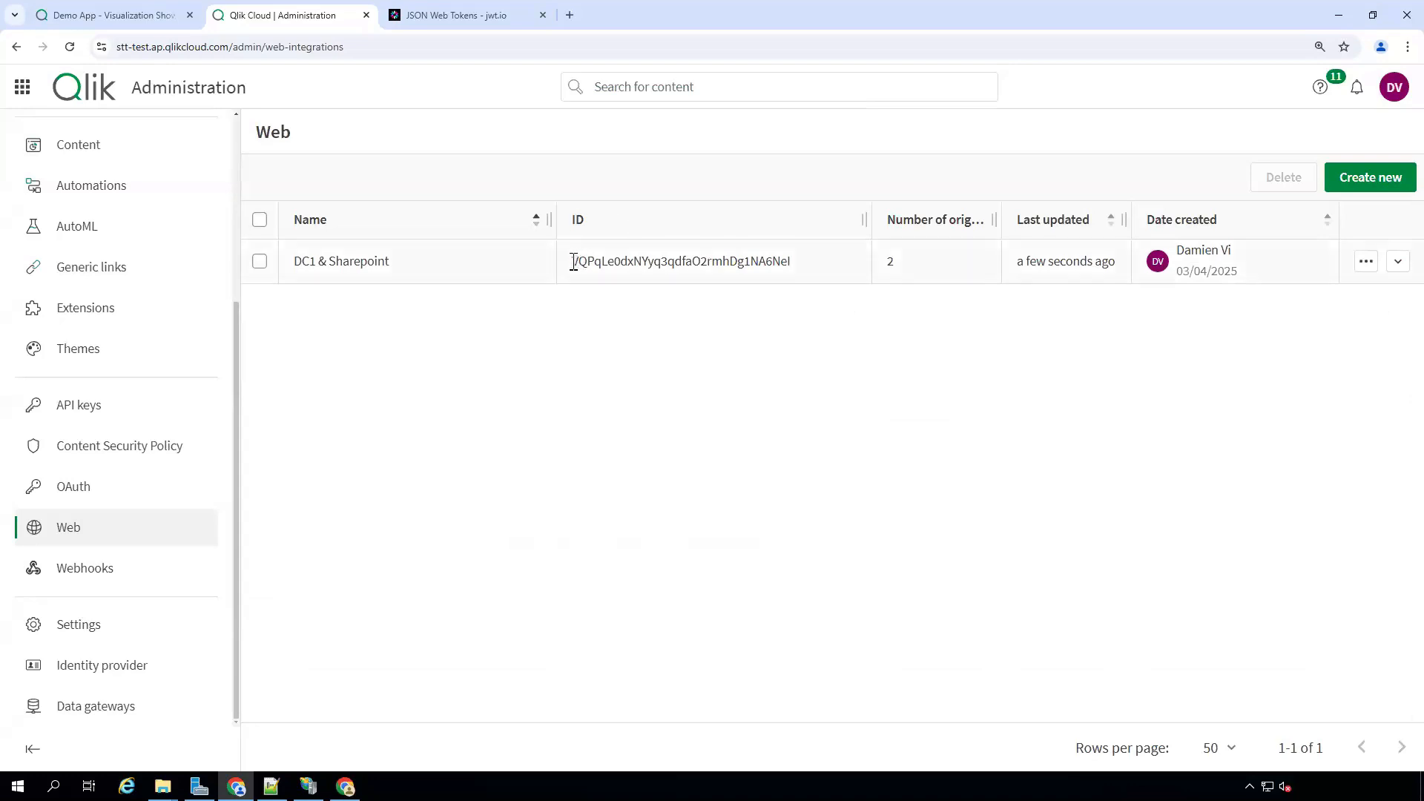
Copy the ID of the "DC1 & Sharepoint" web integration and paste it on line 3 of memo.txt in Notepad++.
drag(704, 274, 801, 268)
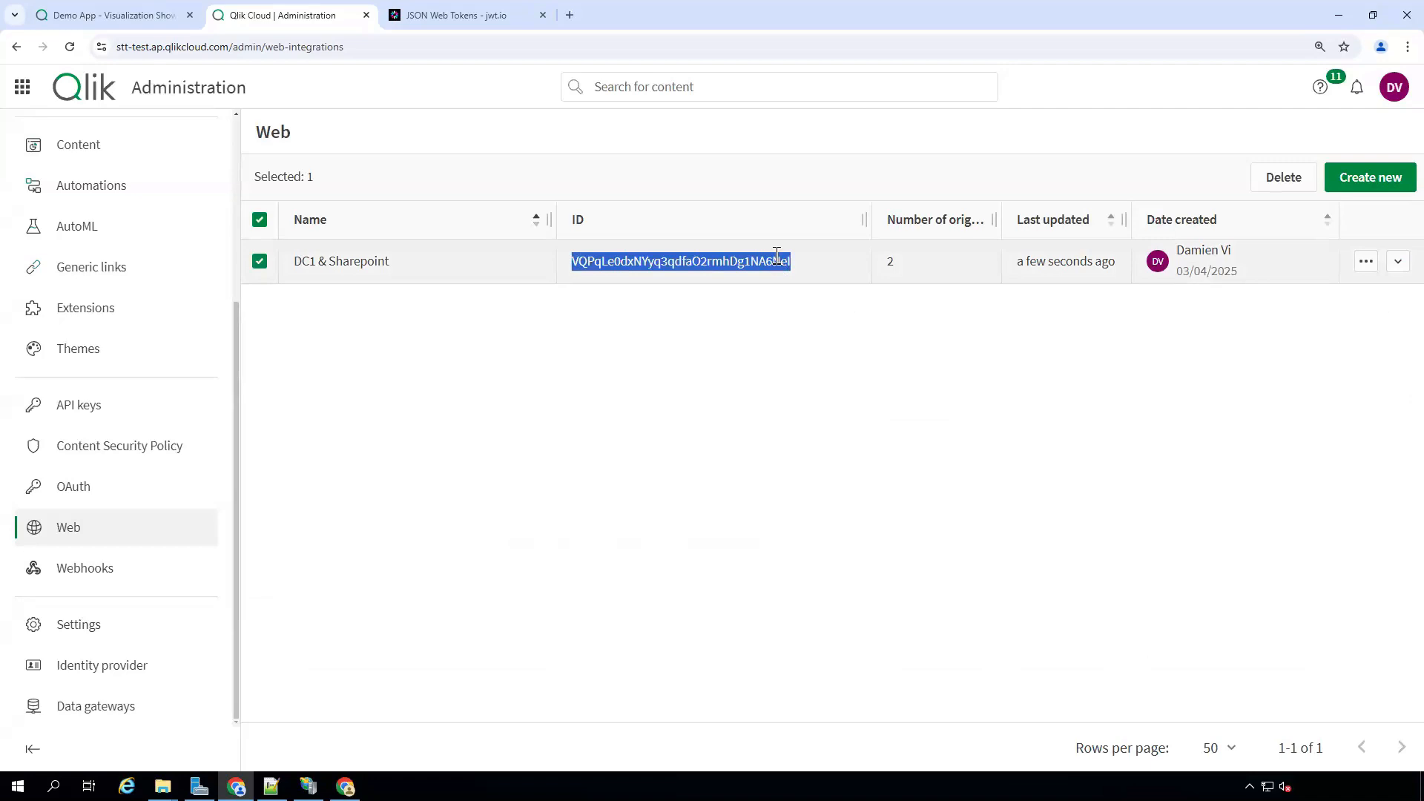
right_click(796, 269)
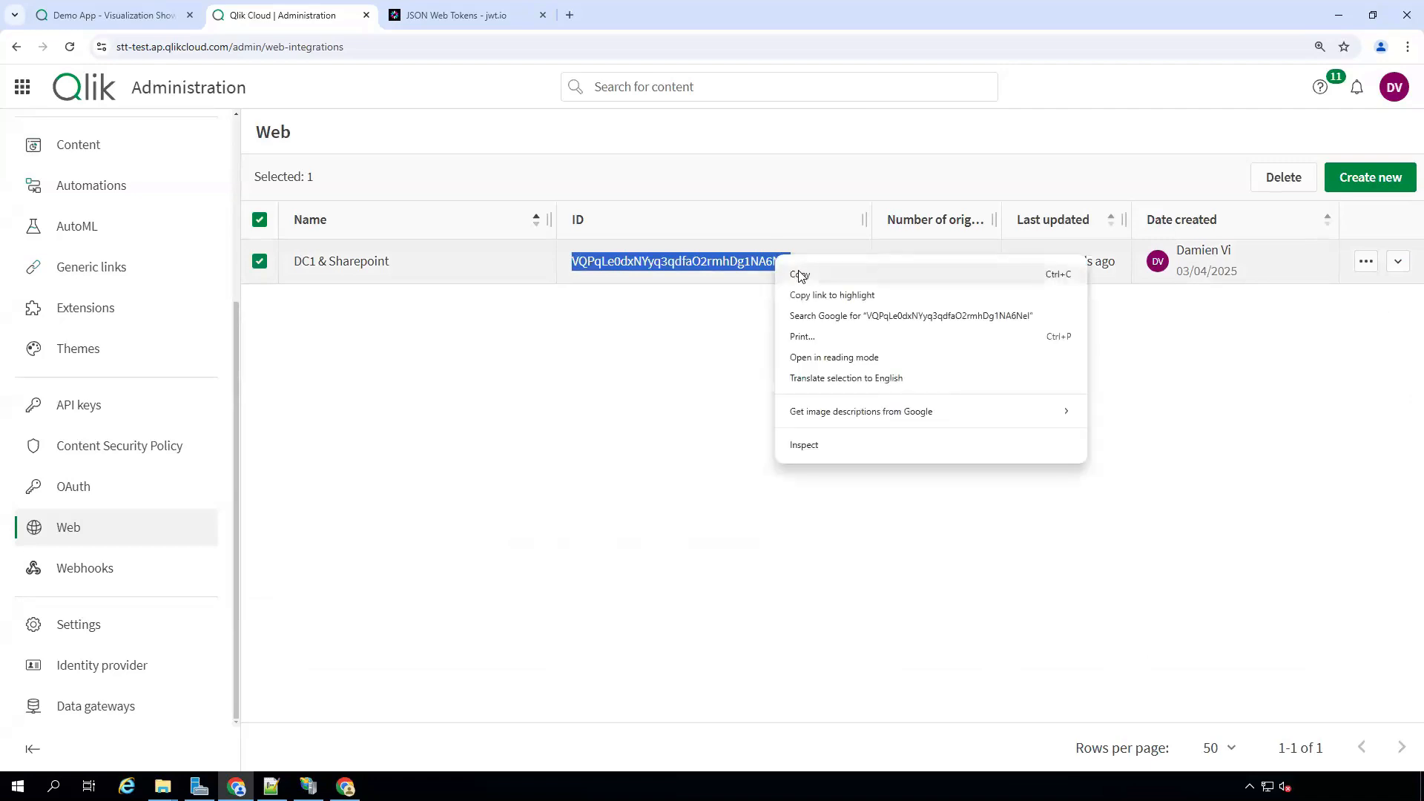
click(800, 276)
key(alt+Tab)
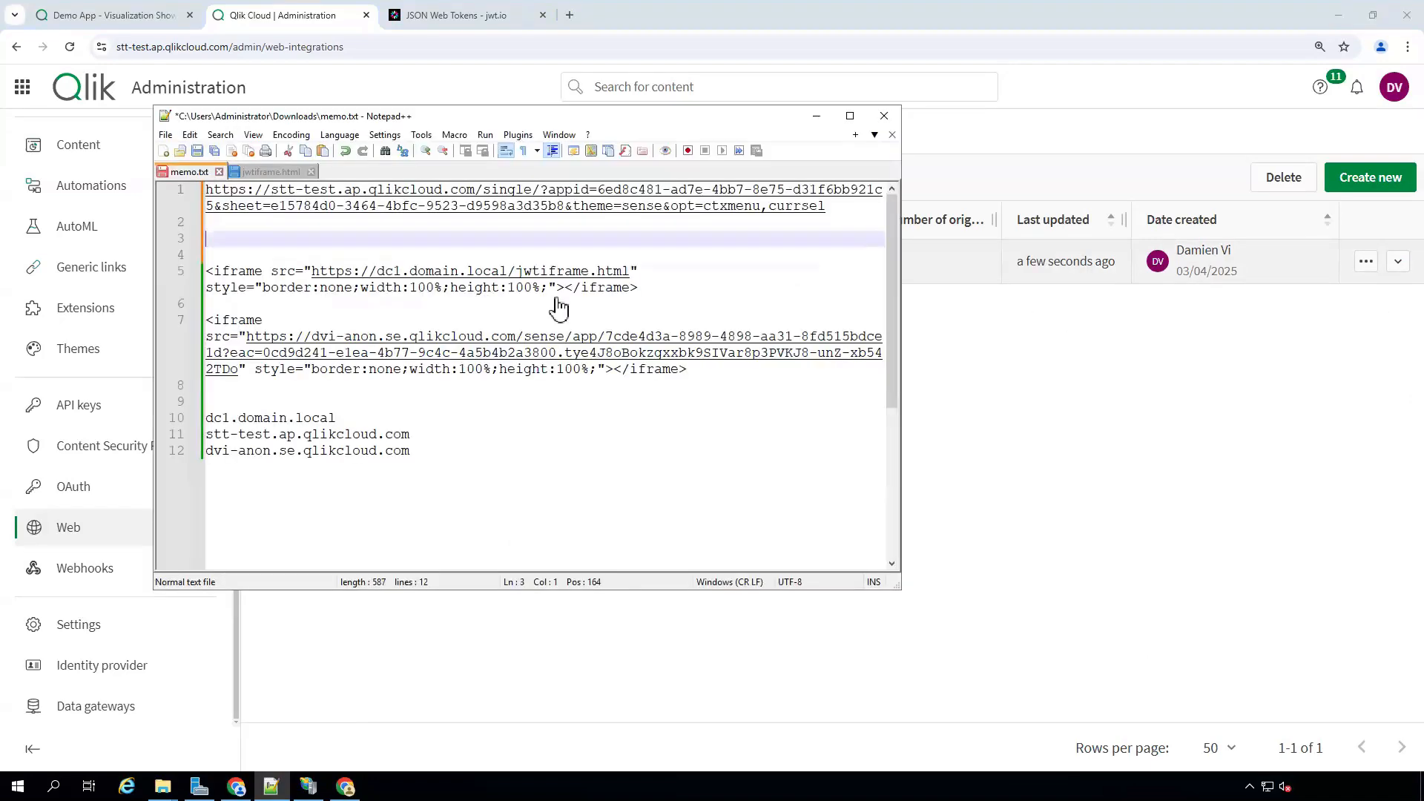
right_click(383, 239)
click(417, 280)
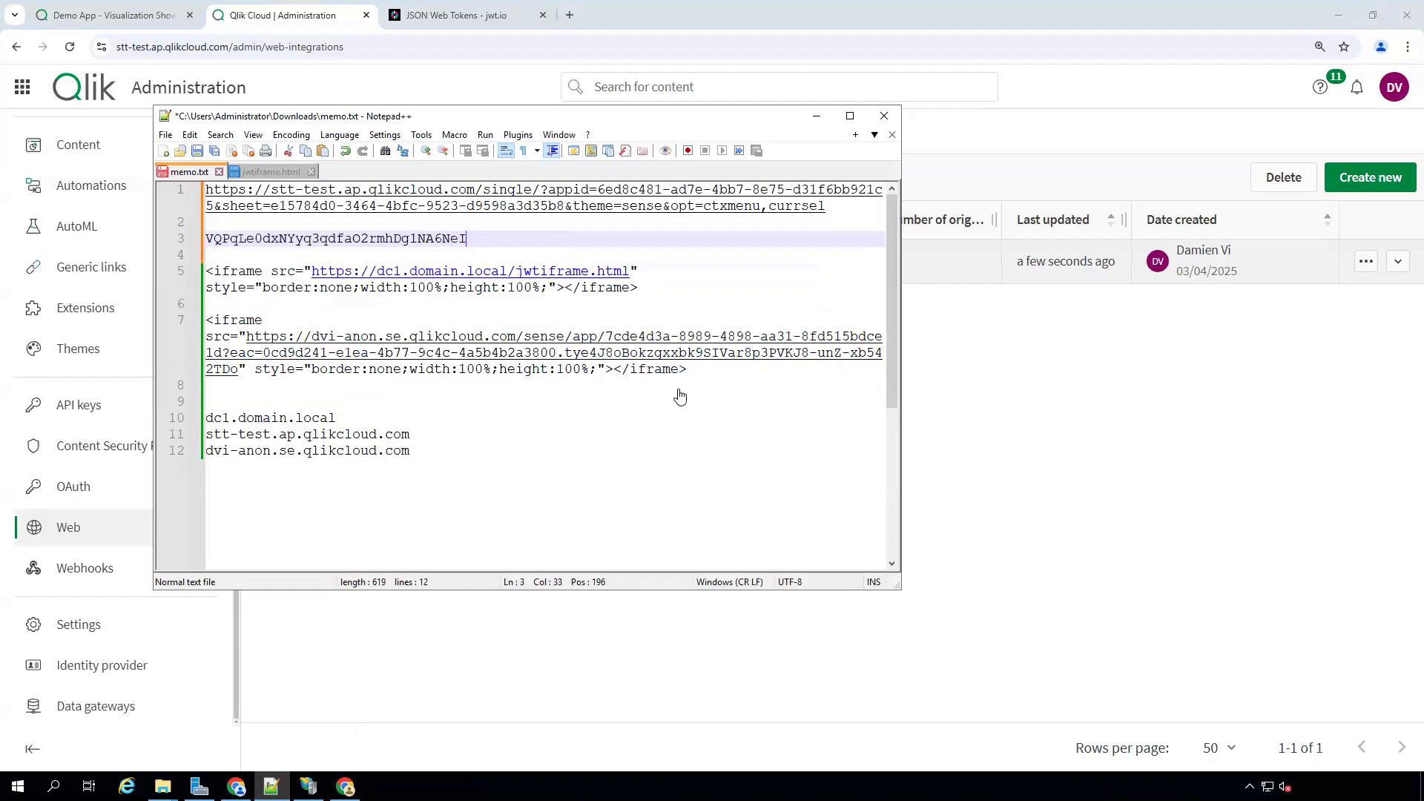
Review the host, webIntegrationId, jwt and window.location.href entries in jwtiframe.html in Notepad++.
click(975, 506)
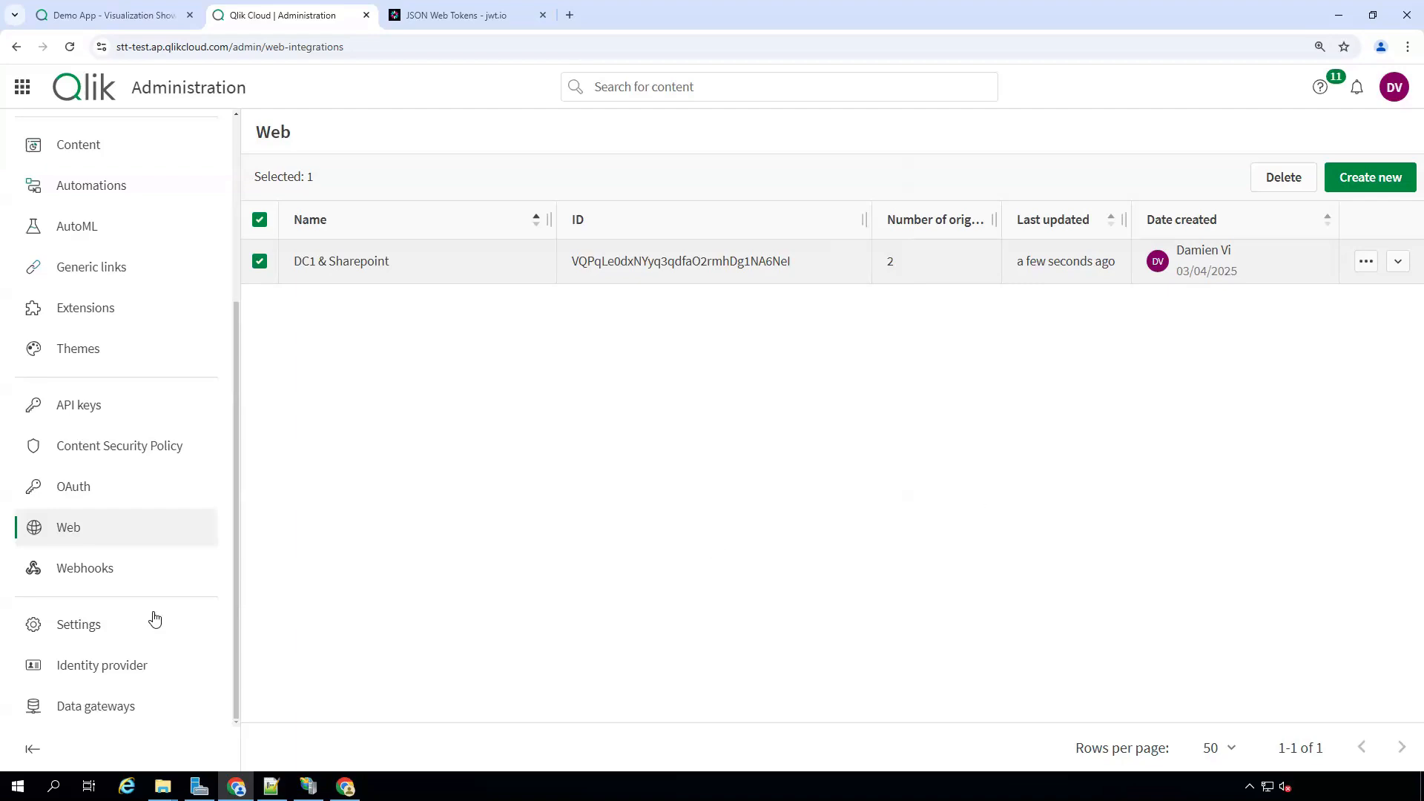
scroll(154, 619, up, 1)
scroll(154, 619, up, 3)
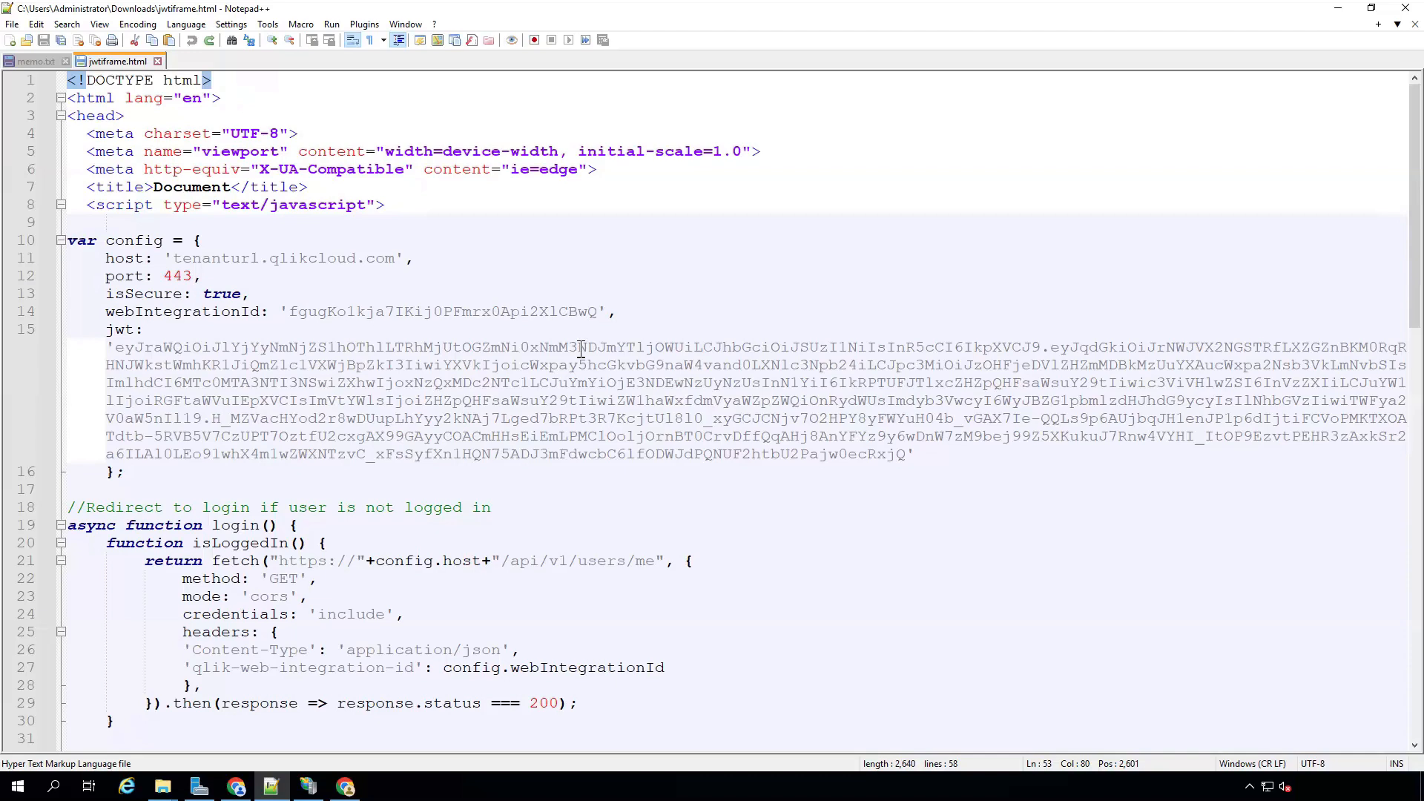
click(253, 258)
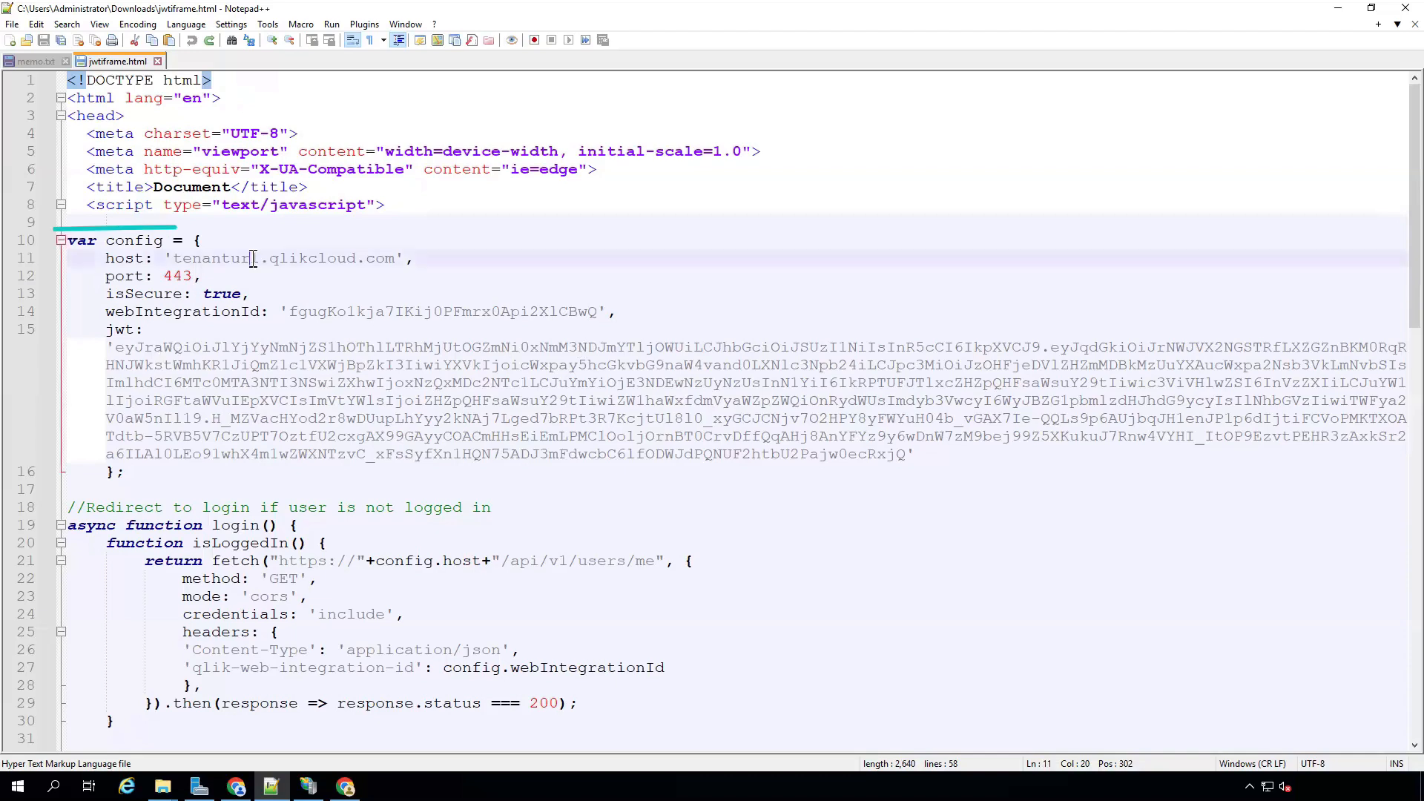
click(390, 312)
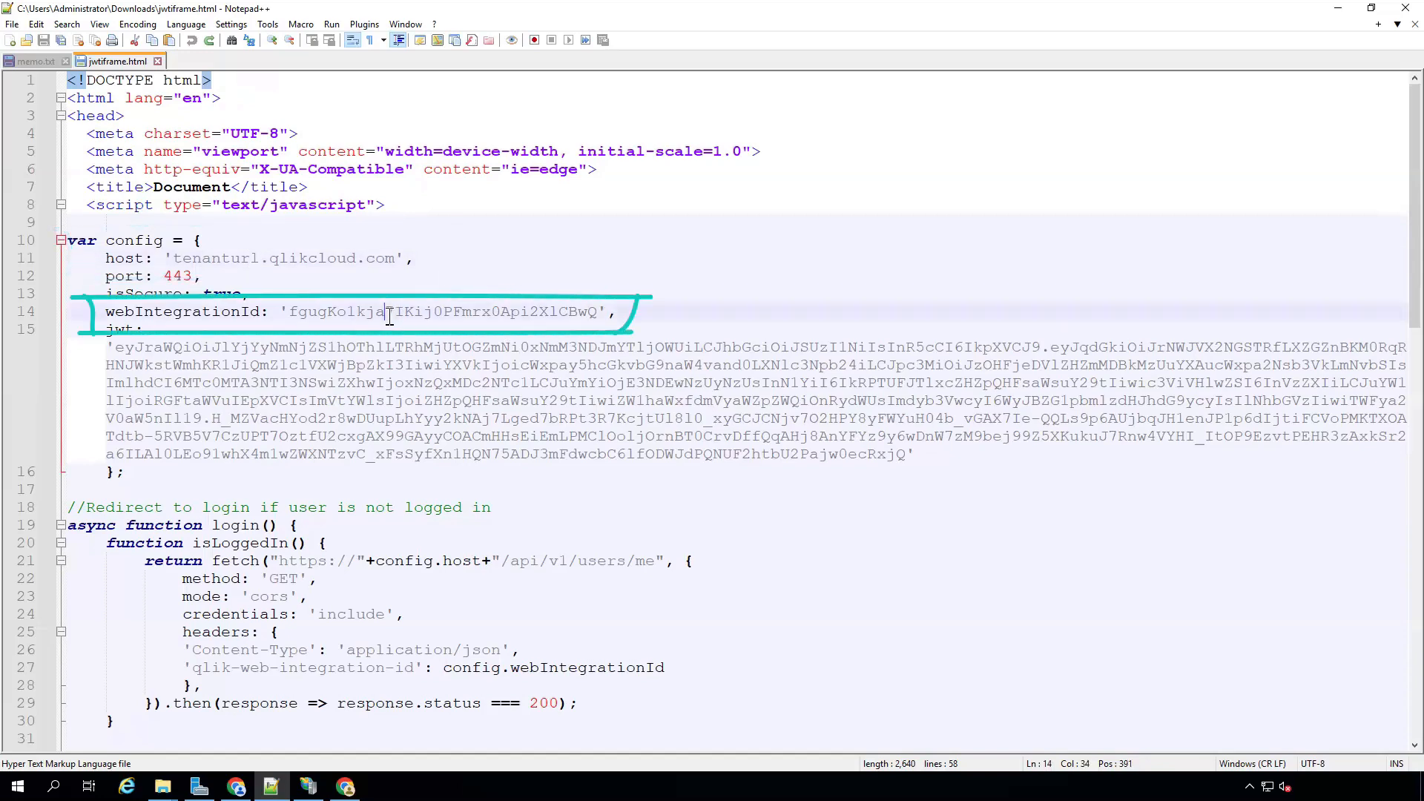
click(316, 414)
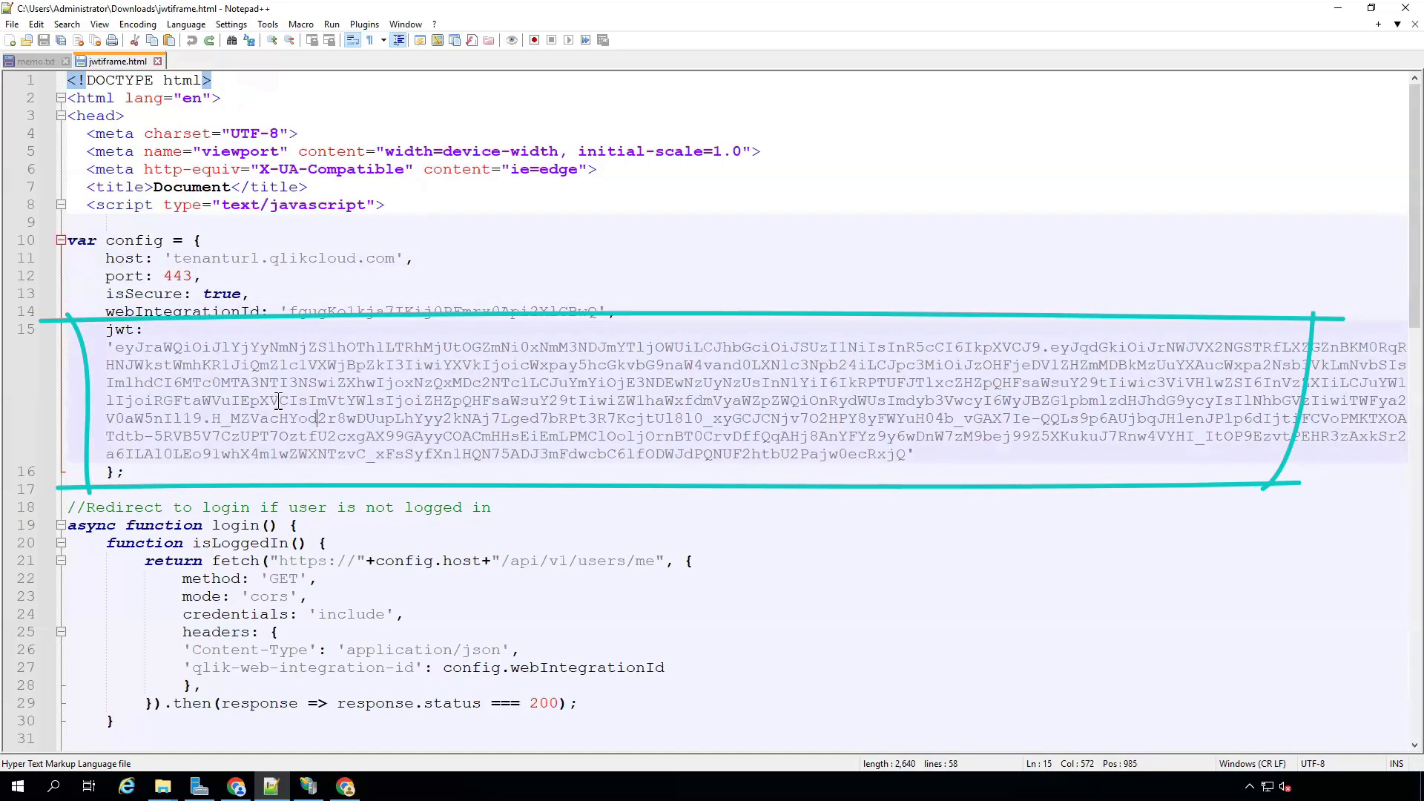
scroll(558, 378, down, 13)
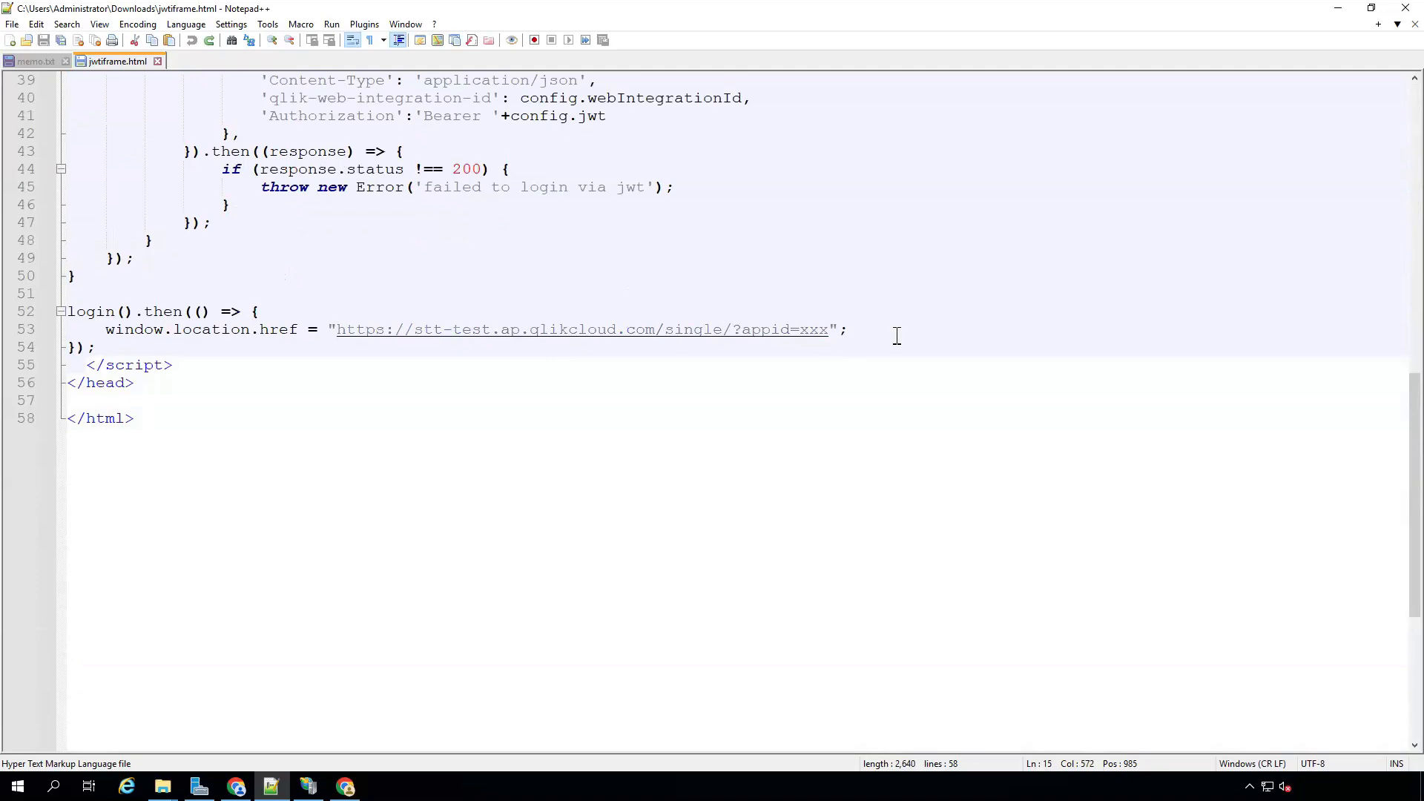
Replace the placeholder URL in window.location.href of jwtiframe.html with the full single-sheet URL stored in memo.txt.
click(35, 61)
drag(278, 98, 58, 81)
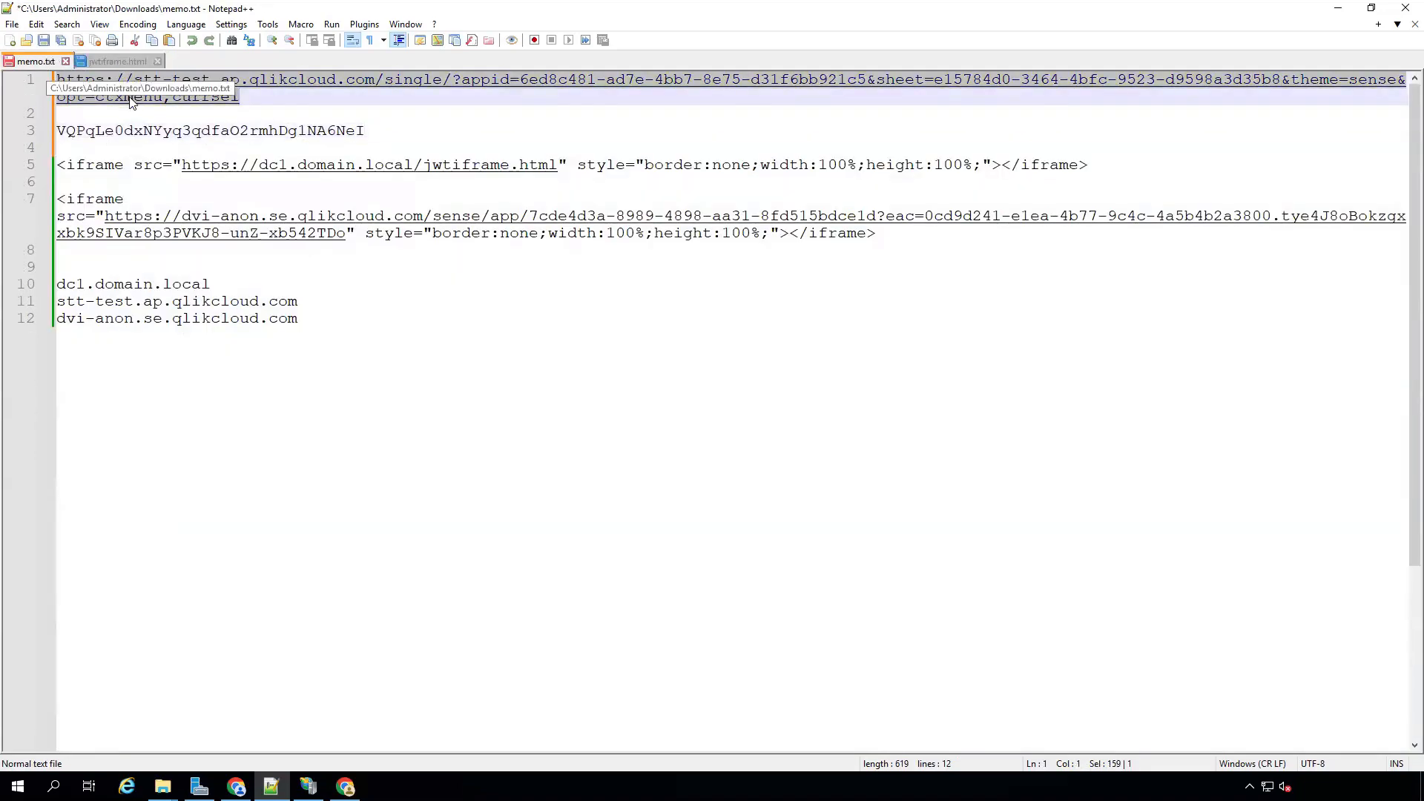
right_click(166, 90)
click(201, 115)
click(117, 61)
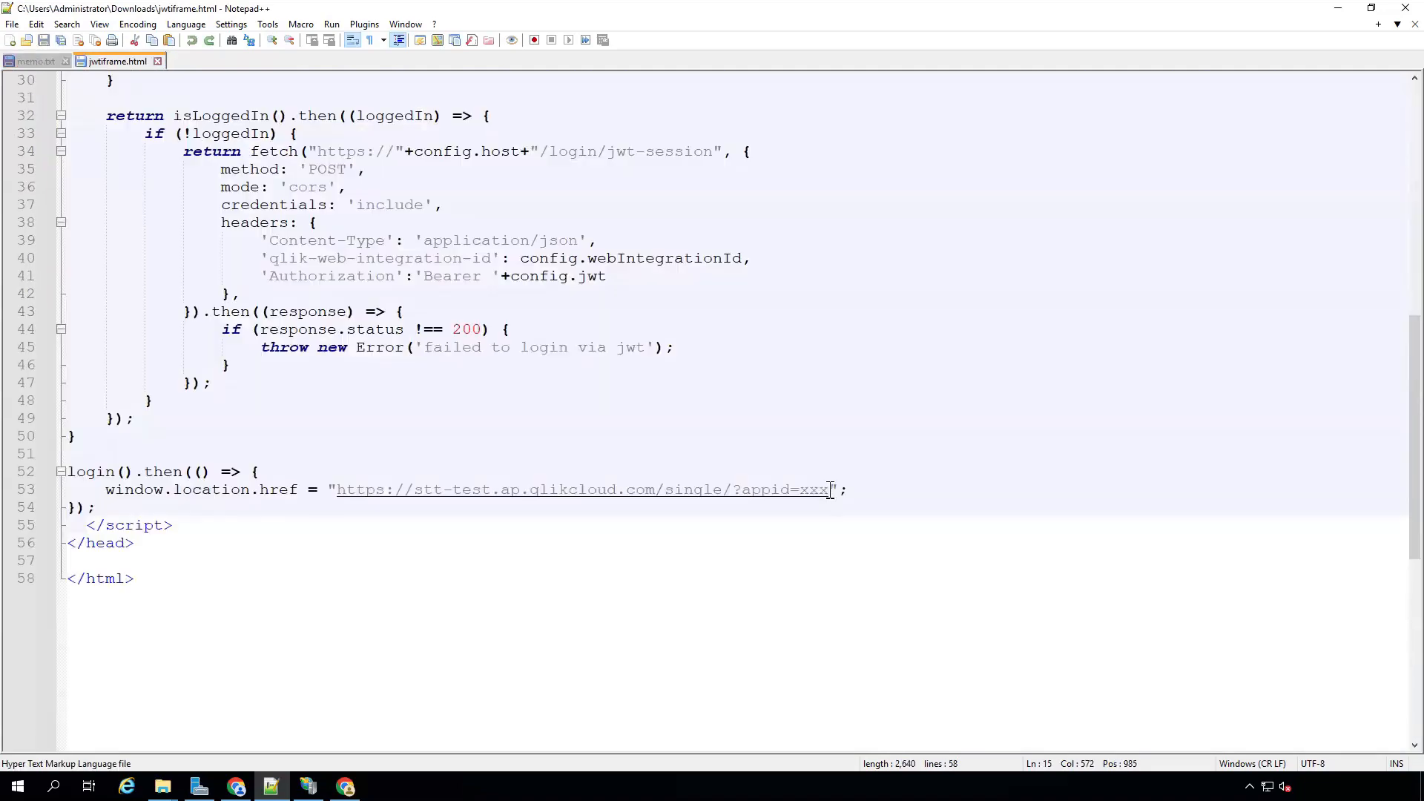
drag(830, 490, 338, 489)
right_click(368, 490)
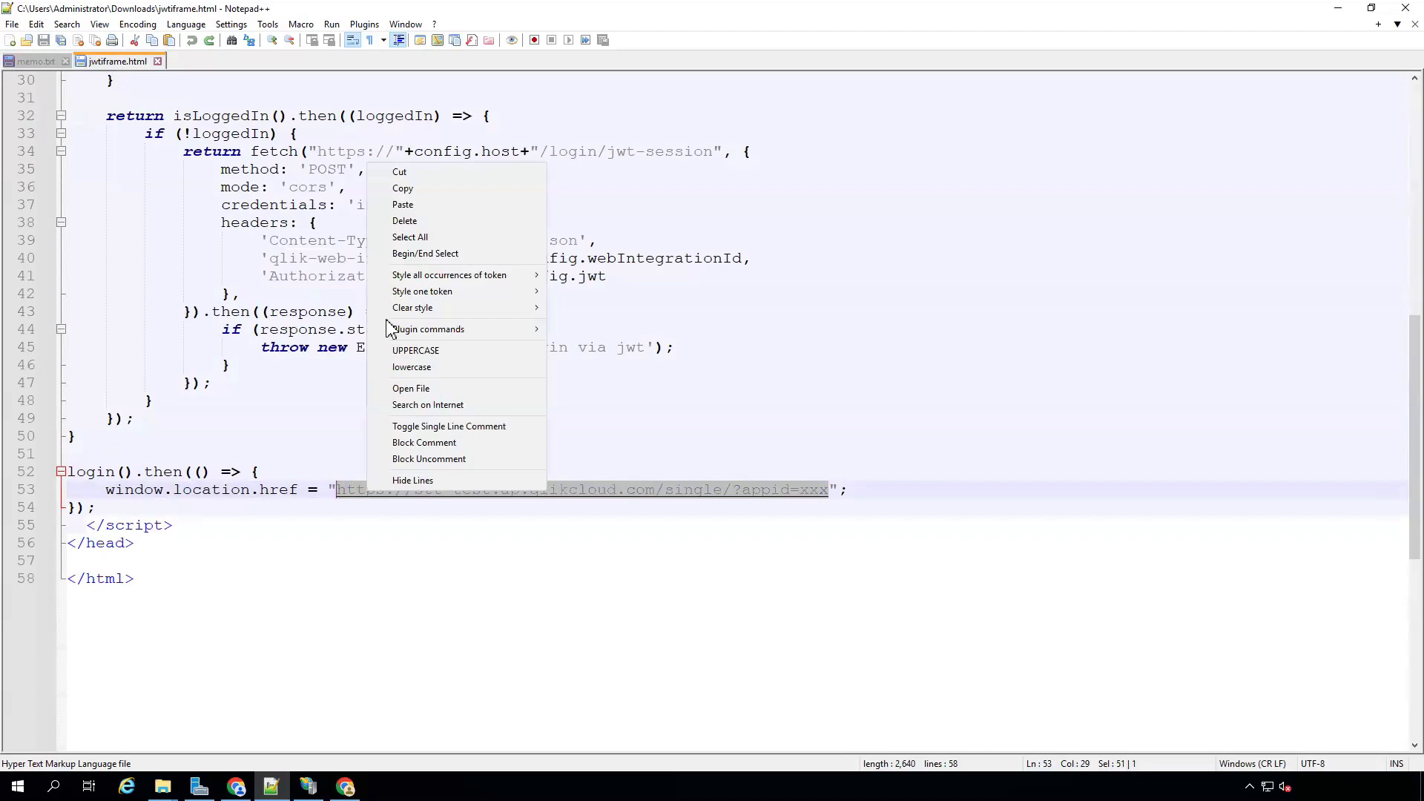
click(417, 204)
Copy stt-test.ap.qlikcloud.com from the redirect URL and use it as the host value in the config block.
scroll(489, 370, up, 1)
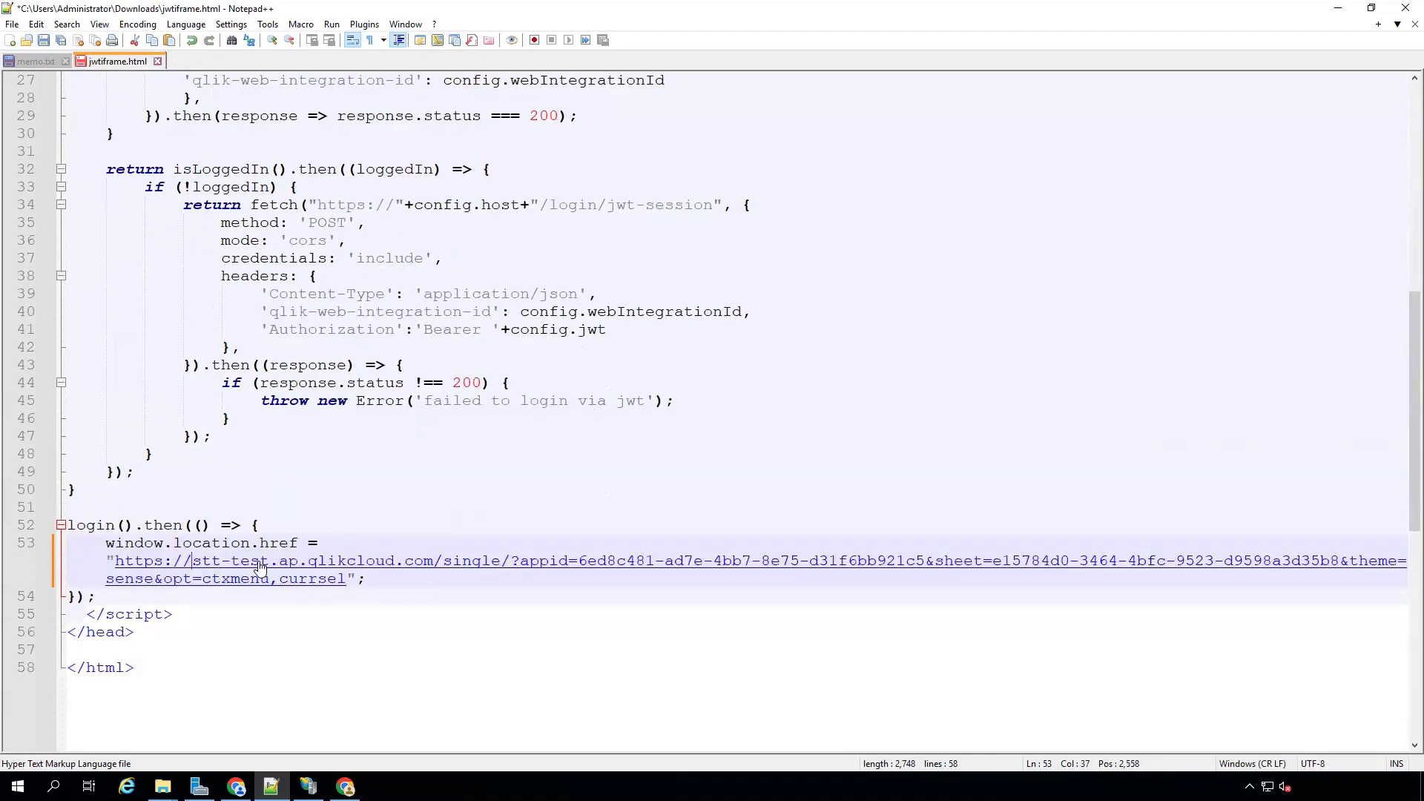
drag(192, 561, 433, 561)
right_click(421, 559)
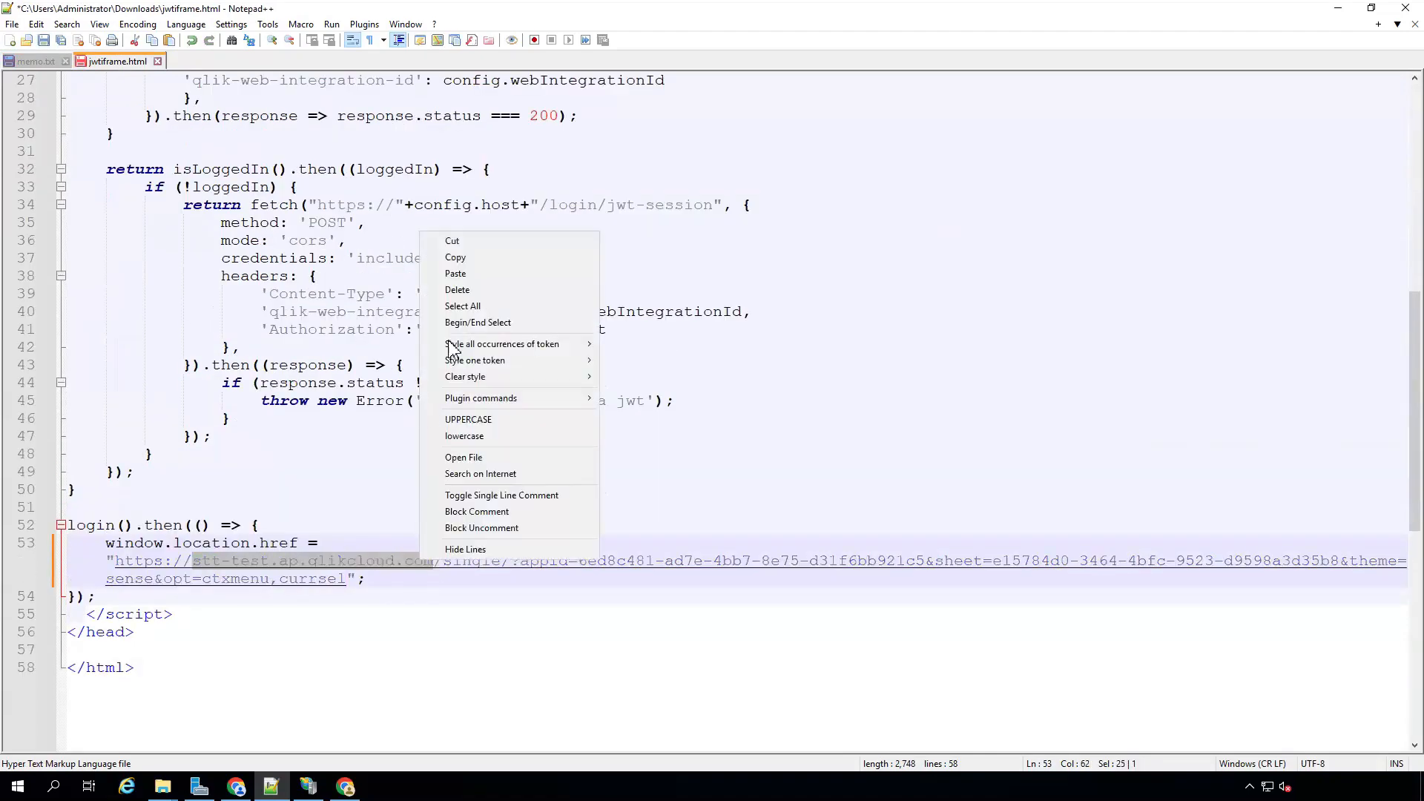
click(455, 258)
scroll(410, 353, up, 9)
drag(174, 150, 396, 151)
right_click(375, 152)
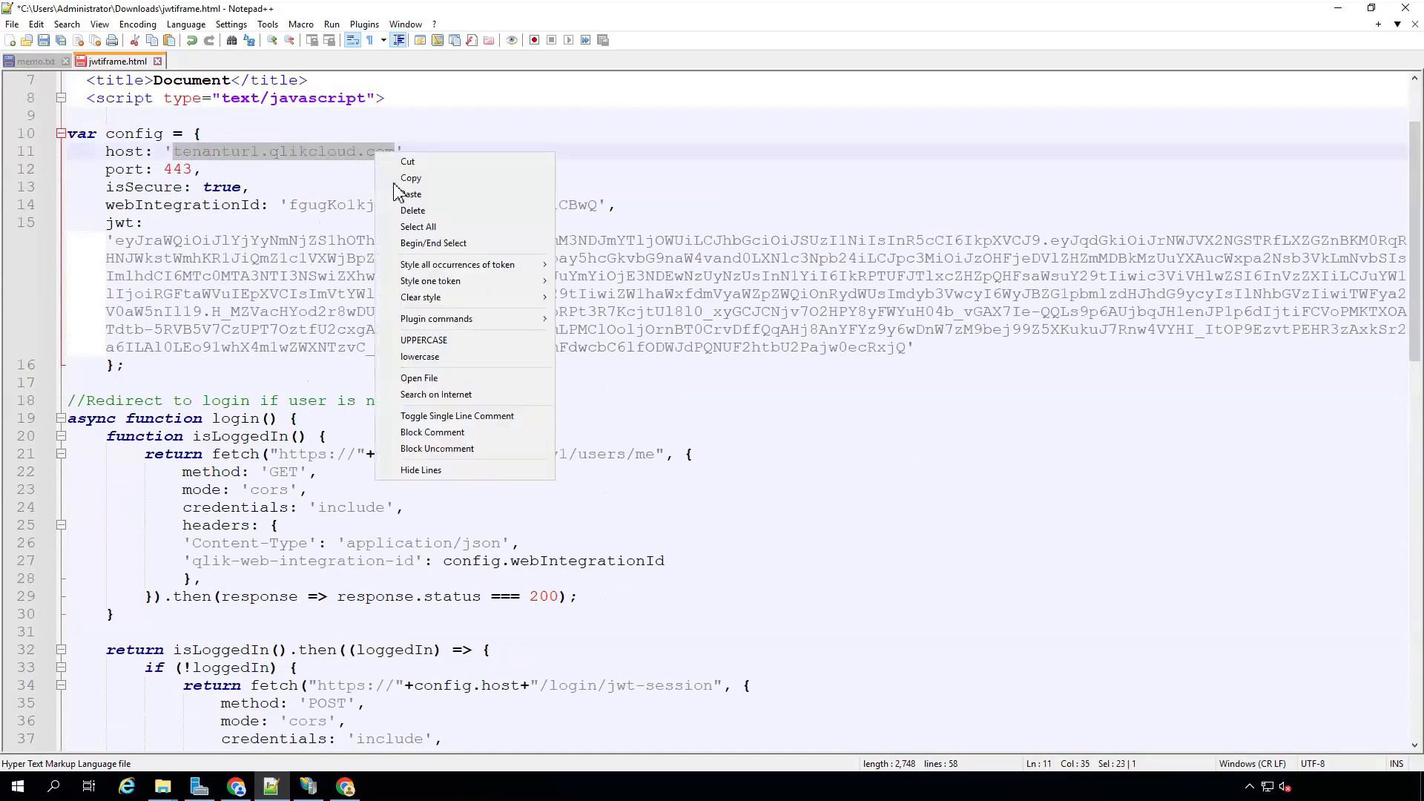
click(407, 195)
Replace the webIntegrationId value in jwtiframe.html with the web integration ID saved in memo.txt.
click(36, 61)
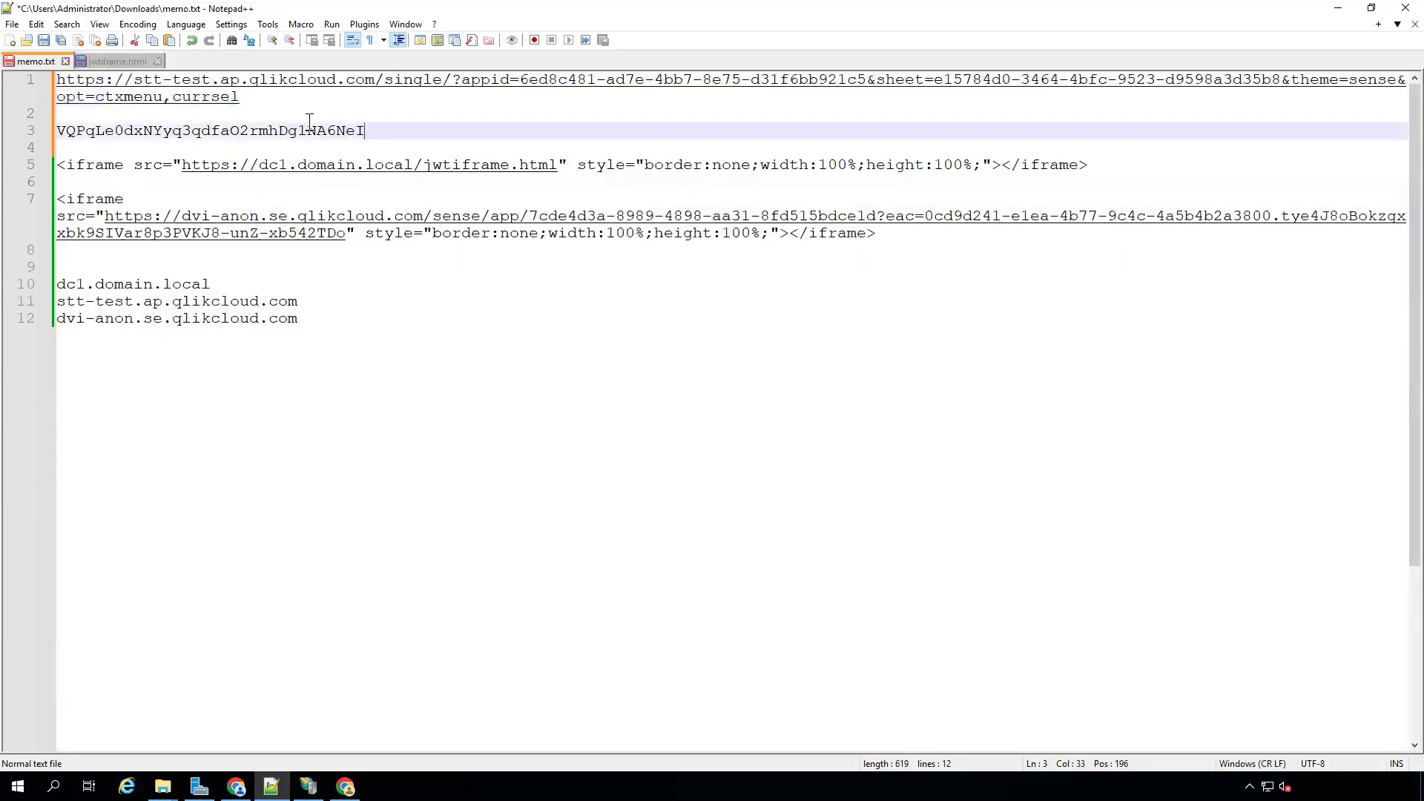
drag(365, 131, 58, 137)
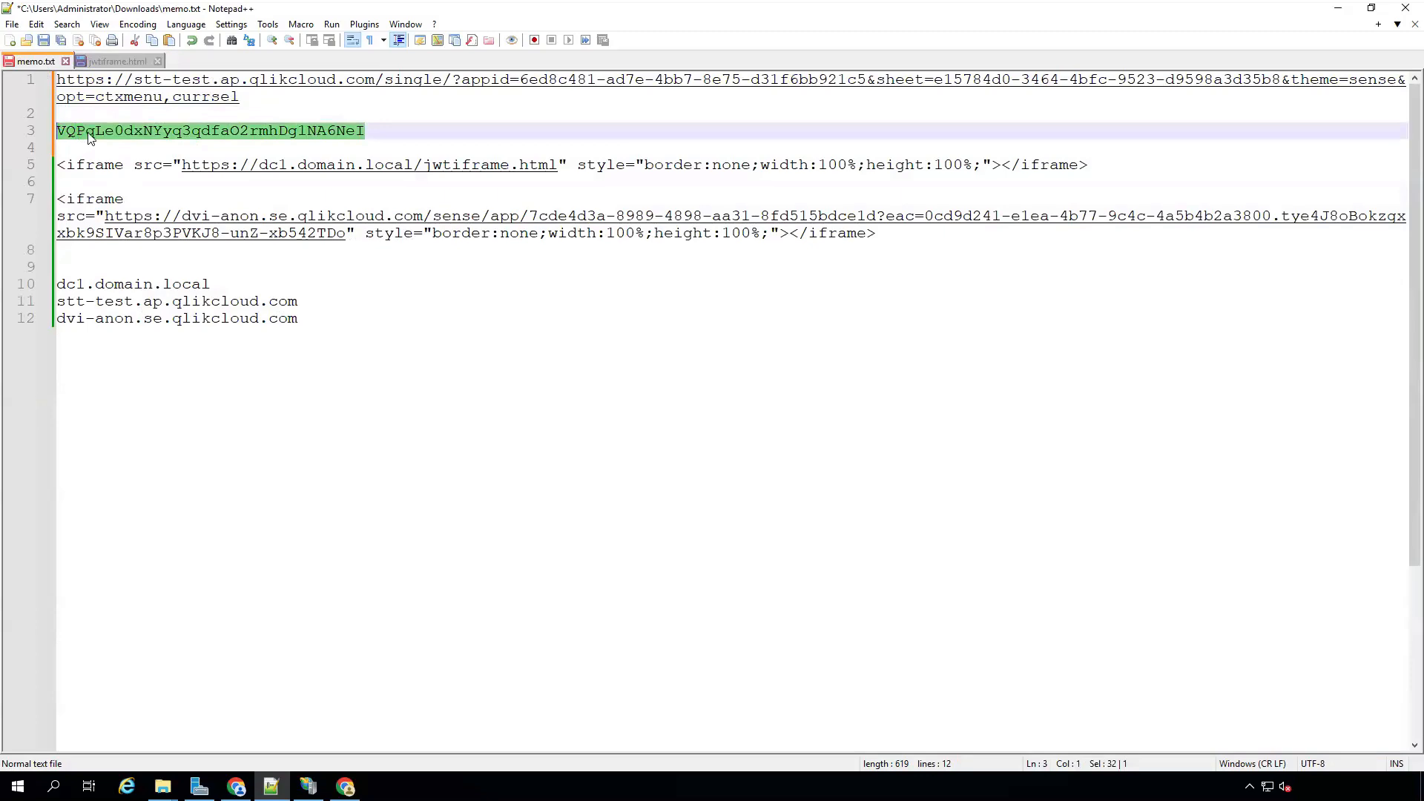
right_click(89, 133)
click(119, 160)
click(117, 61)
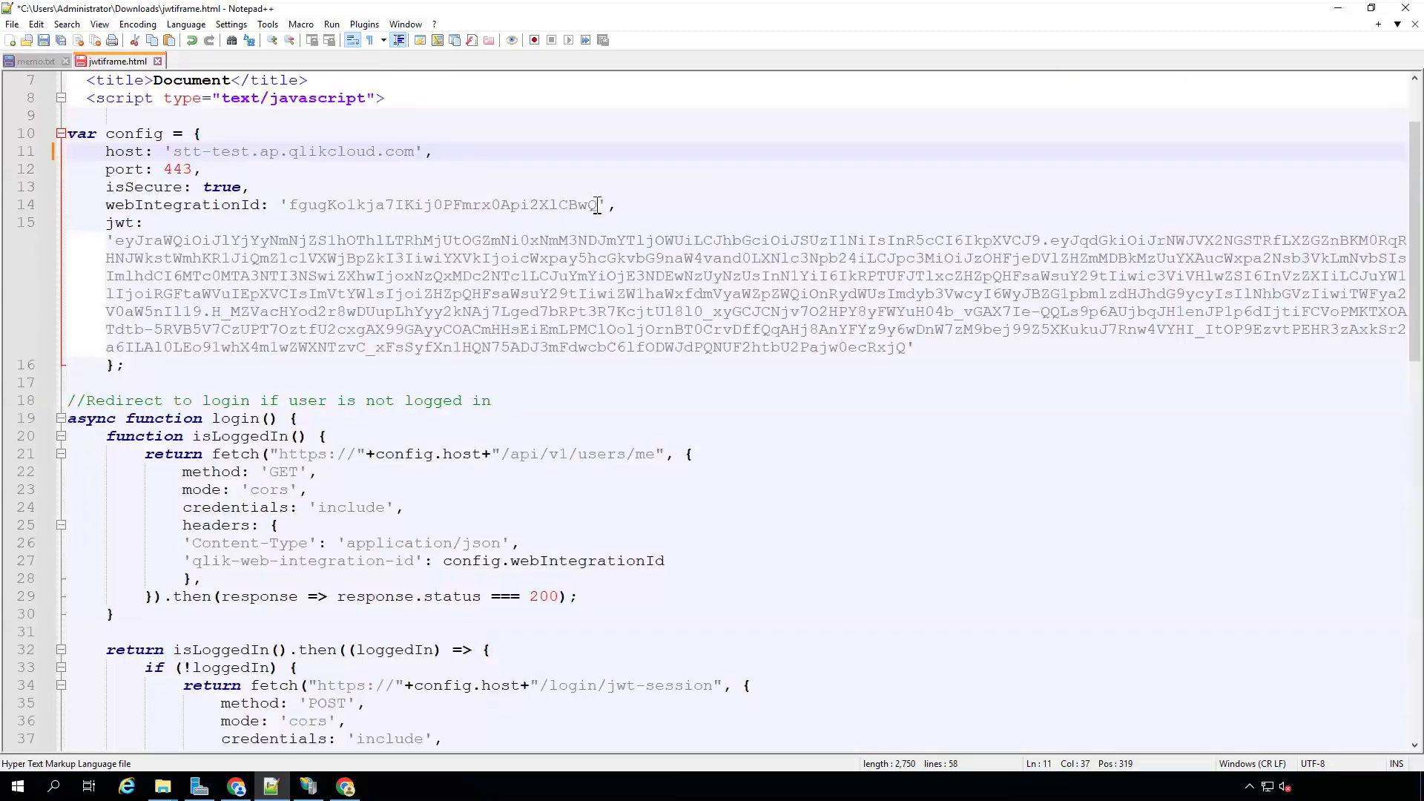
drag(599, 204, 288, 205)
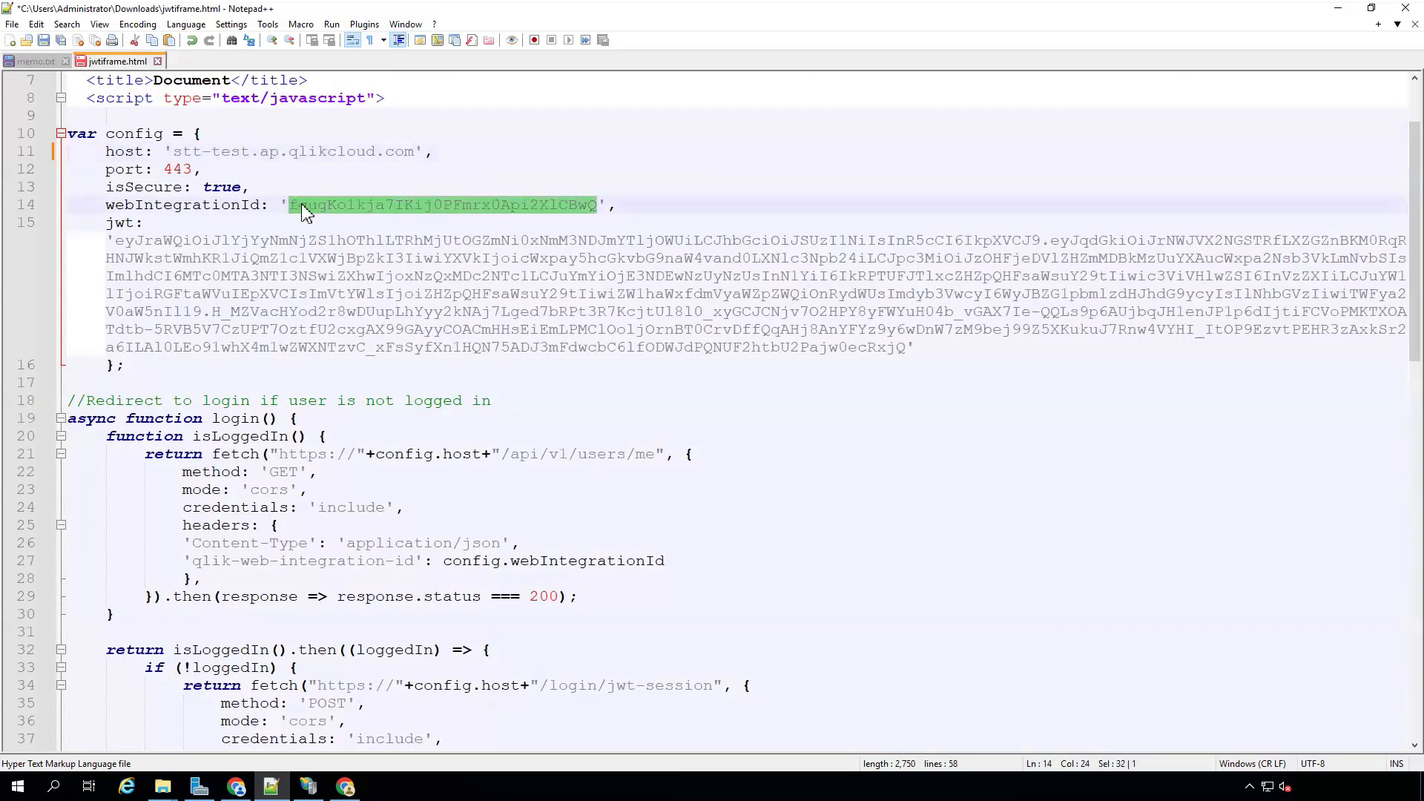
right_click(303, 207)
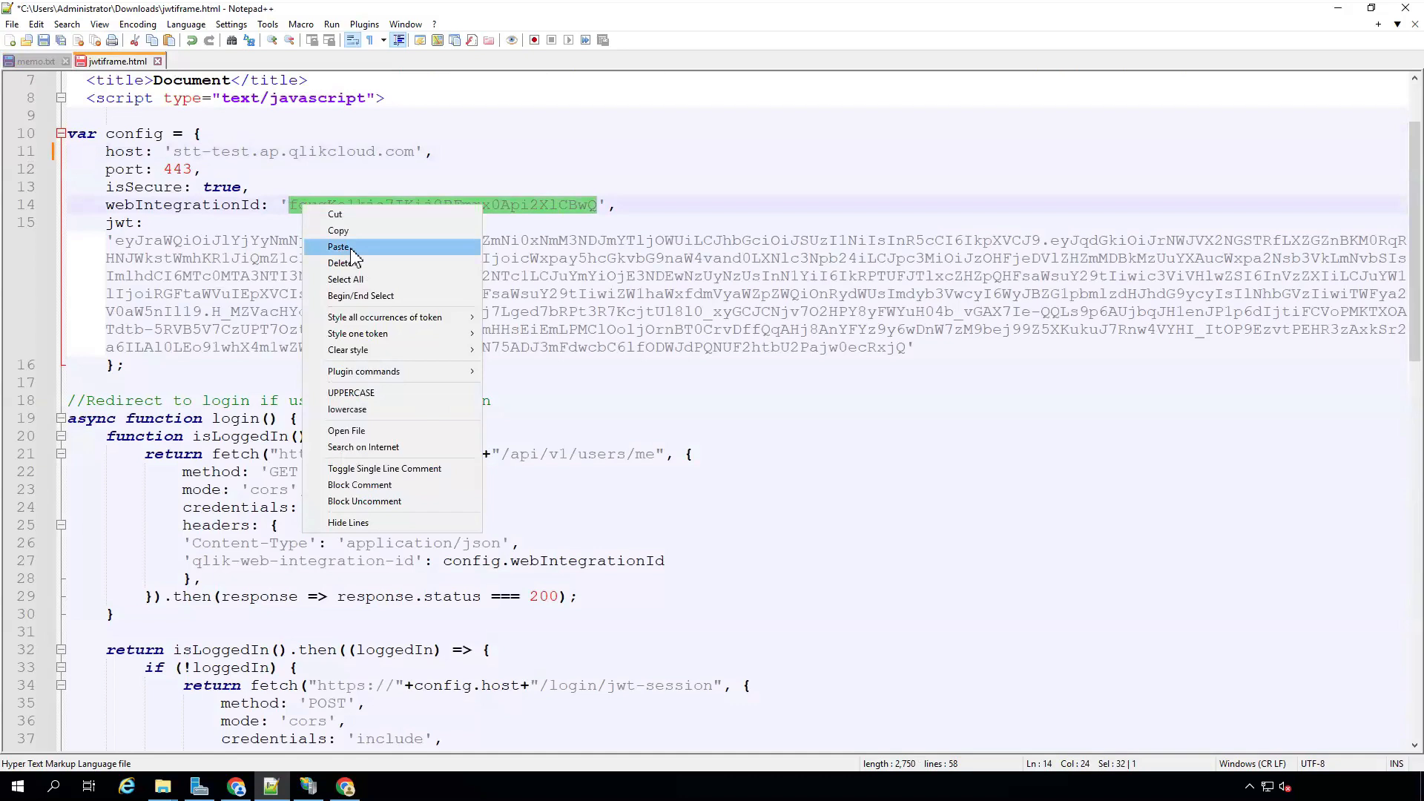
click(352, 249)
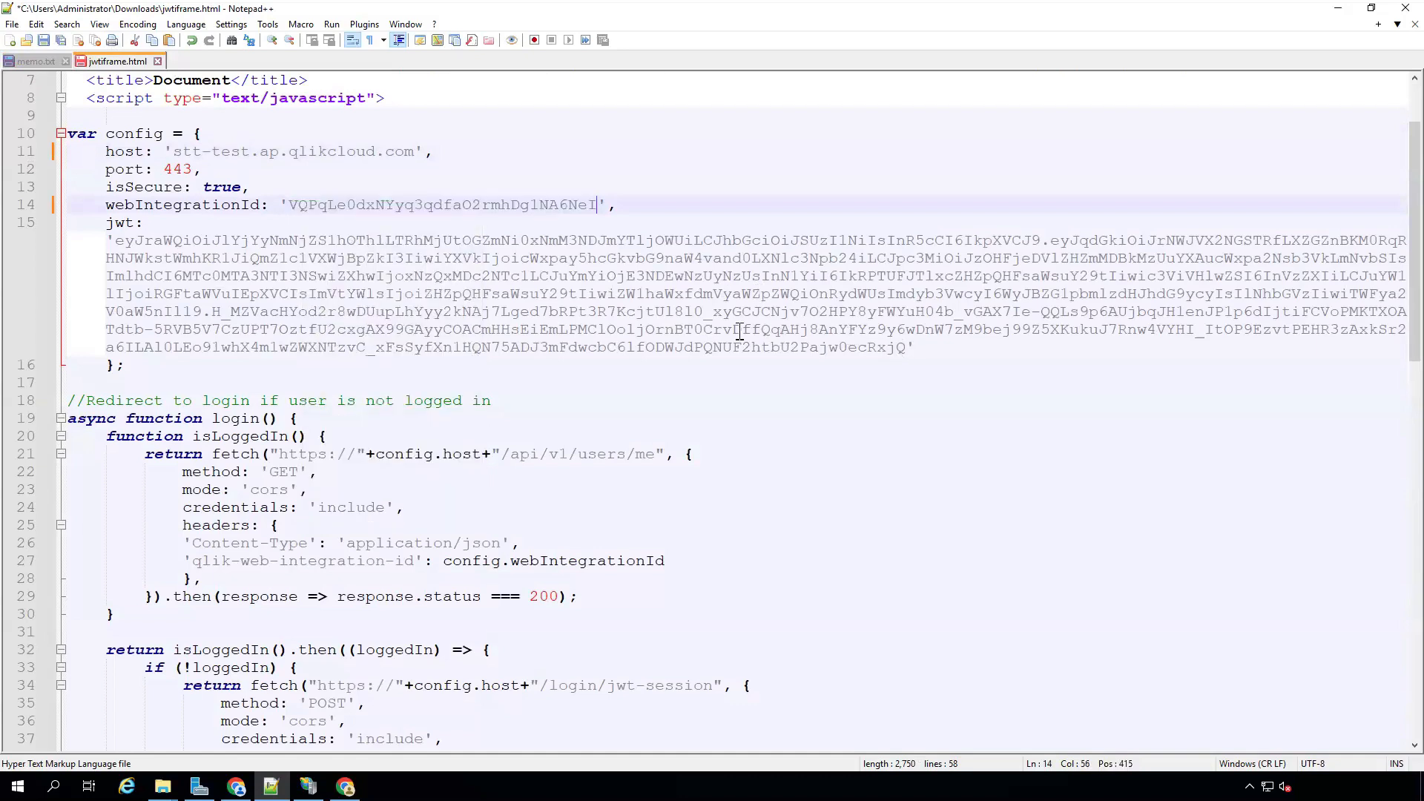
Load the existing JWT from jwtiframe.html into the jwt.io debugger in Chrome and review its header, payload and signature section.
drag(905, 347, 112, 240)
right_click(193, 255)
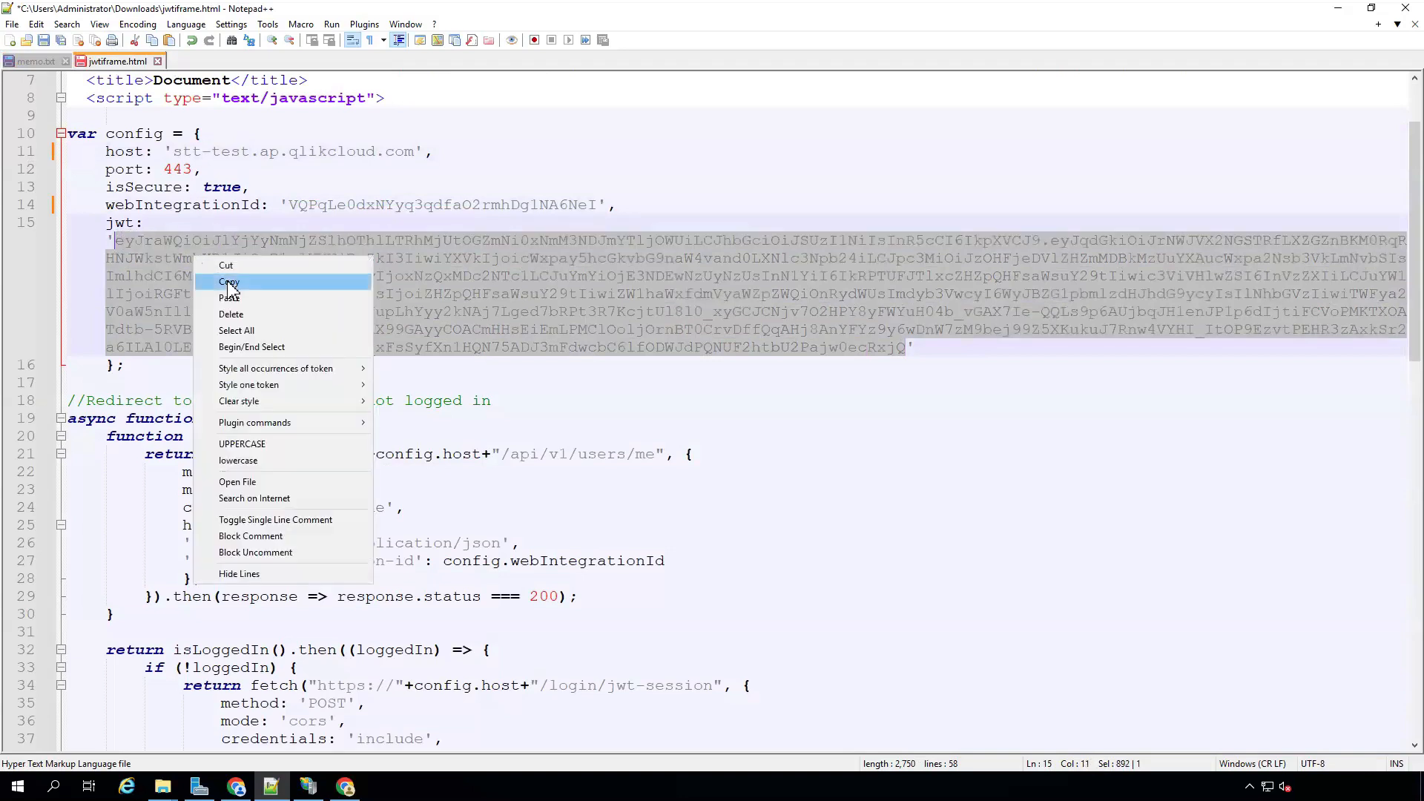
click(228, 282)
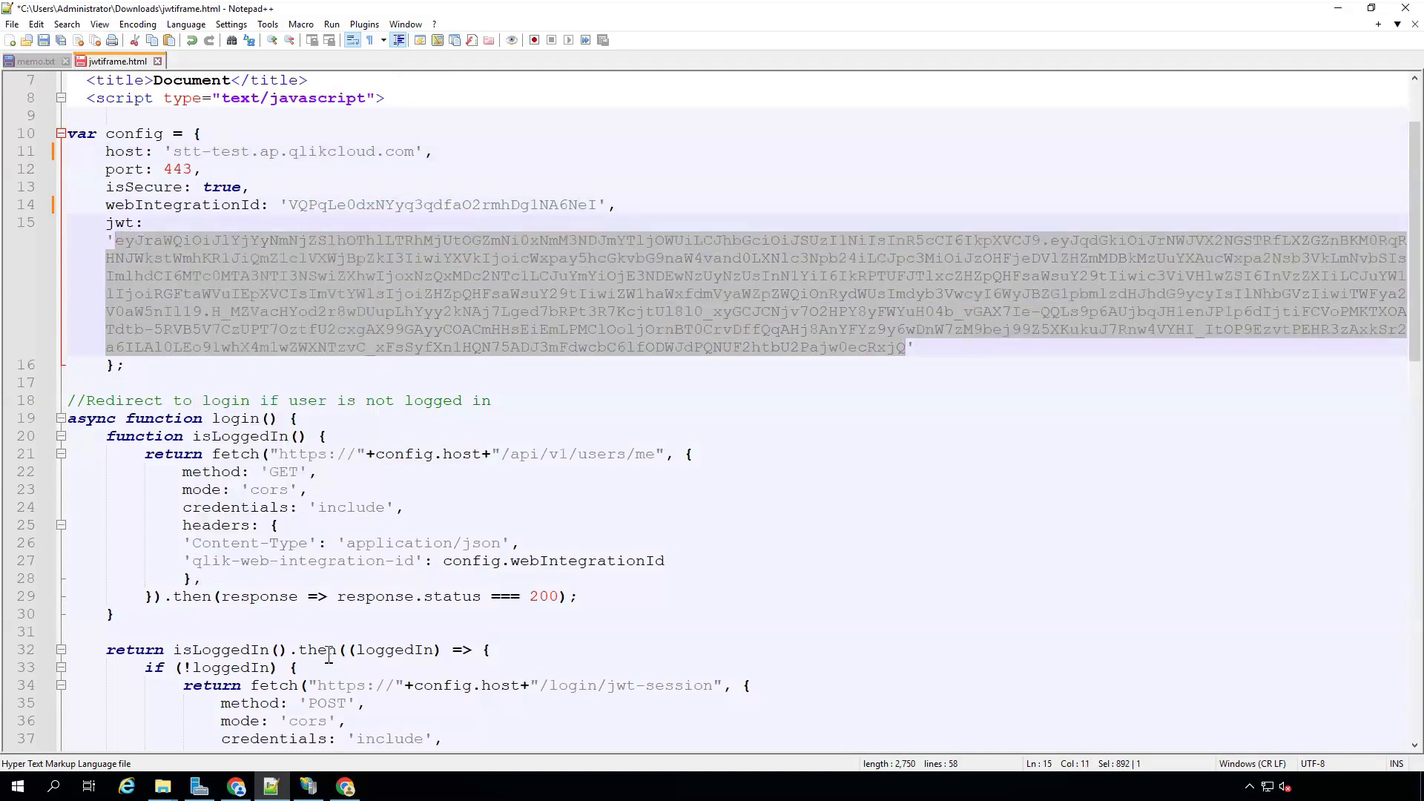
click(346, 788)
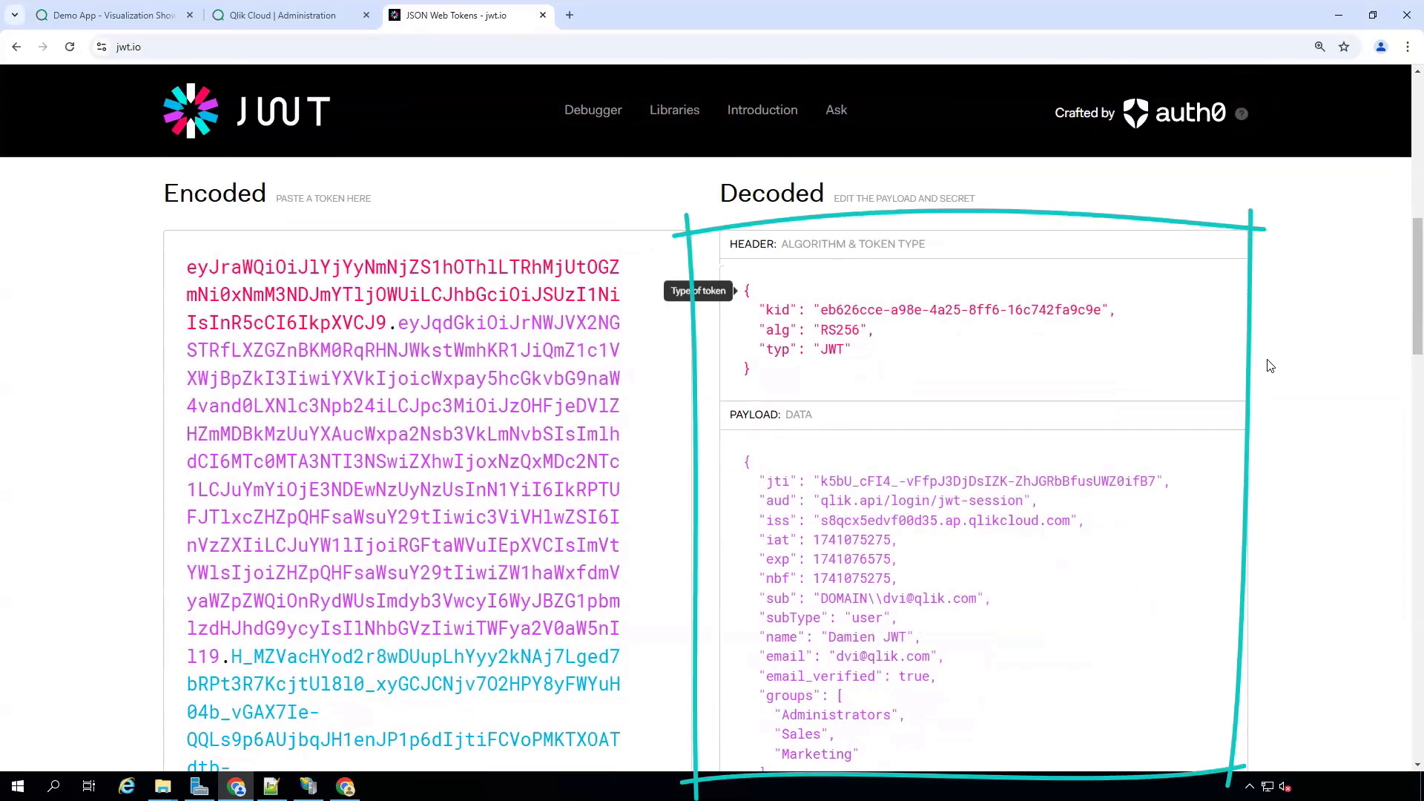
scroll(1270, 365, down, 1)
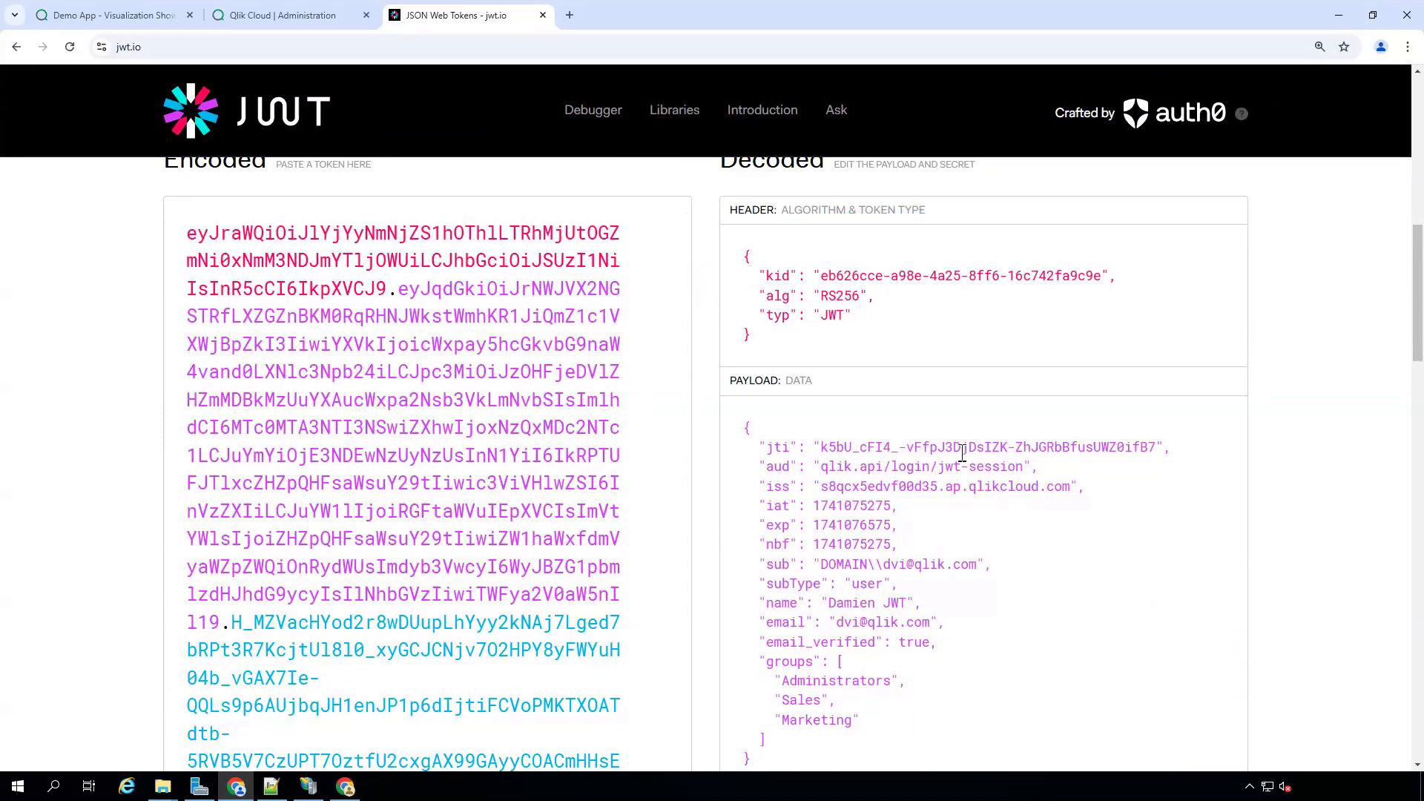
scroll(971, 488, down, 1)
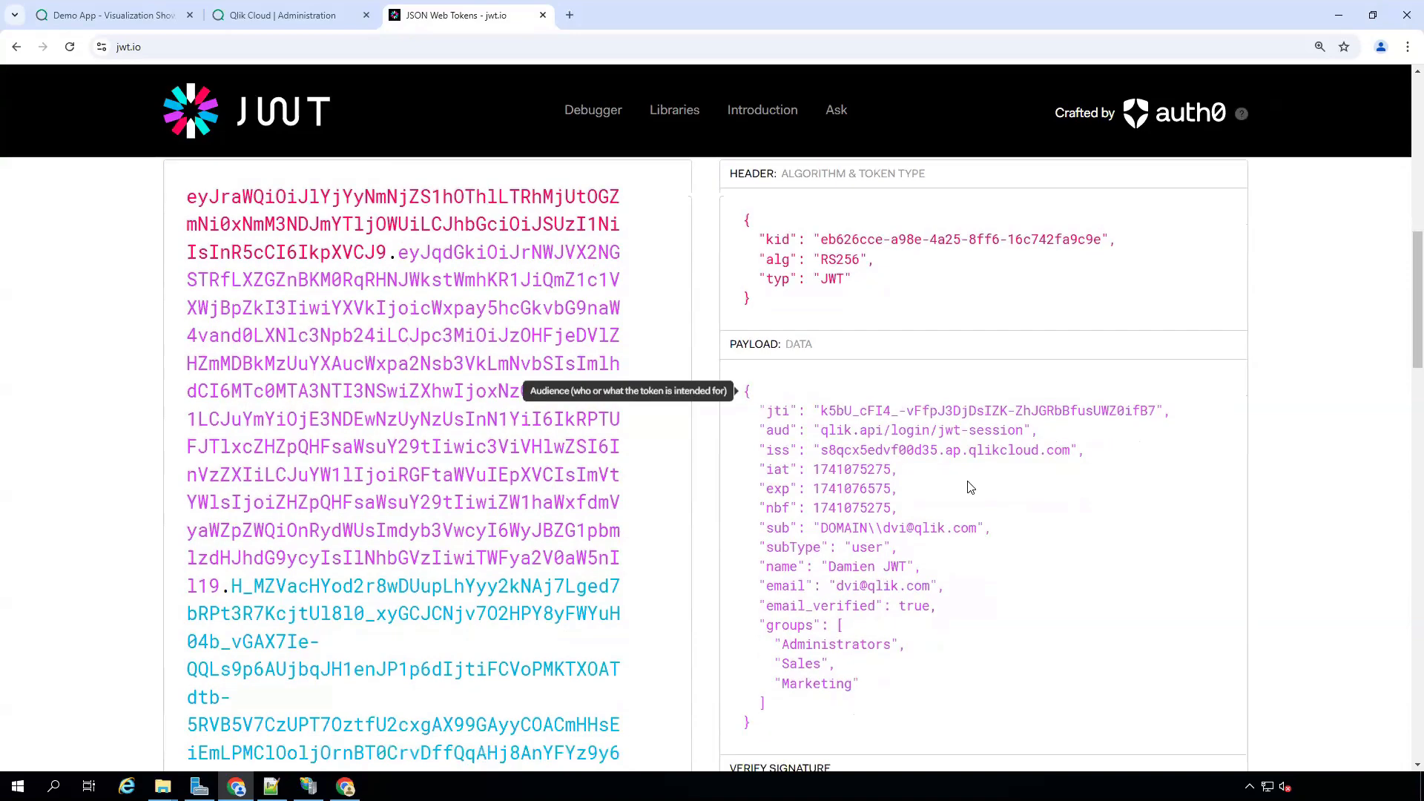
scroll(971, 488, down, 1)
scroll(1015, 470, down, 3)
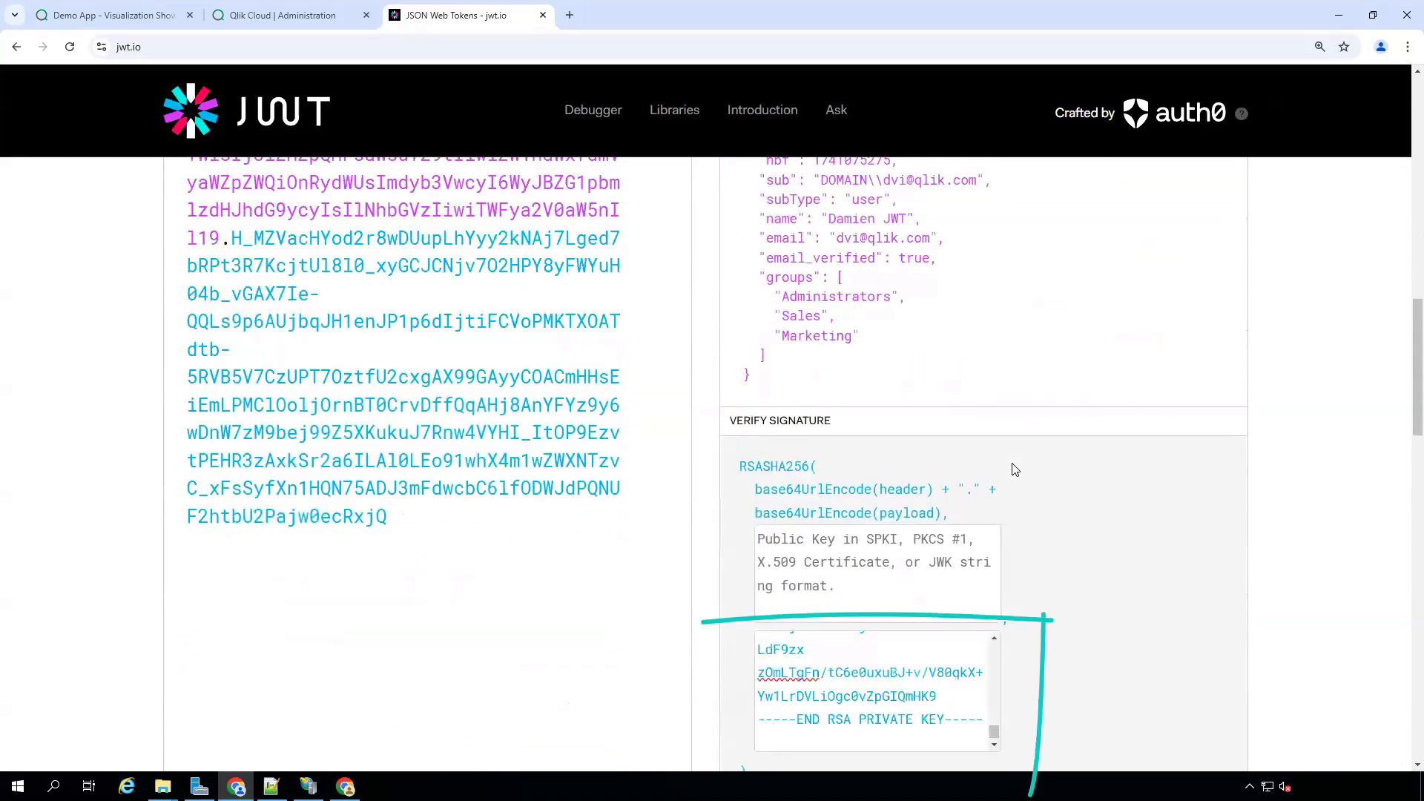
scroll(1103, 286, up, 5)
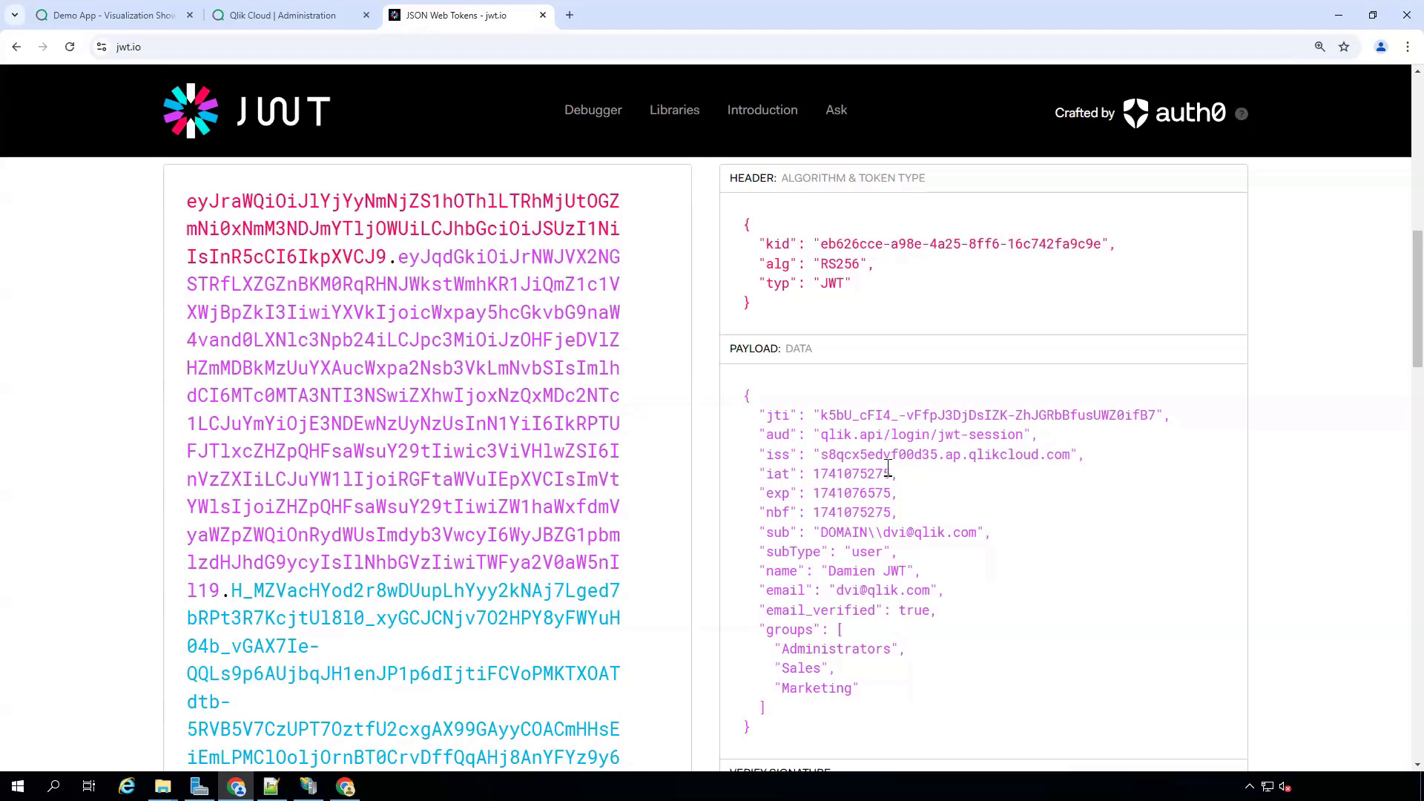
mouse_move(889, 472)
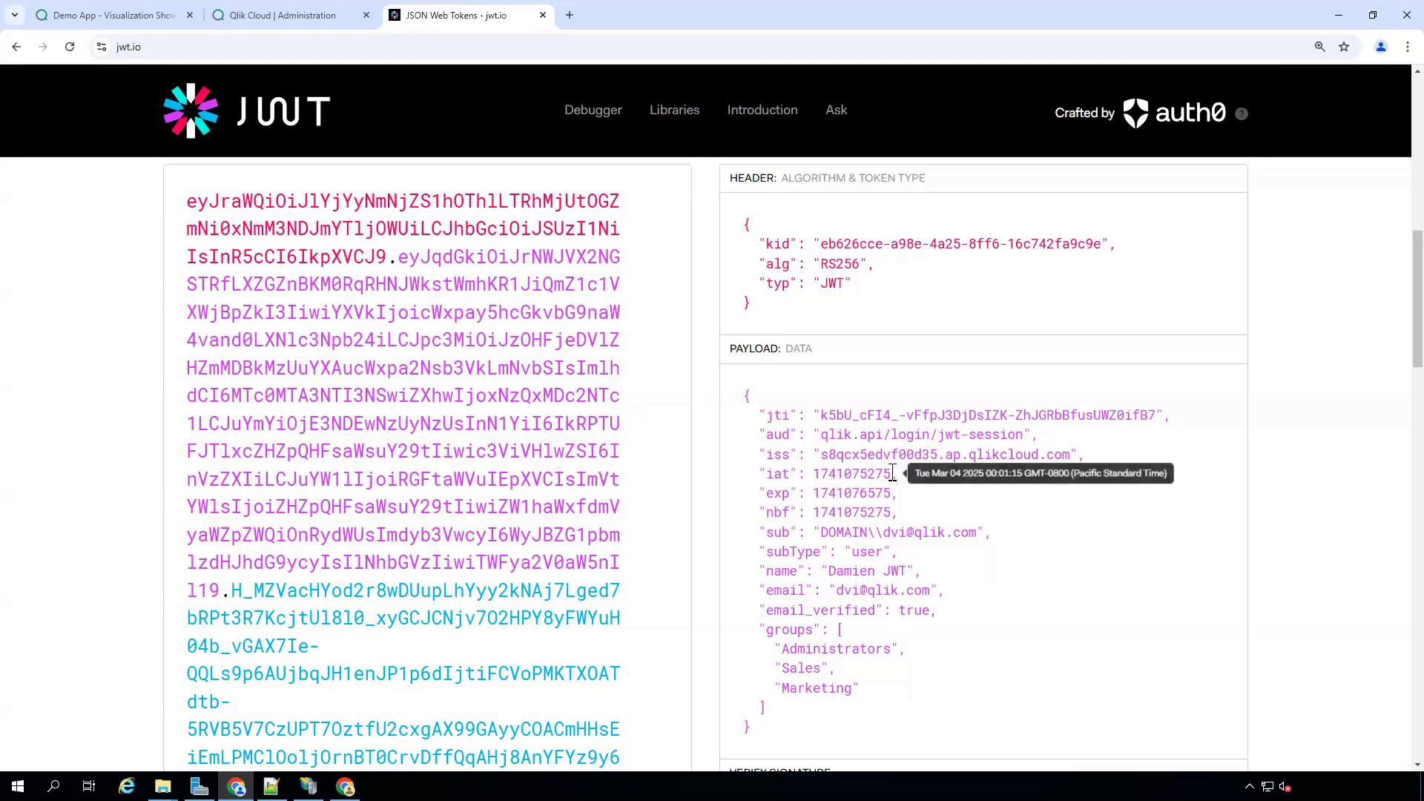
drag(892, 472, 813, 473)
right_click(826, 474)
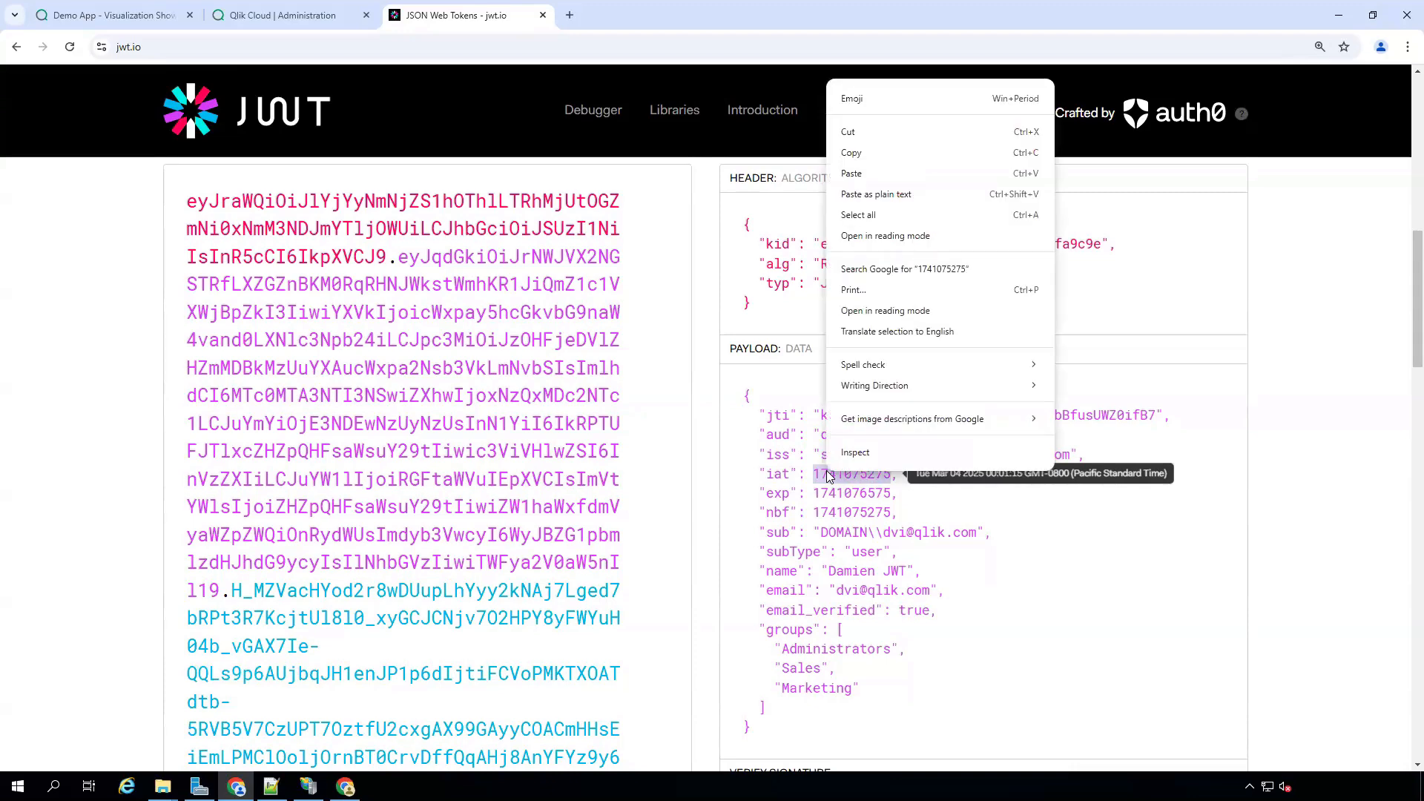
click(883, 183)
double_click(853, 512)
key(ctrl+v)
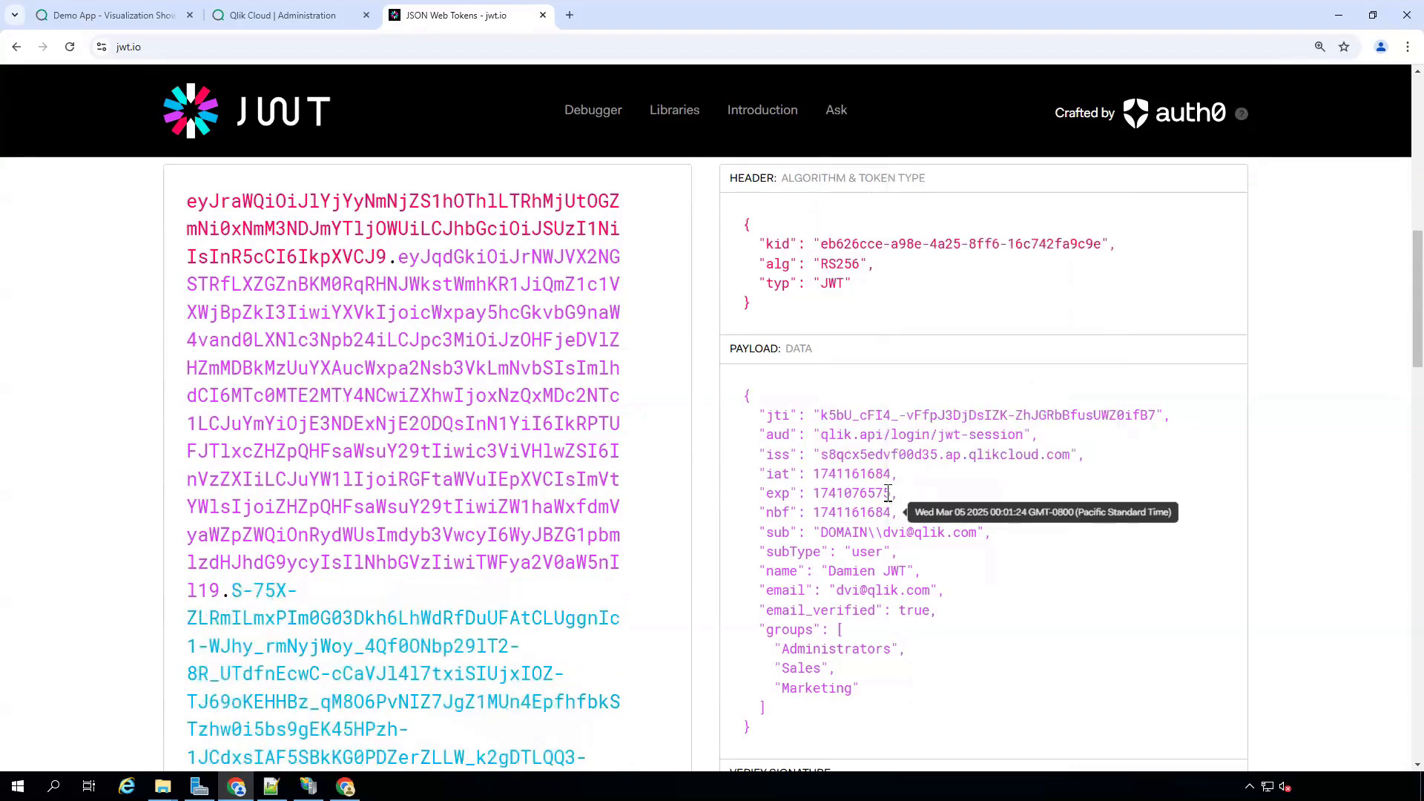
key(BackSpace)
text(4684)
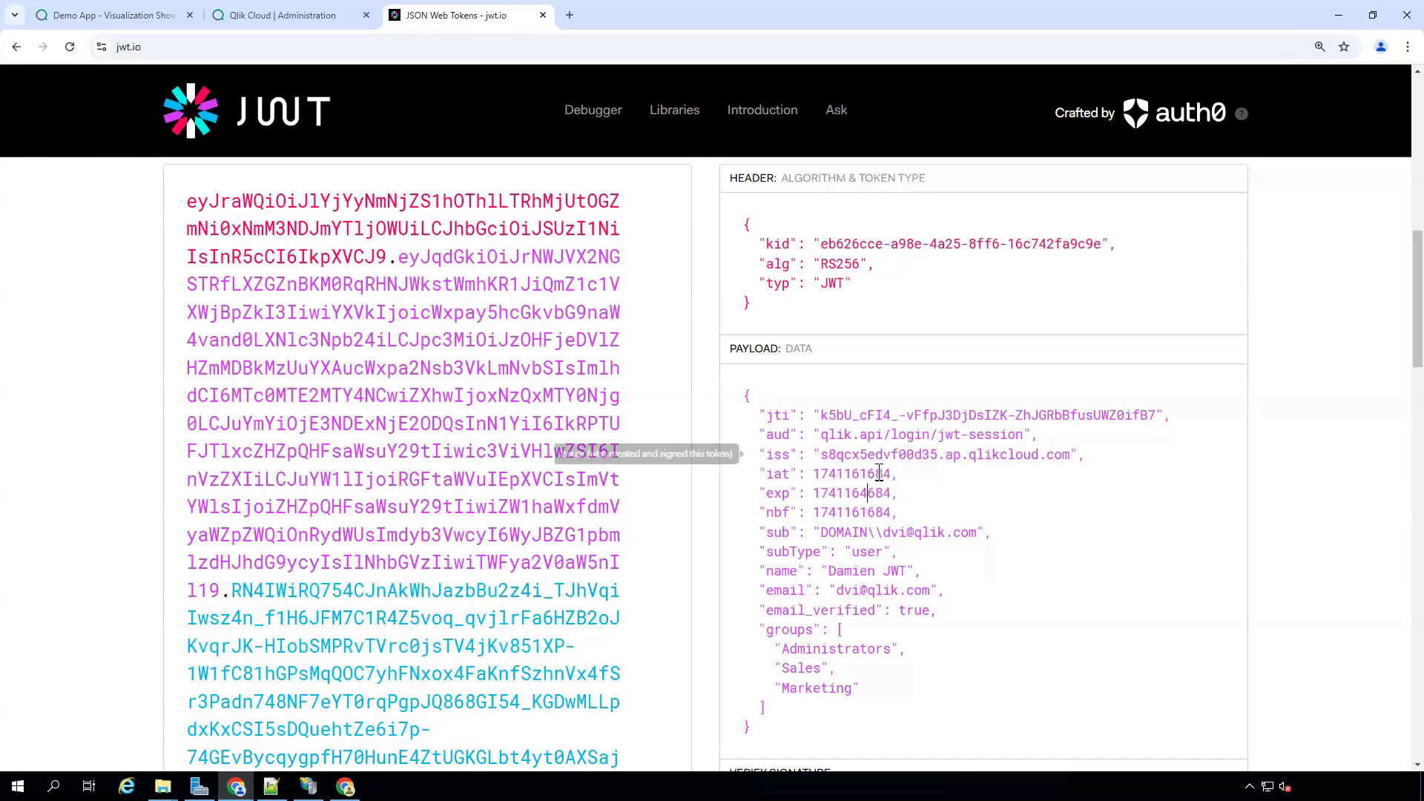
Copy the regenerated encoded JWT from jwt.io, replace the existing jwt value in jwtiframe.html with it in Notepad++, and save the file.
scroll(222, 297, up, 1)
drag(188, 290, 479, 783)
scroll(512, 482, up, 2)
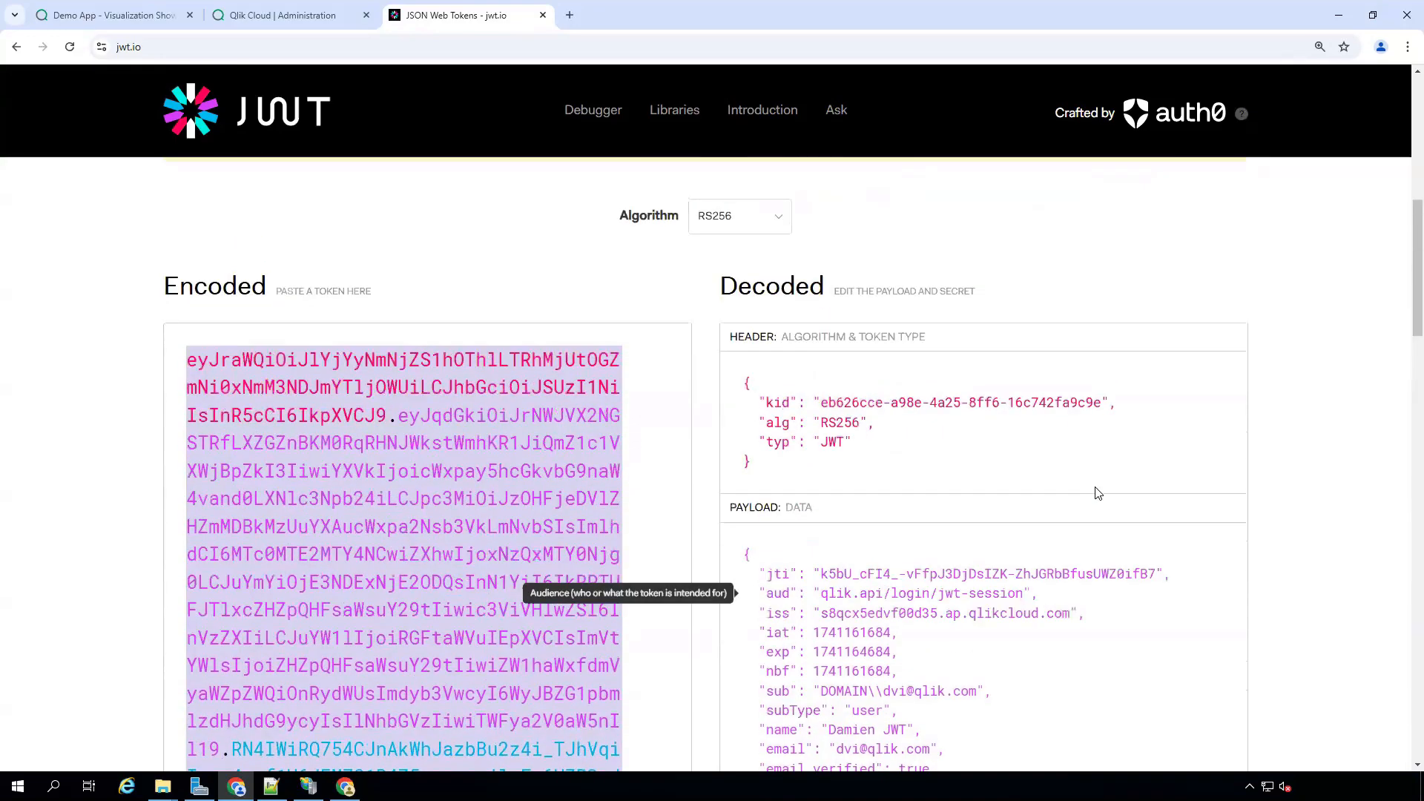
right_click(540, 462)
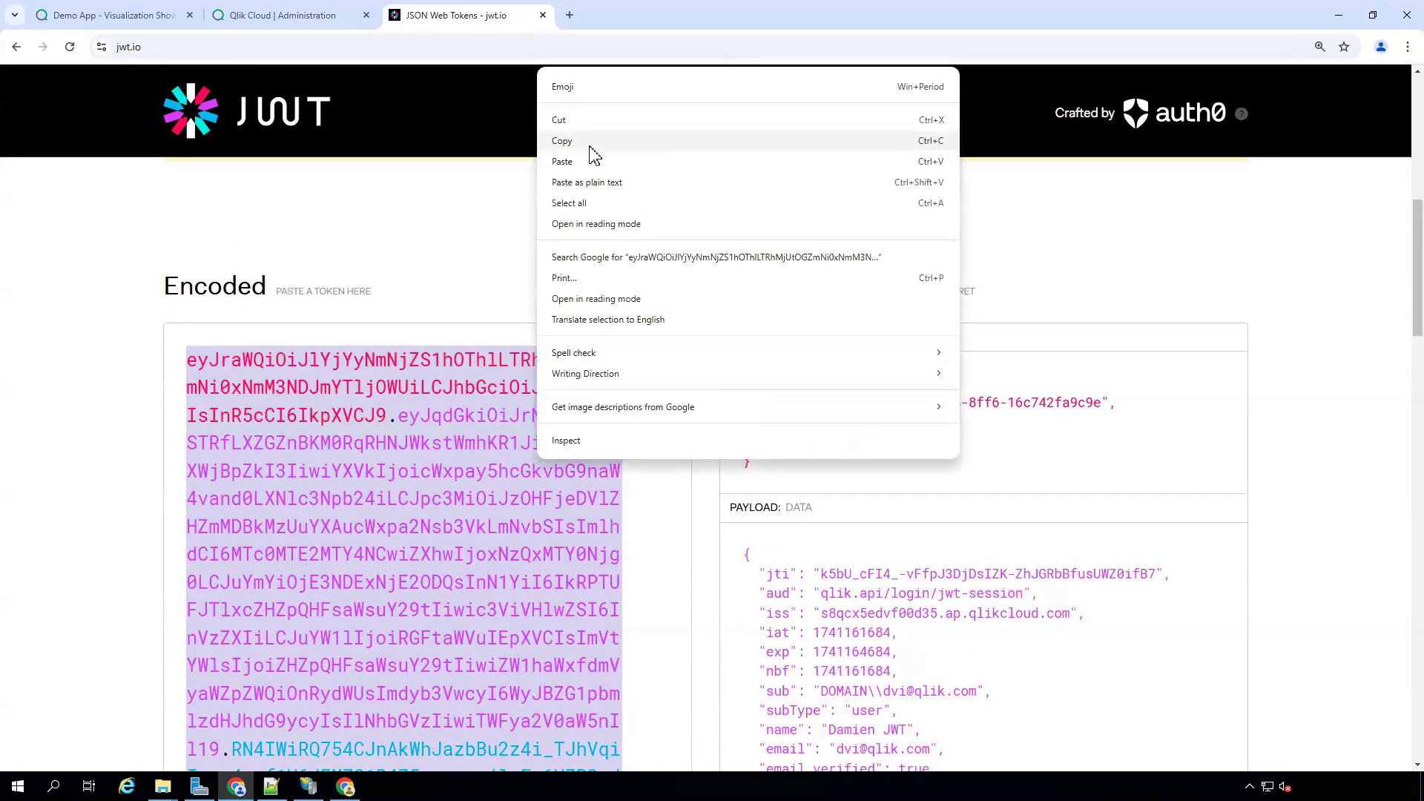
click(562, 141)
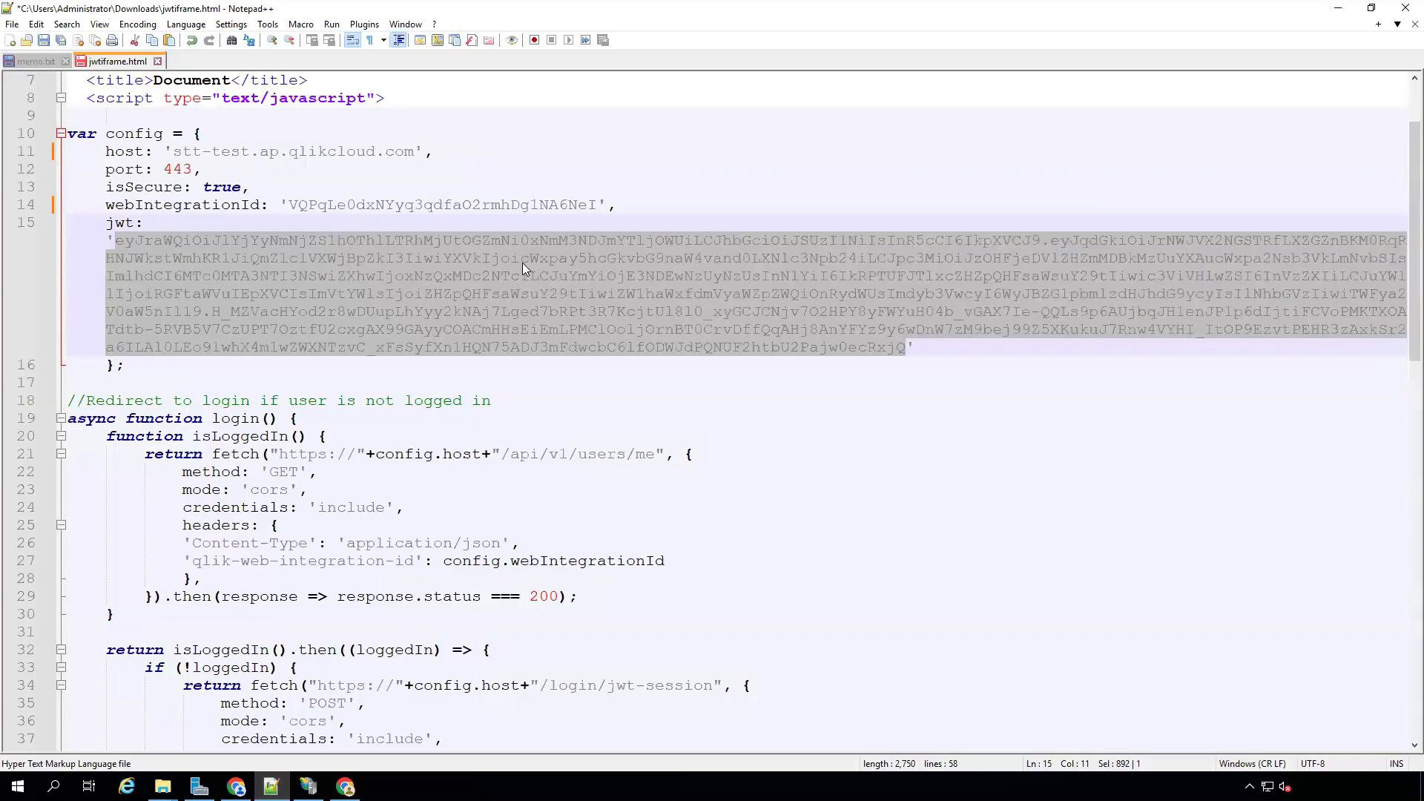
right_click(522, 263)
click(559, 305)
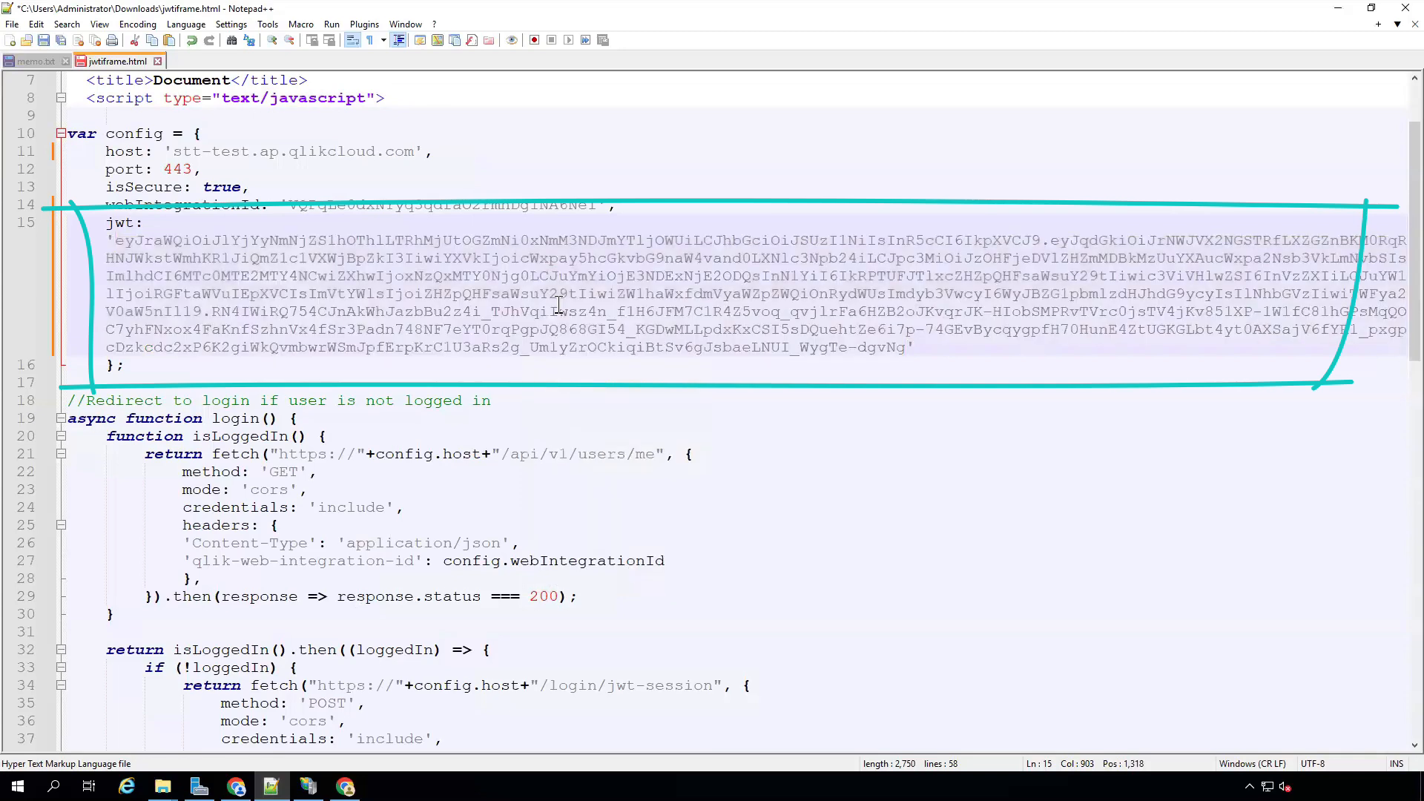
click(12, 24)
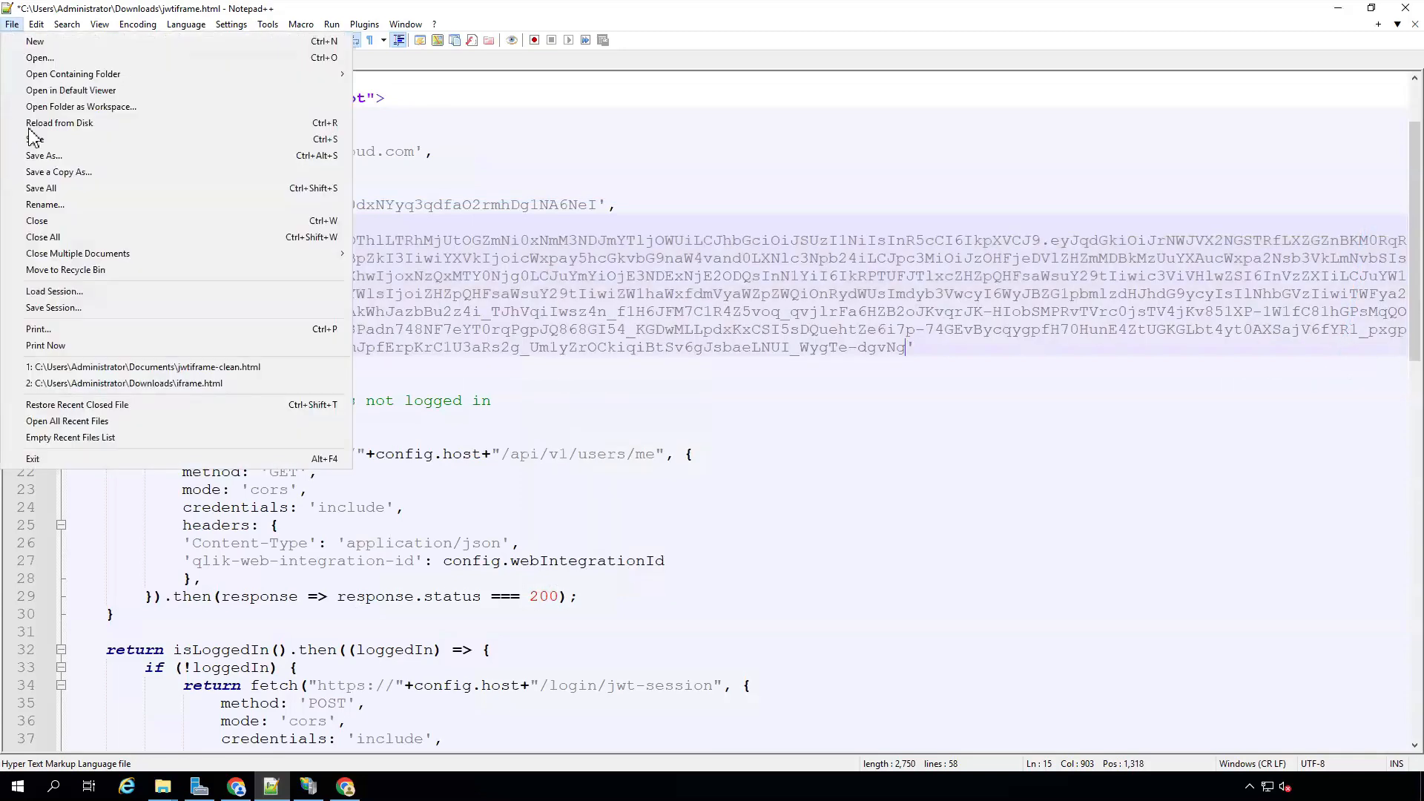
click(35, 141)
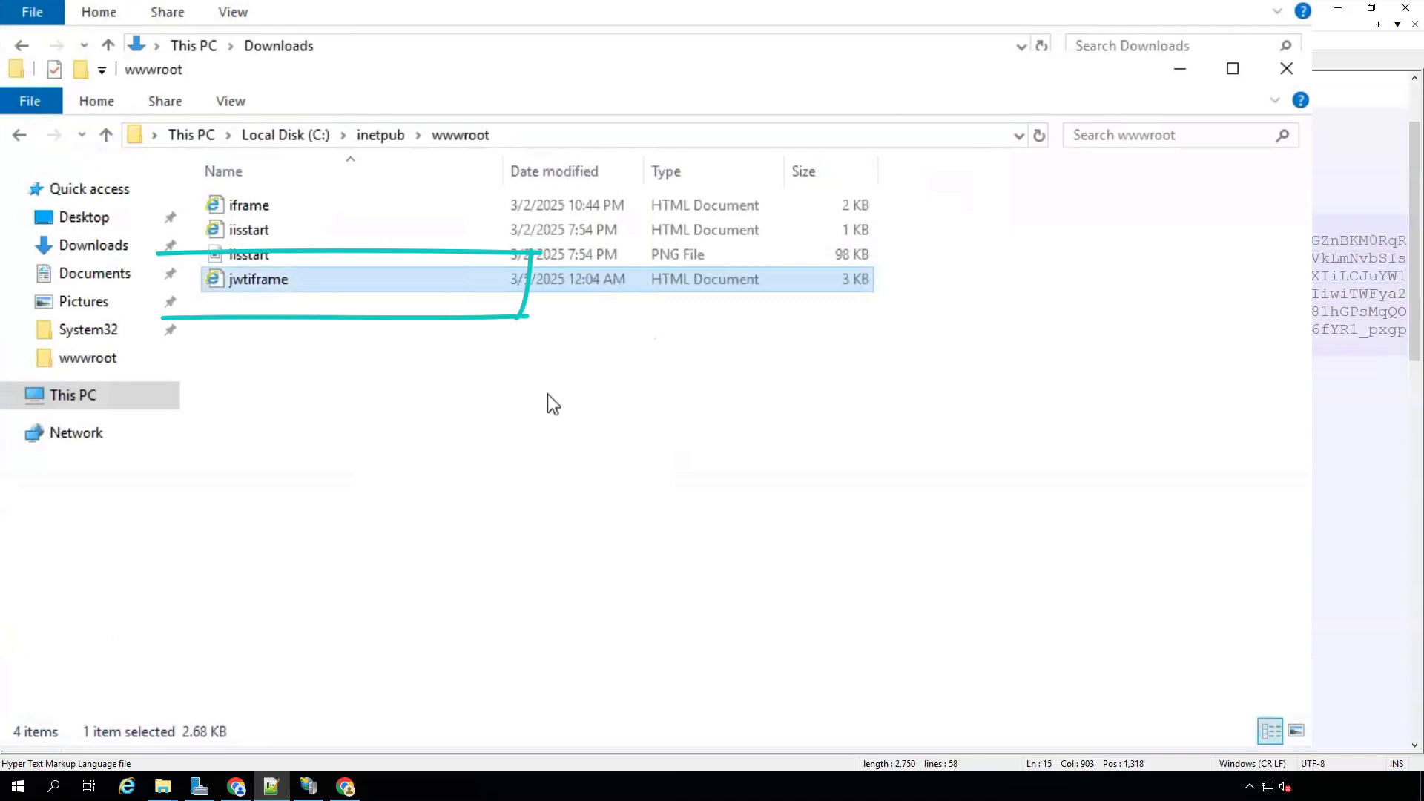
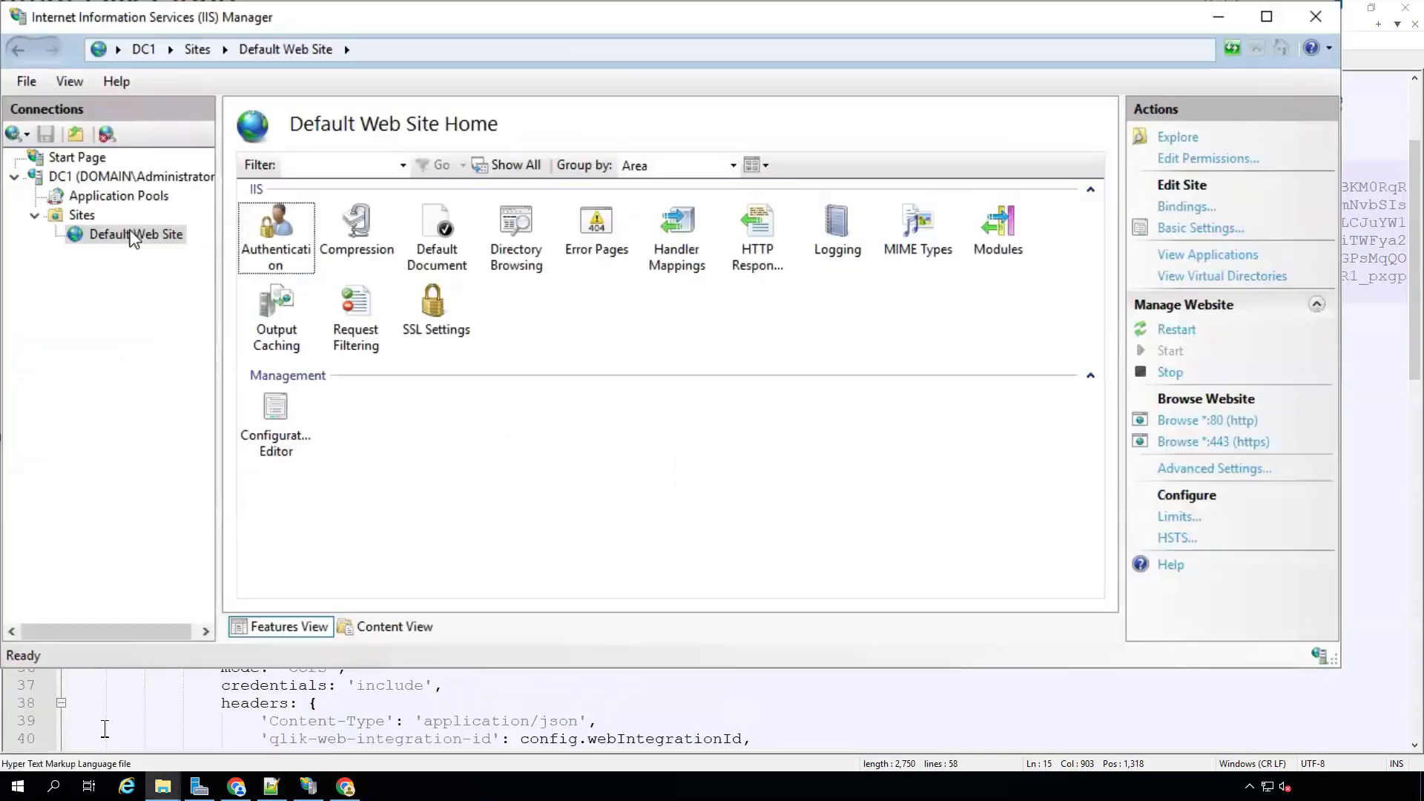
In IIS Manager, examine the Default Web Site's https binding, including its host name, port and SSL certificate.
right_click(132, 236)
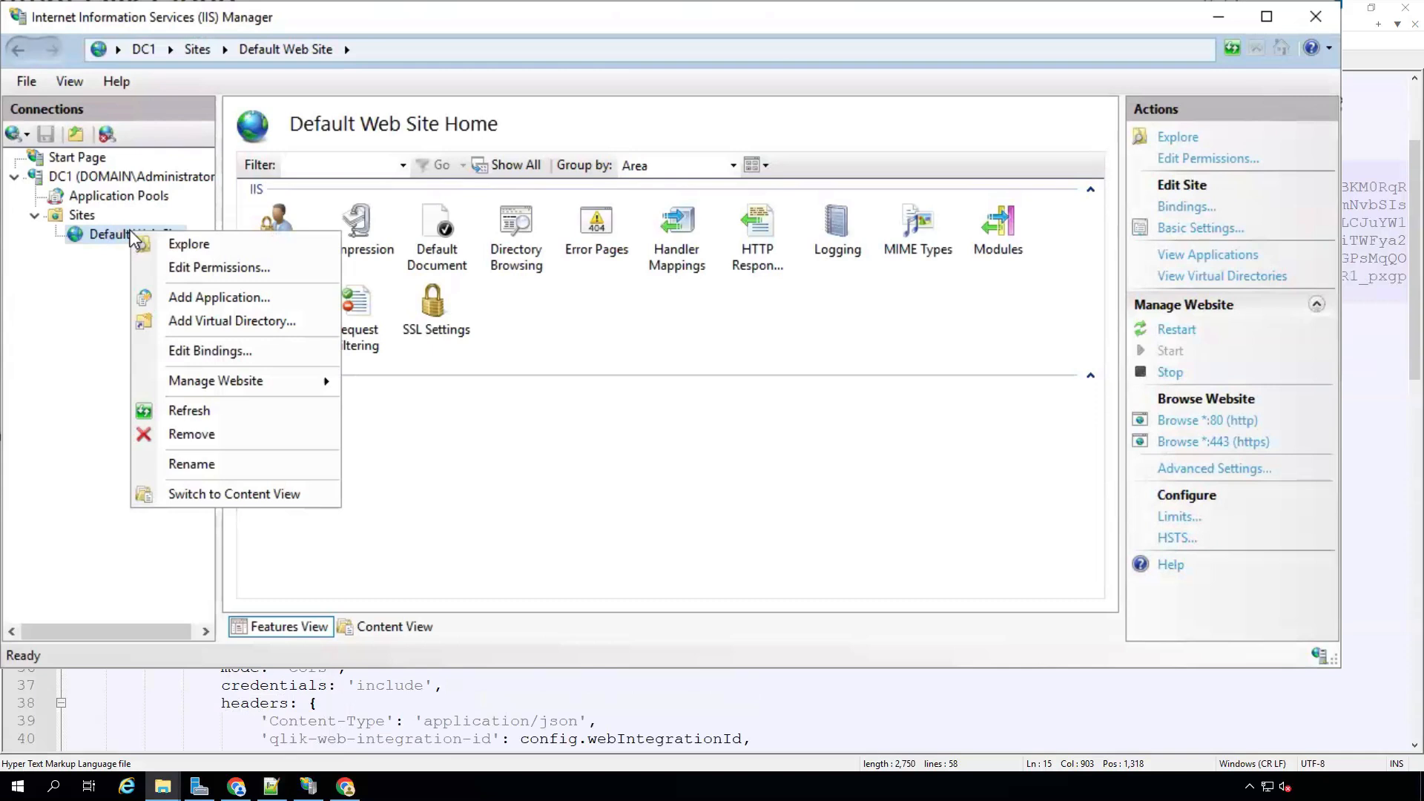
click(223, 351)
click(463, 241)
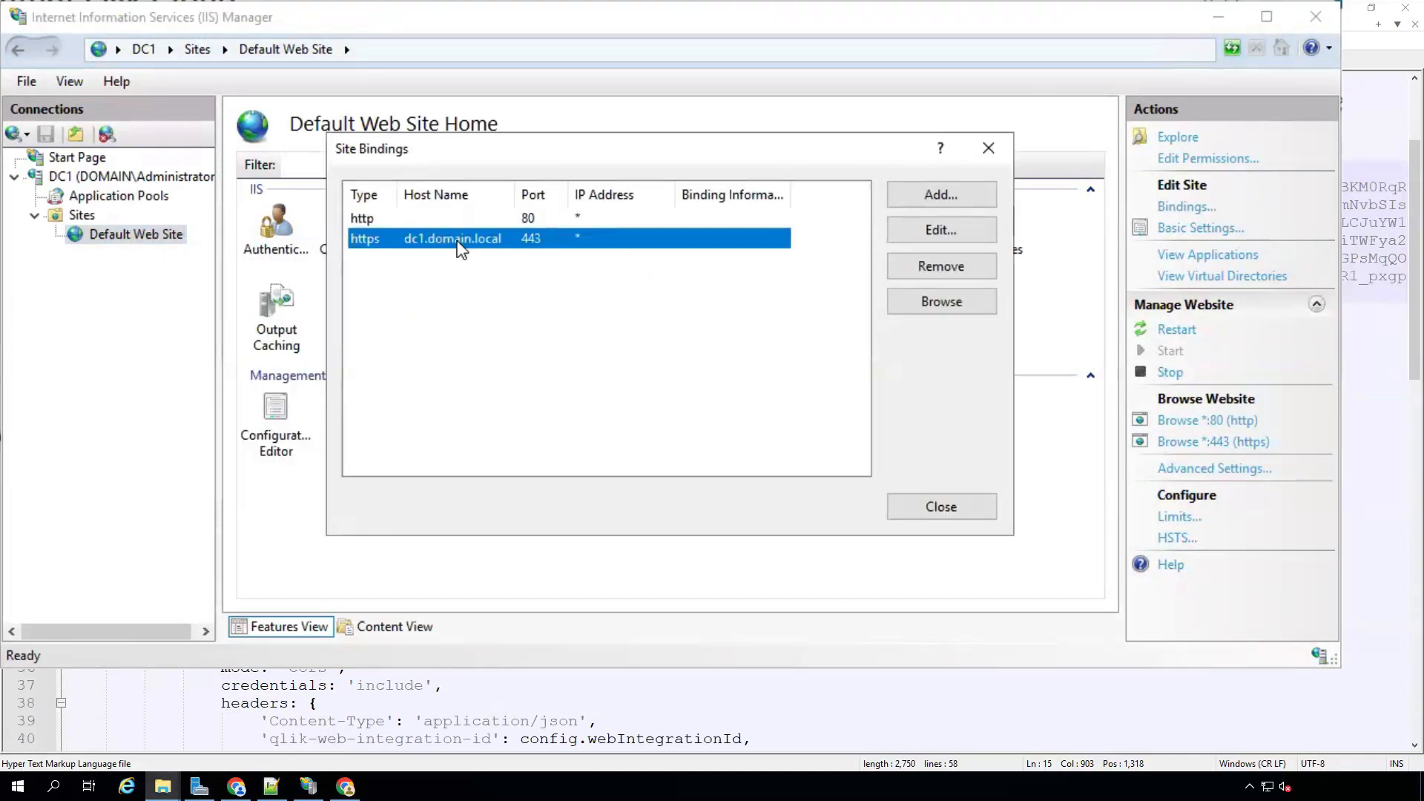
double_click(462, 244)
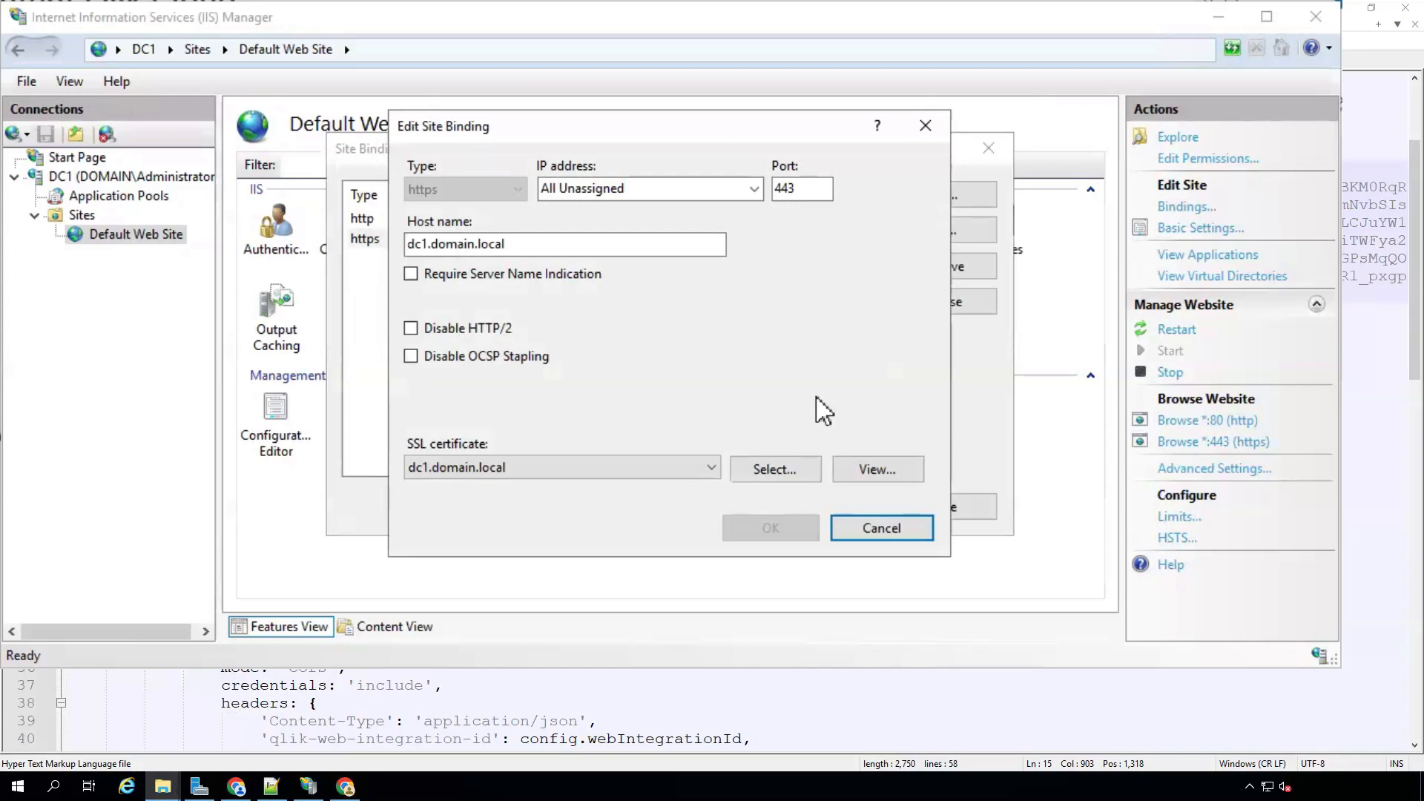
click(869, 532)
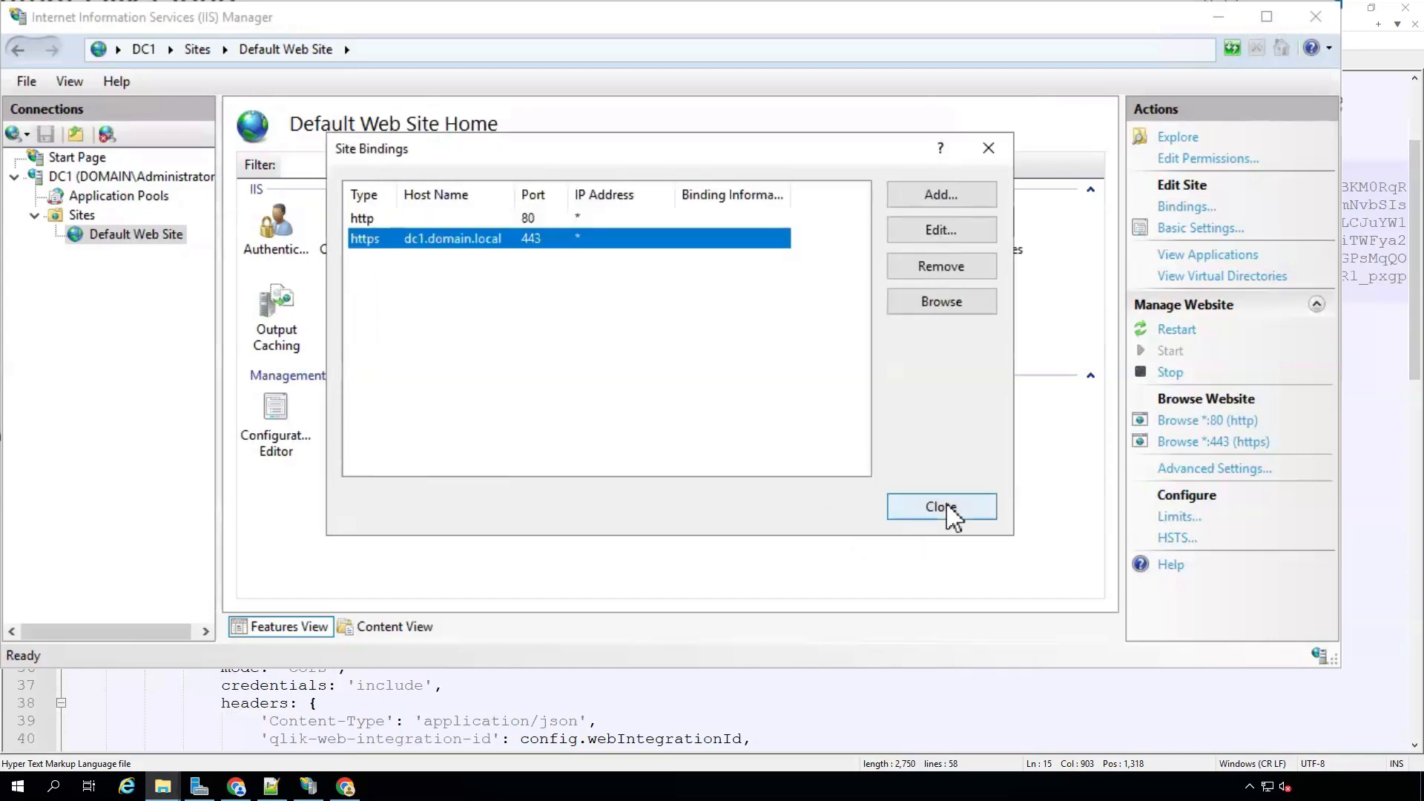
click(941, 507)
Switch to SharePoint in Chrome and open the HTML Field Security settings of the Embedded Content Qlik Cloud site.
key(alt+Tab)
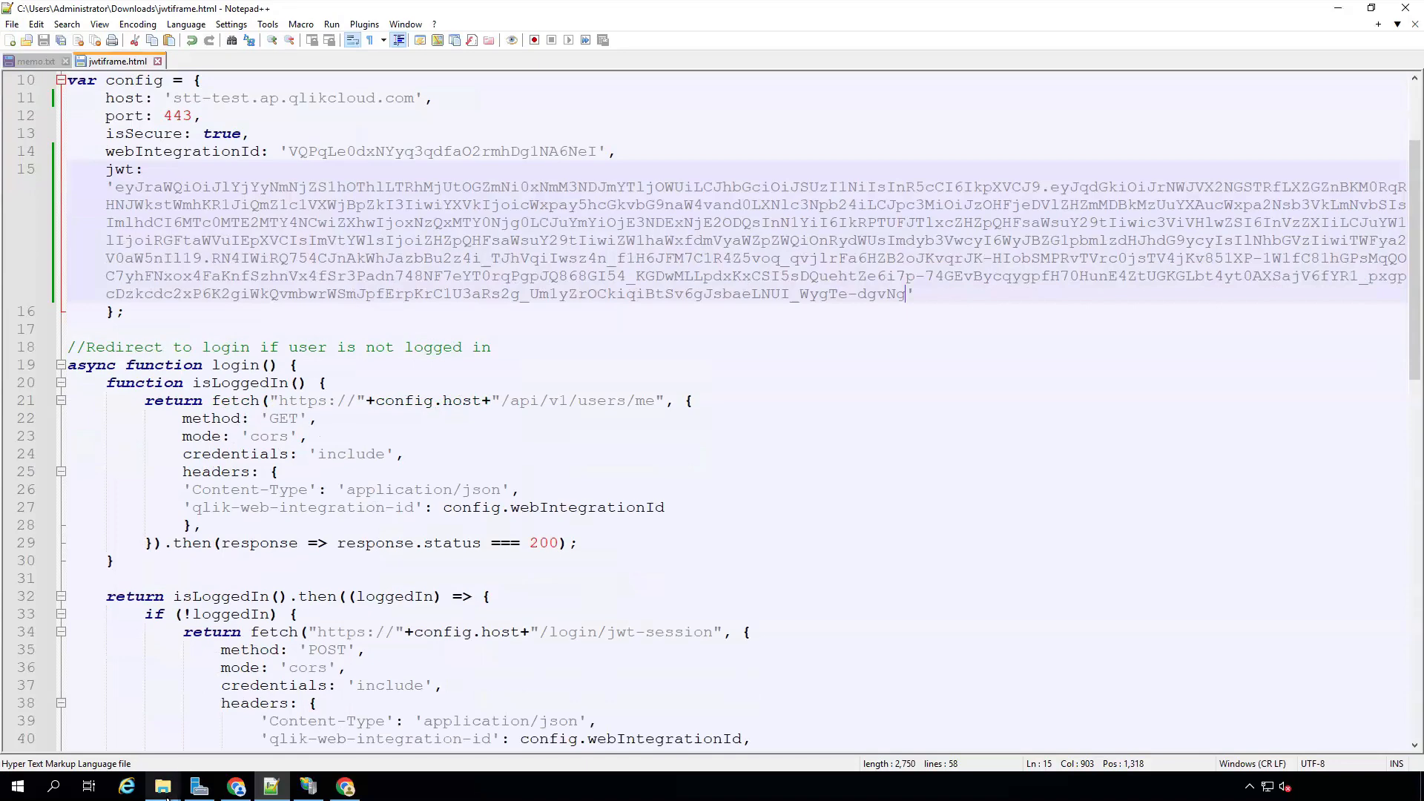
key(alt+Tab)
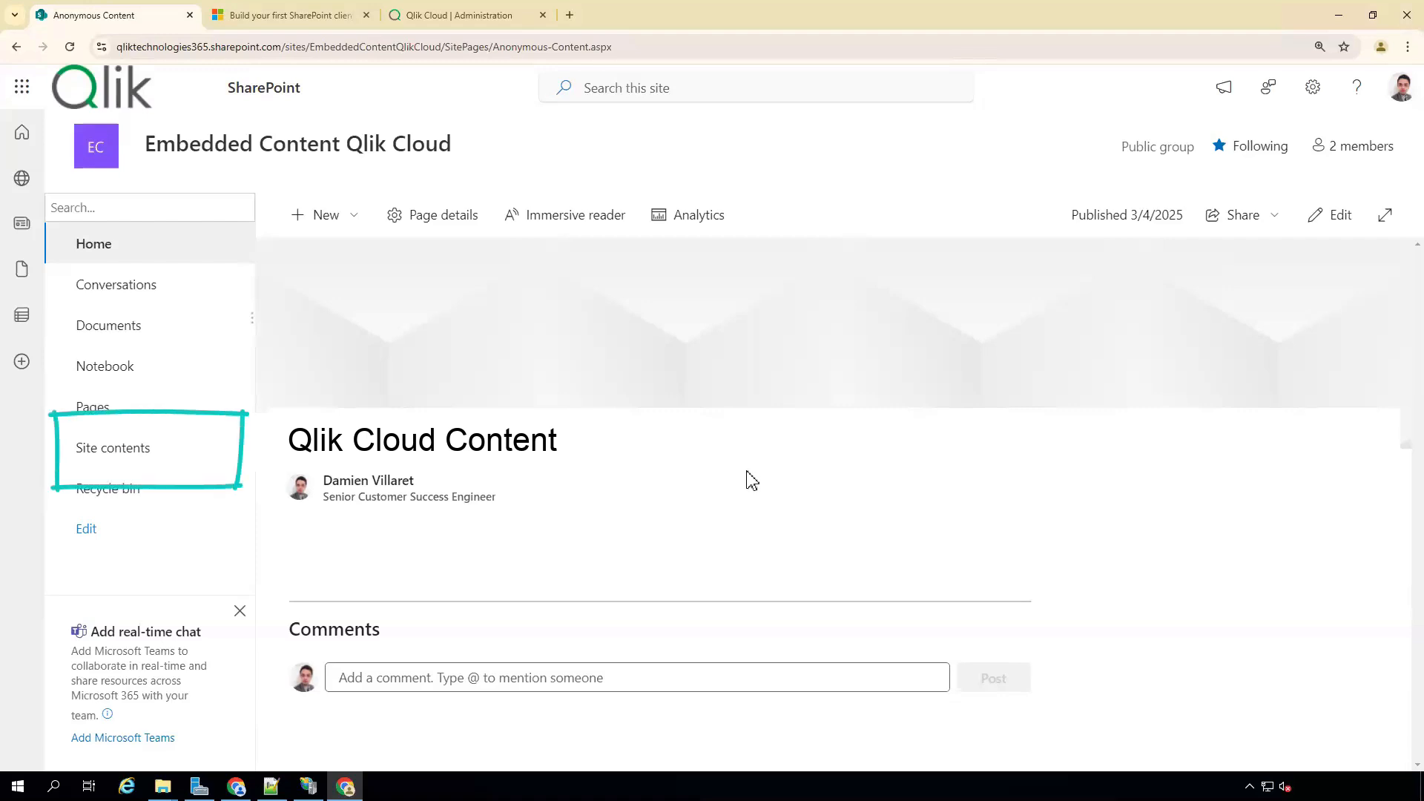
click(169, 451)
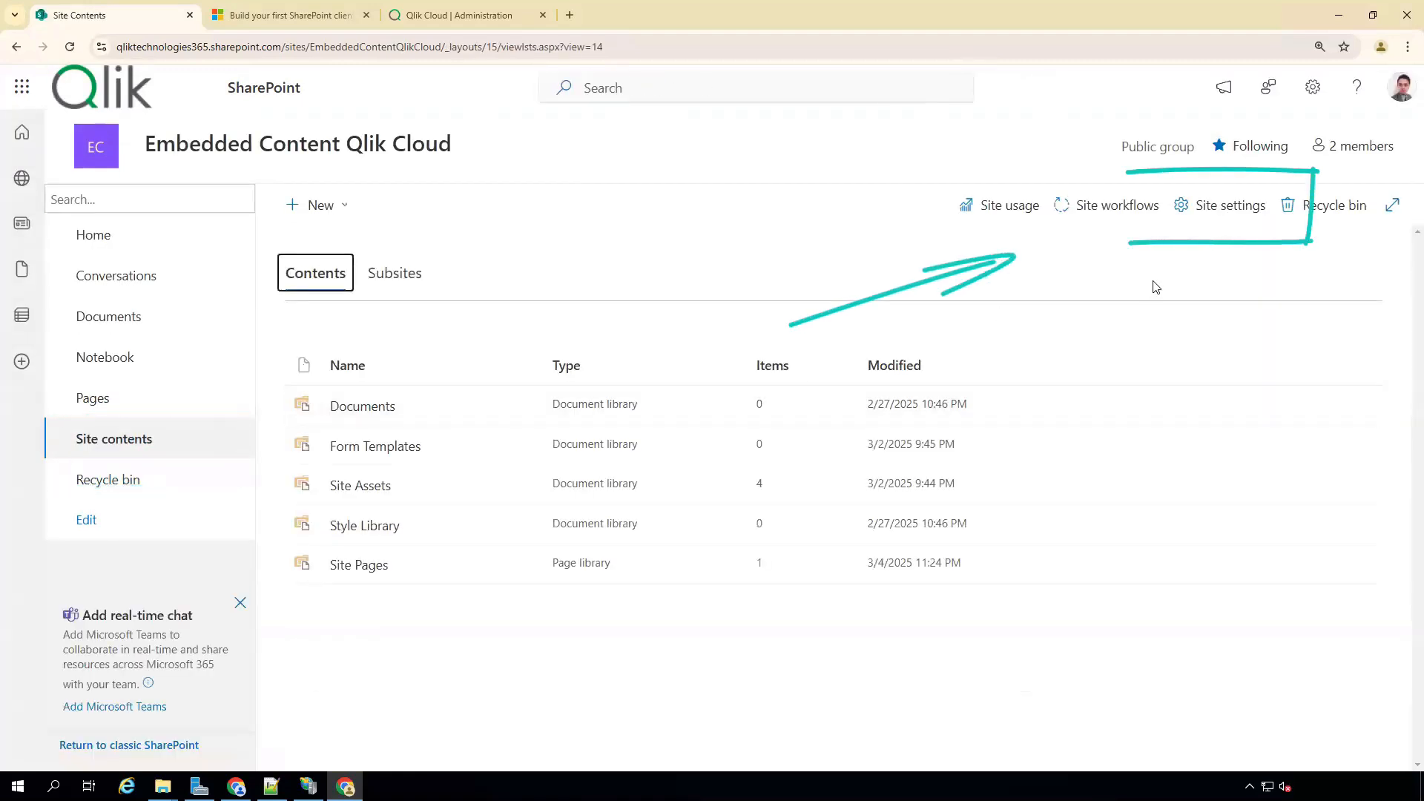
click(1240, 217)
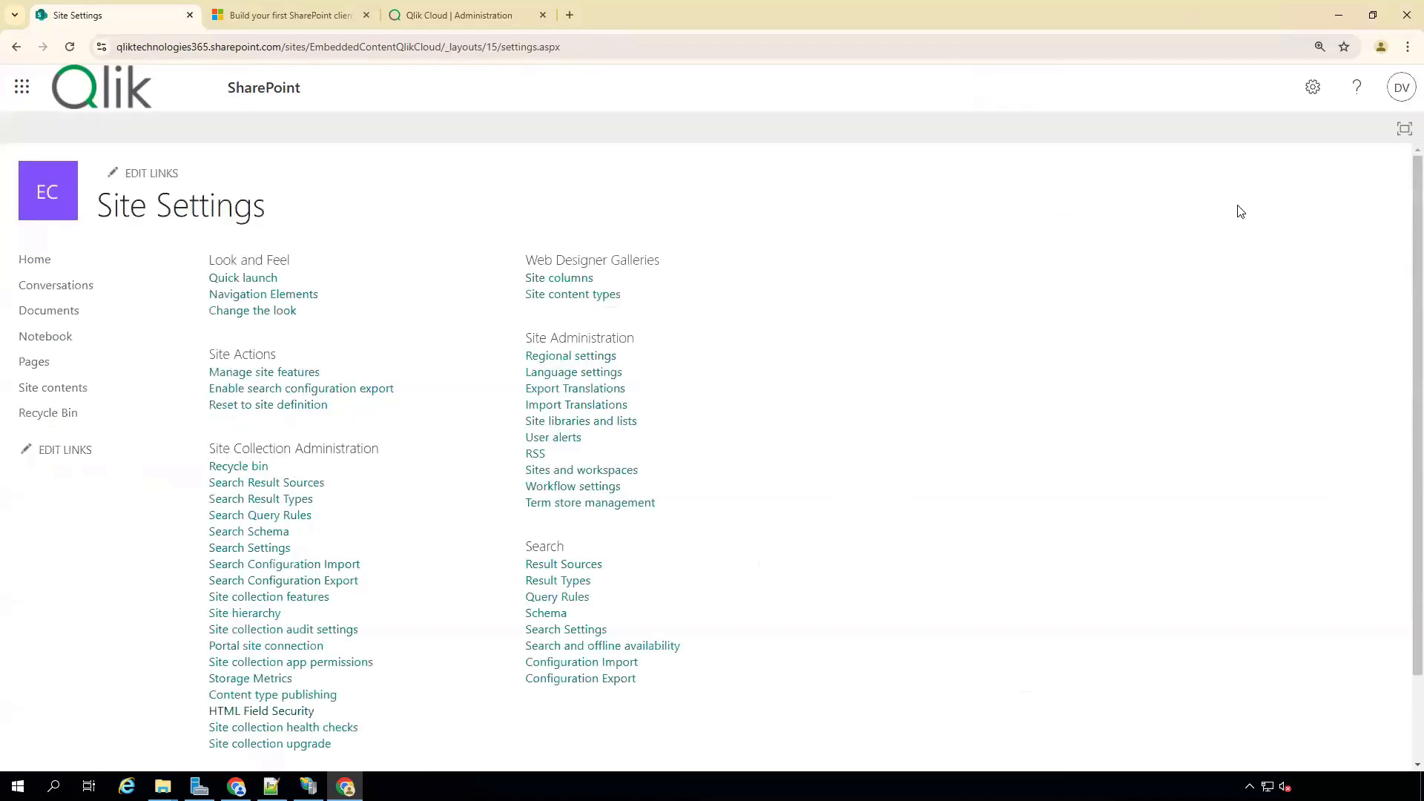
click(280, 713)
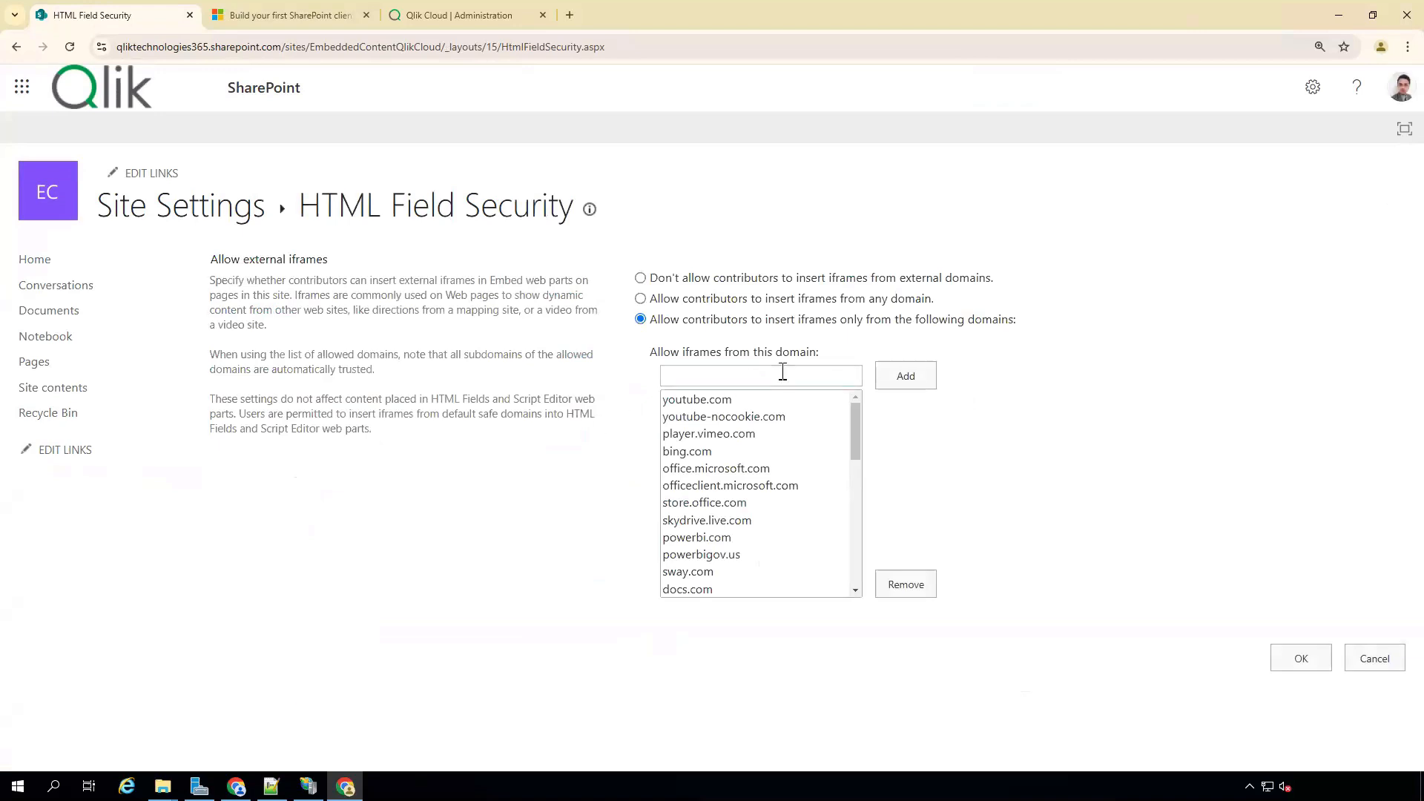
Add dc1.domain.local, copied from memo.txt, to the domains from which contributors can insert iframes.
key(alt+Tab)
drag(211, 284, 57, 284)
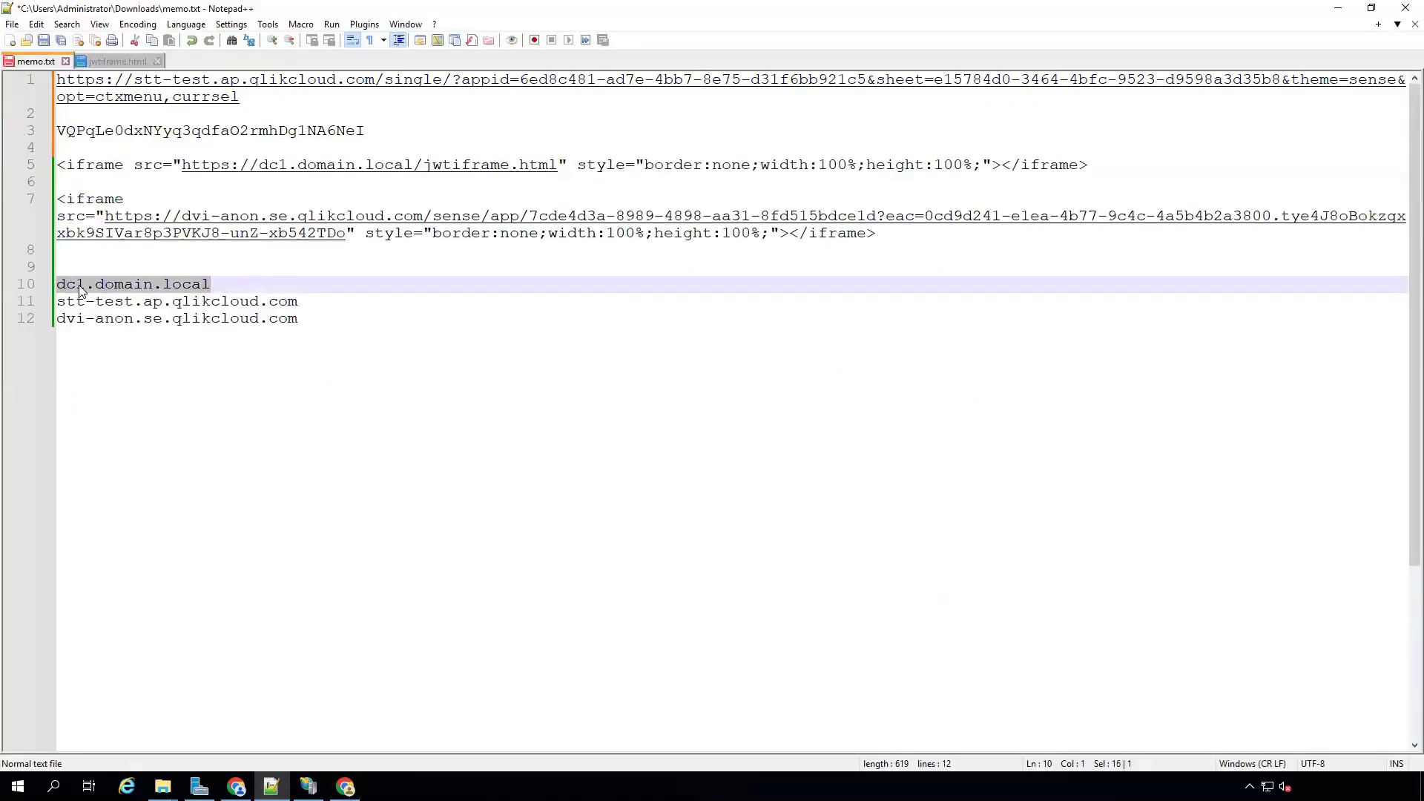
right_click(86, 282)
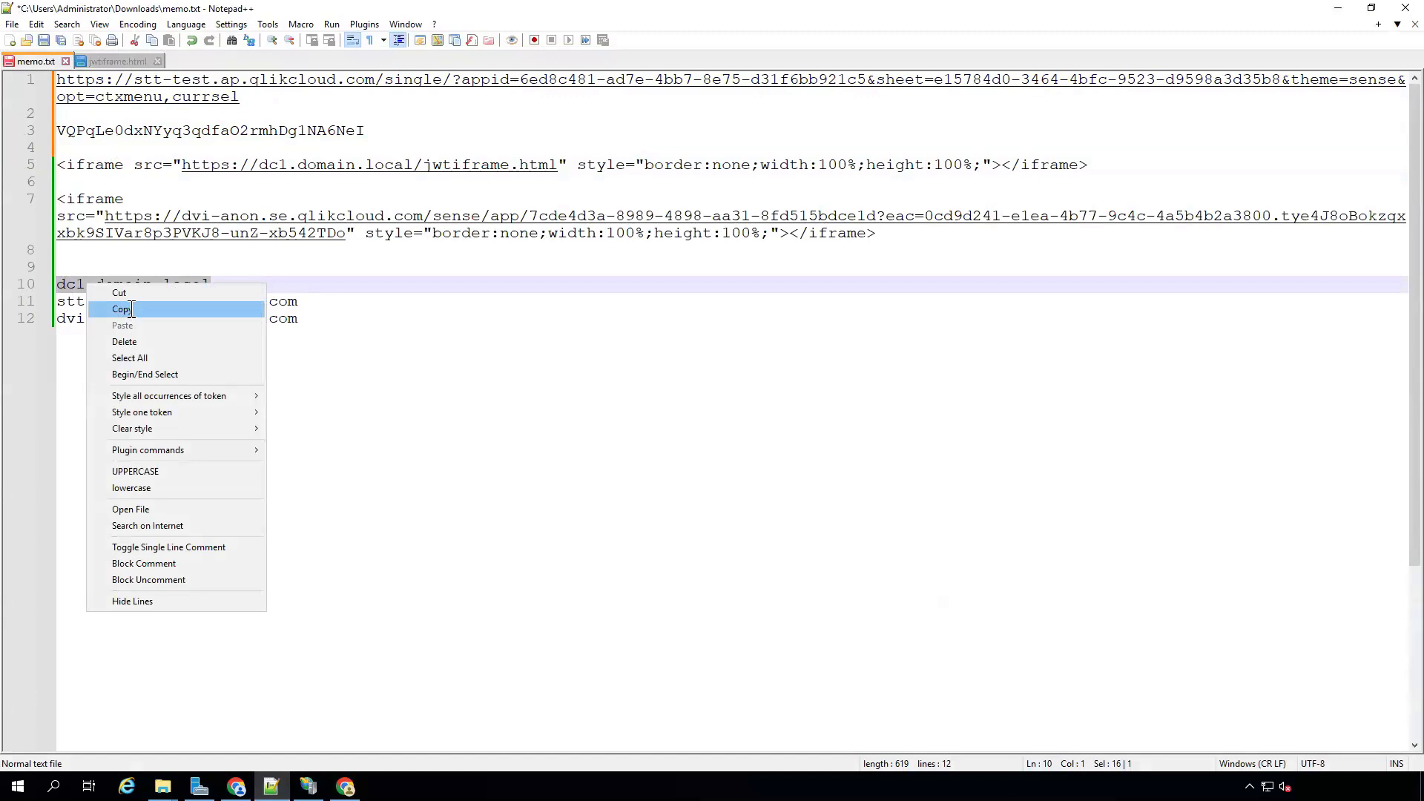
click(131, 314)
key(alt+Tab)
right_click(777, 376)
click(823, 521)
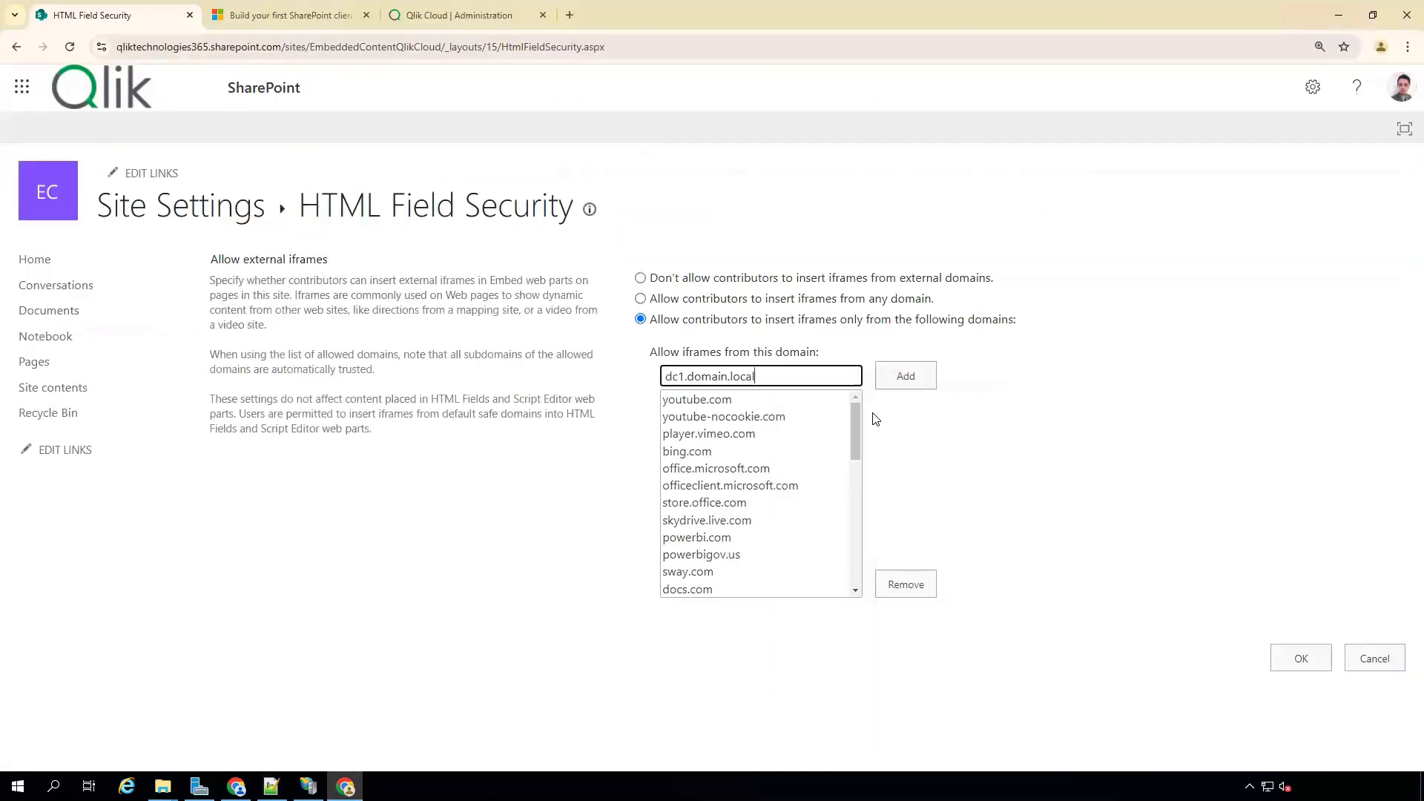
click(902, 374)
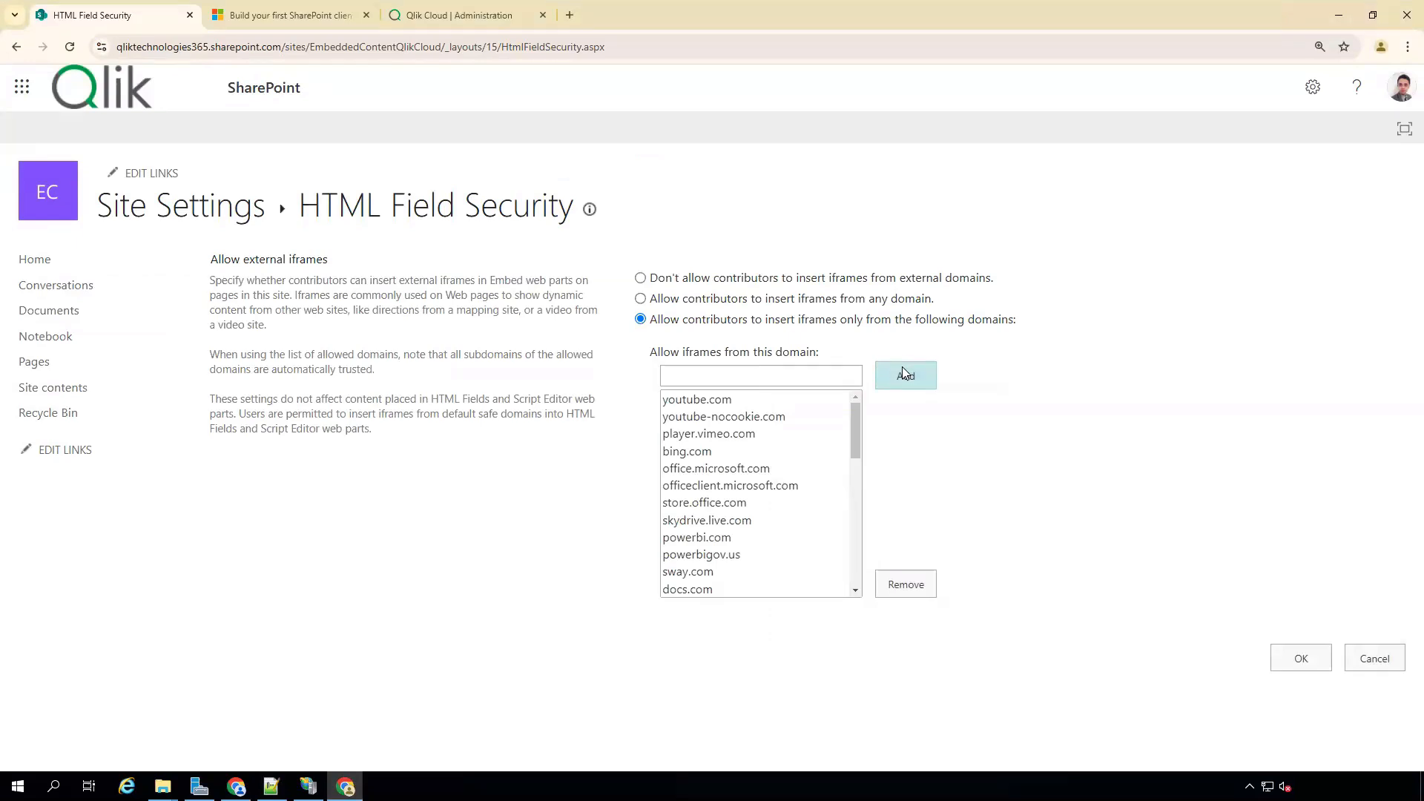
scroll(811, 469, down, 10)
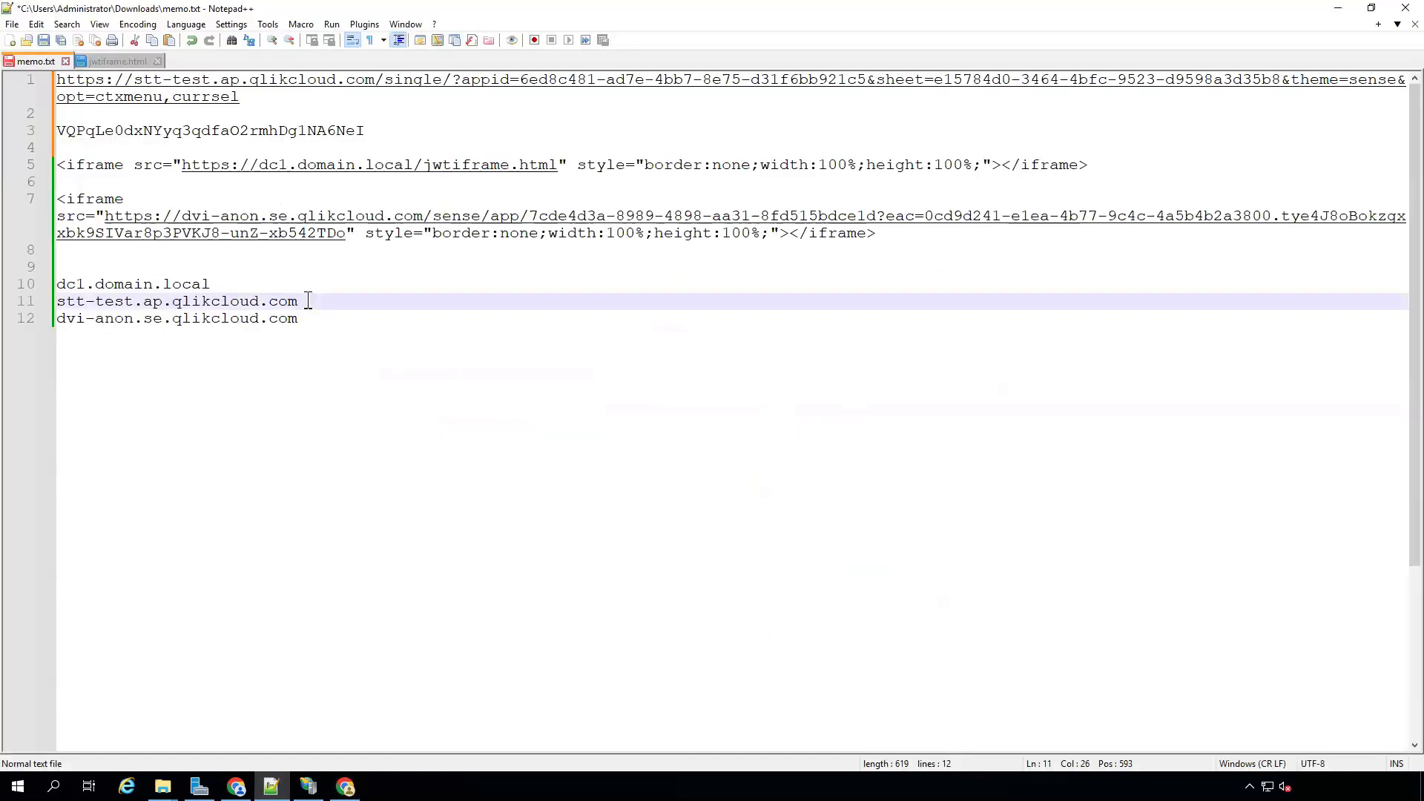
Add stt-test.ap.qlikcloud.com from memo.txt to the allowed iframe domains and save the HTML Field Security settings.
drag(308, 301, 56, 301)
right_click(137, 326)
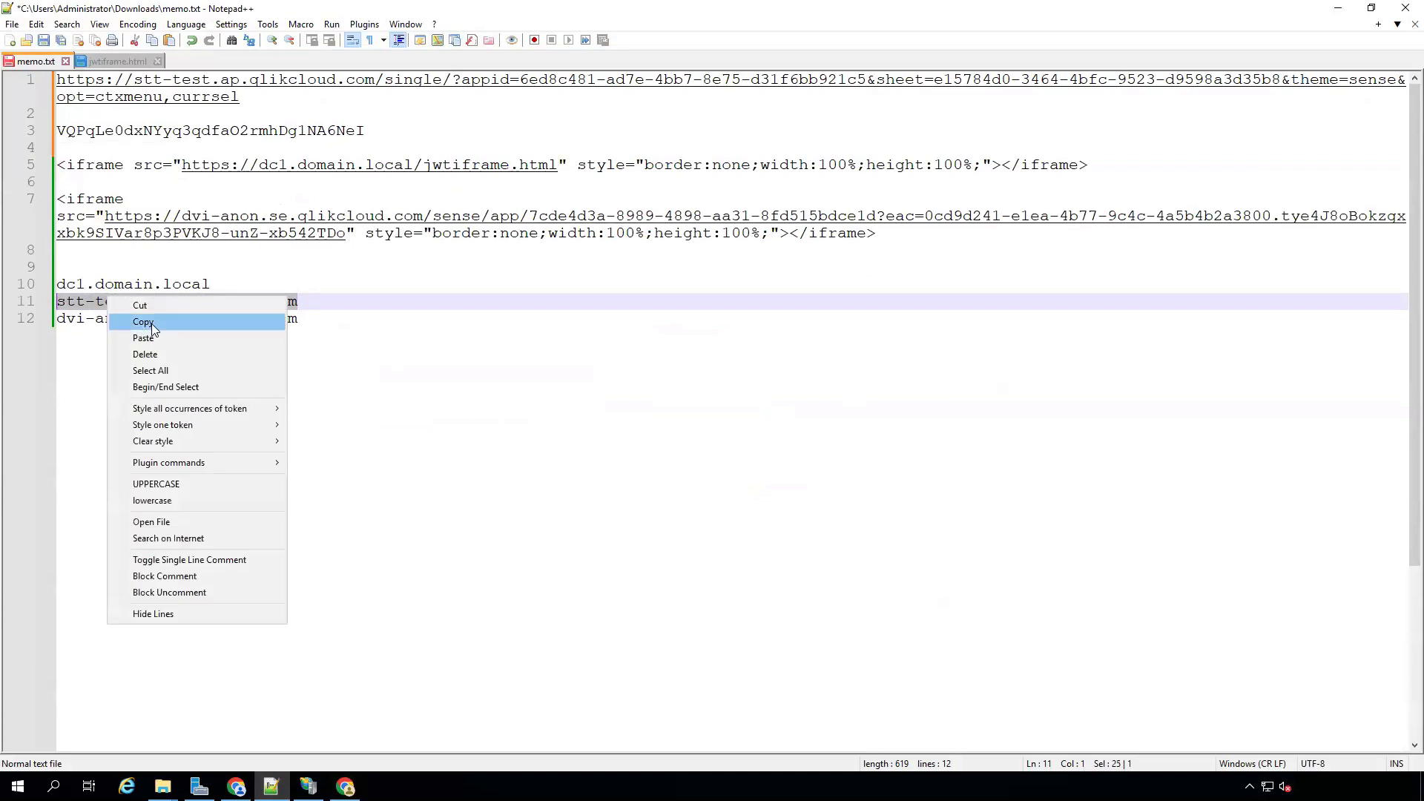
click(153, 327)
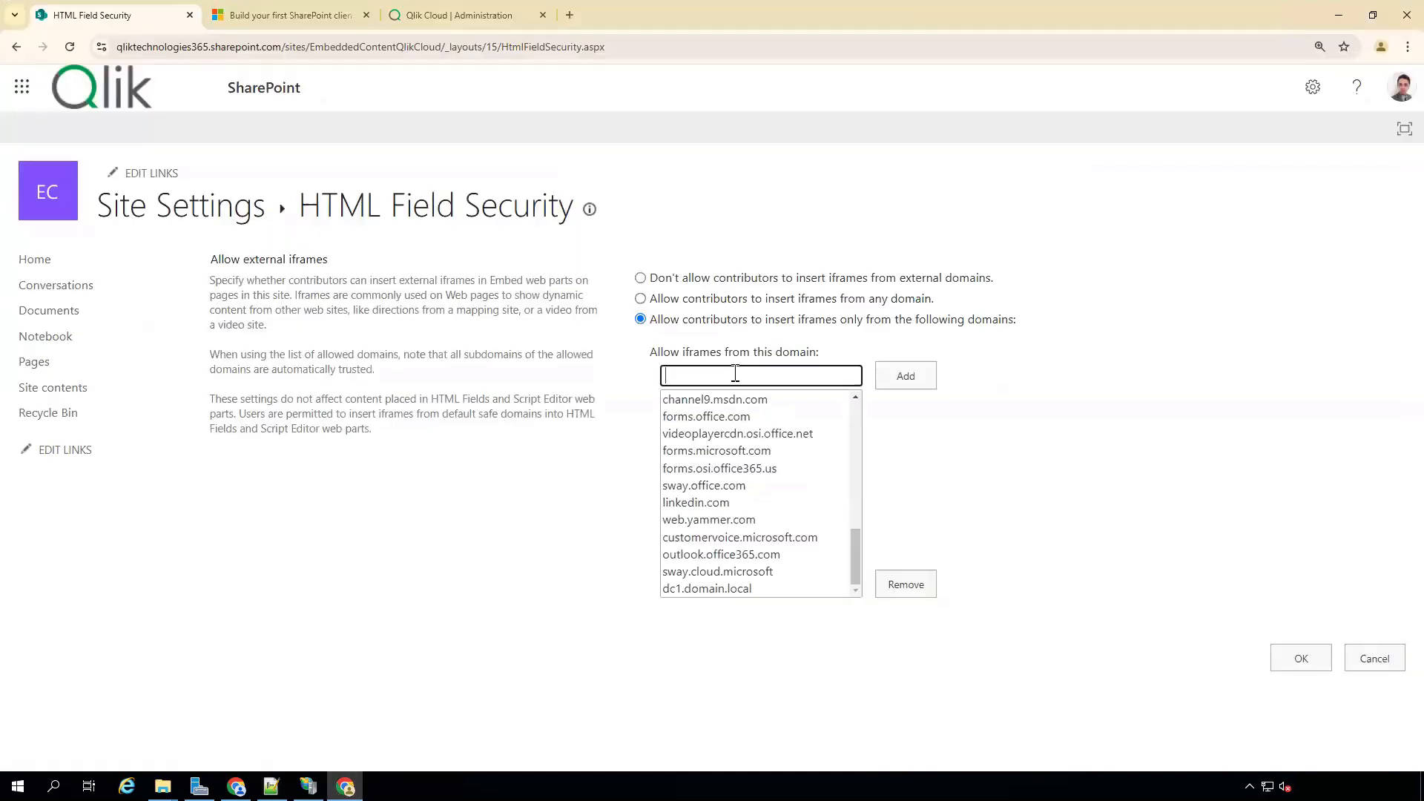
right_click(735, 376)
click(772, 527)
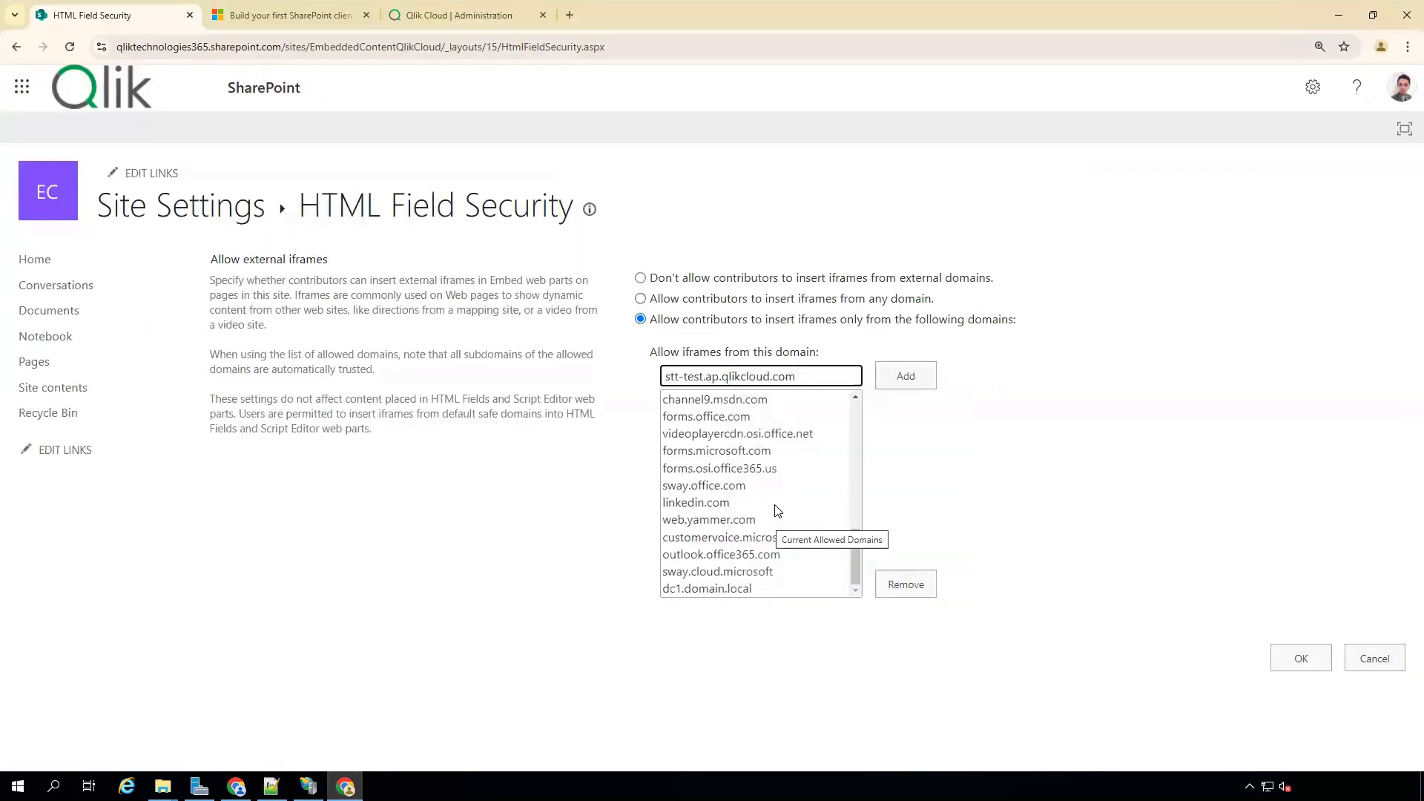
click(905, 376)
scroll(816, 577, down, 1)
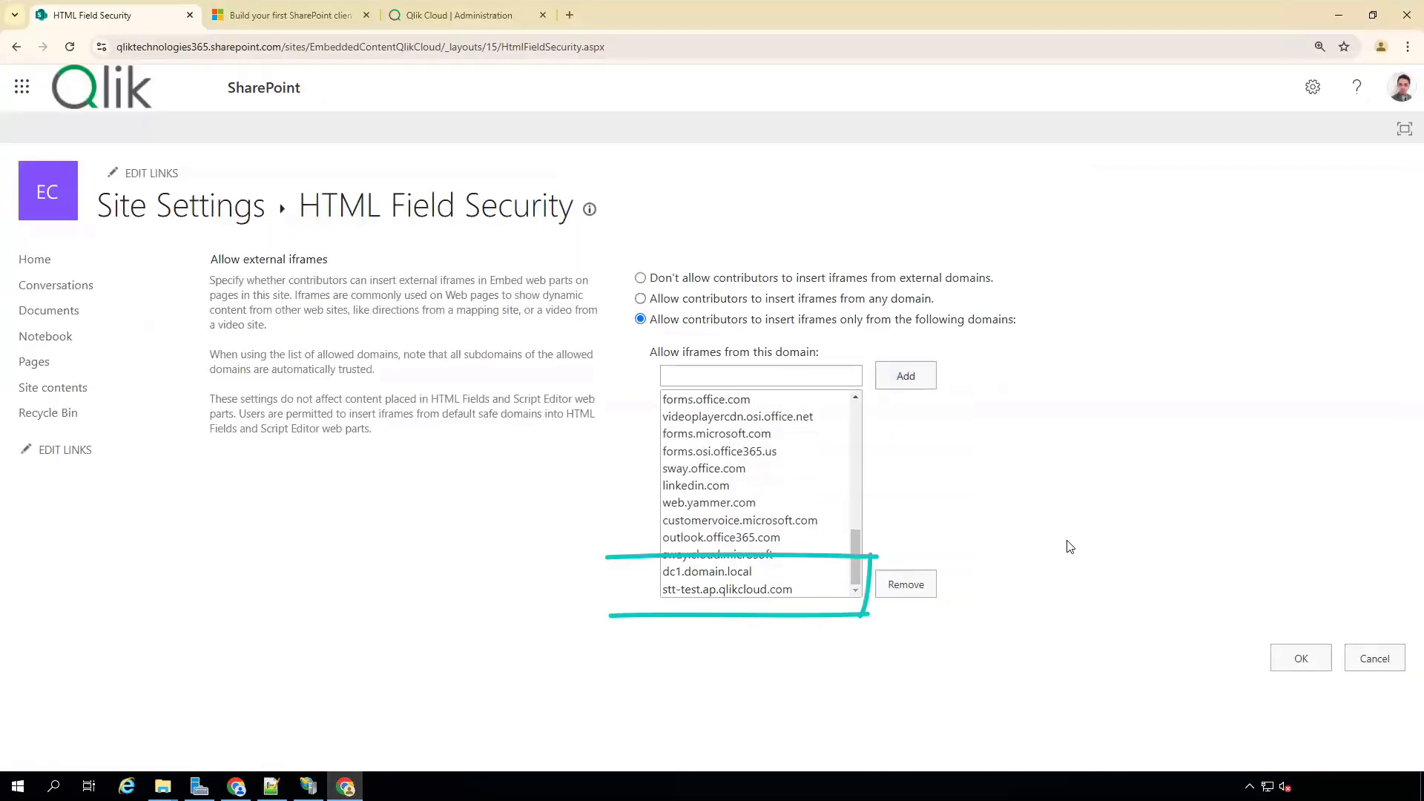
click(1300, 658)
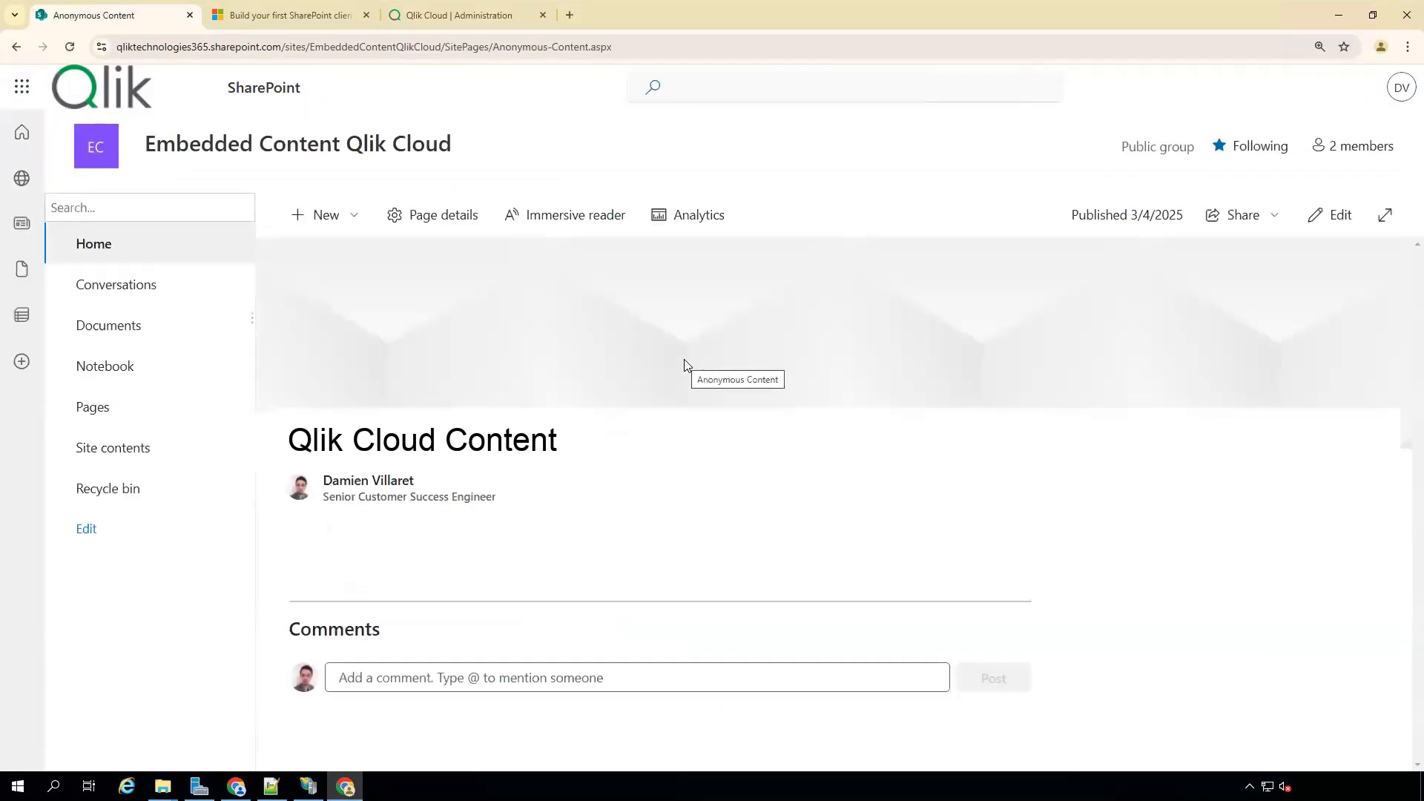
Create a new SharePoint page from the Blank template and title it JWT Embedding.
click(341, 222)
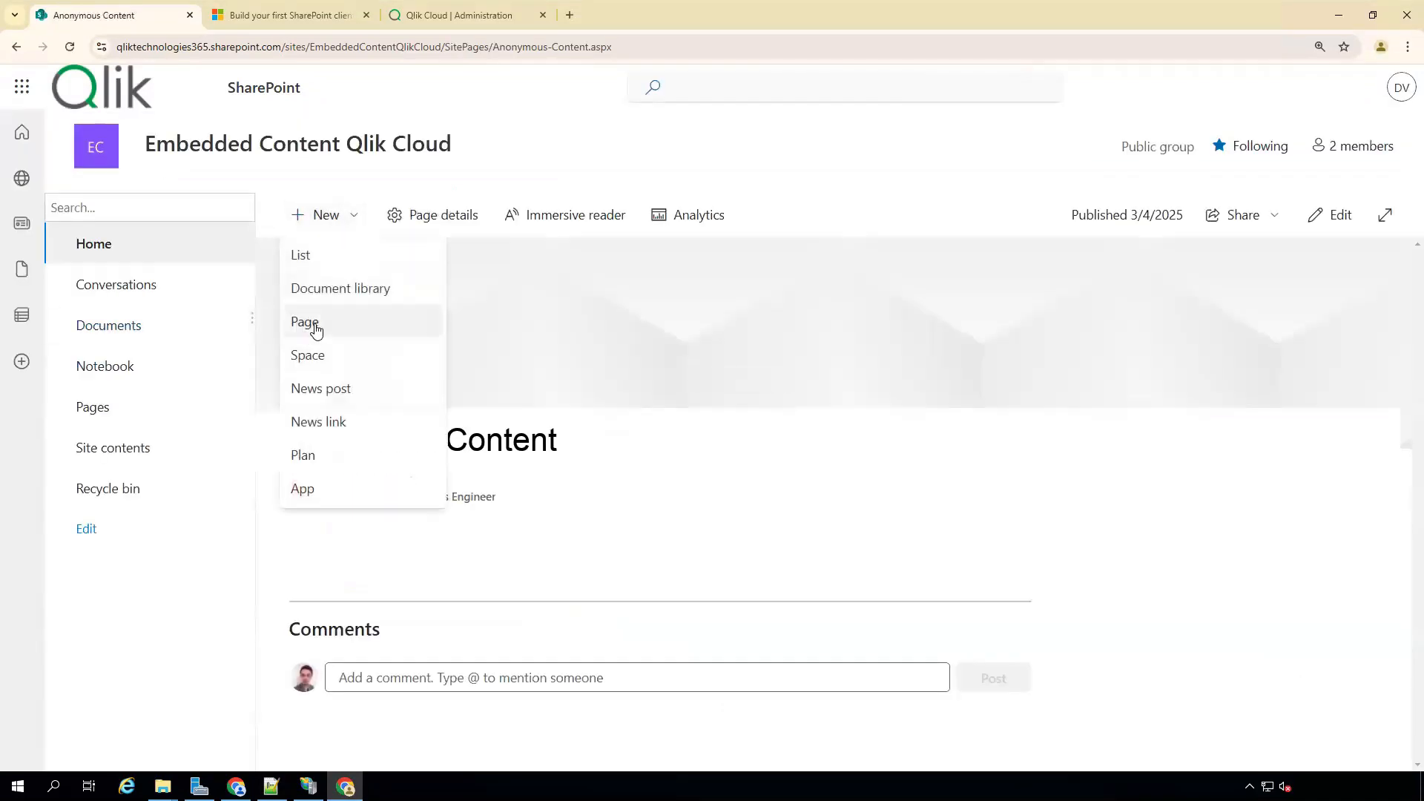
click(314, 327)
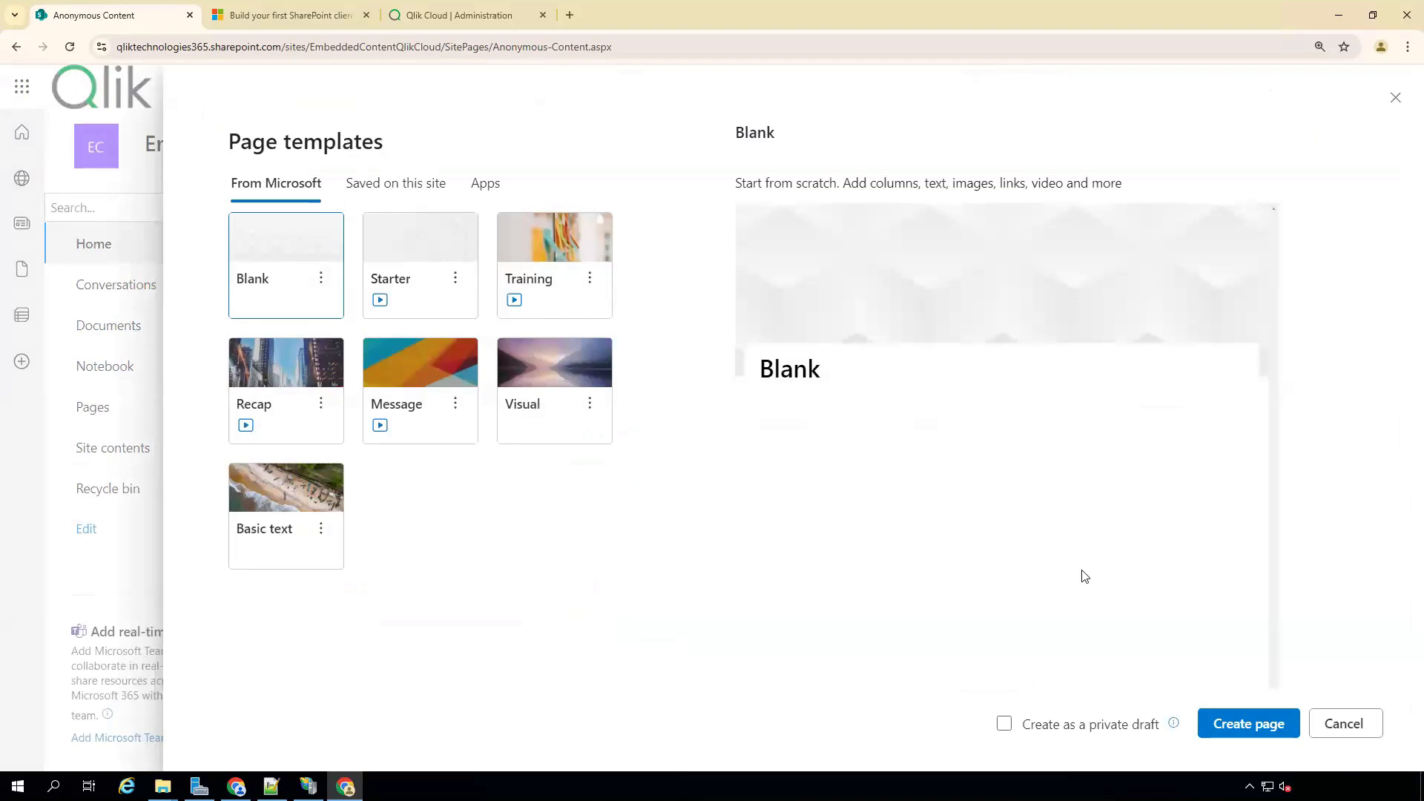
click(1245, 727)
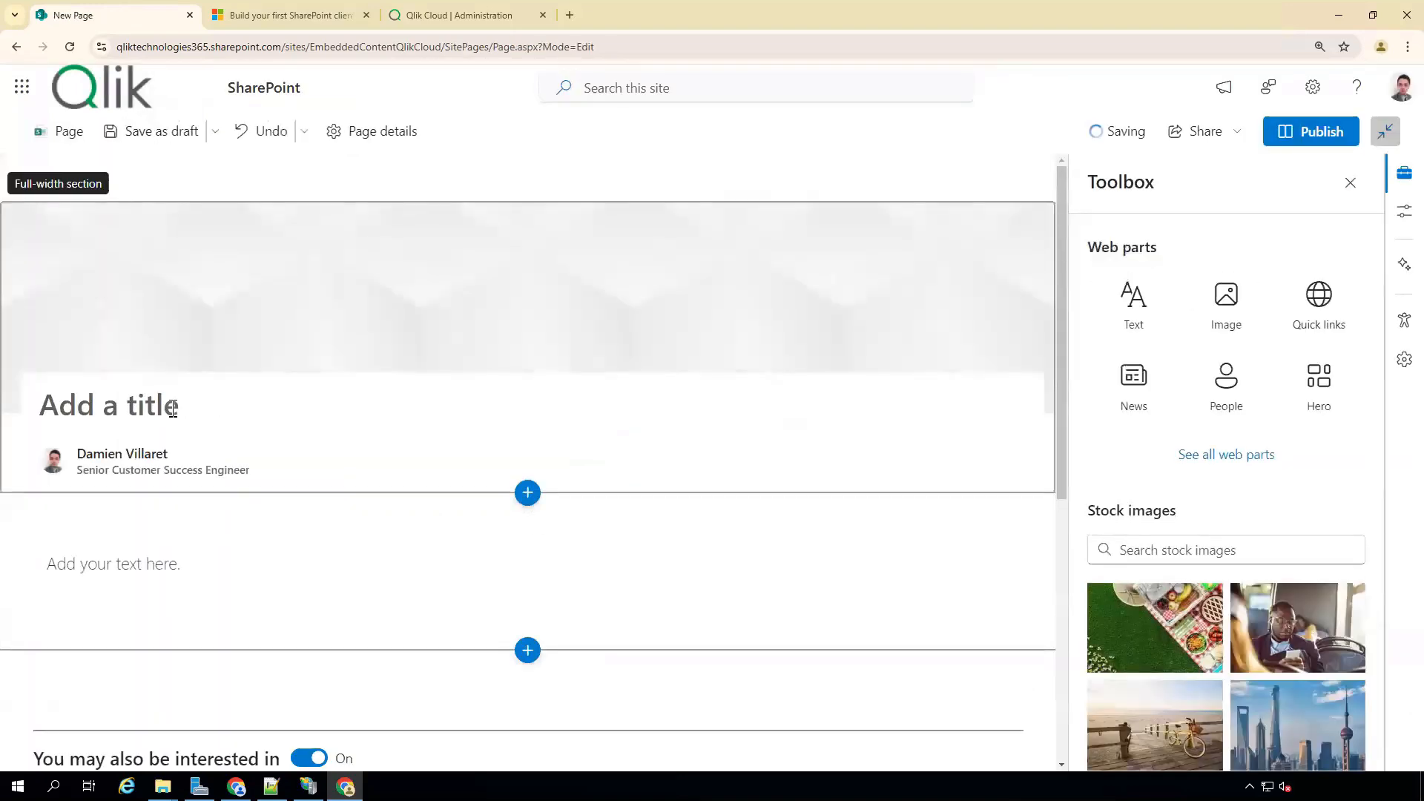
text(JWT Embedding)
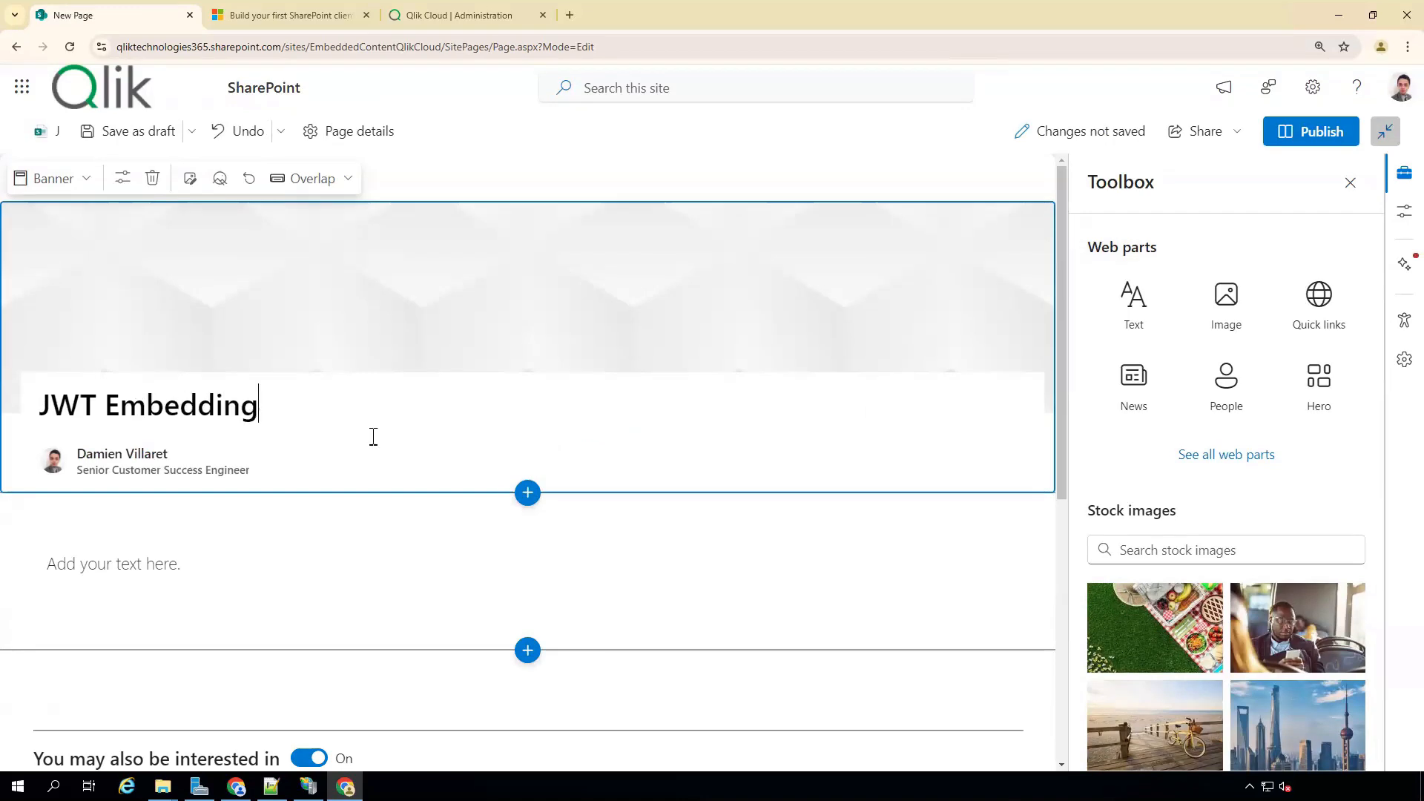
Add an Embed web part to the text section below the page title.
click(290, 558)
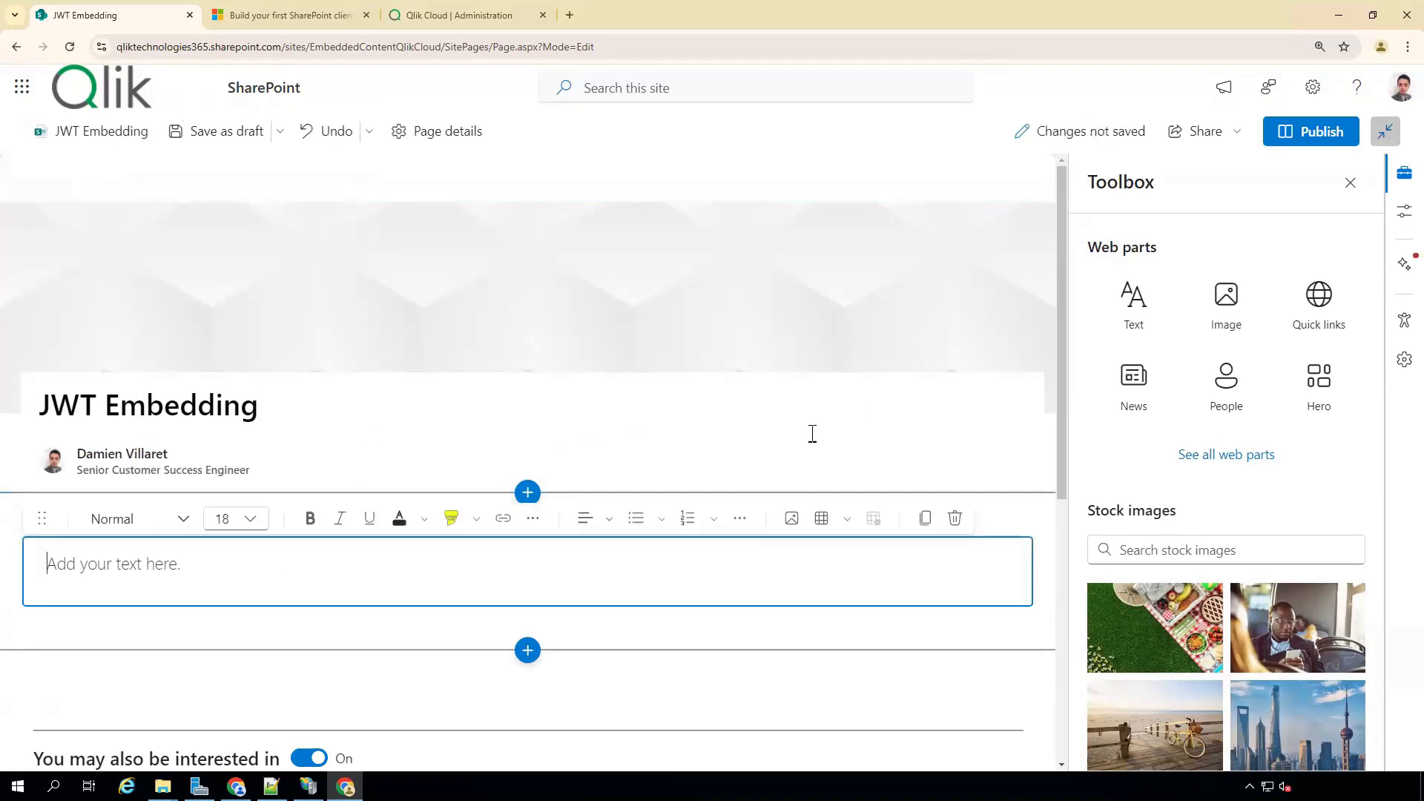
click(1226, 455)
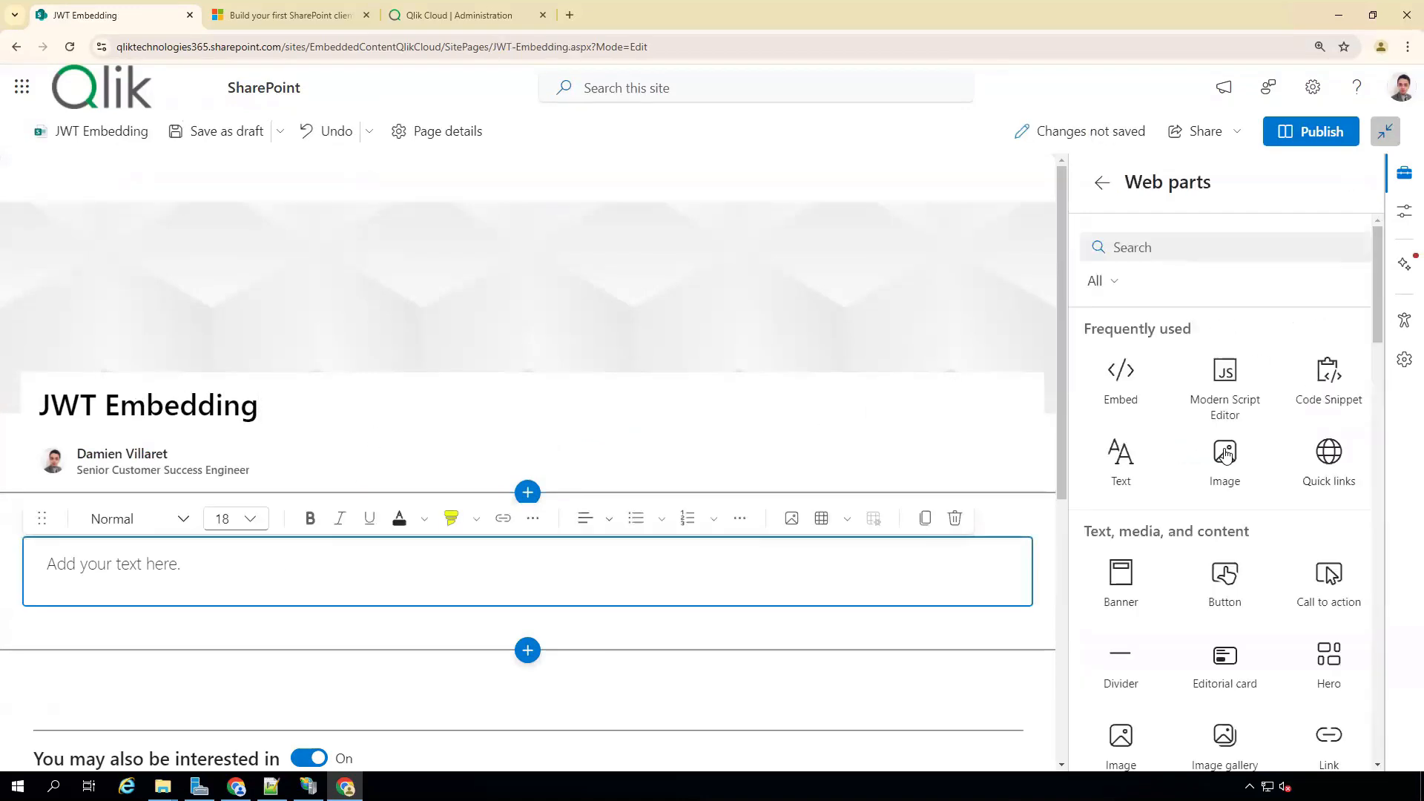
click(1133, 384)
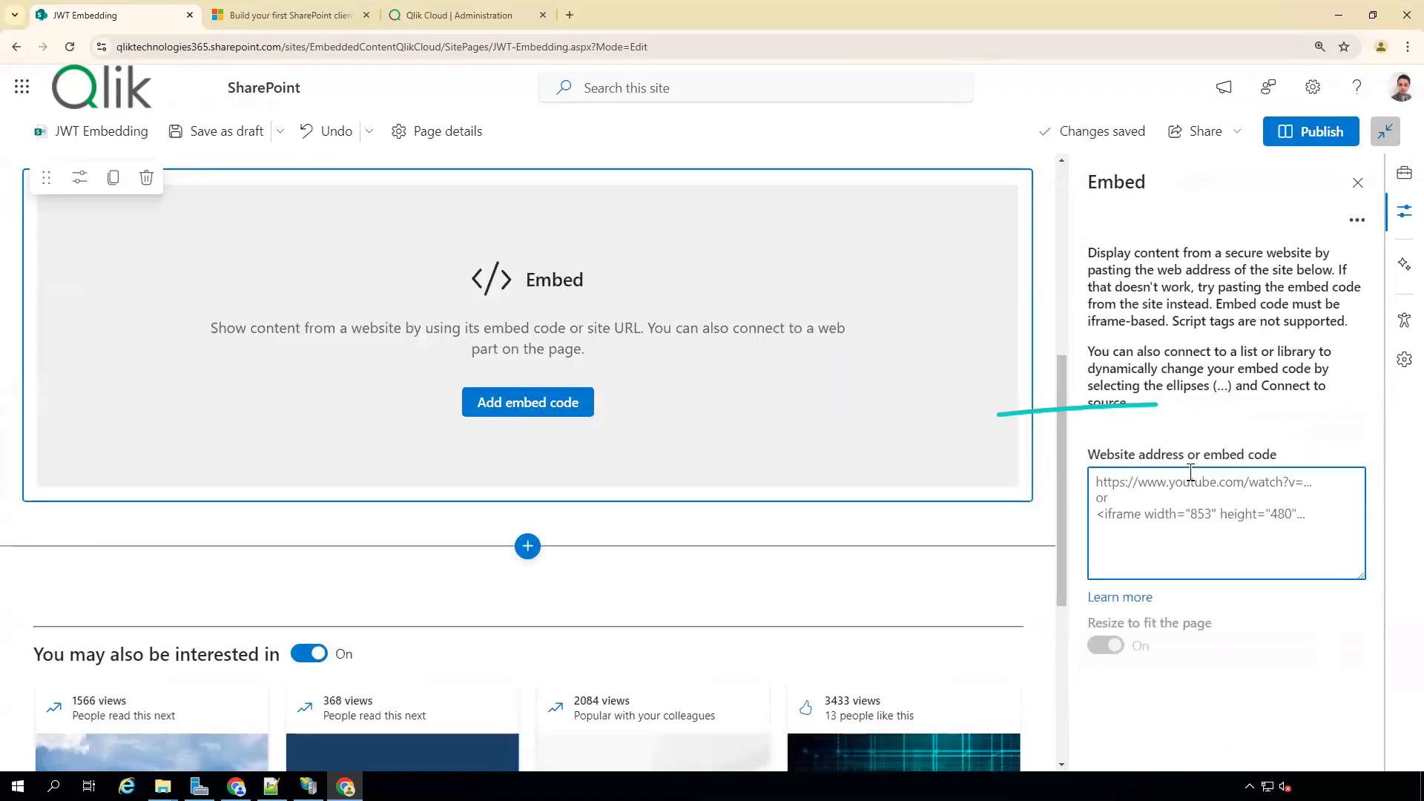
Paste the jwtiframe.html iframe code from memo.txt as the Embed web part's embed code and publish the JWT Embedding page.
click(1183, 481)
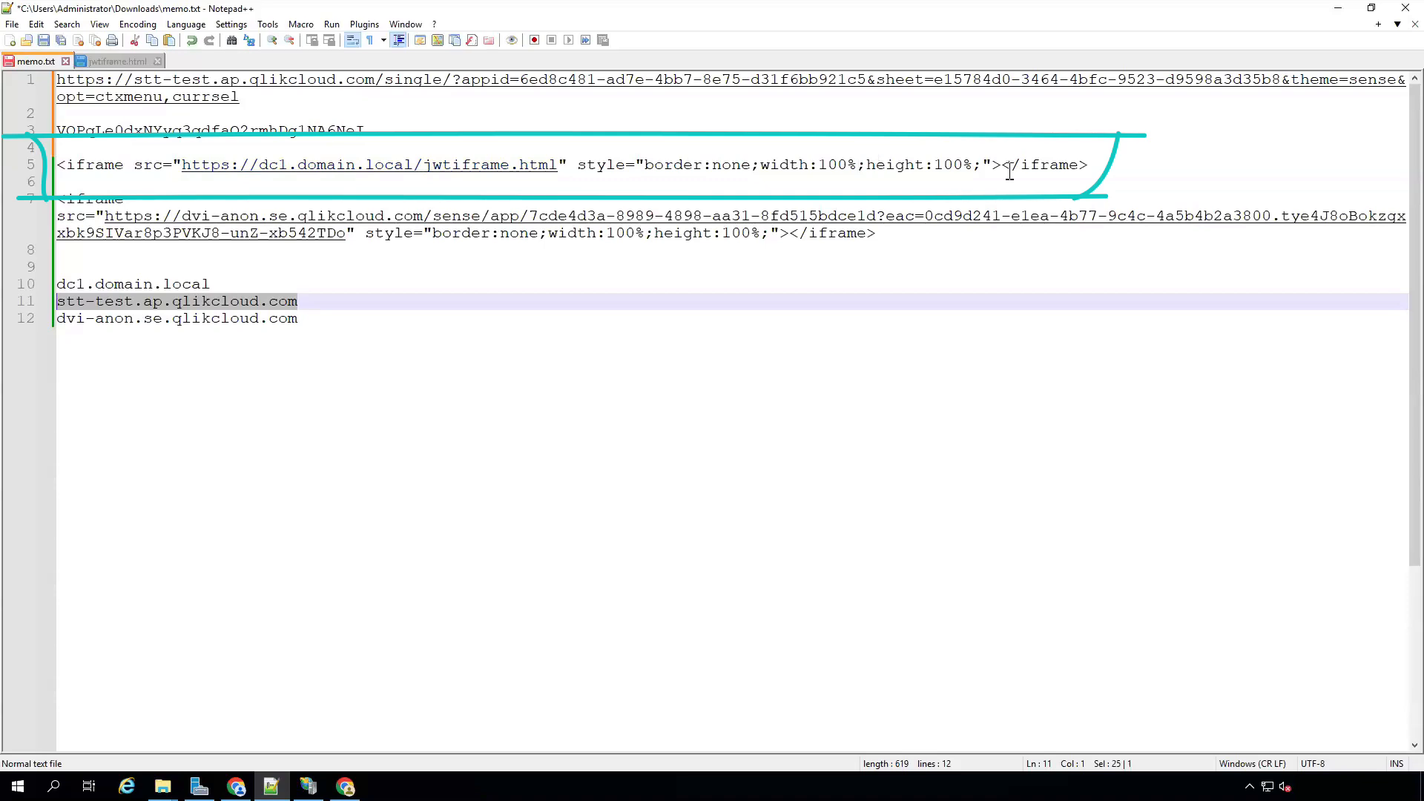
drag(1087, 164, 58, 165)
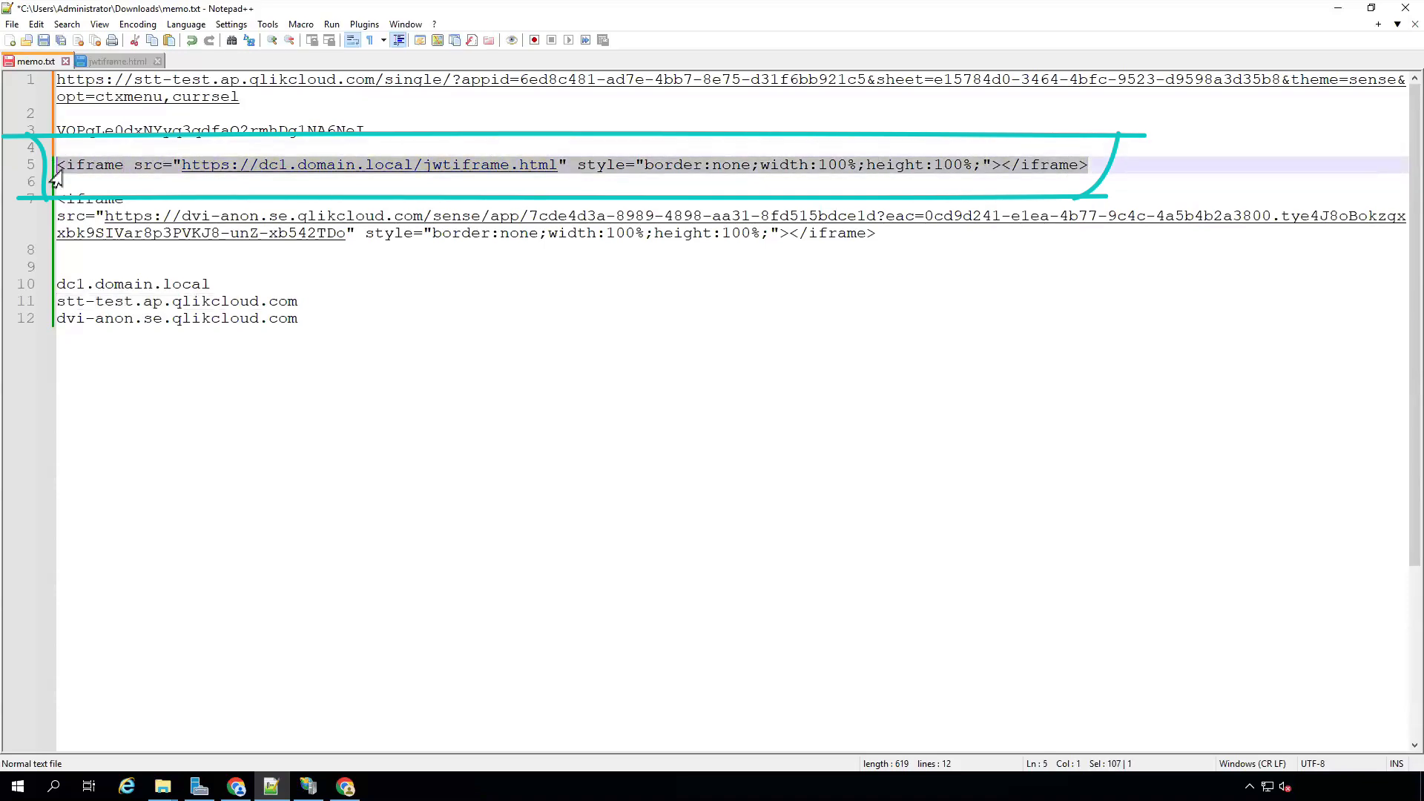
right_click(77, 169)
click(112, 195)
key(alt+Tab)
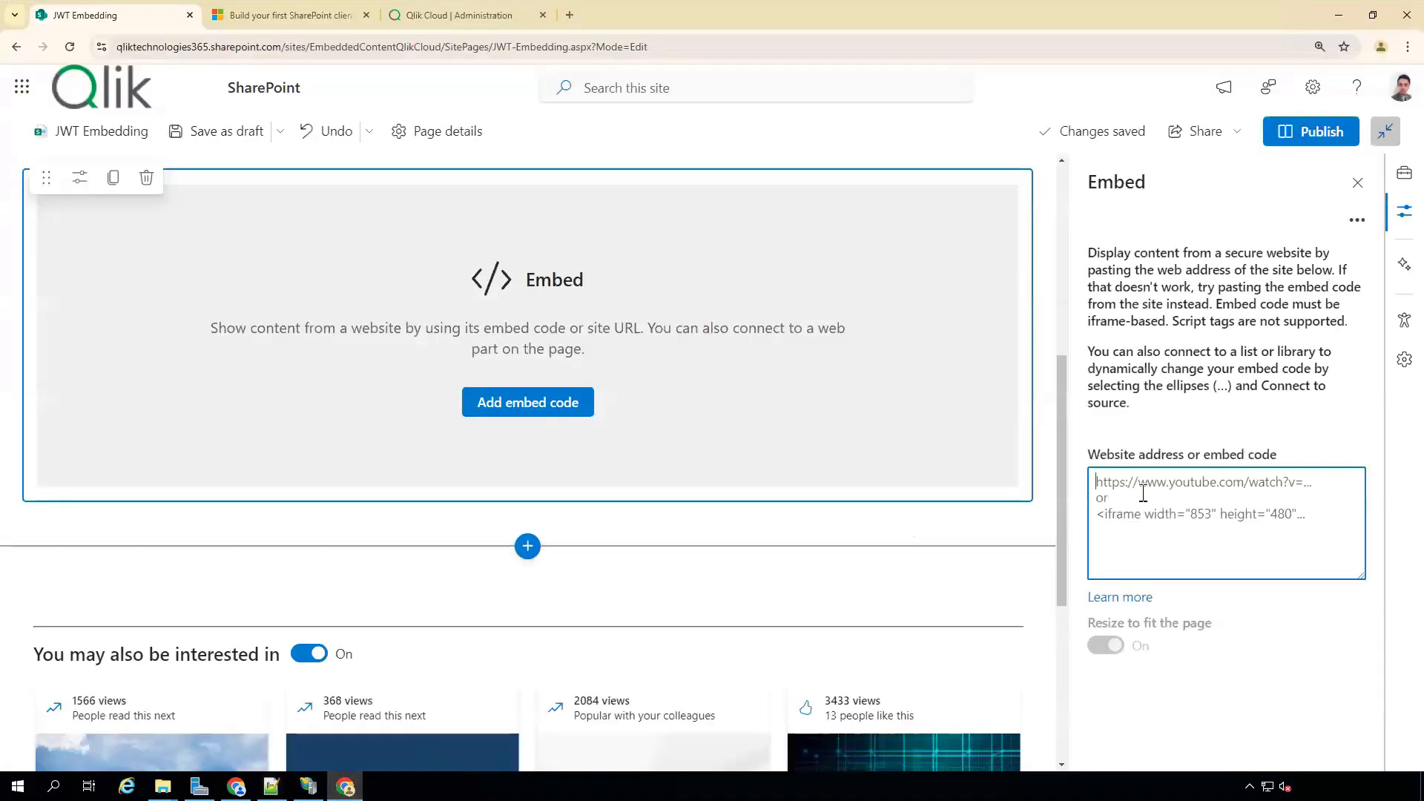
right_click(1146, 501)
click(1176, 287)
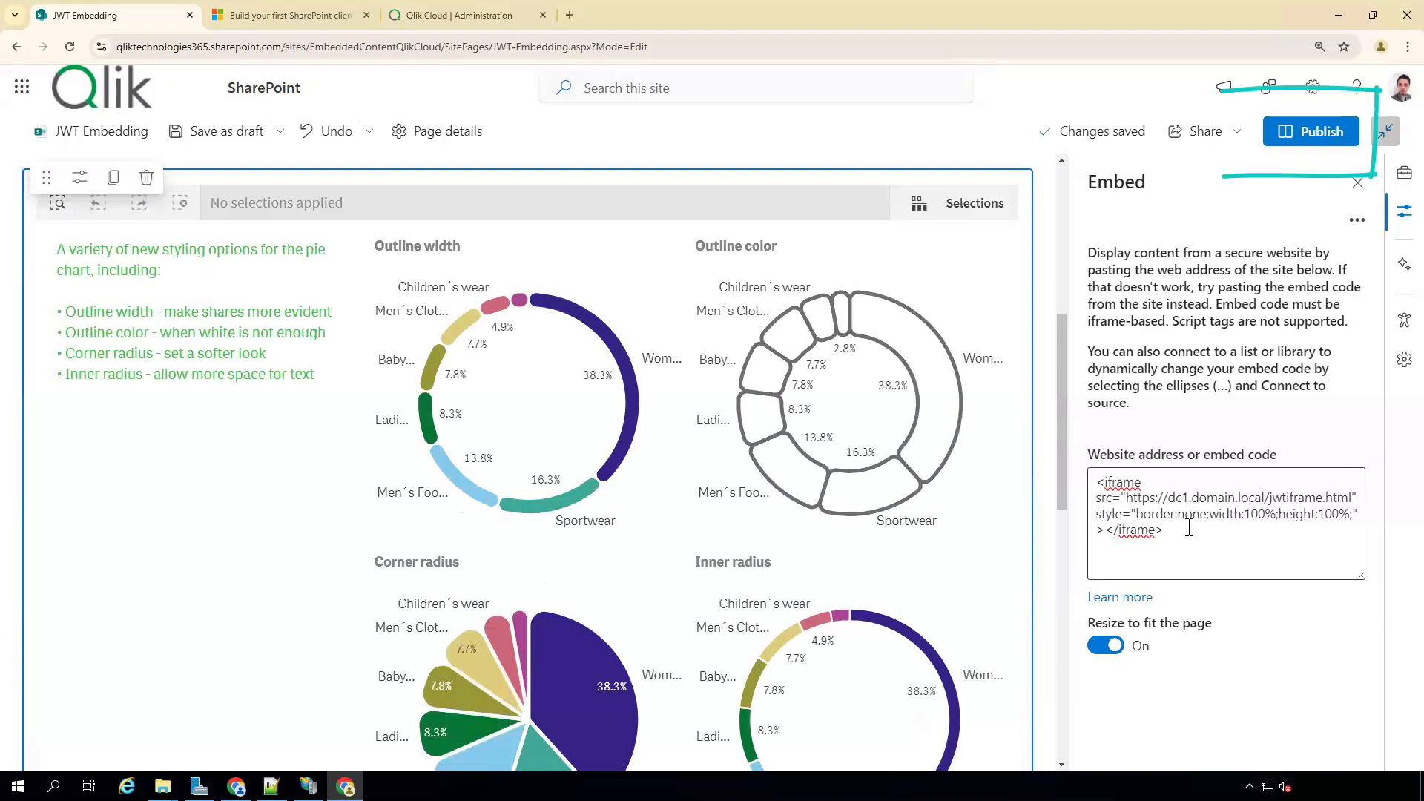
click(1301, 135)
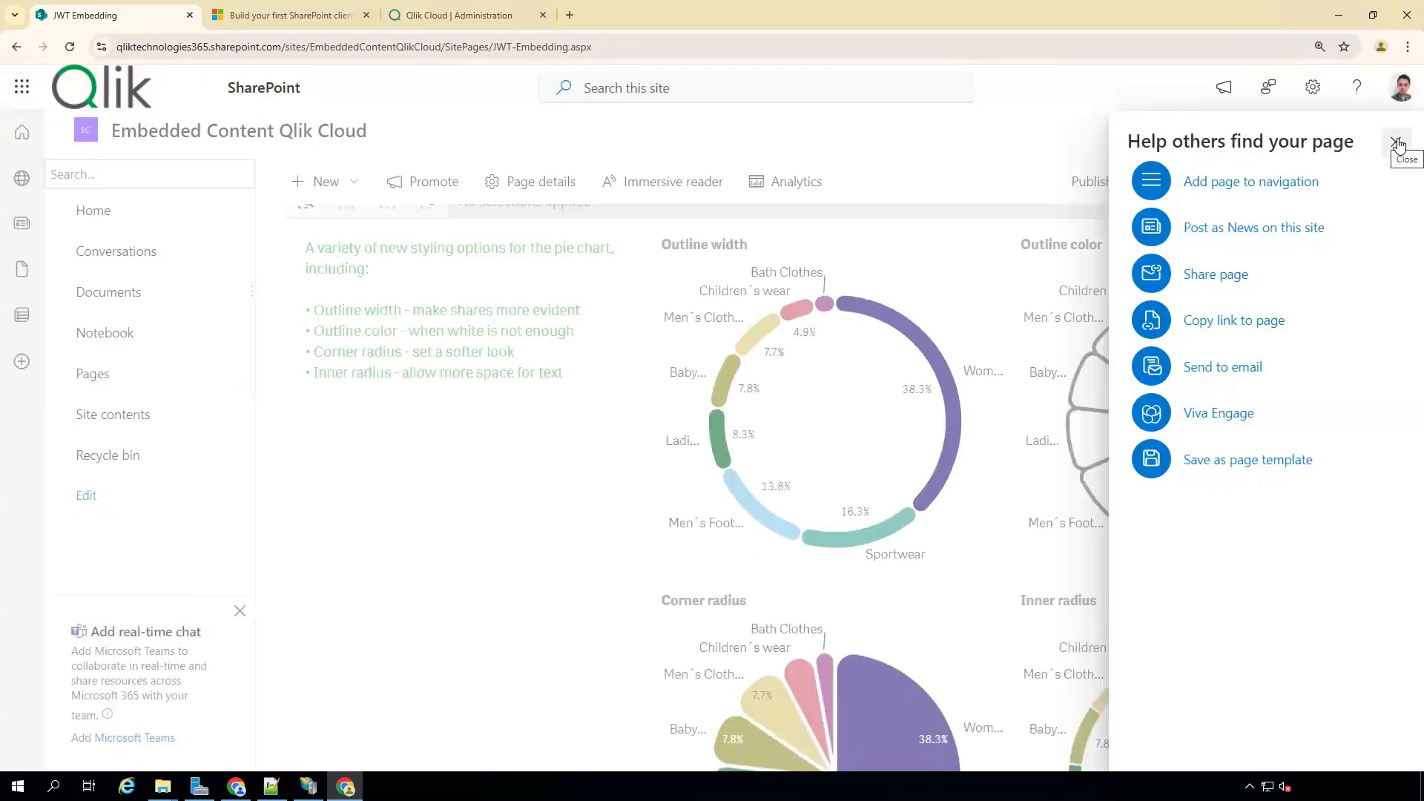
click(1398, 144)
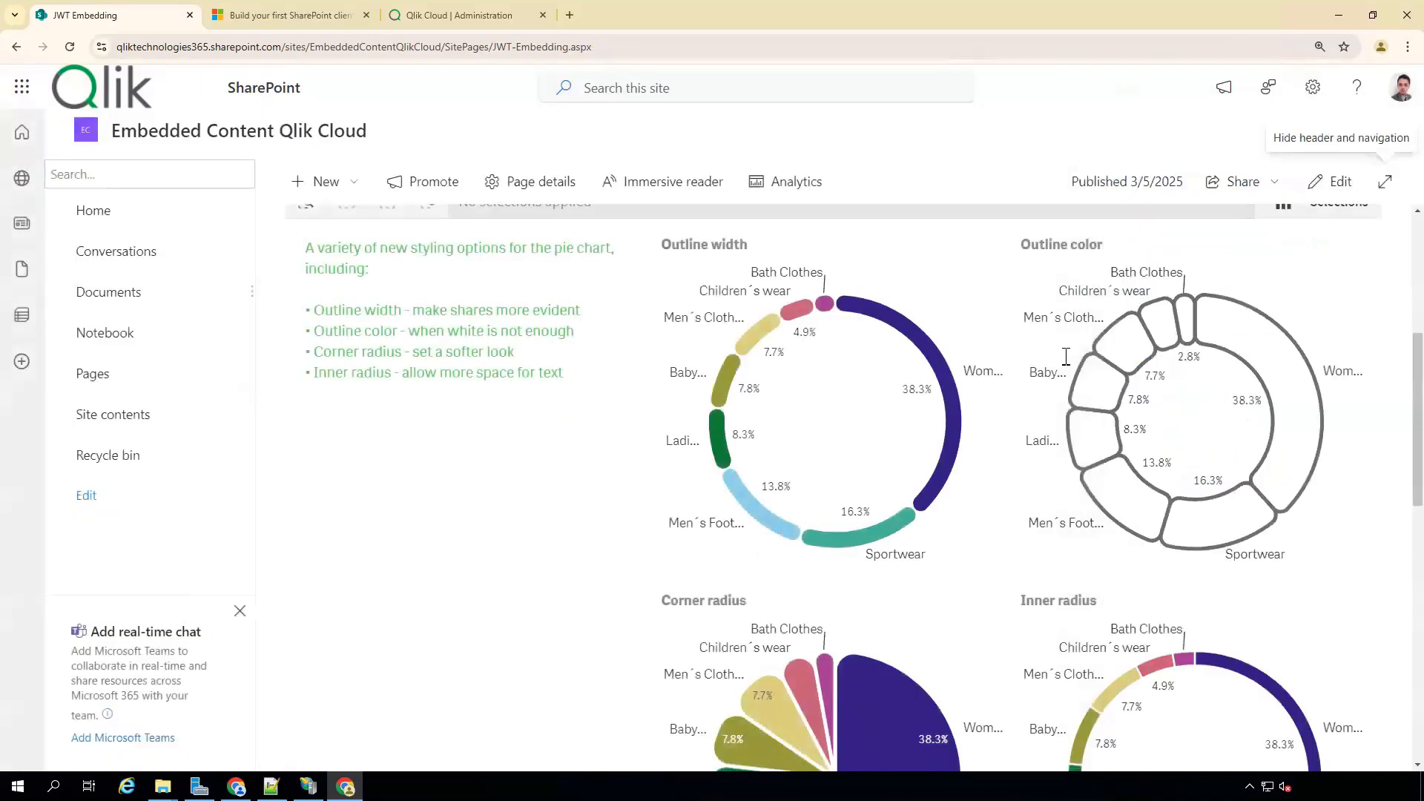
Test the embedded sheet by filtering on Womens wear in the Outline width chart, and clear that selection.
click(952, 457)
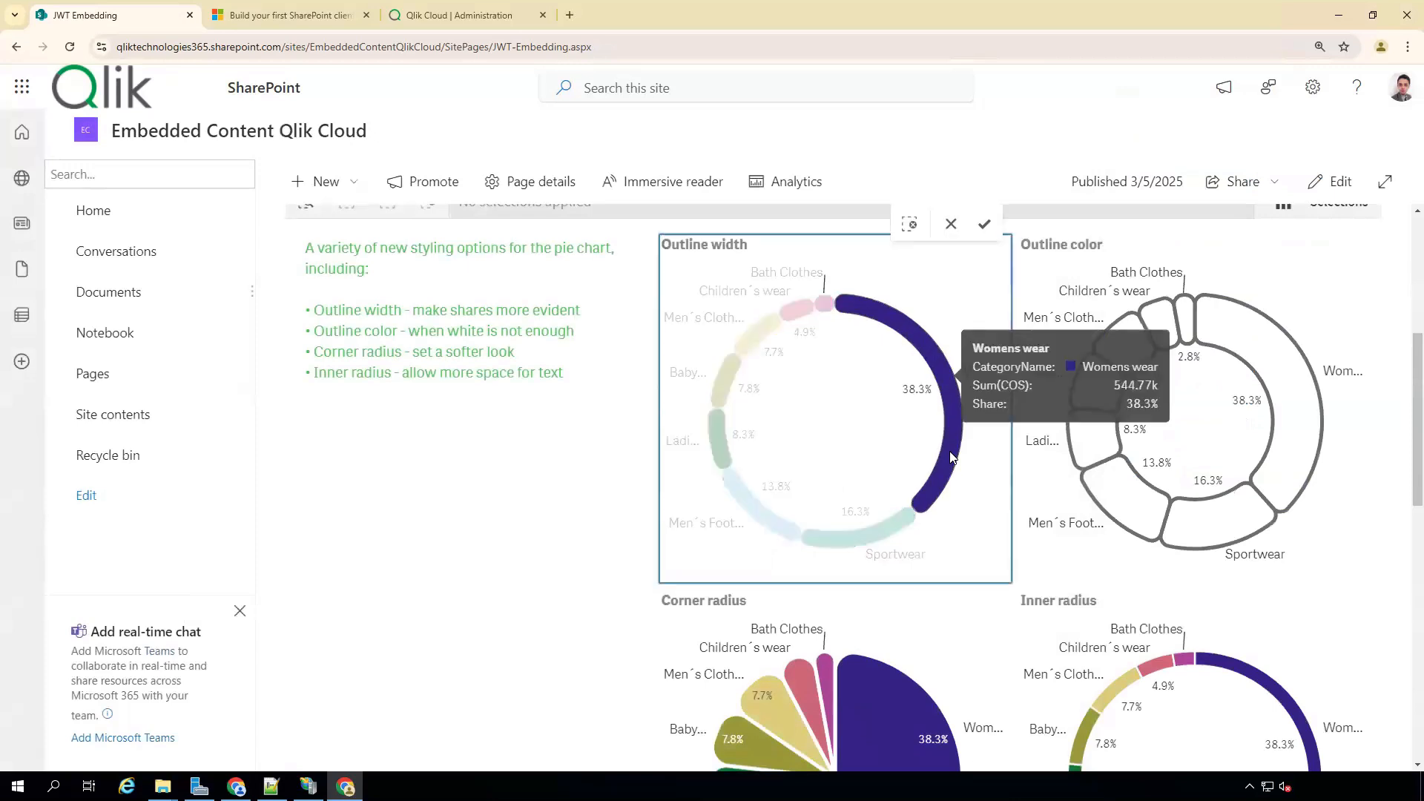
click(987, 230)
scroll(1187, 445, up, 1)
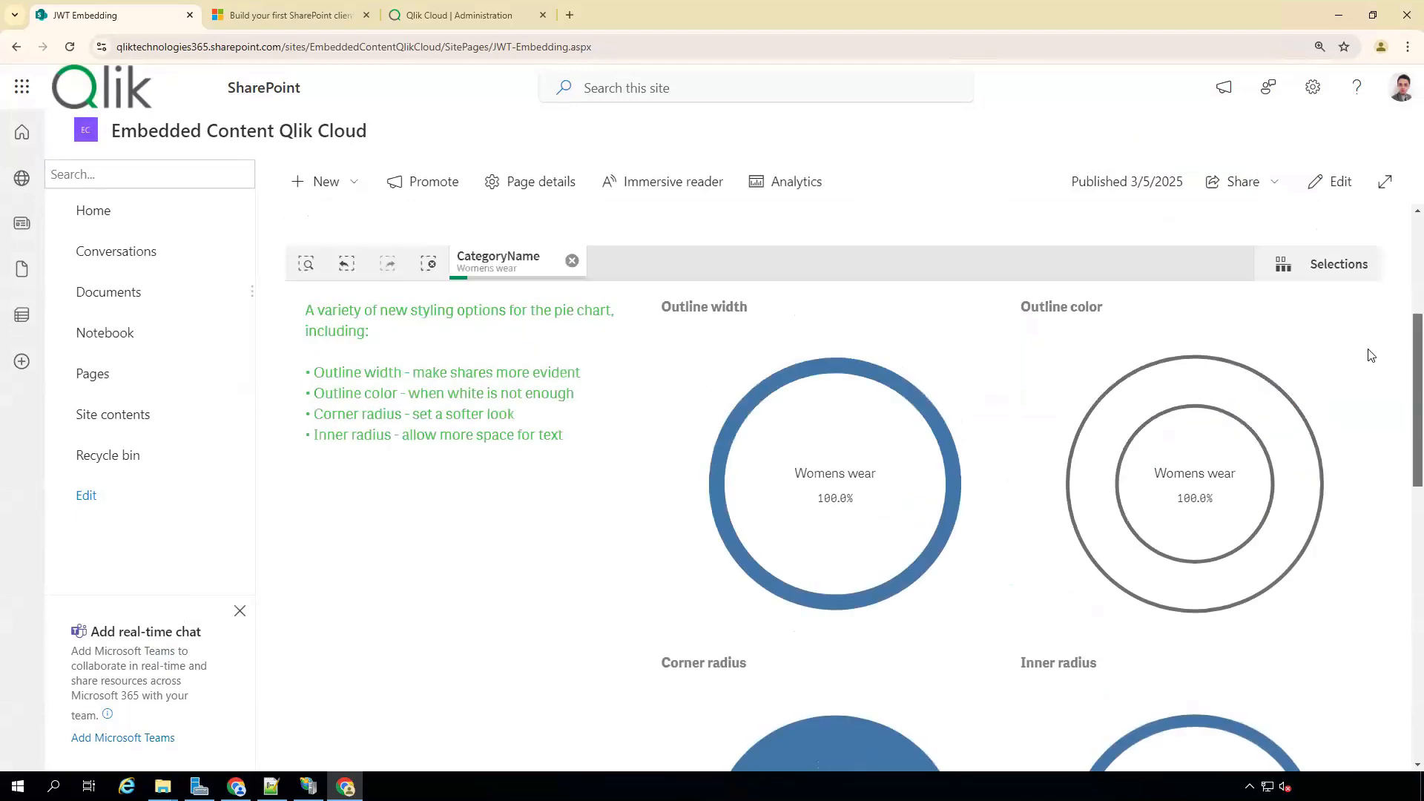
click(572, 262)
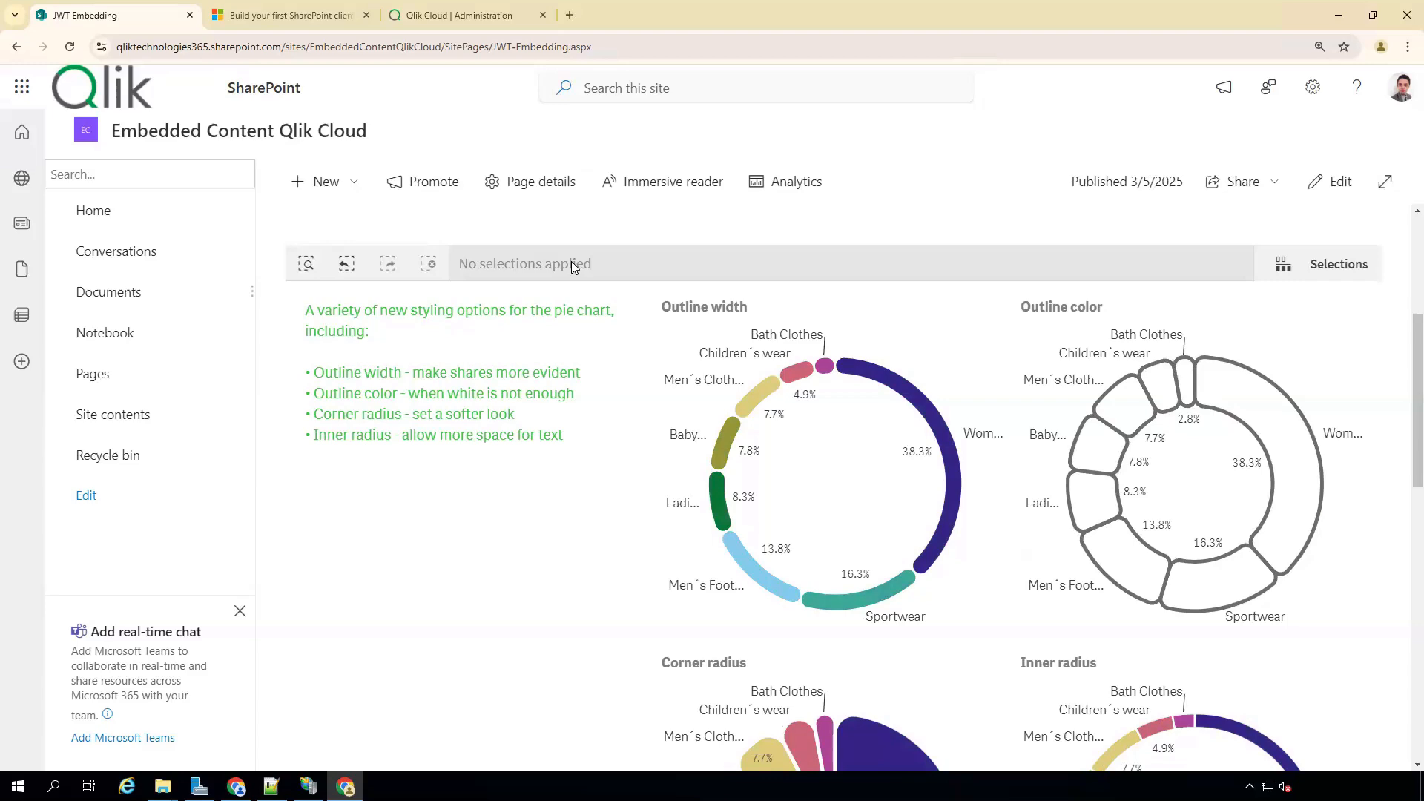
Review the Create a new web part project section in the Microsoft Learn guide to building a first SharePoint web part.
key(ctrl+Tab)
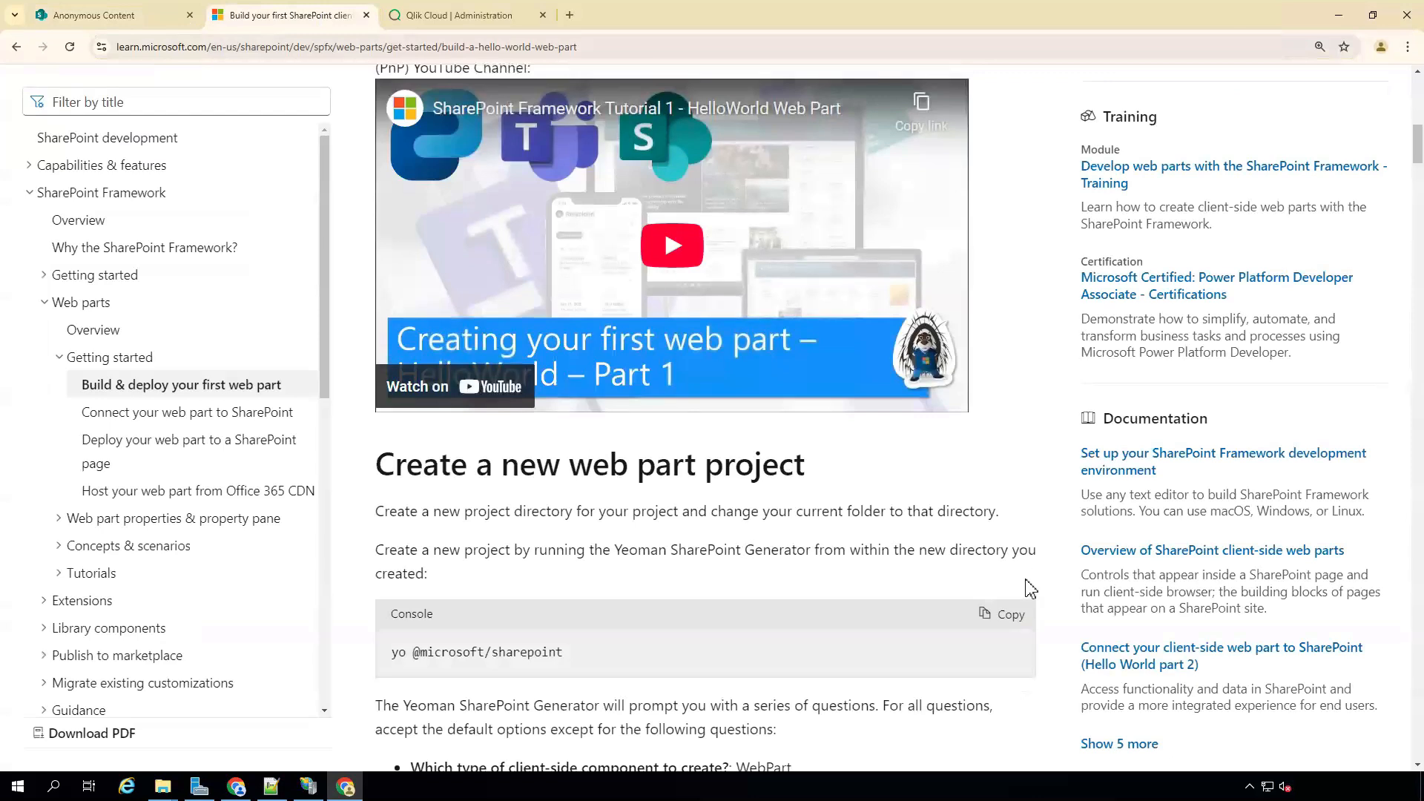
scroll(1045, 475, down, 1)
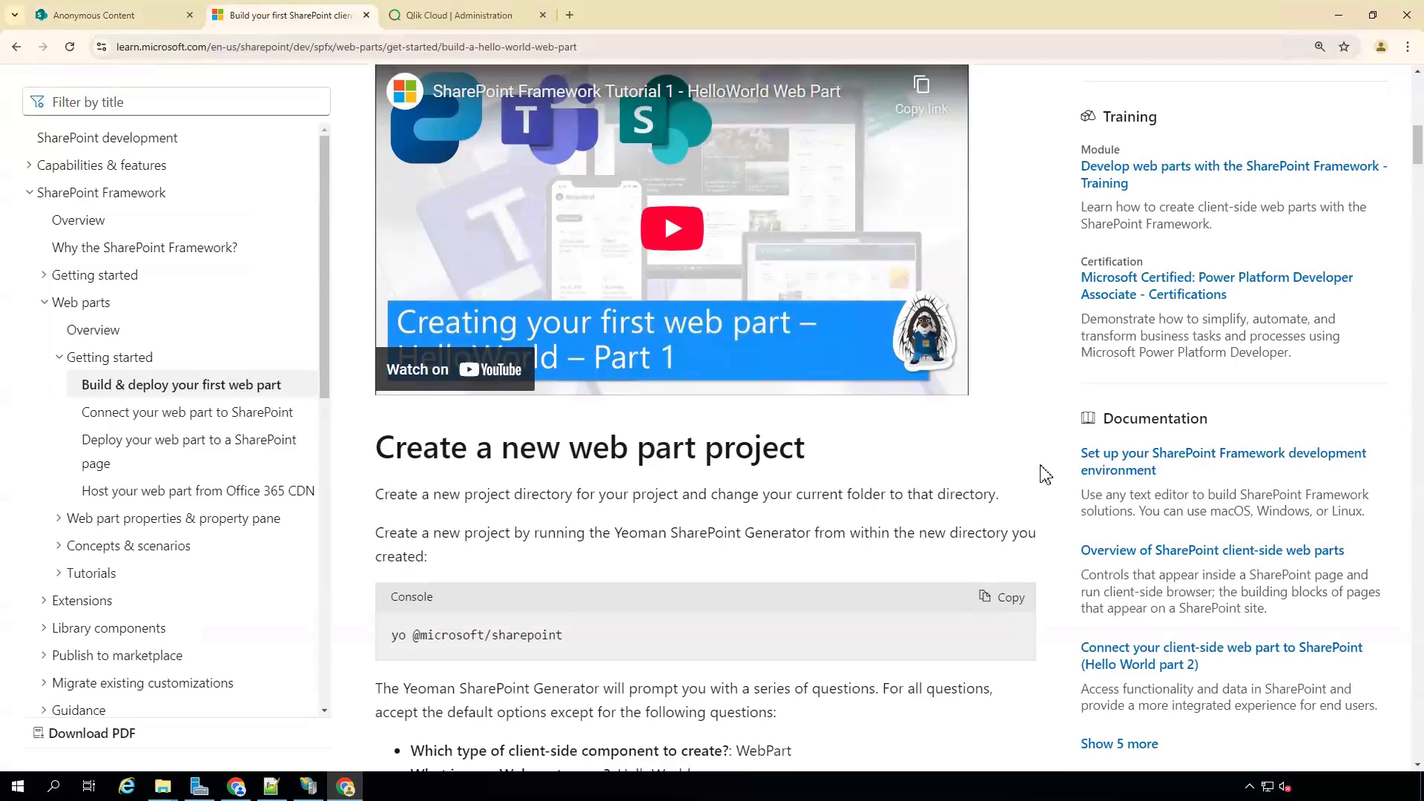
scroll(1046, 475, down, 2)
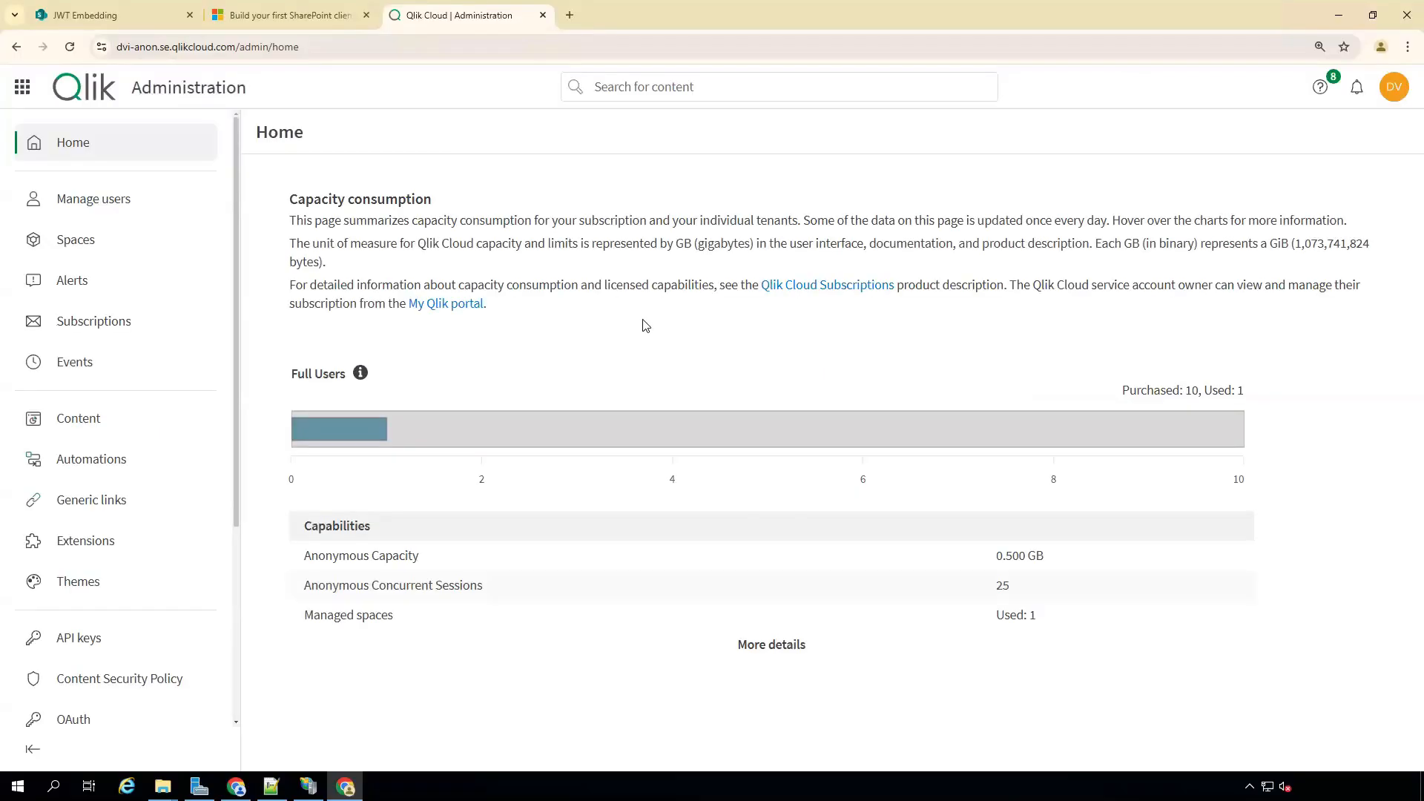
Check the Public link creation permission in the dvi-anon tenant's User default permissions, under Features and actions.
click(91, 204)
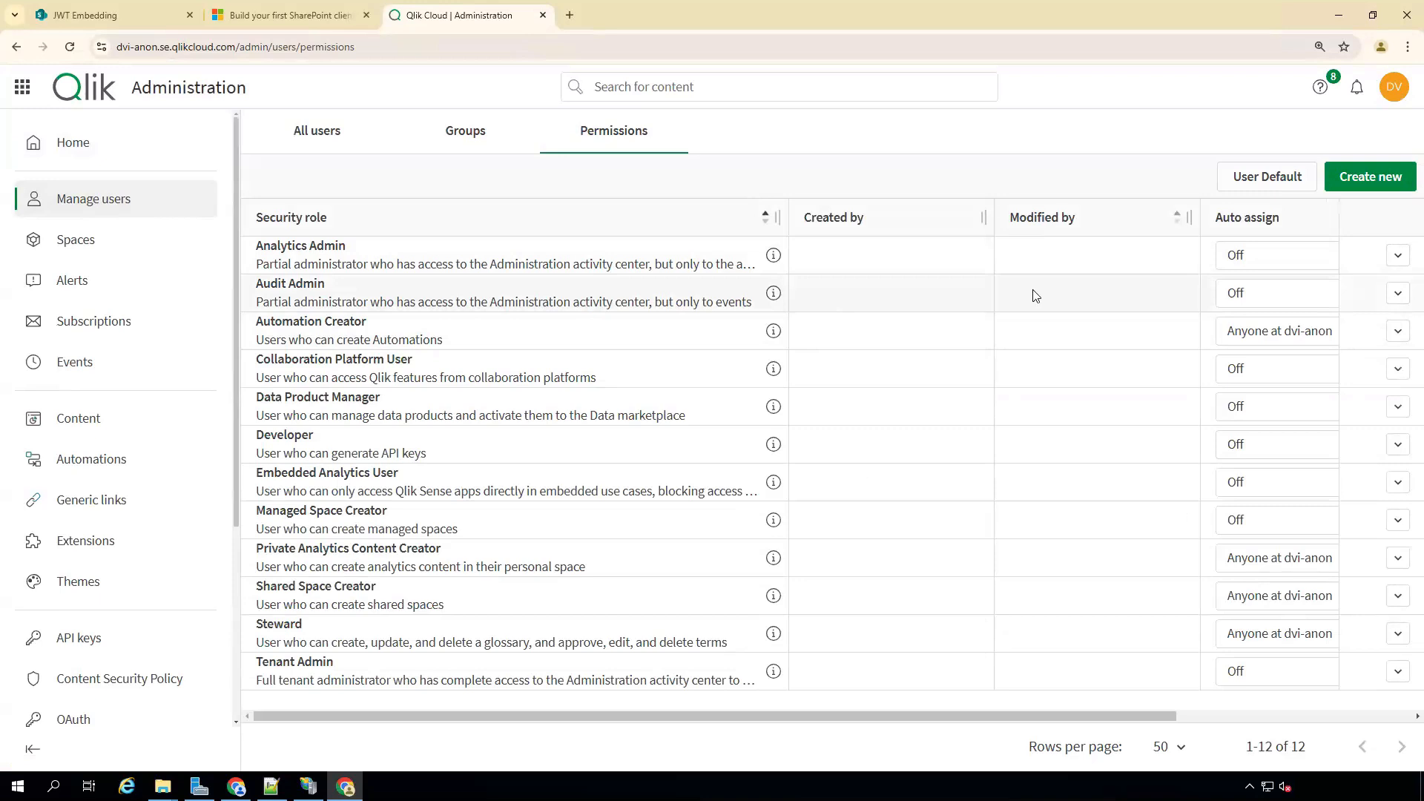
click(1281, 186)
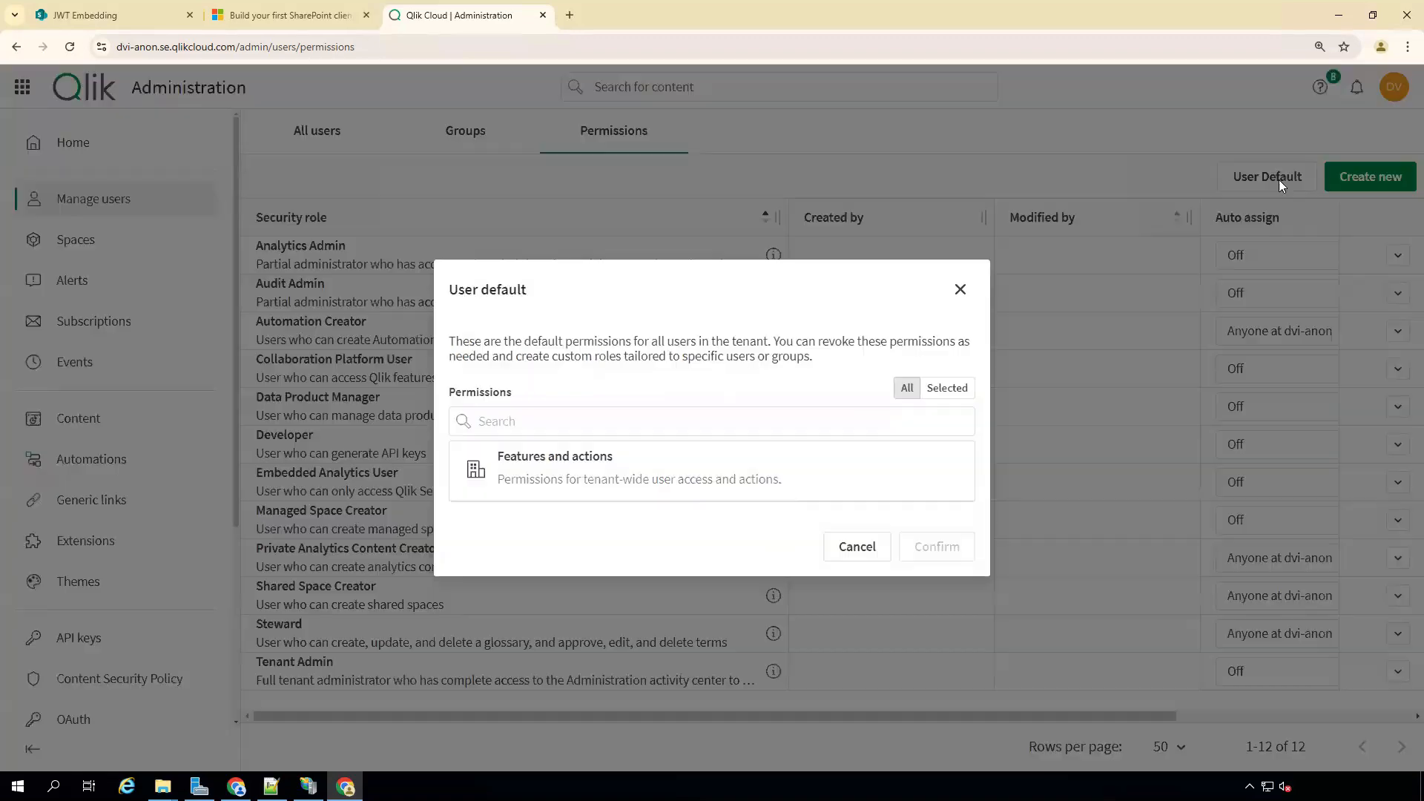
click(712, 473)
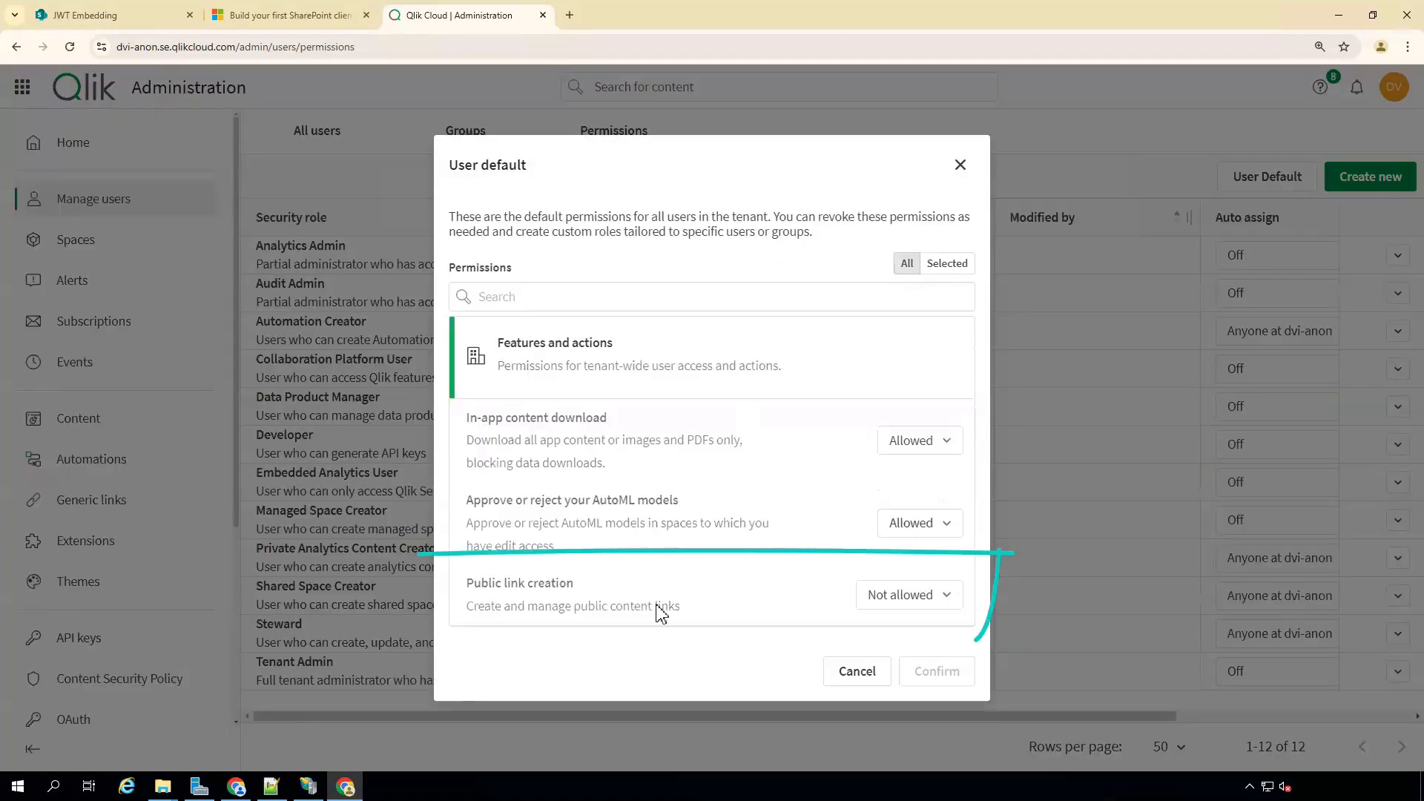
click(953, 598)
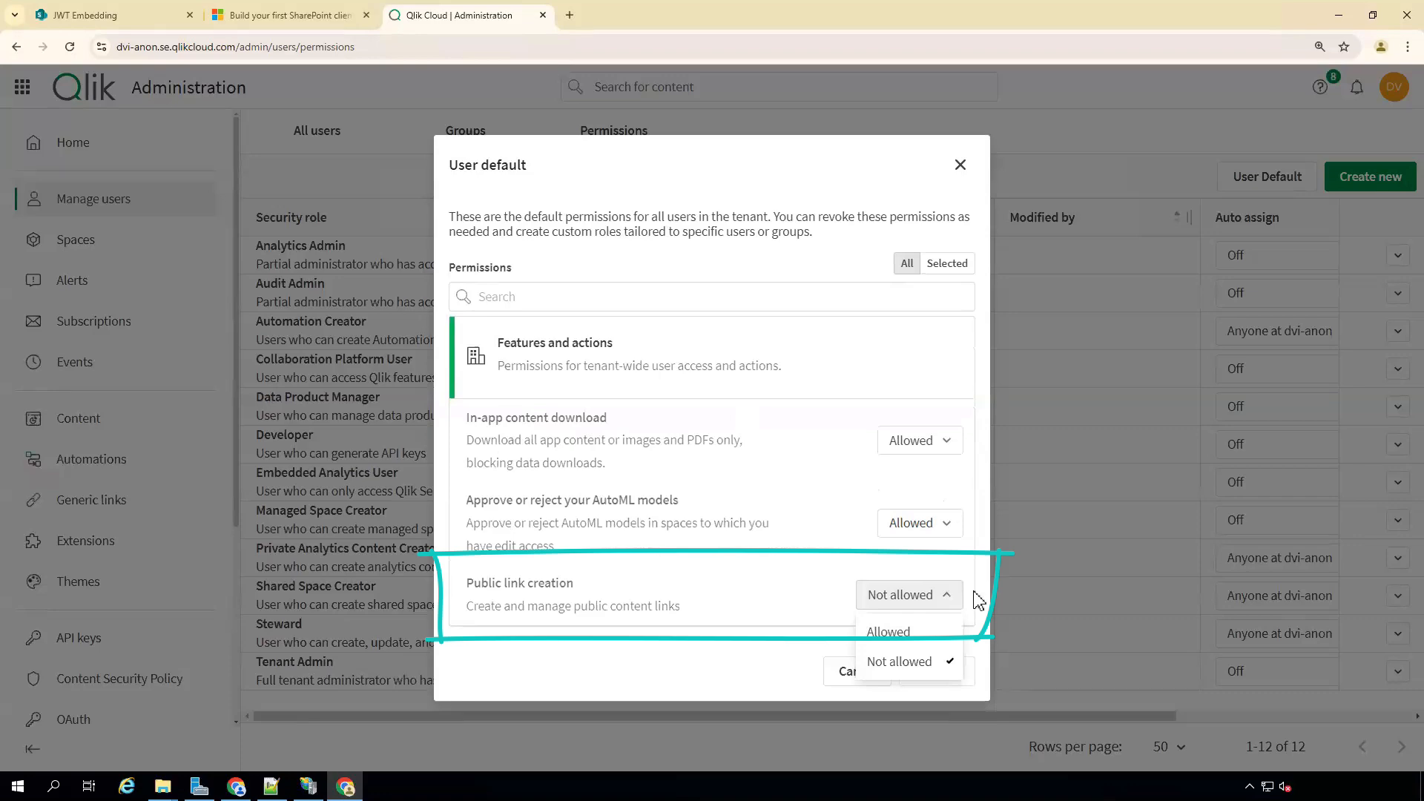
click(975, 593)
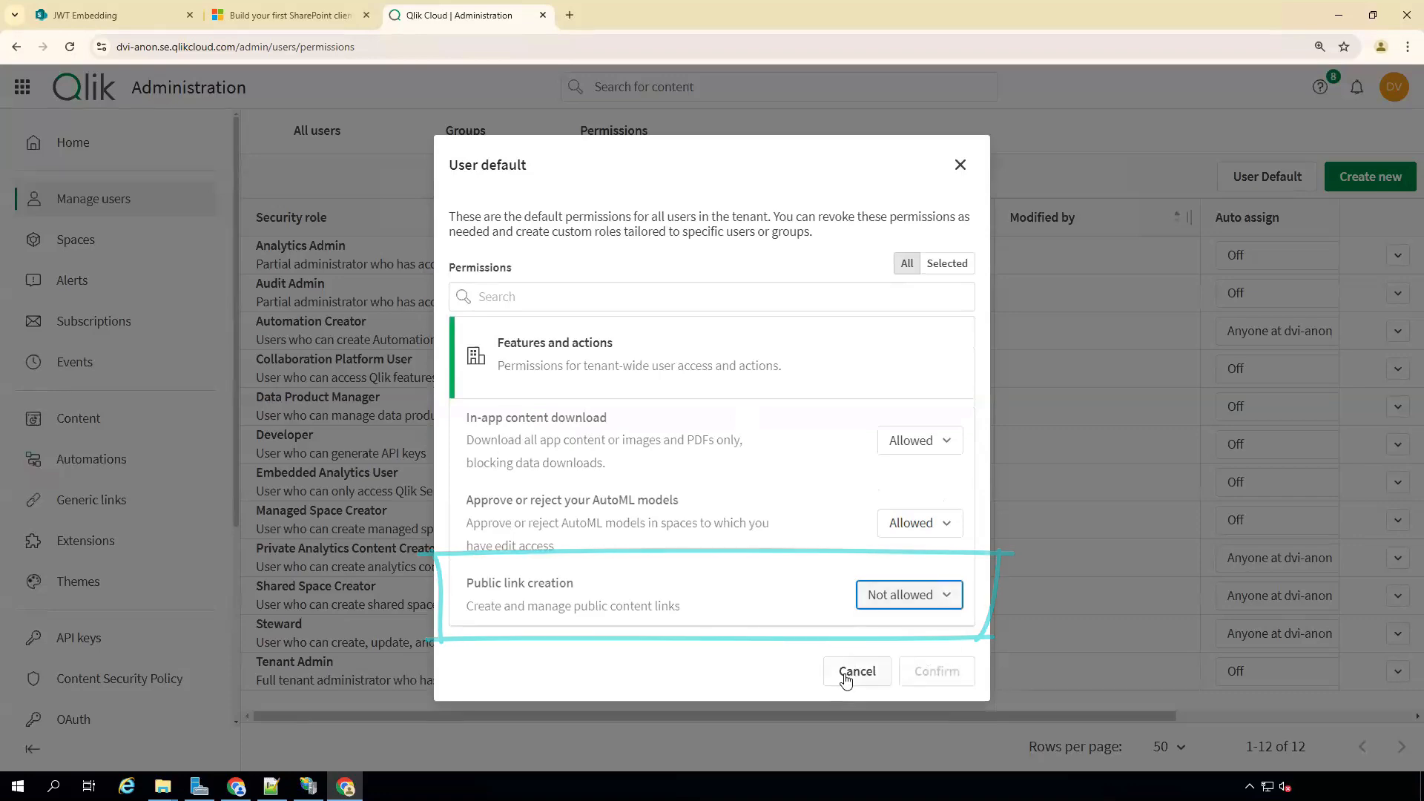
click(855, 672)
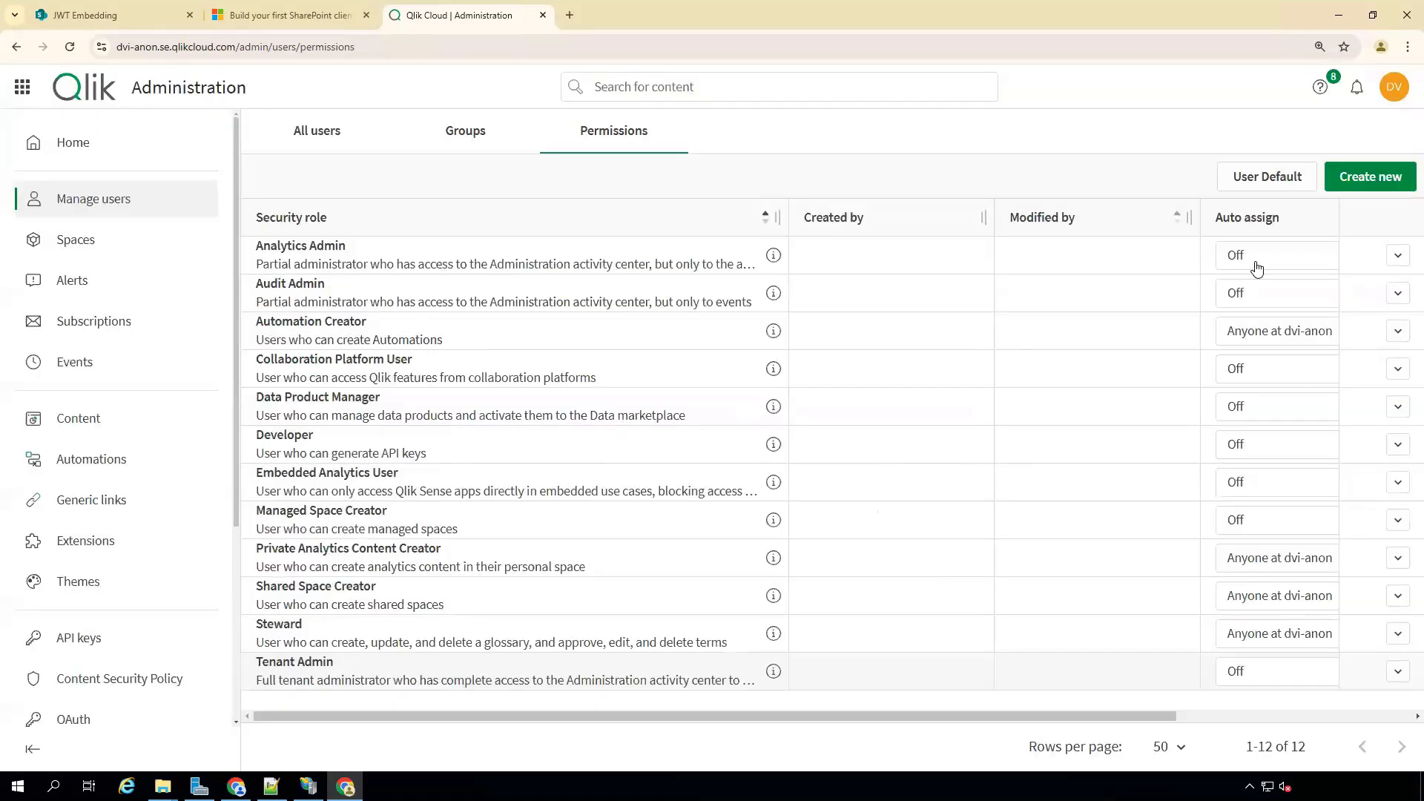
Create a new role named Anonymous link creation with the Public link creation permission set to Allowed.
click(1392, 181)
click(567, 319)
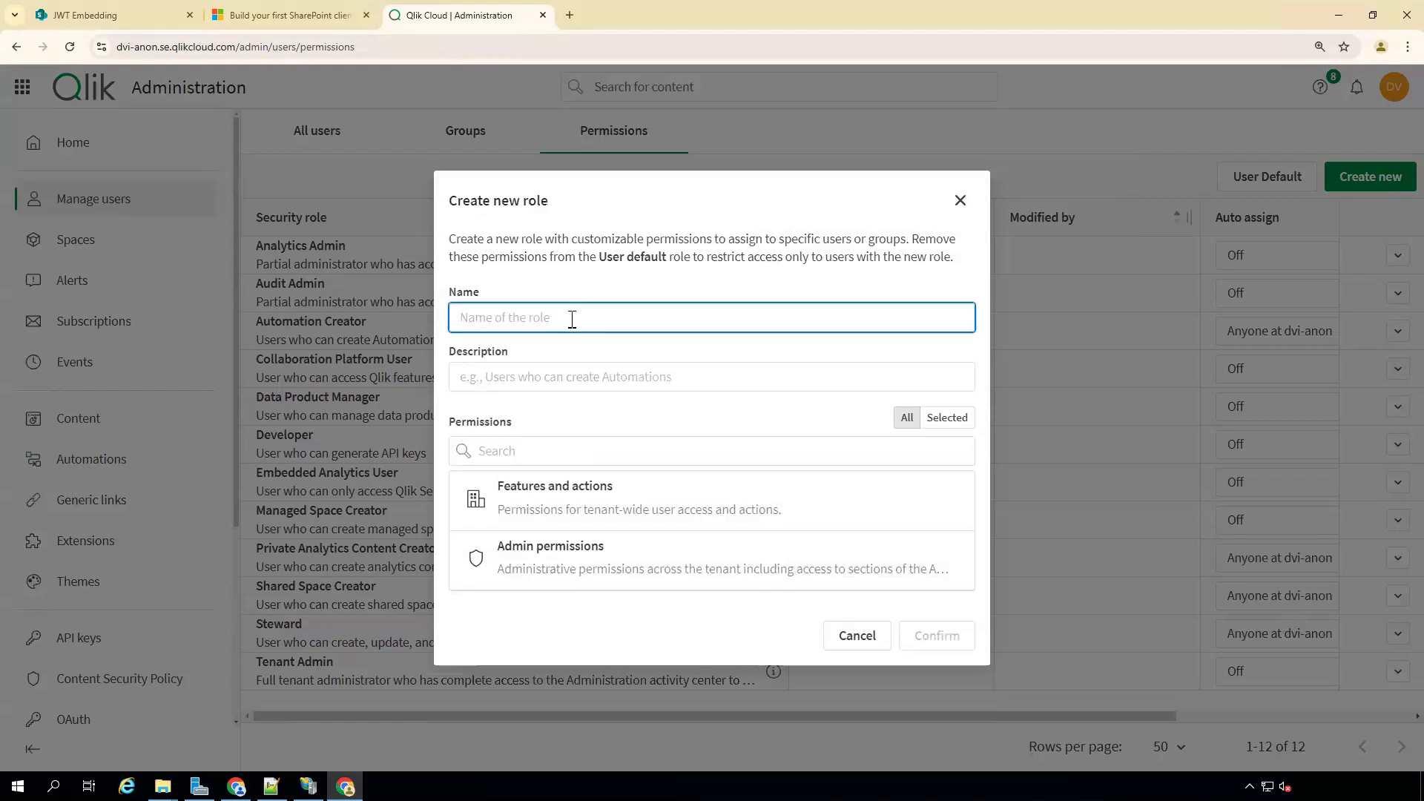
text(A)
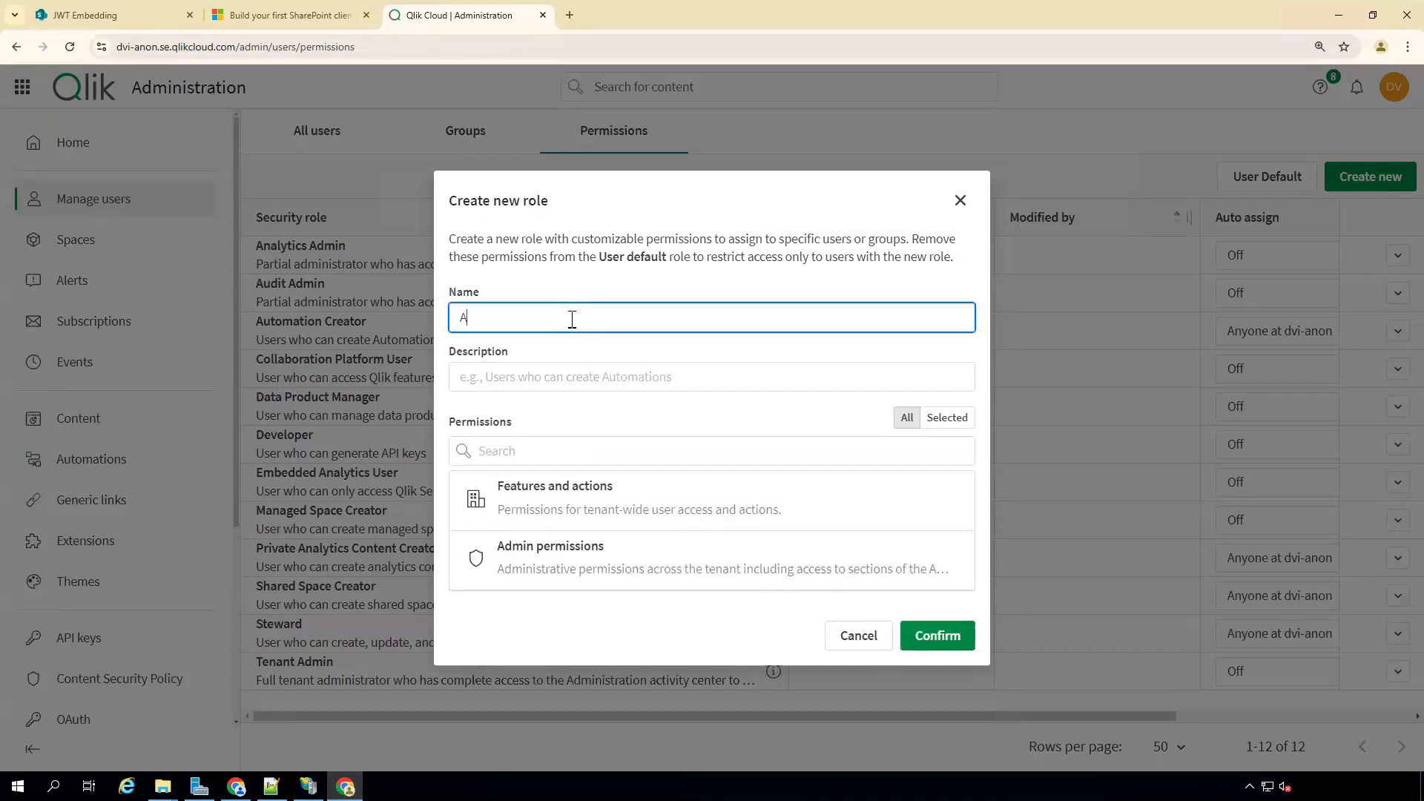
text(nonymous link creation)
click(897, 505)
scroll(941, 599, down, 2)
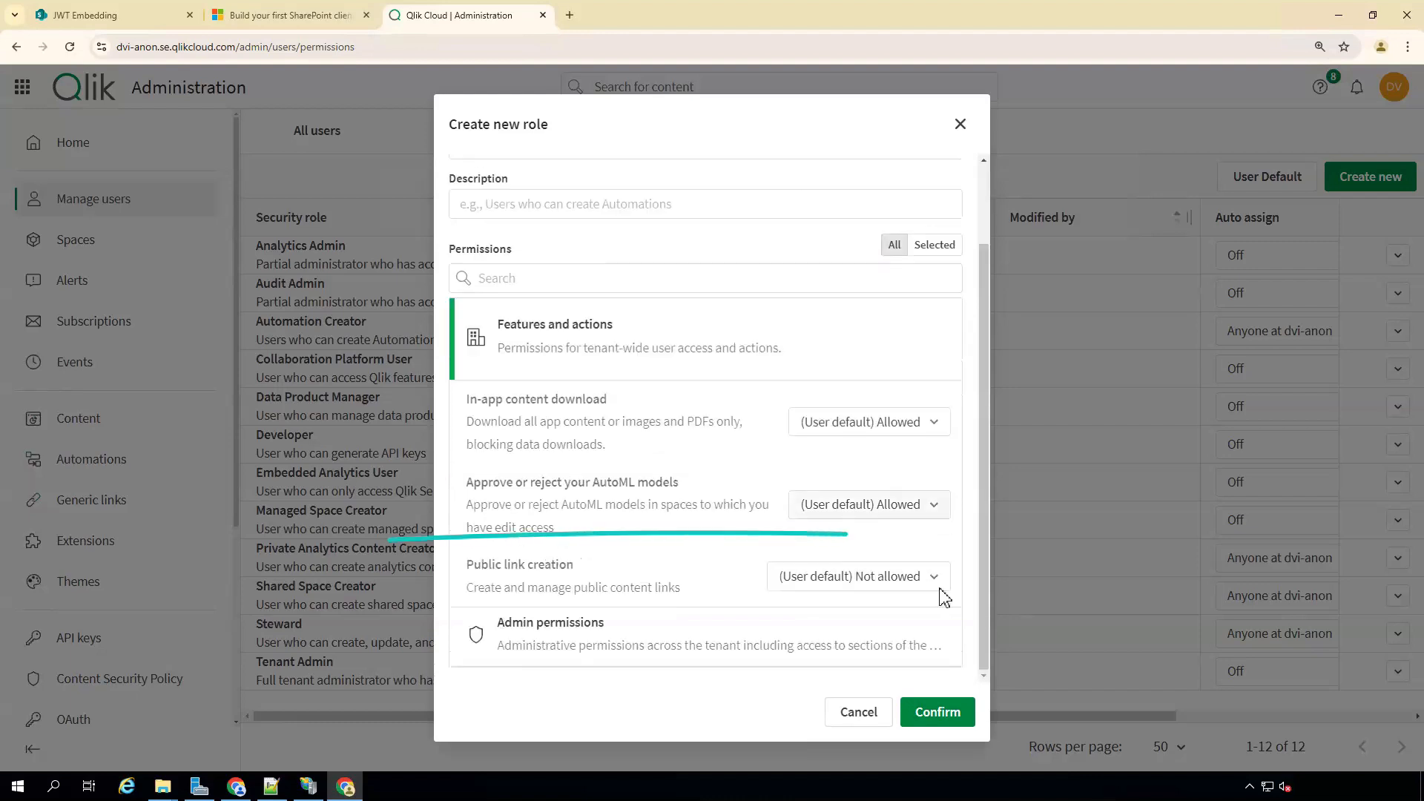
click(933, 578)
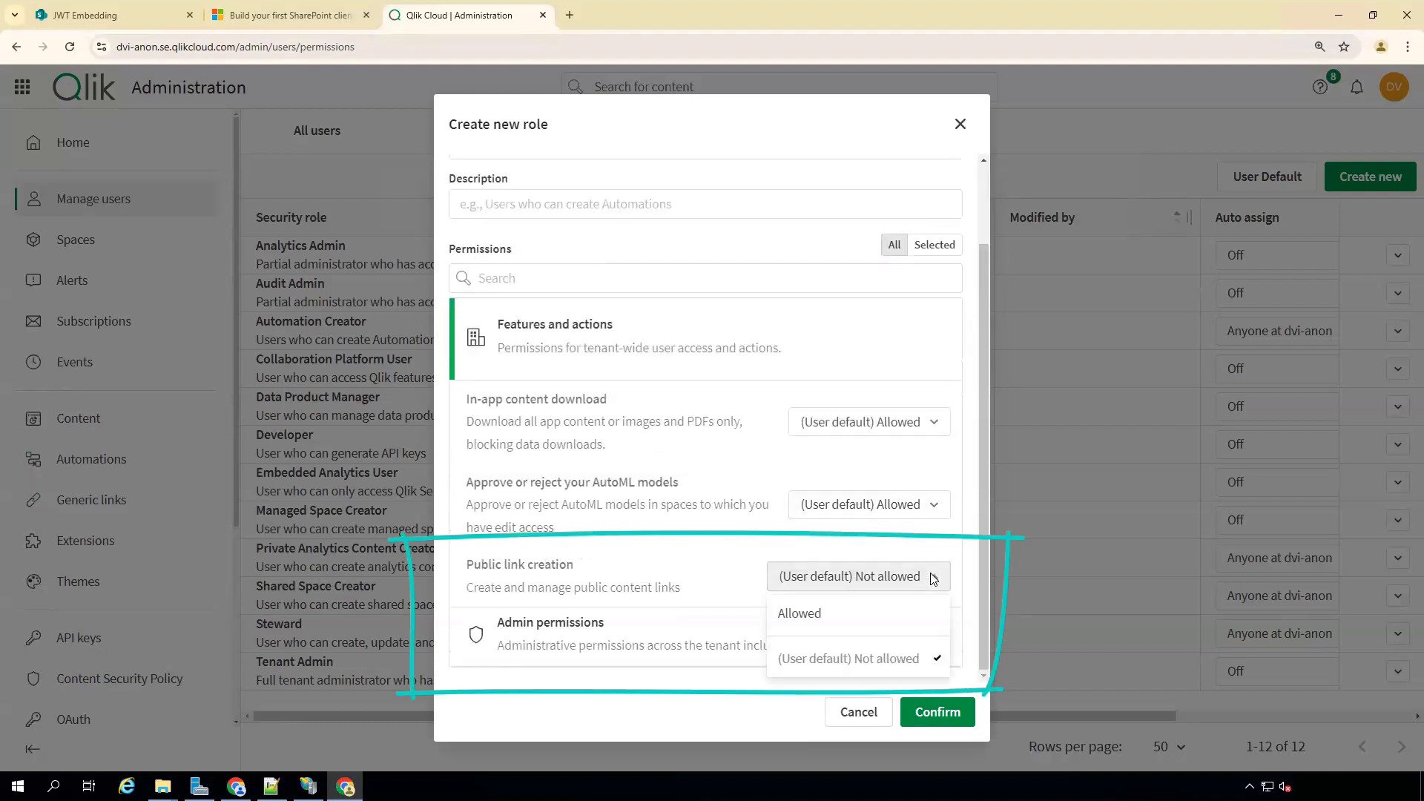
click(860, 626)
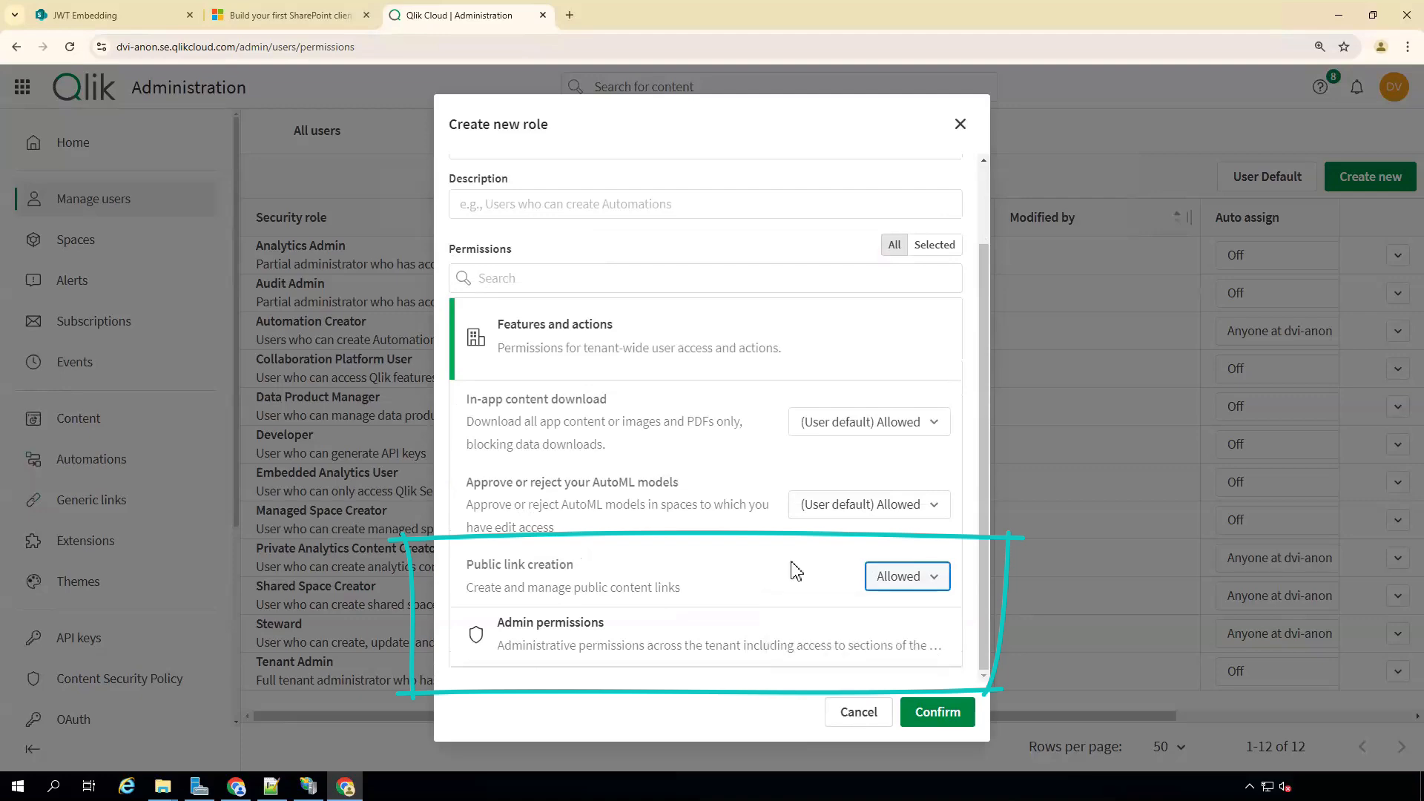
scroll(796, 572, up, 2)
scroll(796, 572, down, 2)
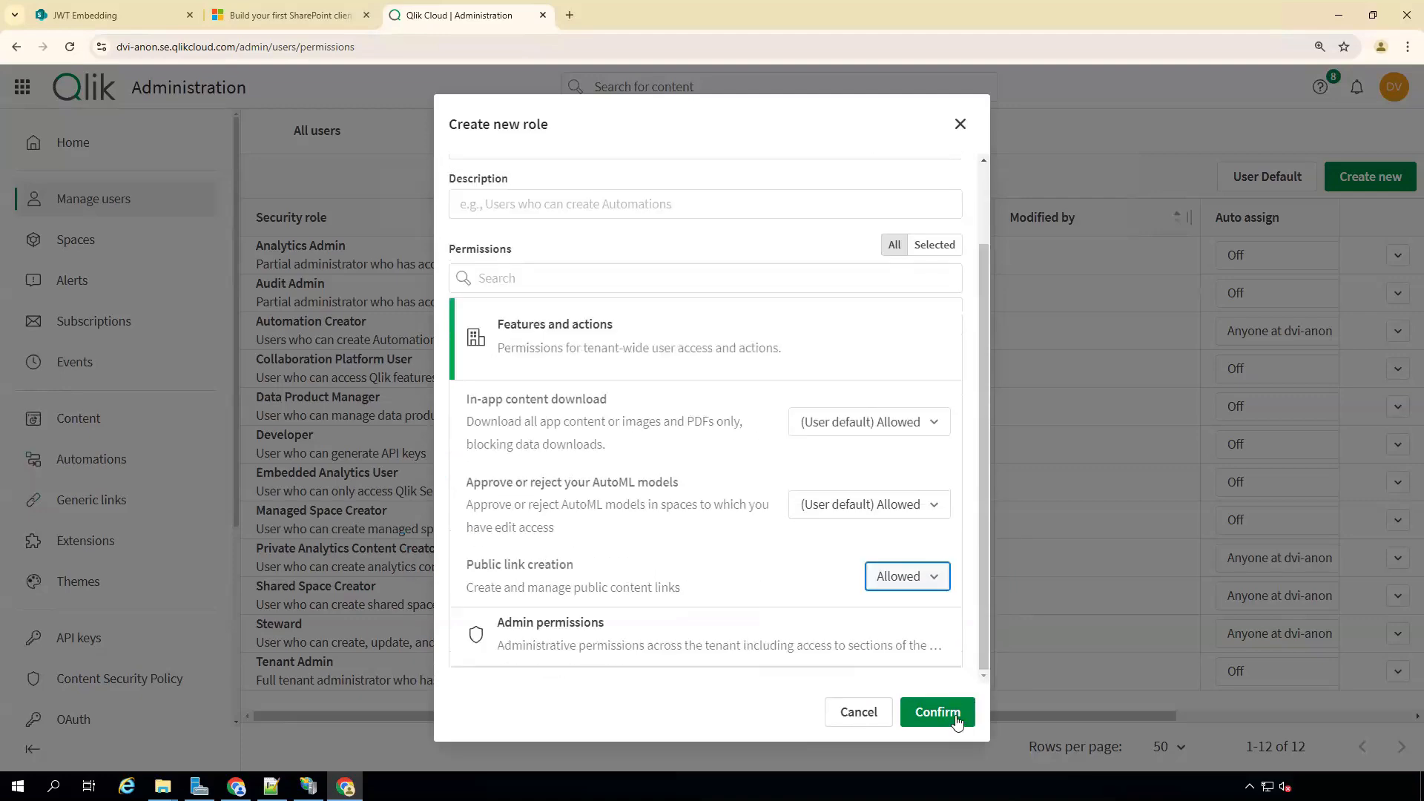
click(938, 711)
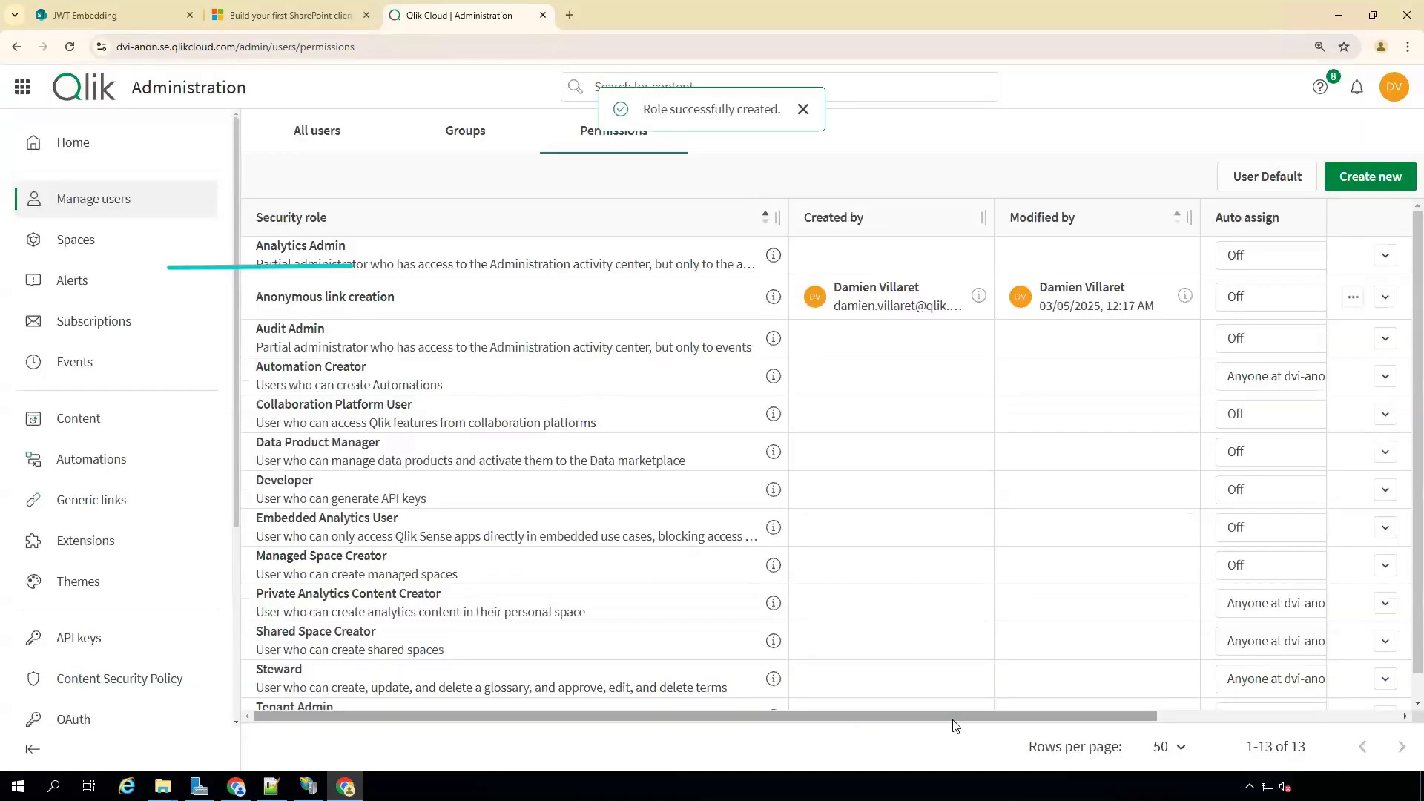
Assign the tenant administrator's user account to the Anonymous link creation role and show the list of all users.
click(1386, 297)
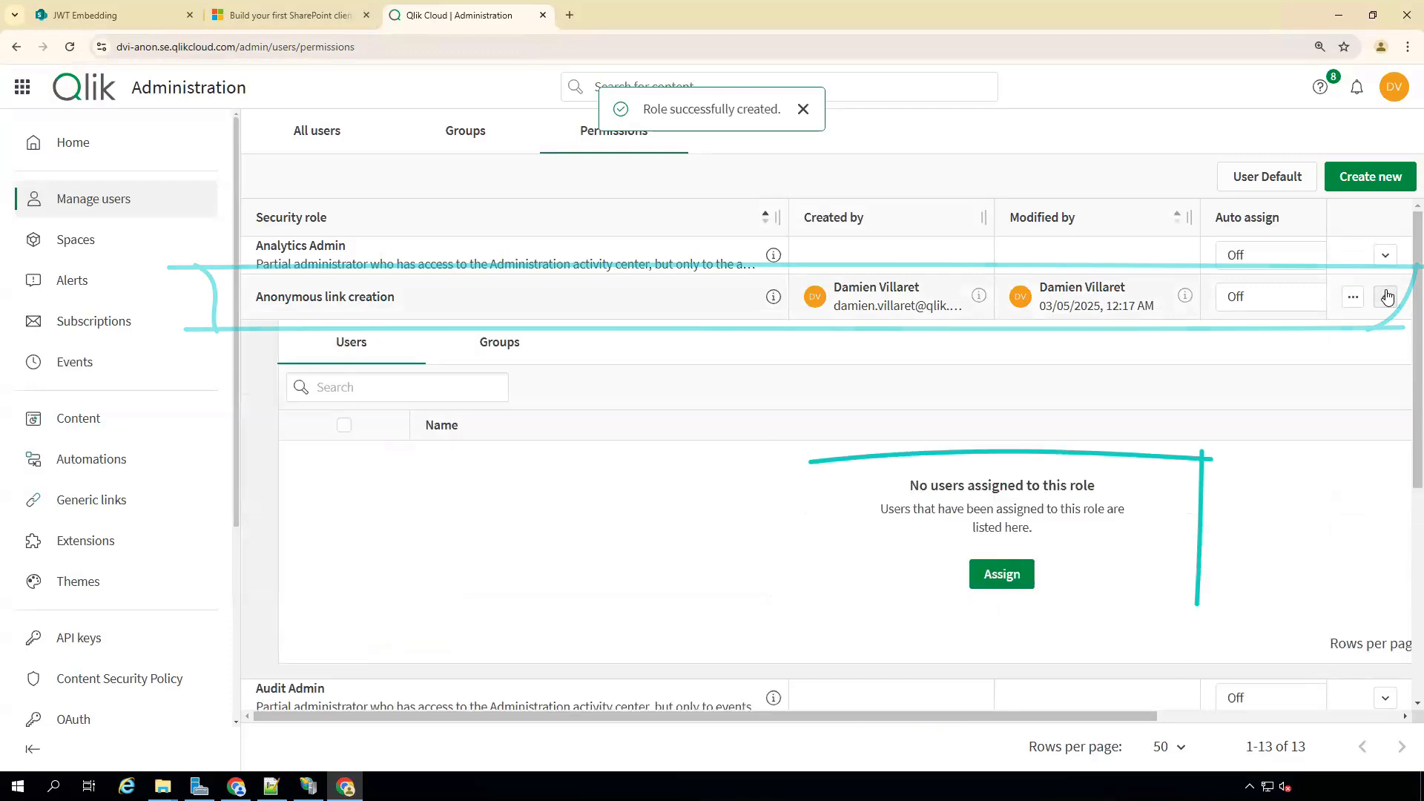
click(1001, 575)
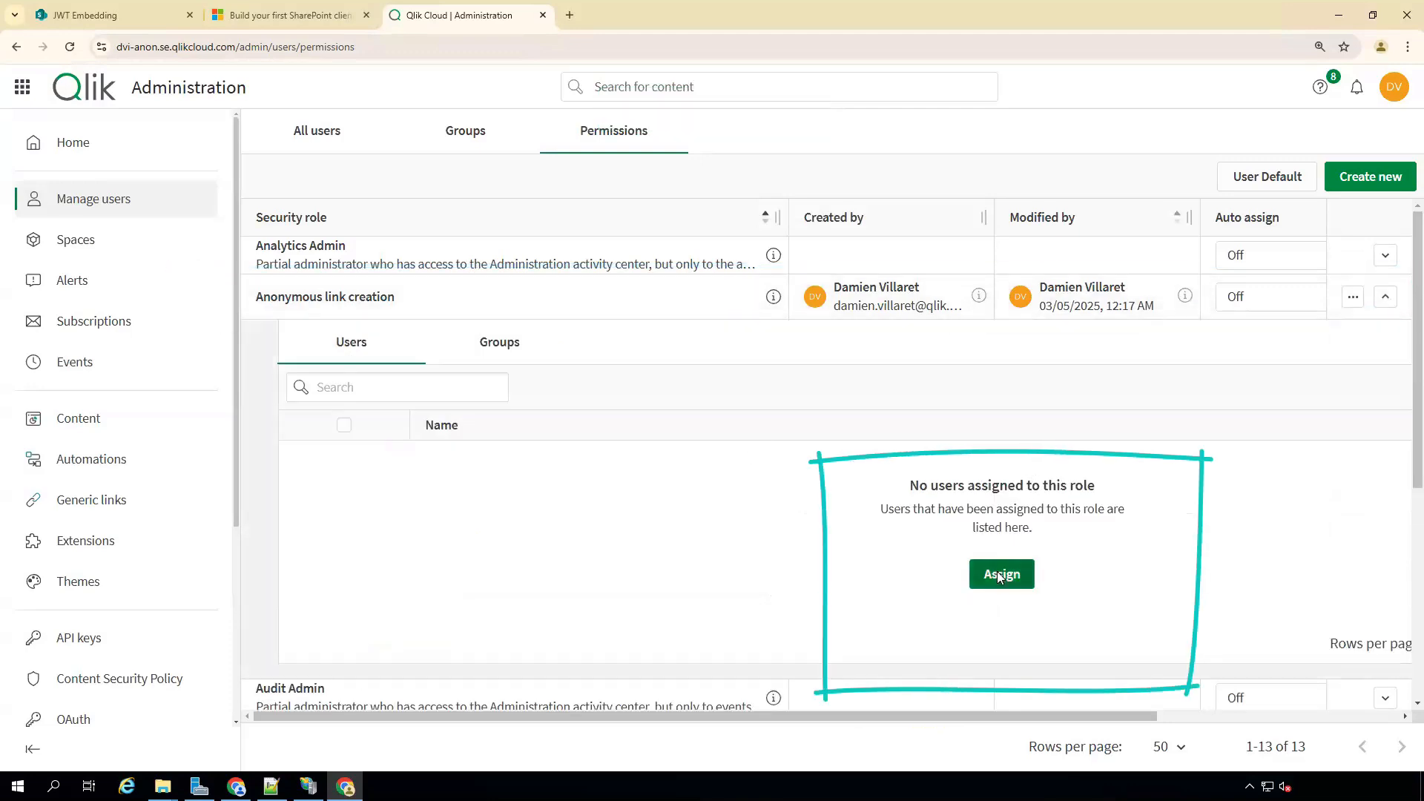
text(damien)
click(570, 272)
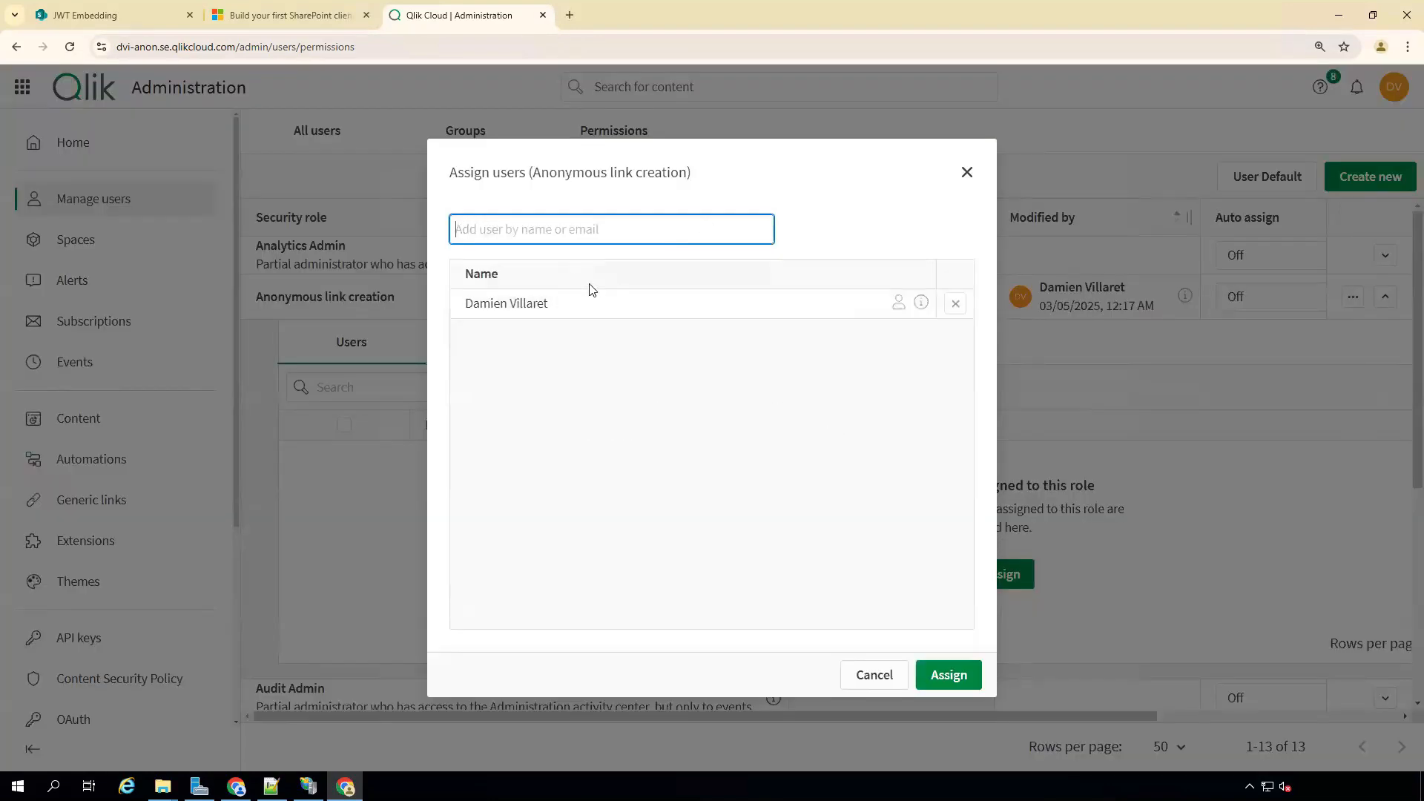
click(948, 675)
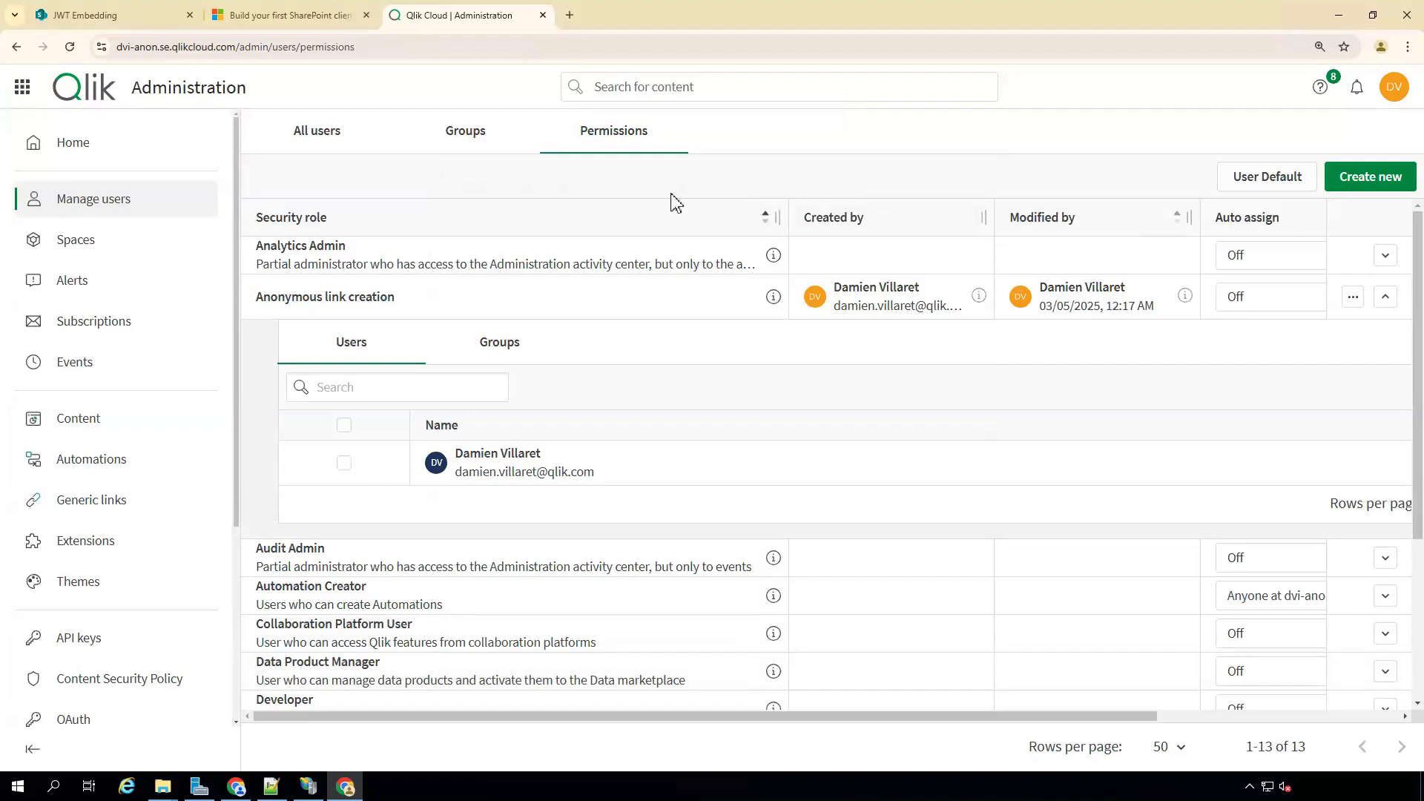
click(338, 147)
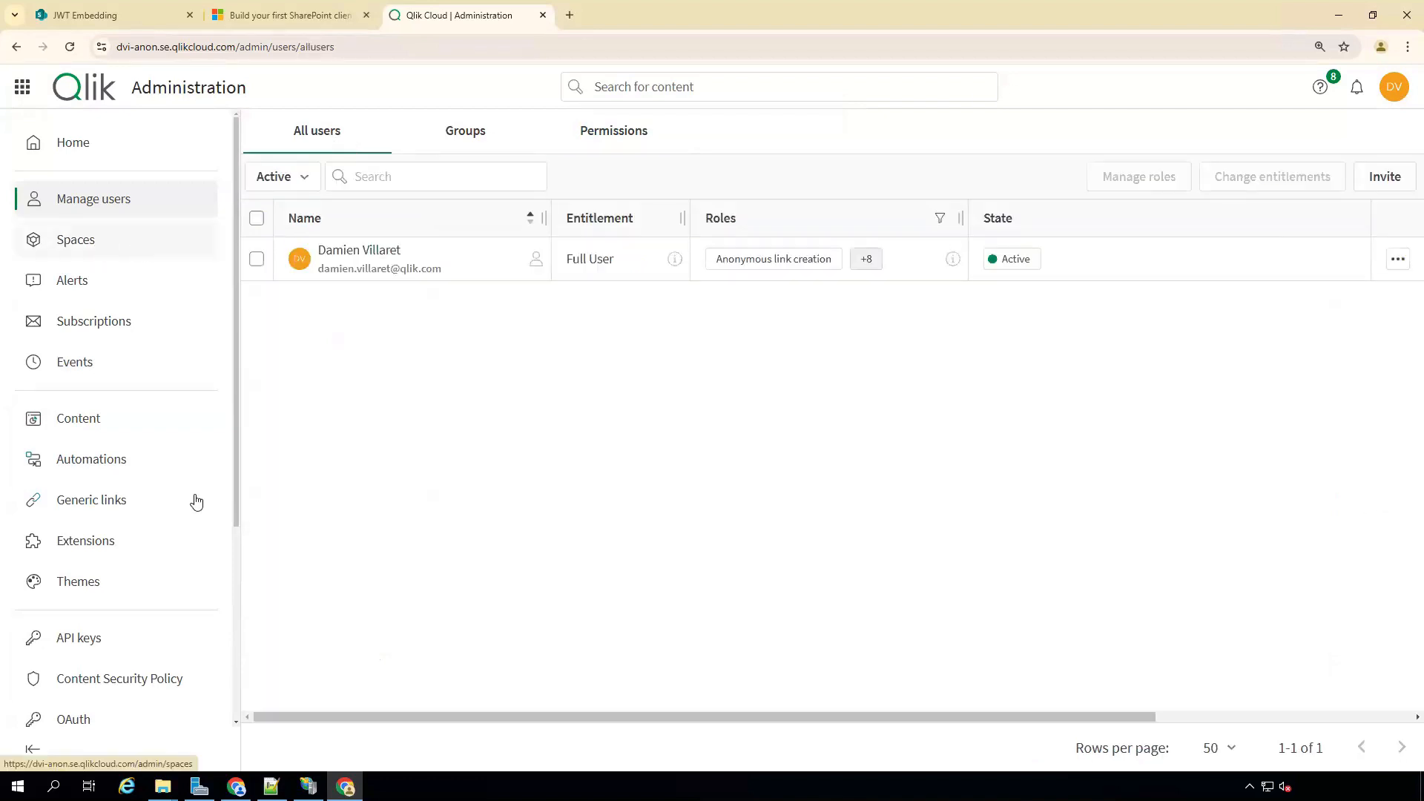
Start a new Content Security Policy origin in the dvi-anon tenant with the frame-ancestors directive enabled.
scroll(196, 502, down, 2)
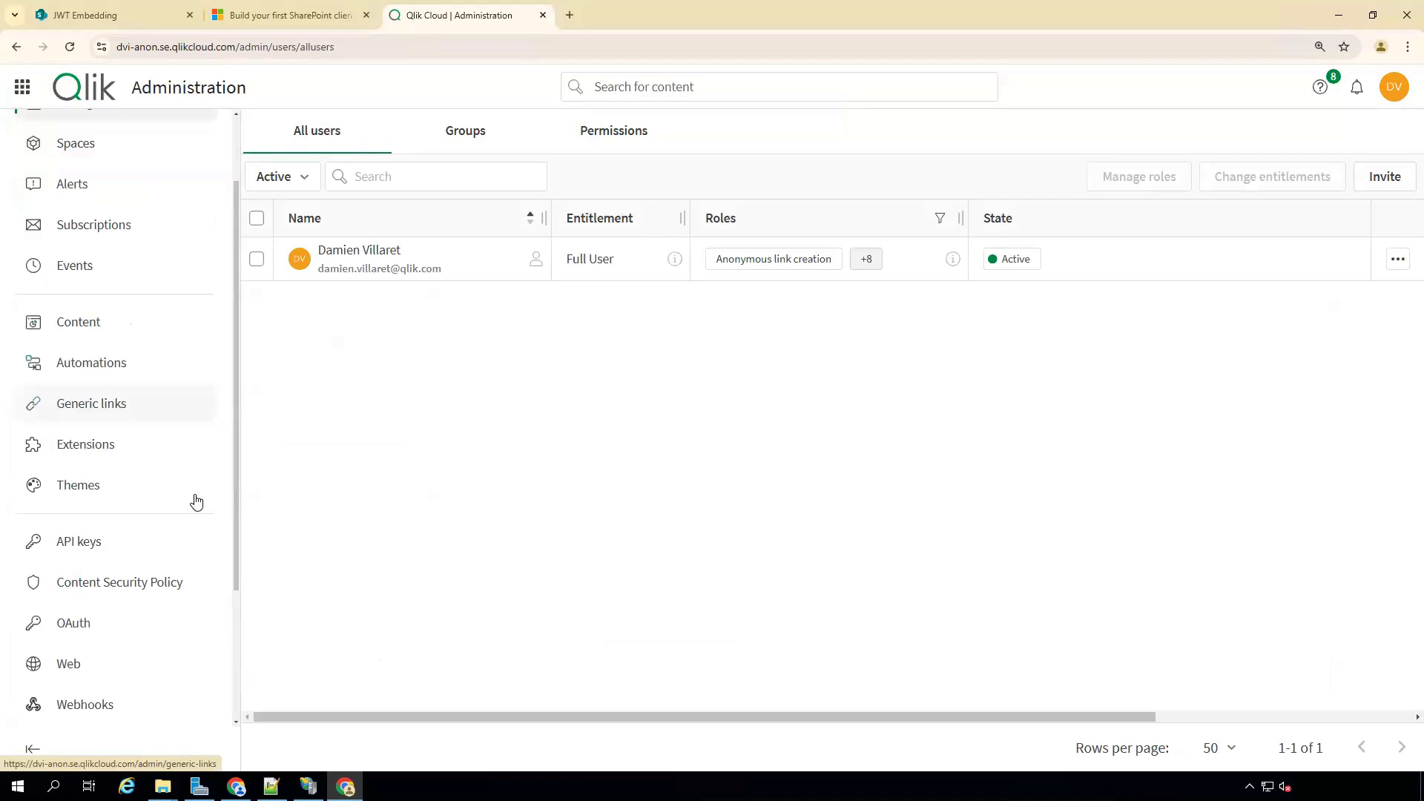
scroll(196, 503, down, 4)
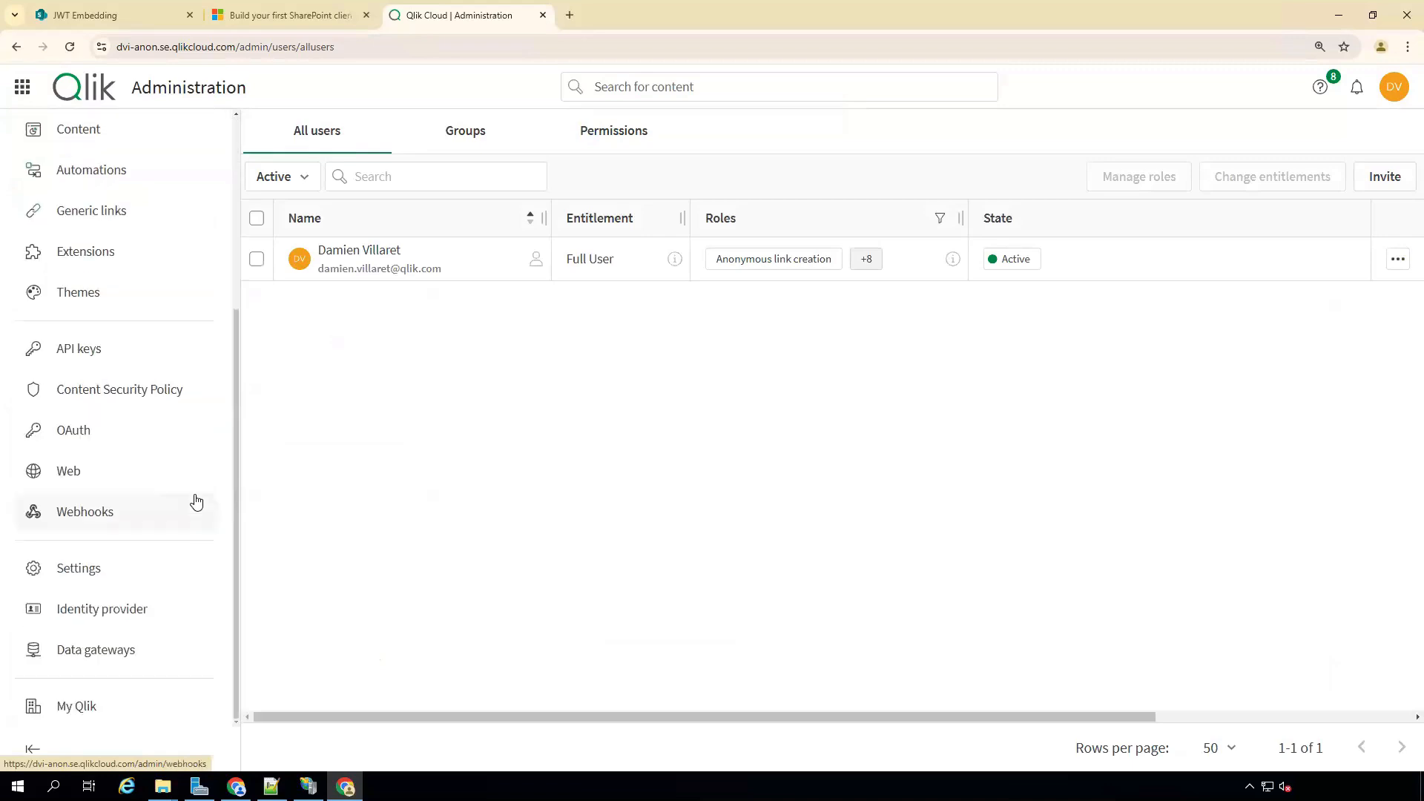
click(170, 397)
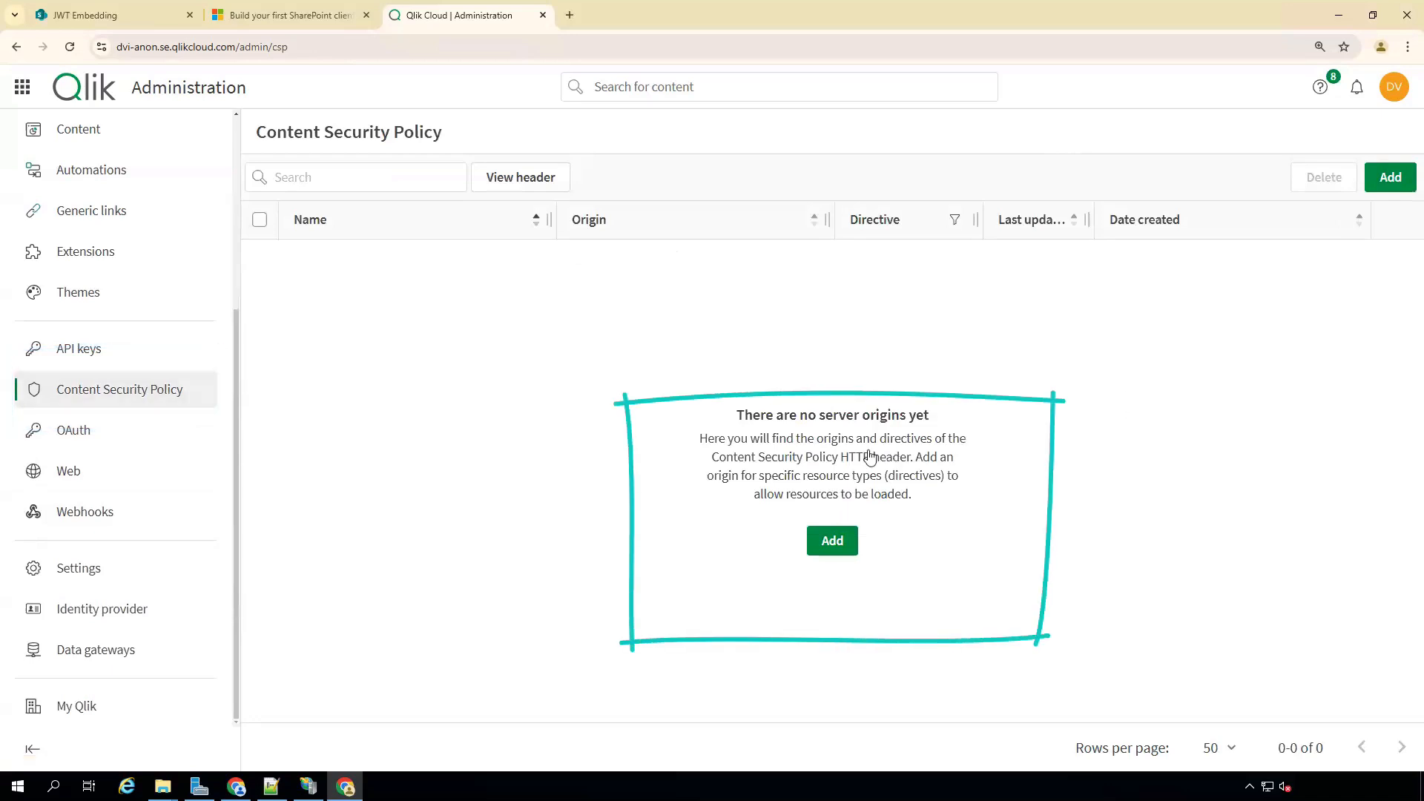
click(833, 542)
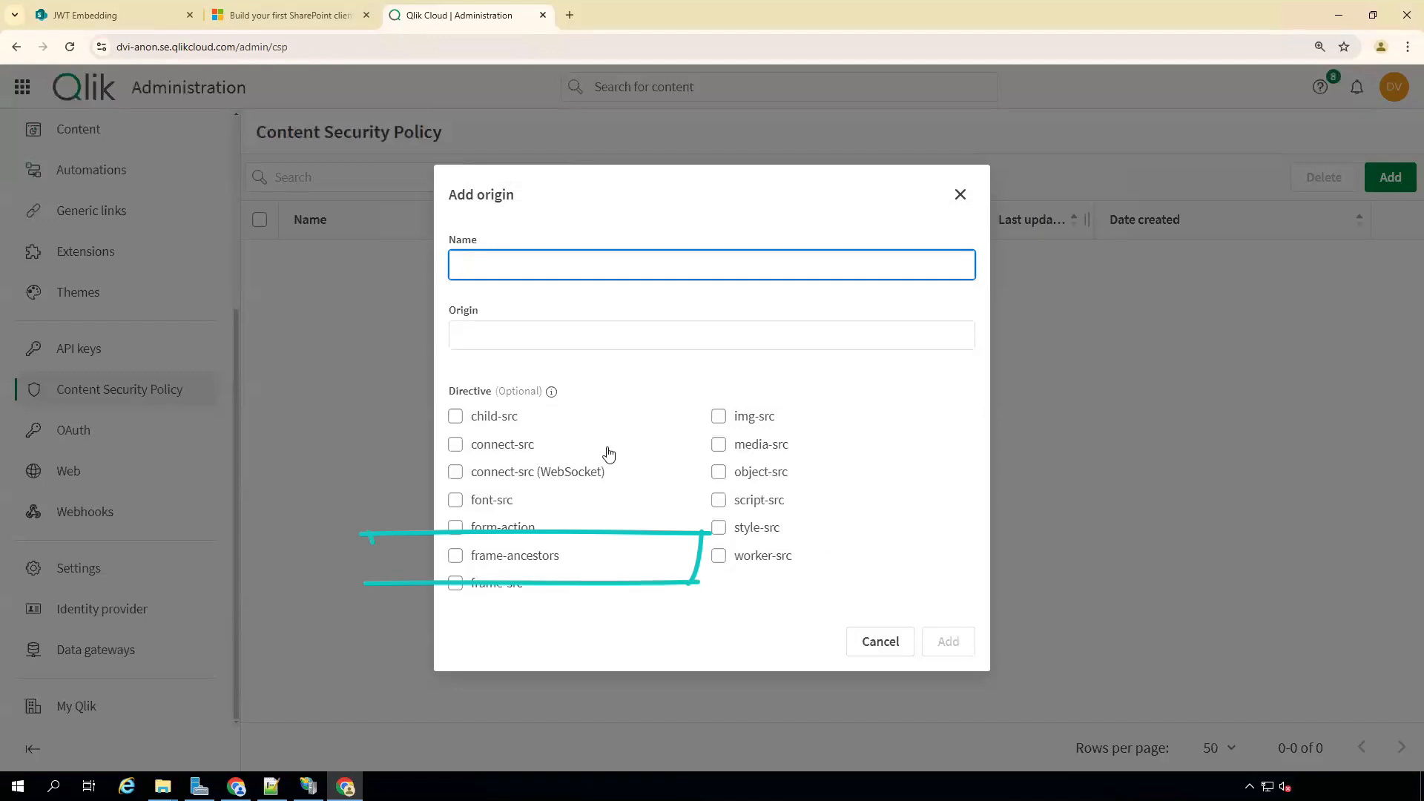
click(455, 555)
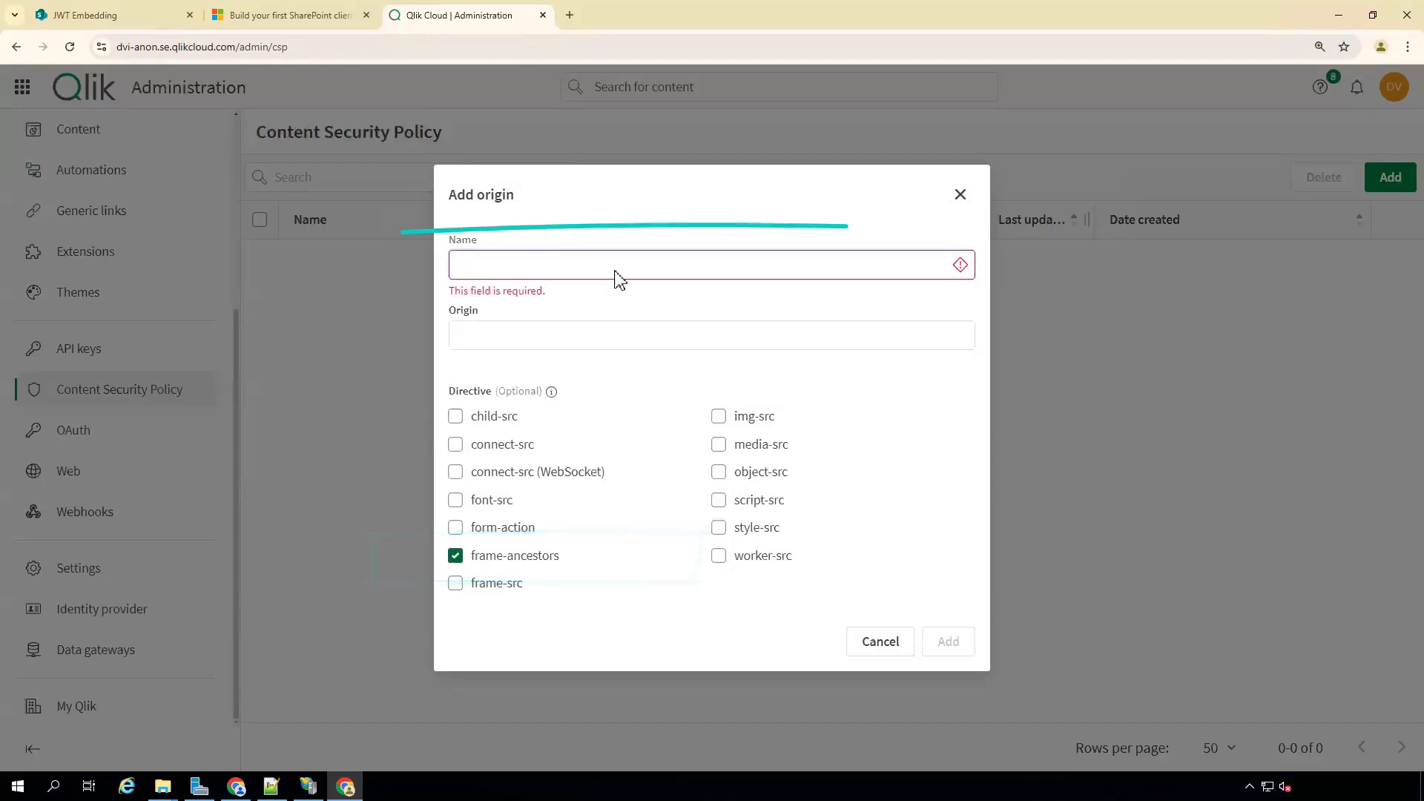
Copy the host qliktechnologies365.sharepoint.com from the SharePoint page's address, use it as both name and origin, and add the origin.
click(503, 336)
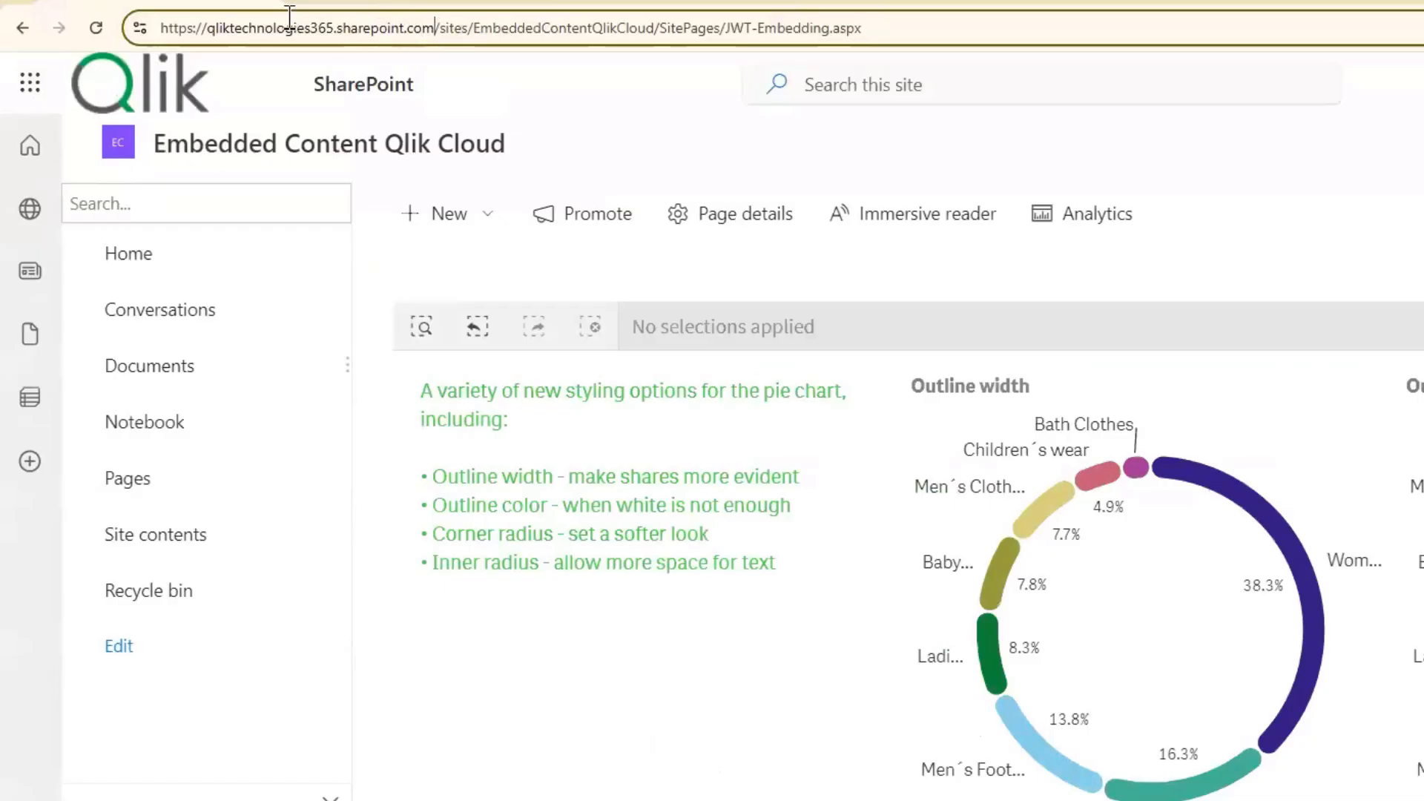
drag(435, 28, 208, 29)
key(ctrl+c)
right_click(241, 33)
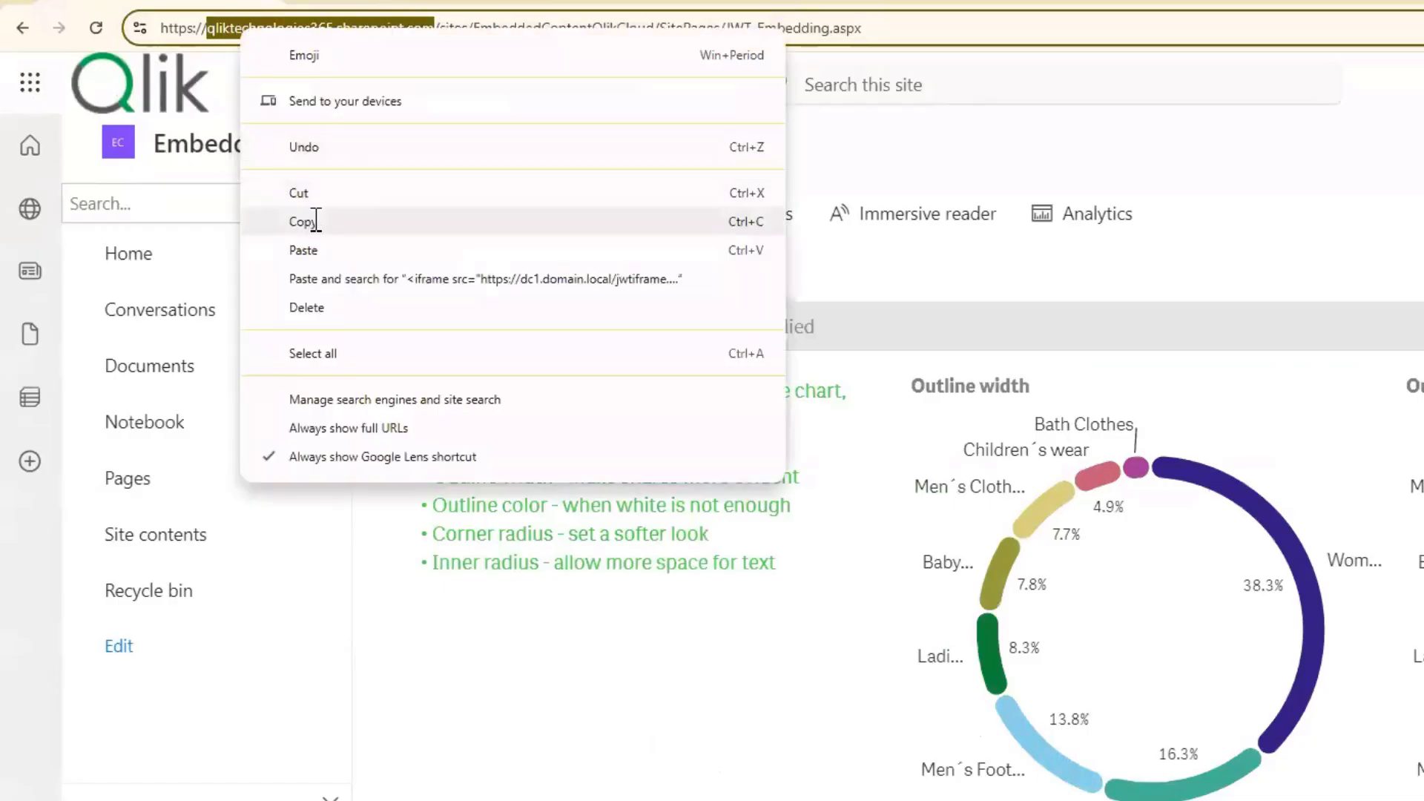
click(313, 220)
right_click(520, 265)
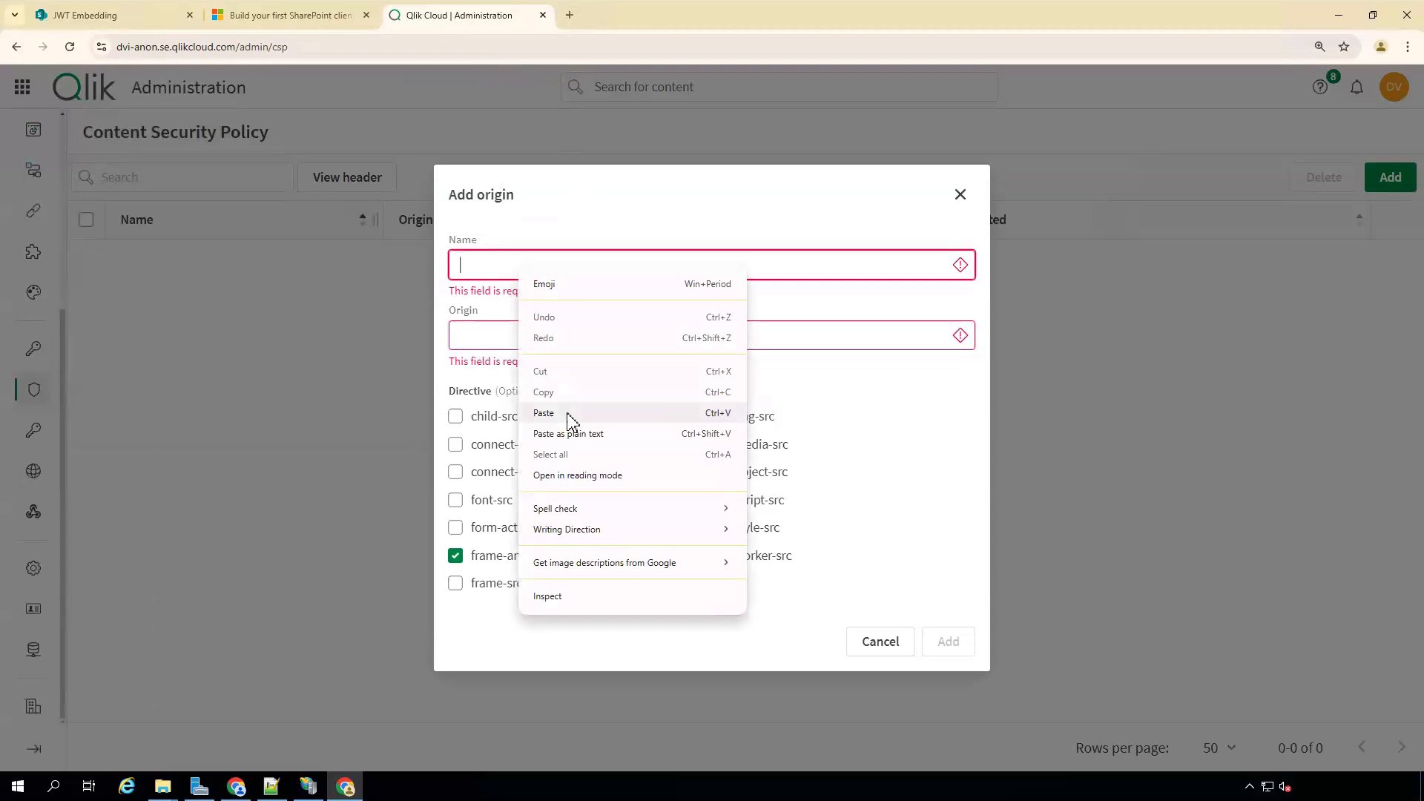
click(567, 413)
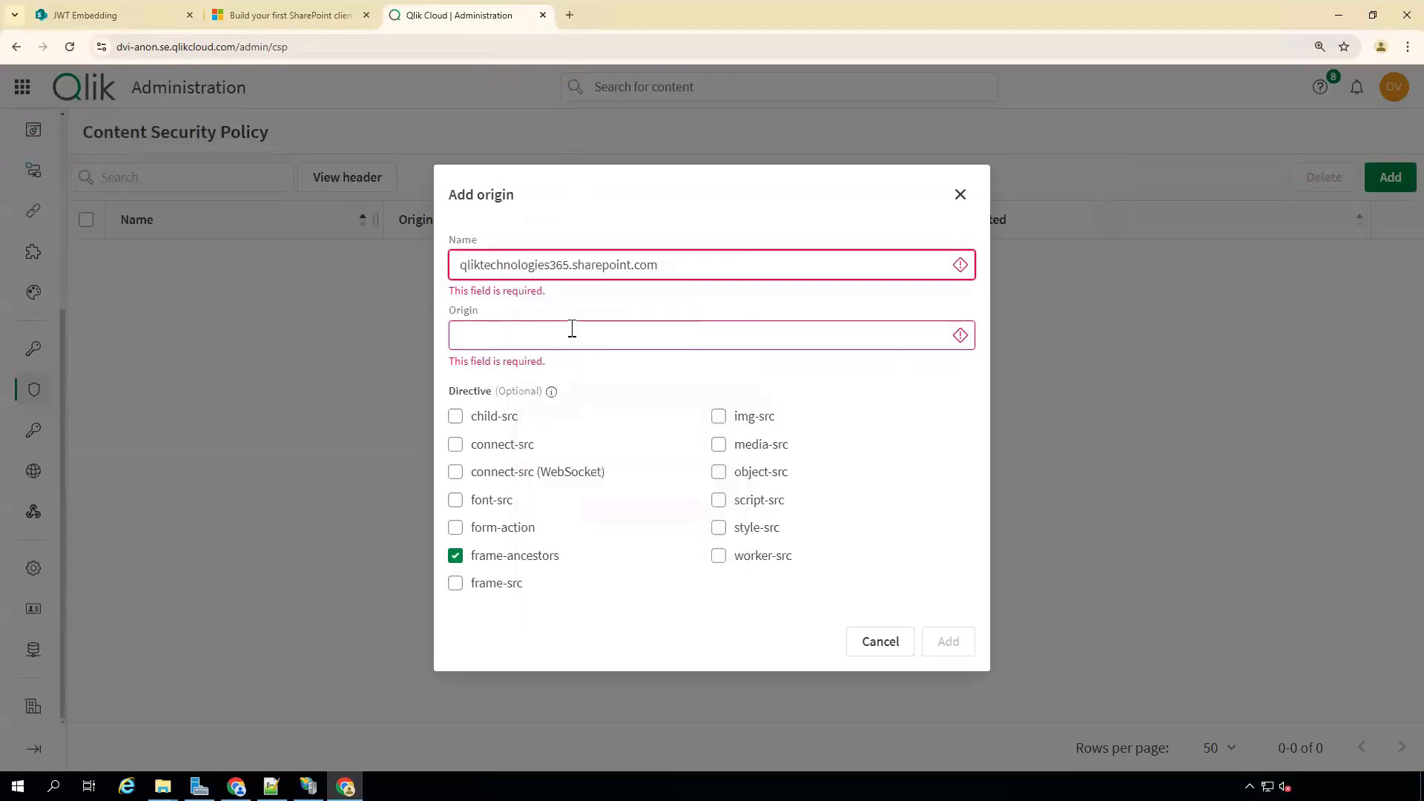
click(574, 331)
right_click(575, 334)
click(623, 481)
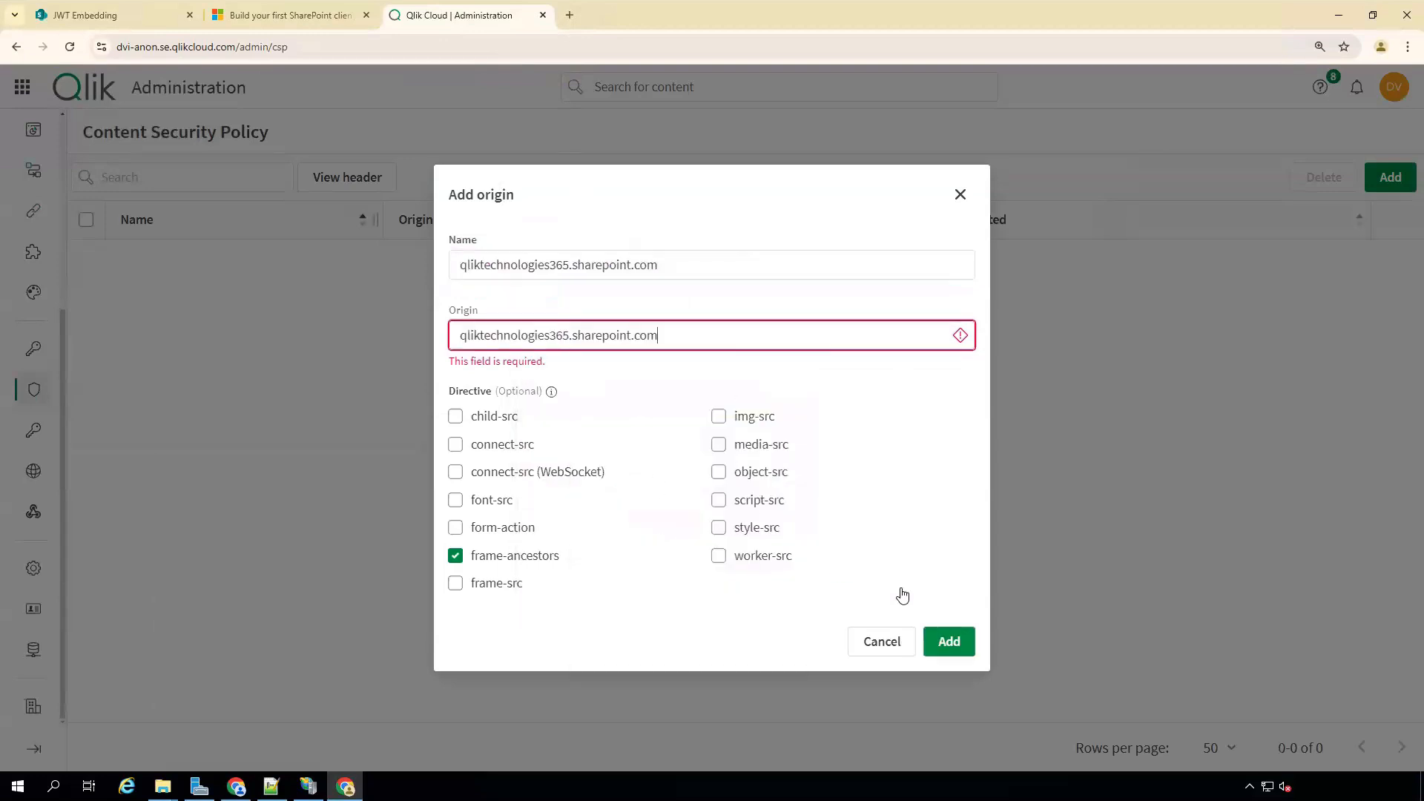
click(949, 642)
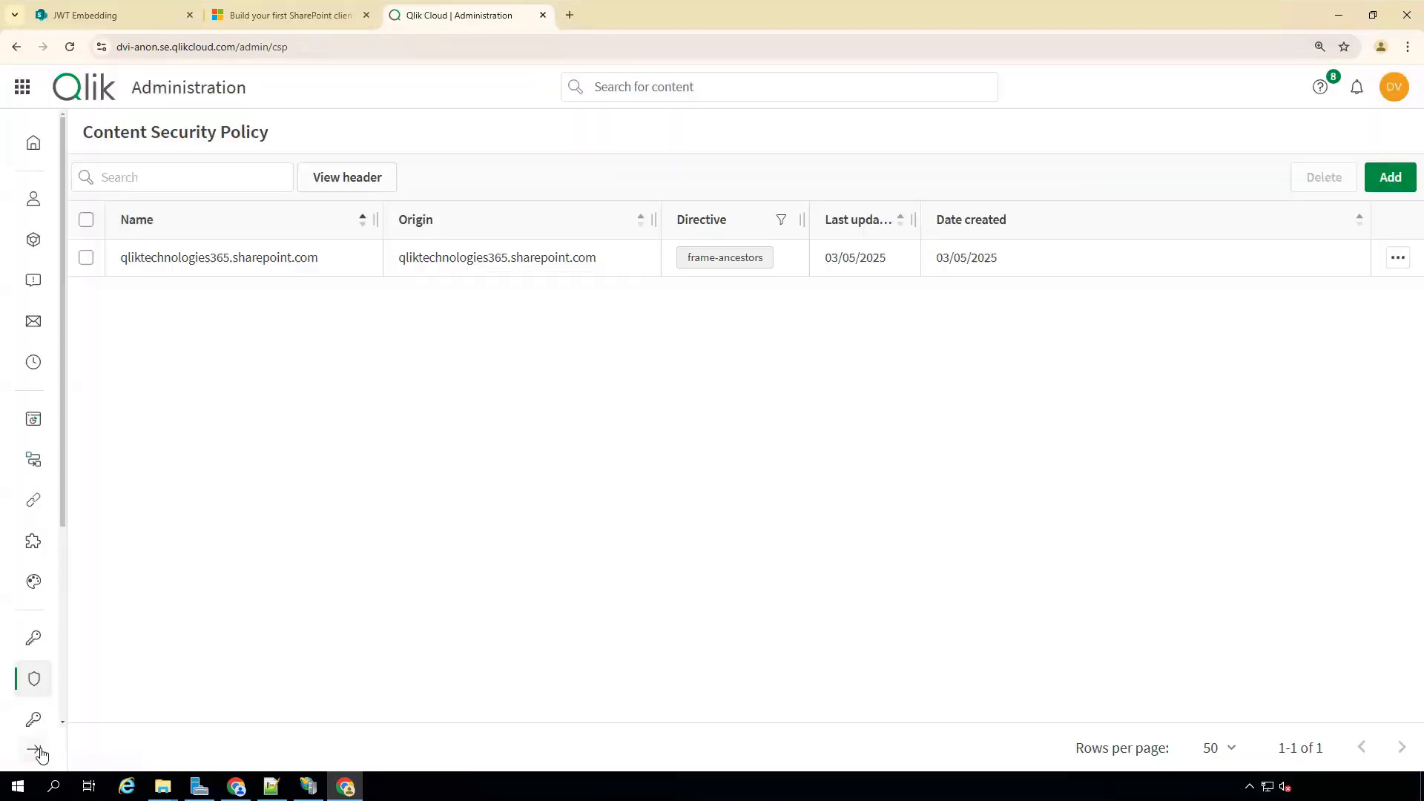
Open the member management of the STT managed space, adjust the space owner's member roles, and finish.
click(33, 749)
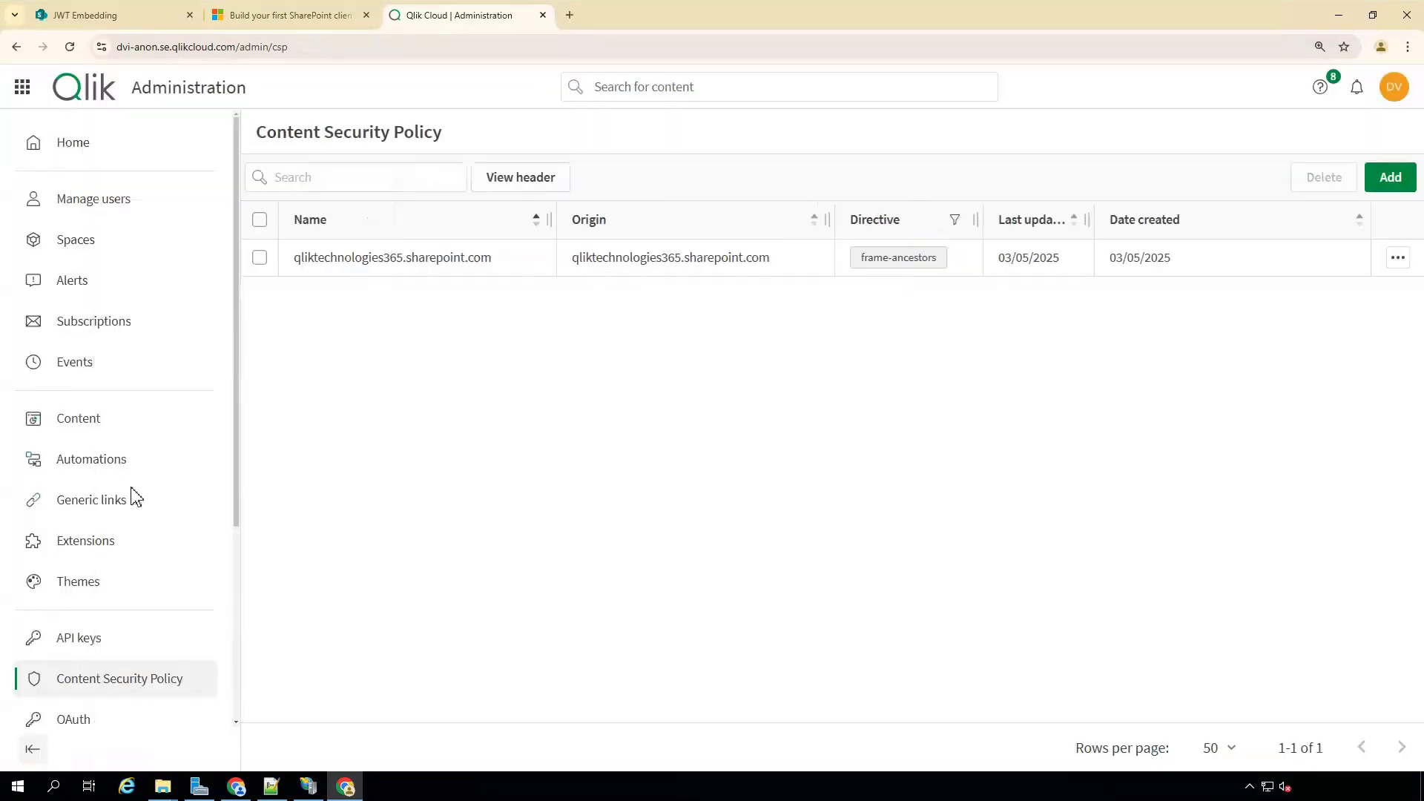
click(89, 243)
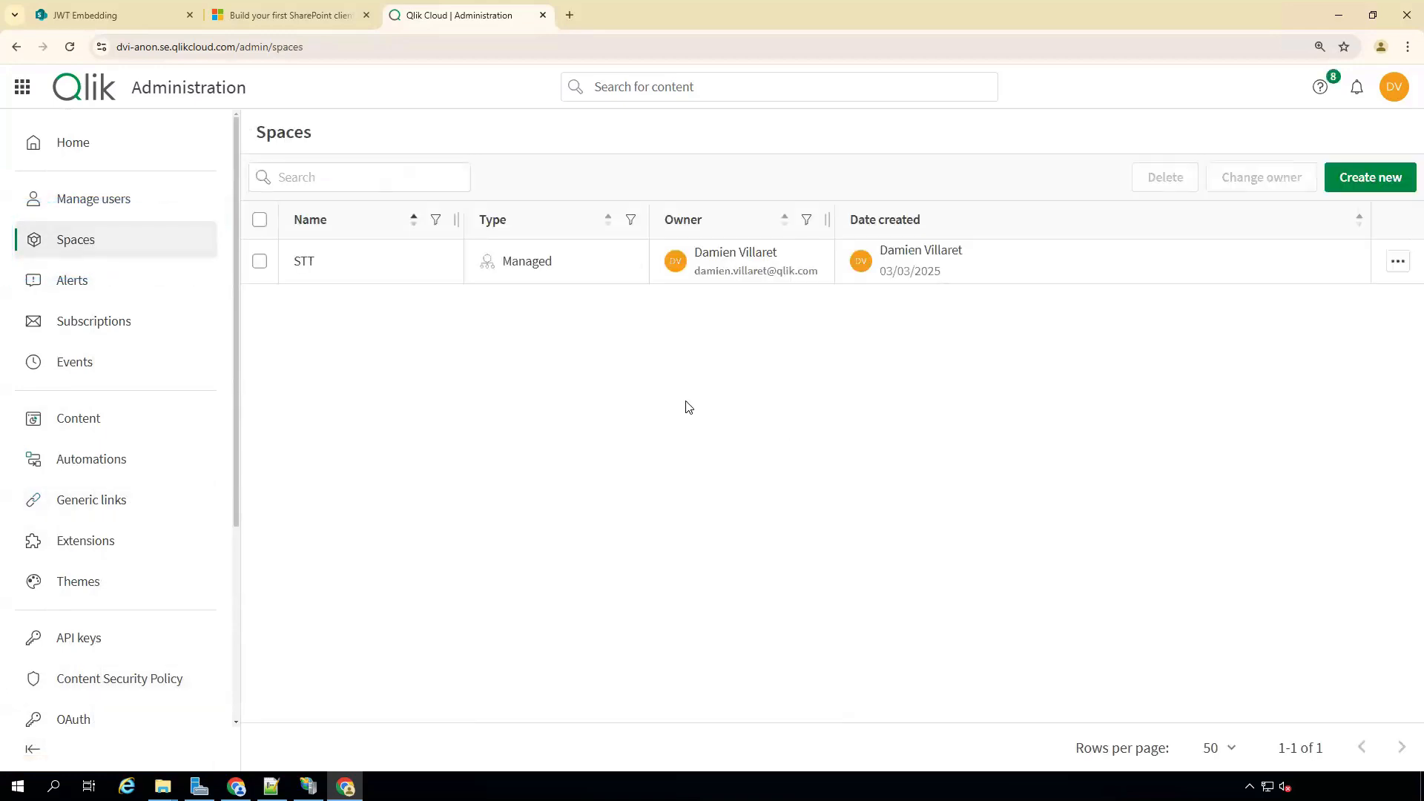
click(1398, 264)
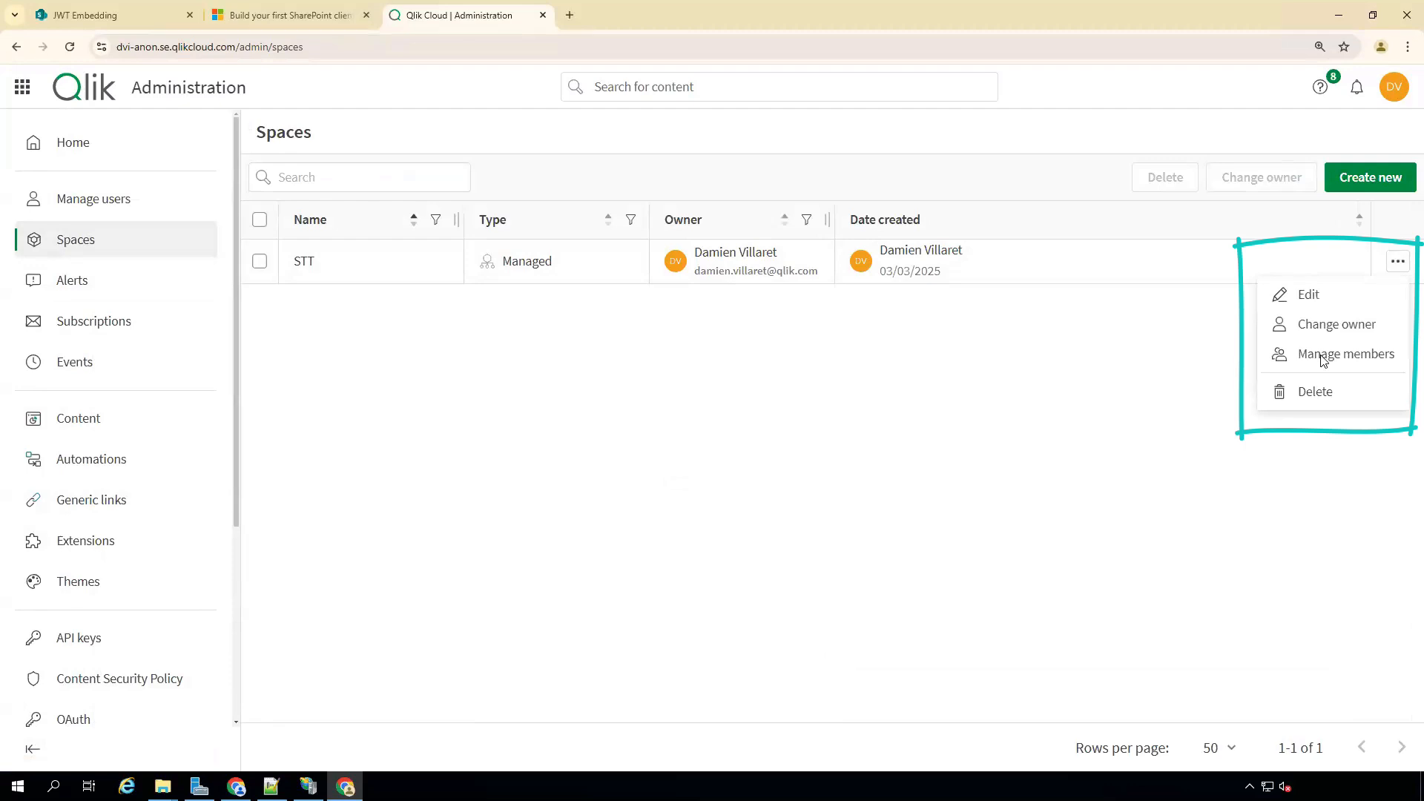
click(1349, 359)
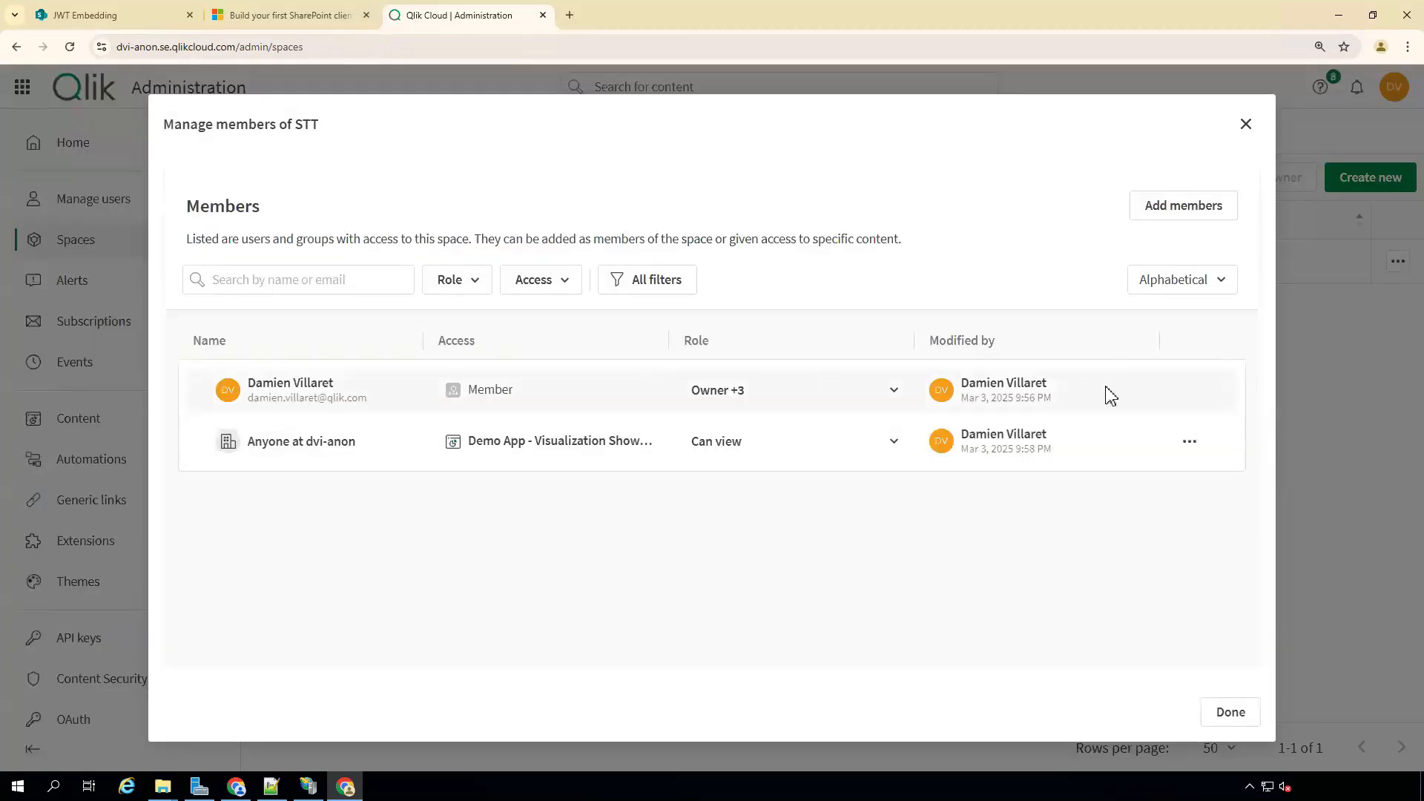
click(893, 392)
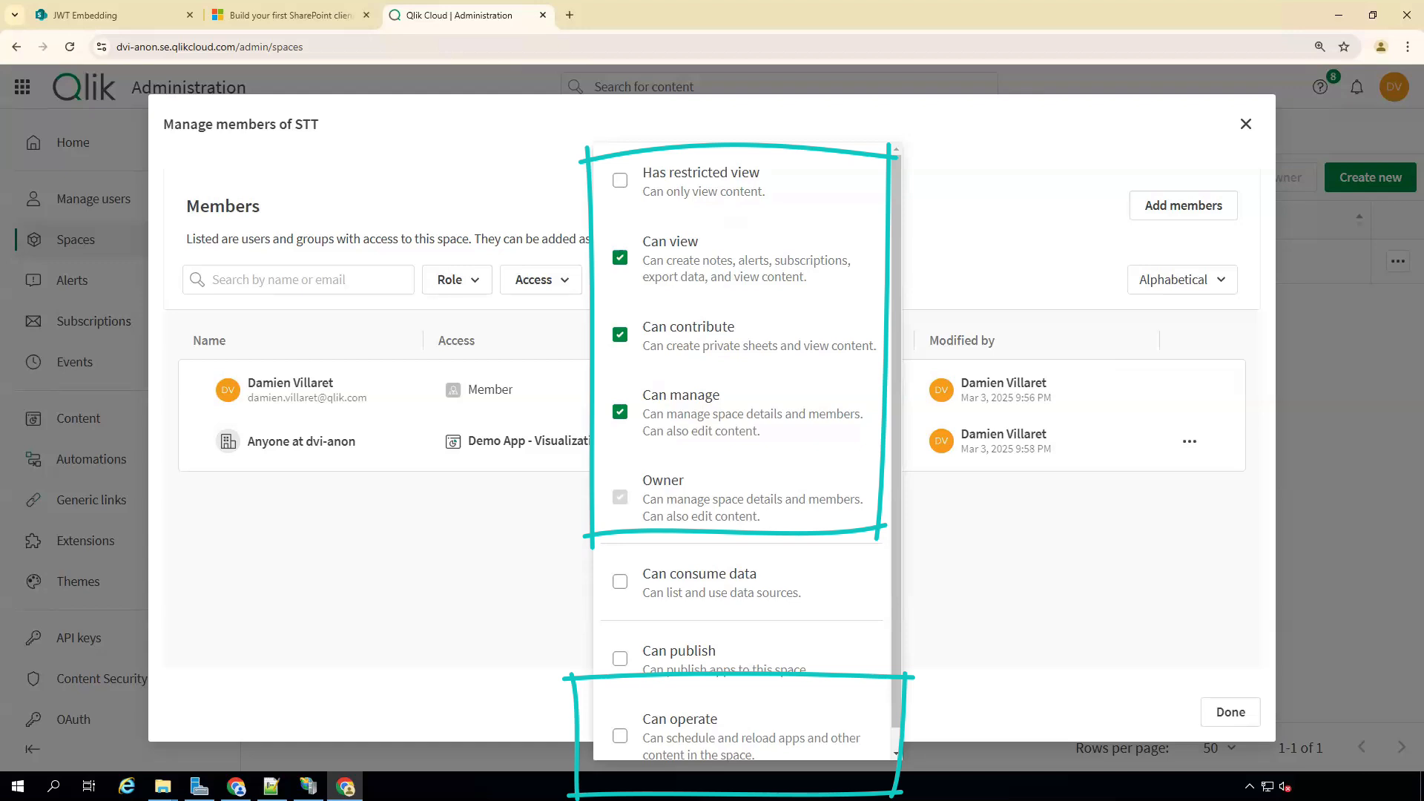
click(1231, 712)
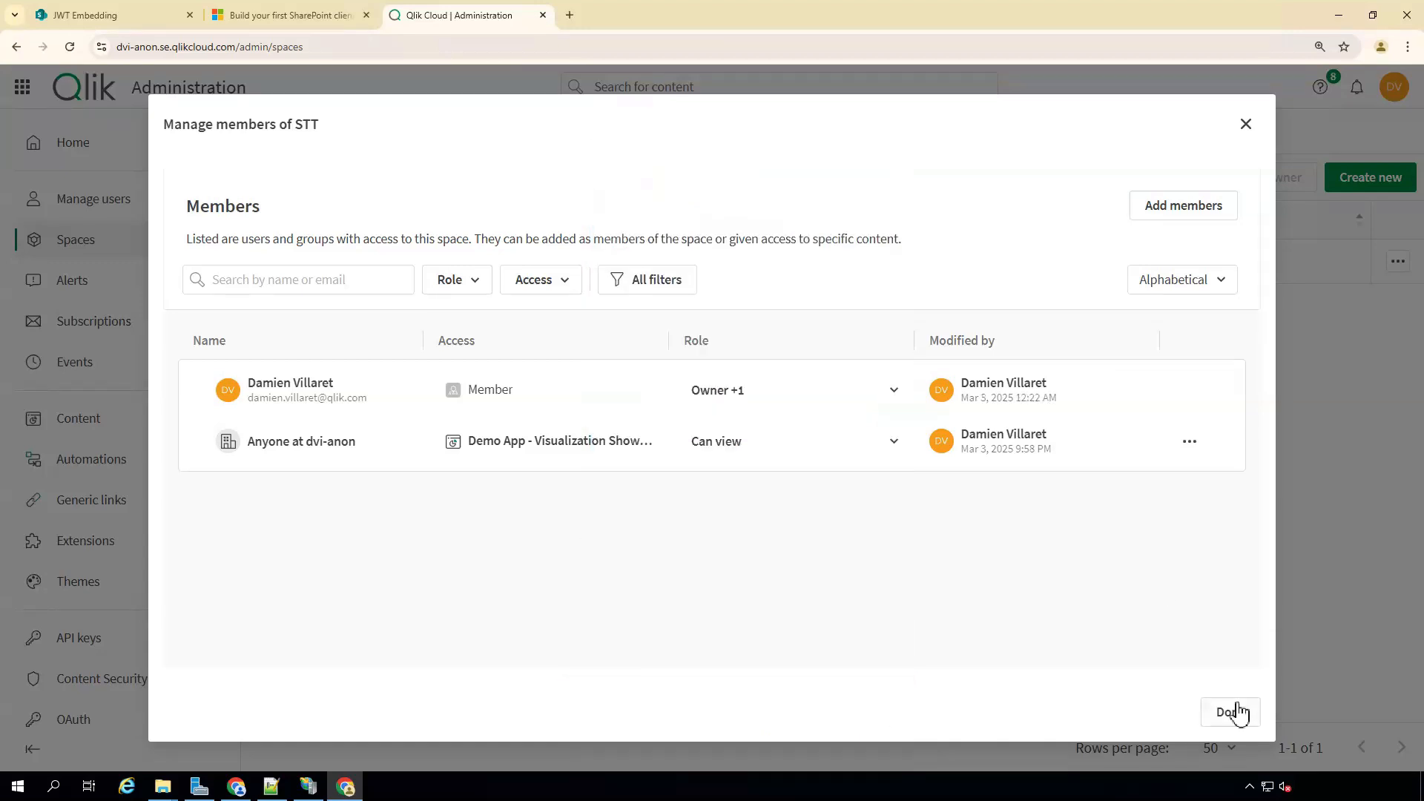
click(1232, 712)
Go to the hub of the dvi-anon tenant.
drag(239, 47, 359, 49)
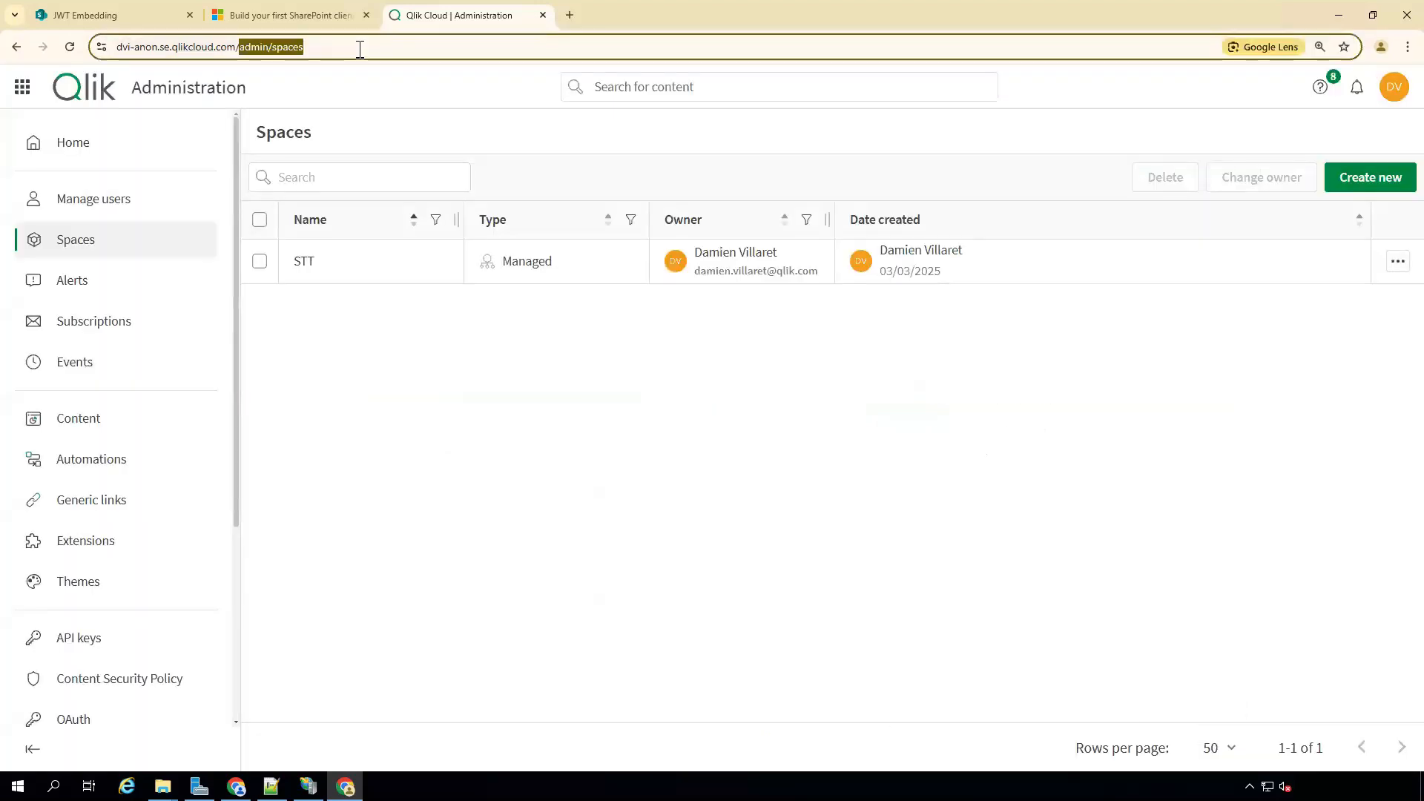
text(hub)
key(Return)
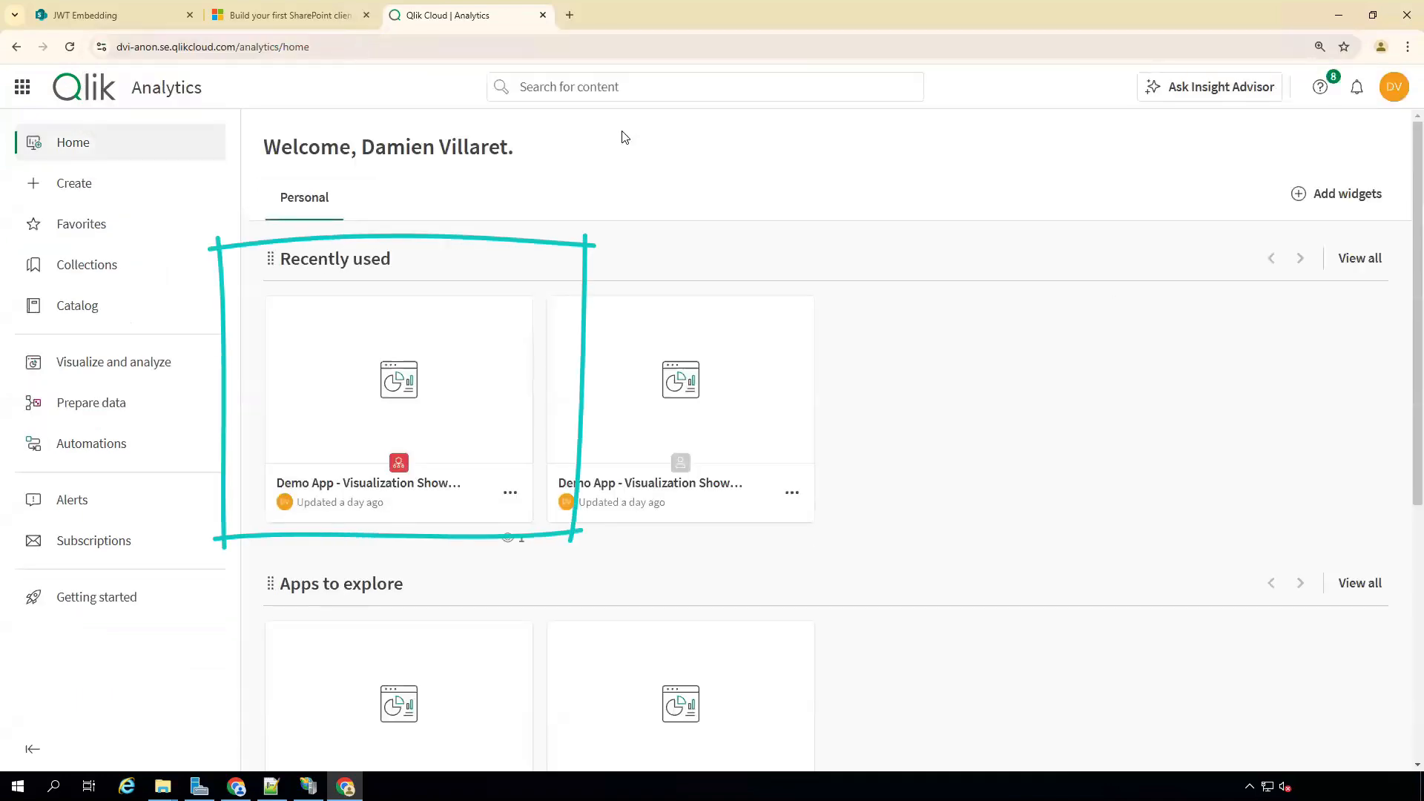
Share the recently used managed-space Demo App - Visualization Showcase with Anyone with the link, and open the settings for that link.
mouse_move(434, 323)
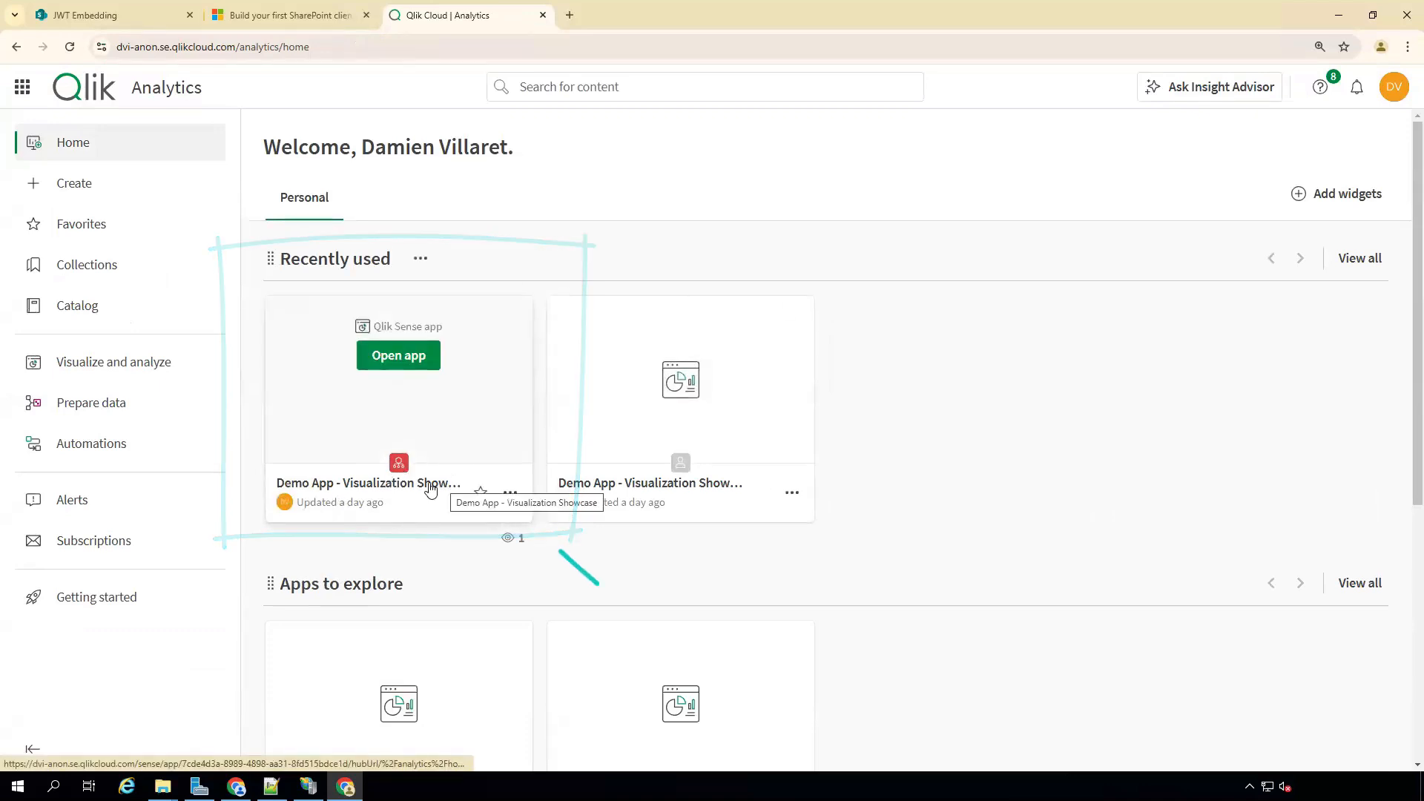
click(512, 494)
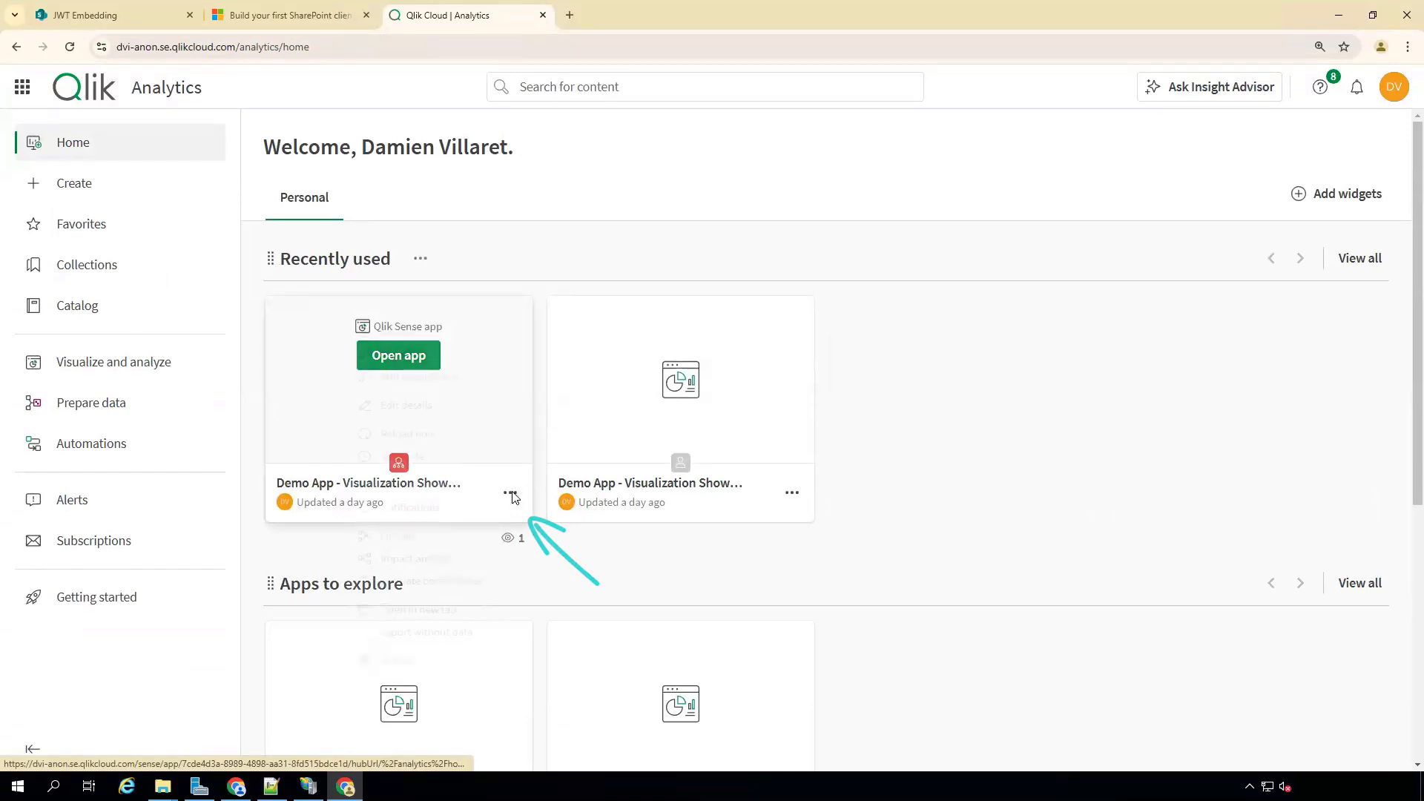
click(512, 495)
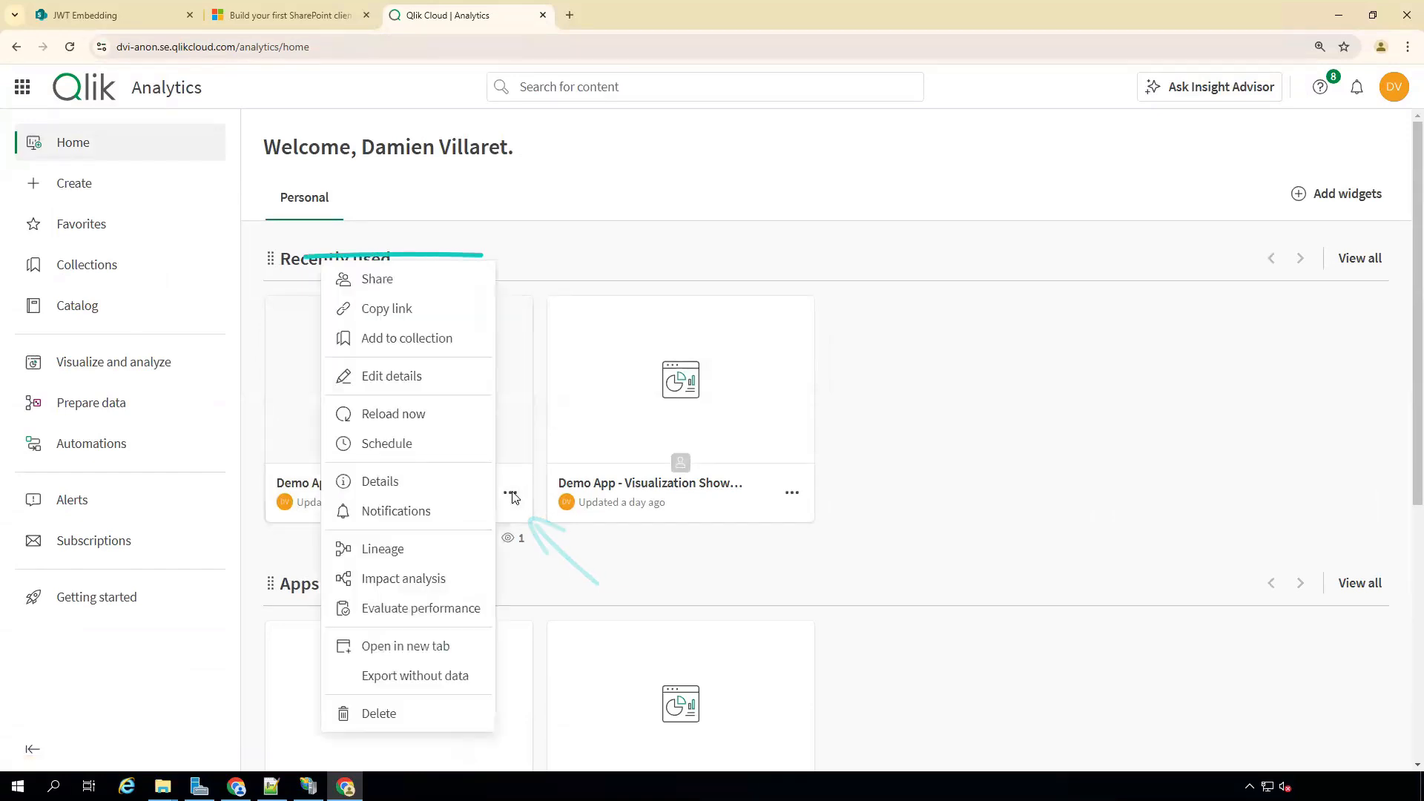
click(397, 284)
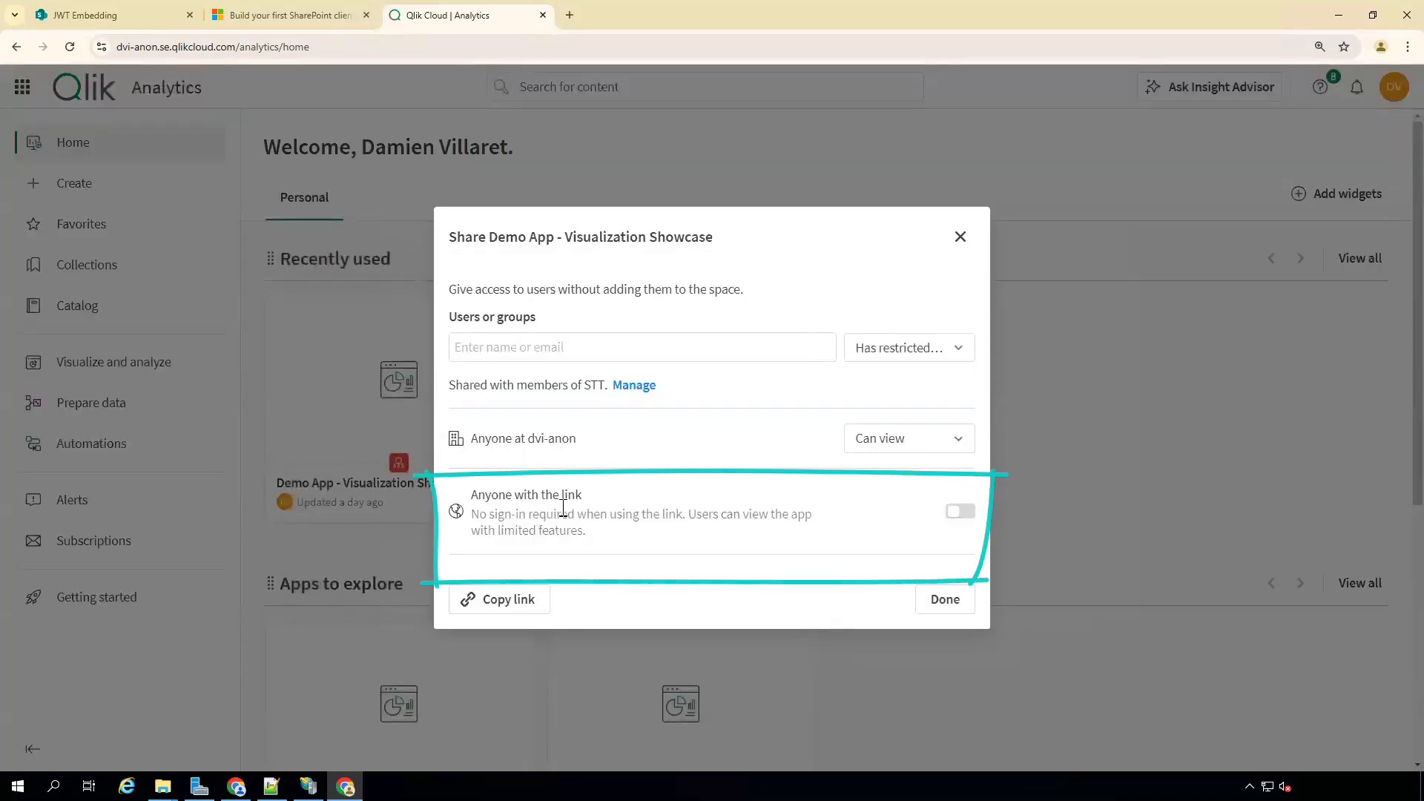
click(961, 512)
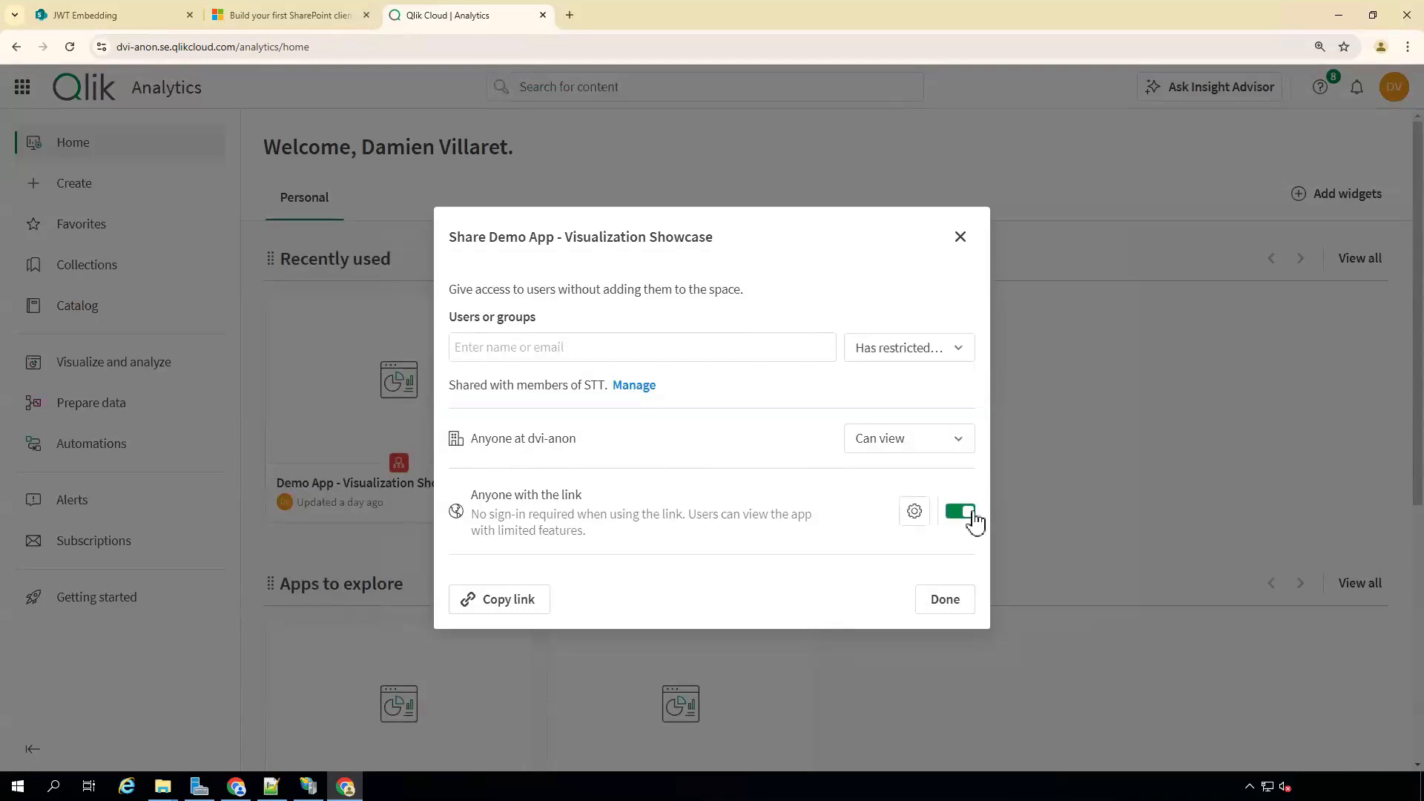
click(914, 512)
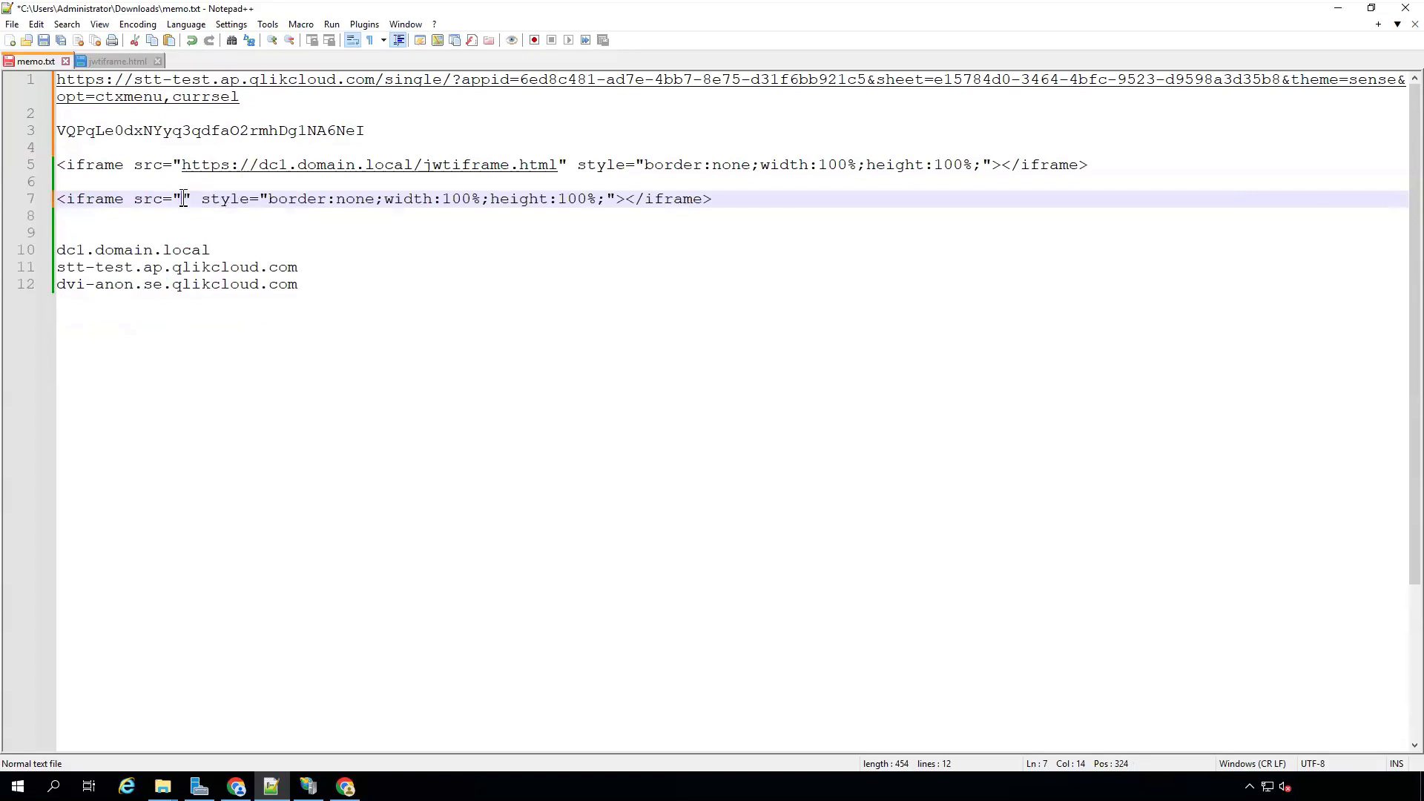
Paste the anonymous app link, including its eac access code, into the empty src attribute of memo.txt's second iframe and highlight the code.
right_click(185, 207)
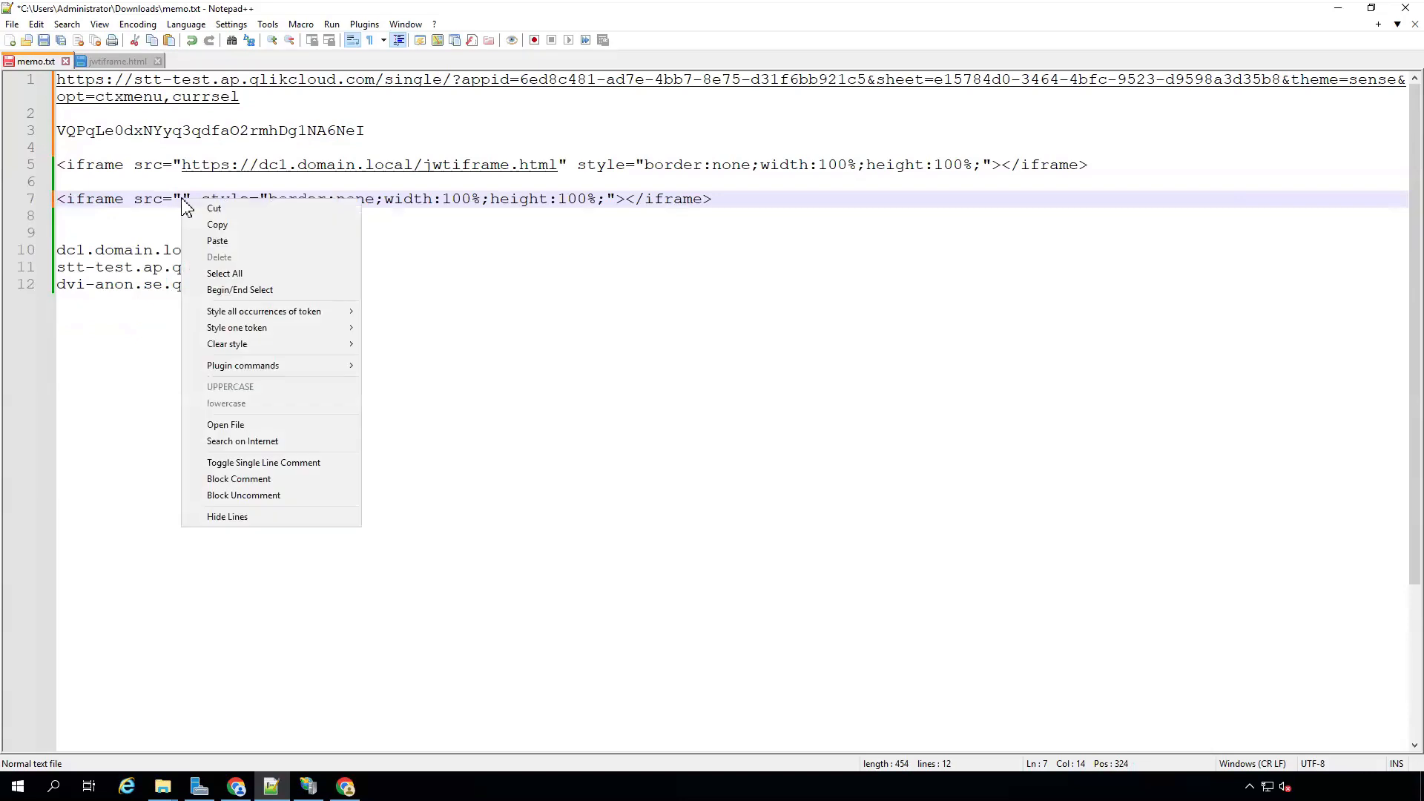
click(213, 244)
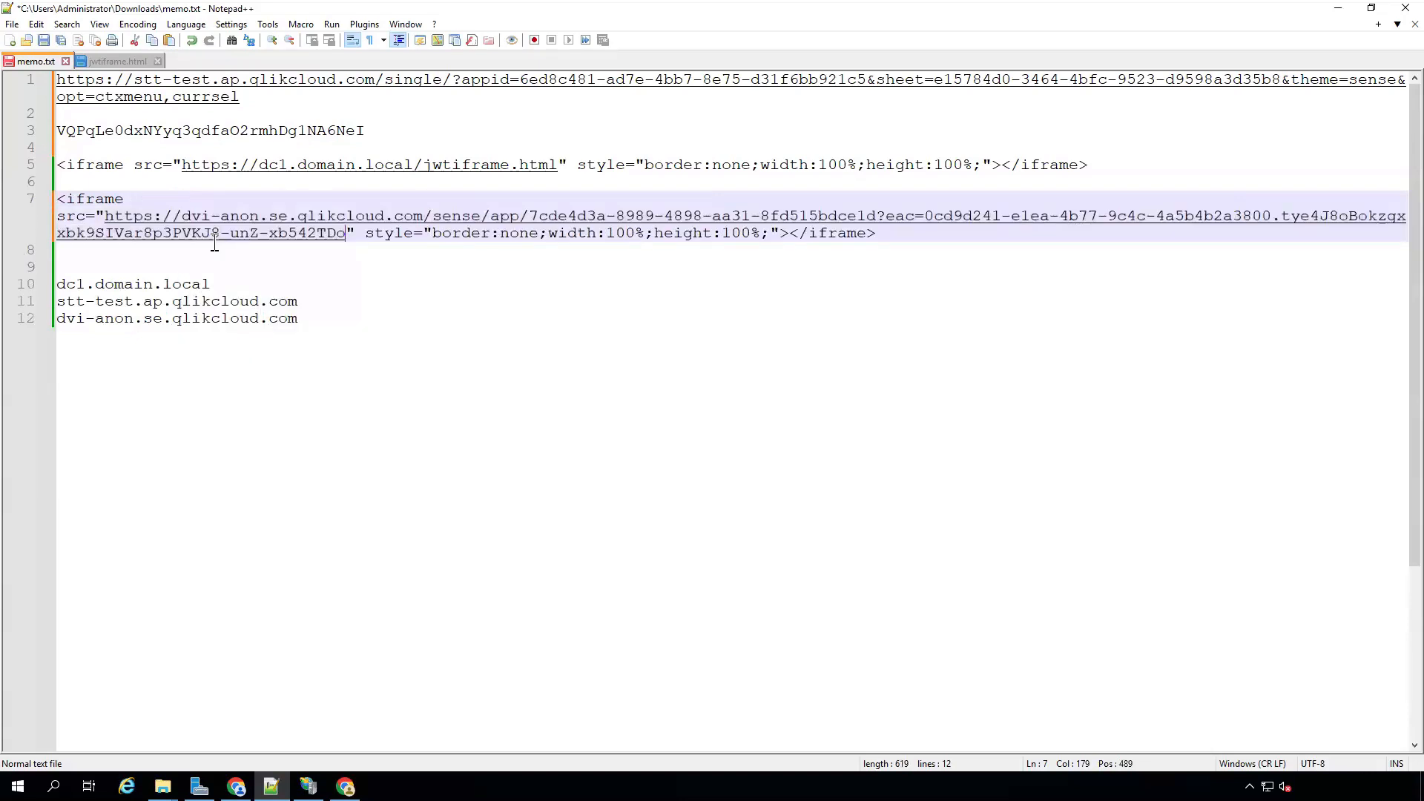
drag(346, 234, 696, 191)
drag(848, 191, 929, 216)
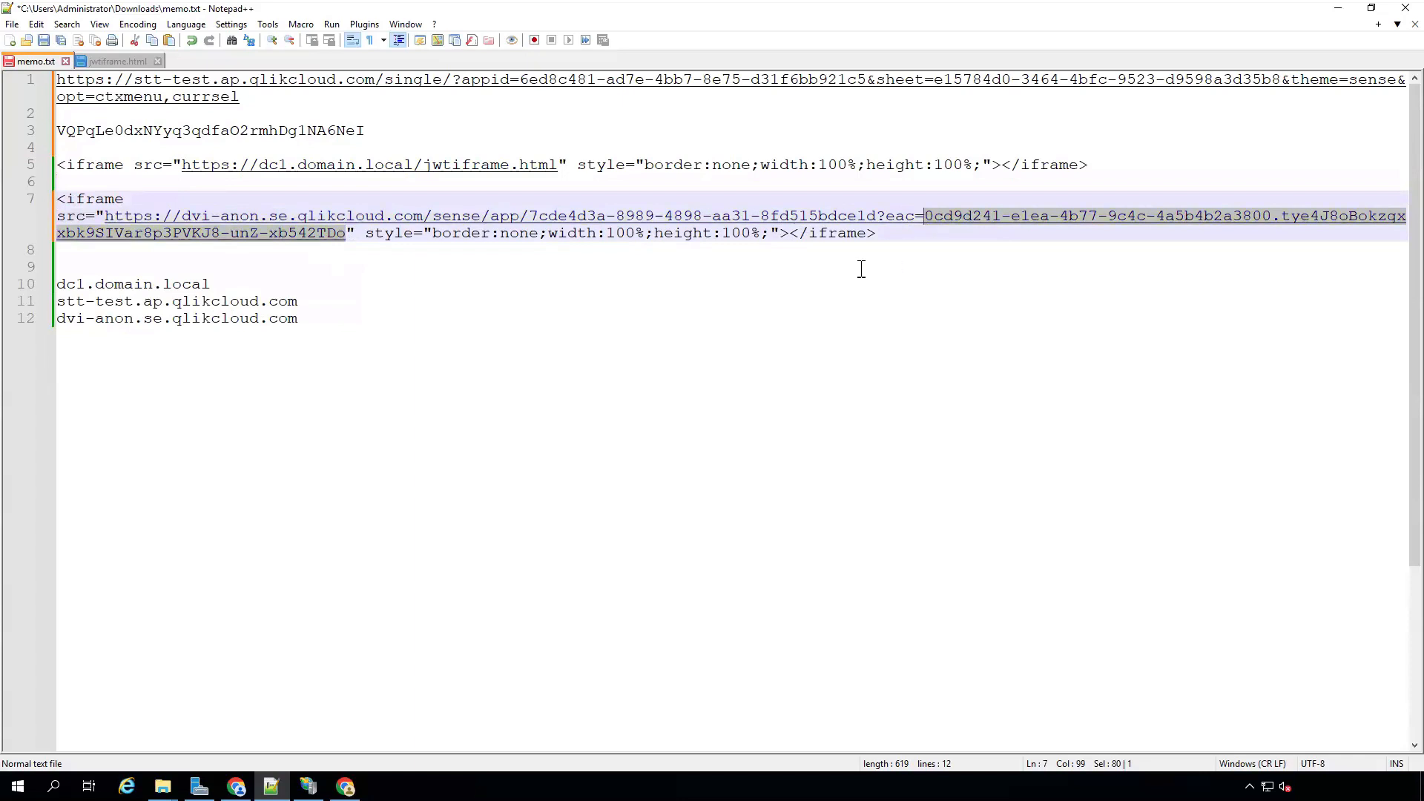
key(Down)
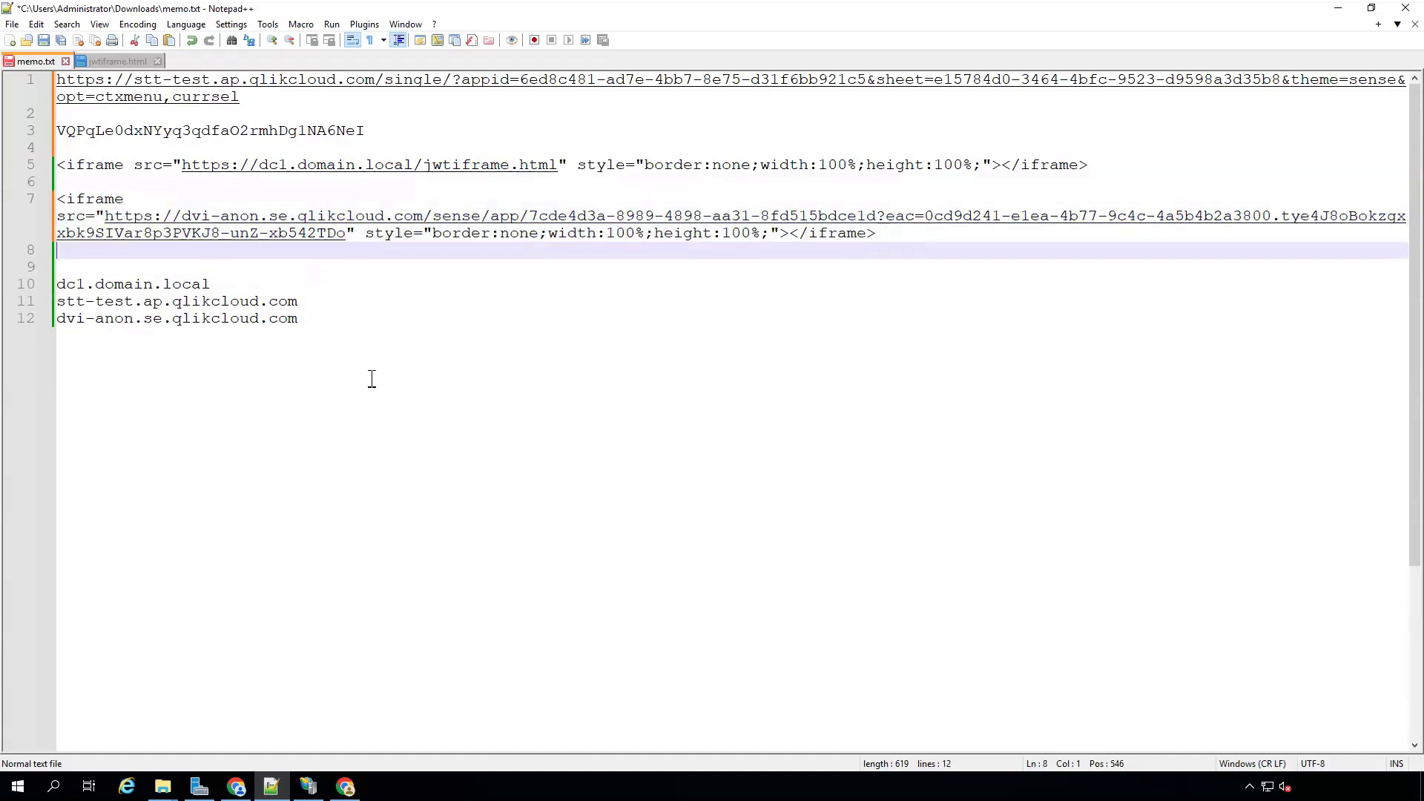
Copy the domain dvi-anon.se.qlikcloud.com from the last line of memo.txt.
click(308, 319)
drag(298, 319, 57, 320)
right_click(98, 323)
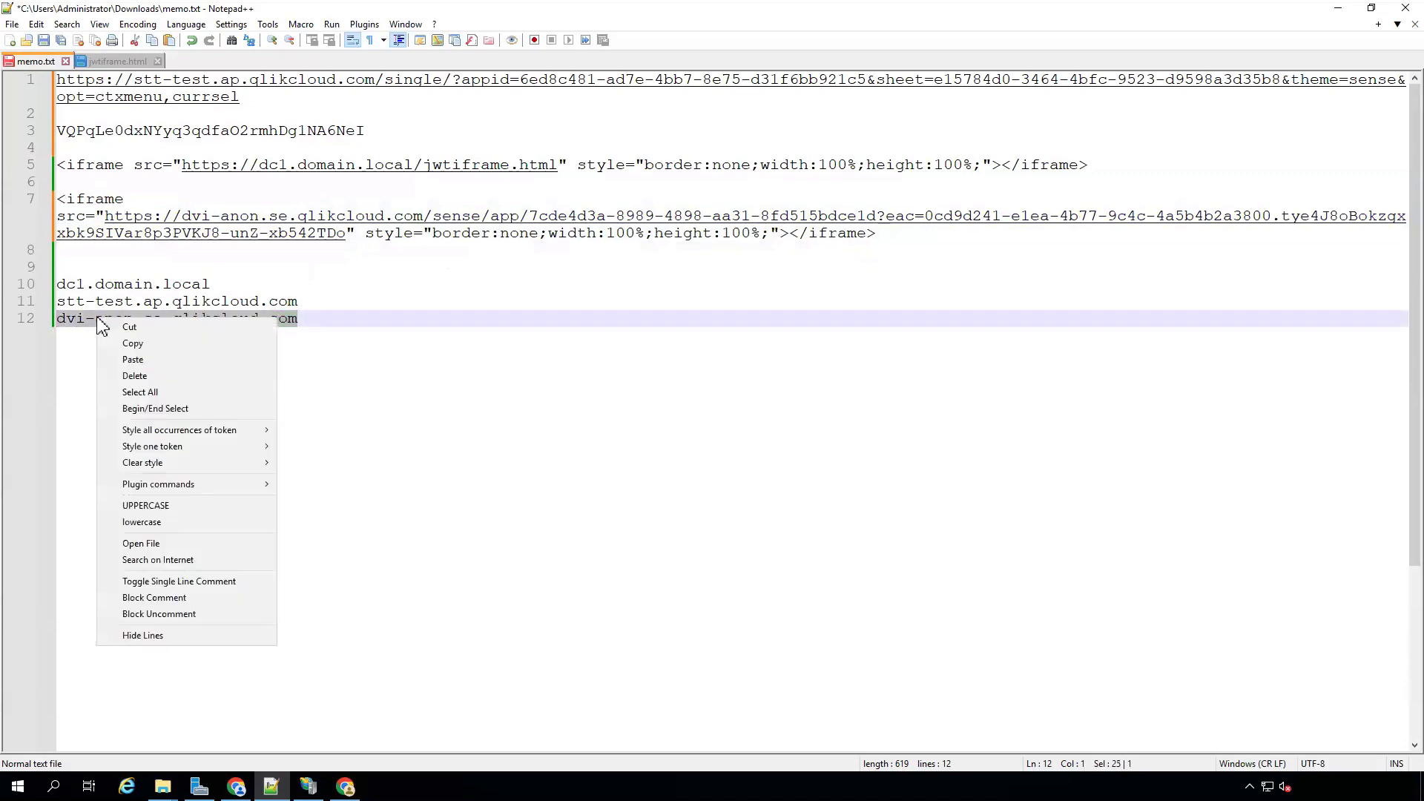
click(133, 345)
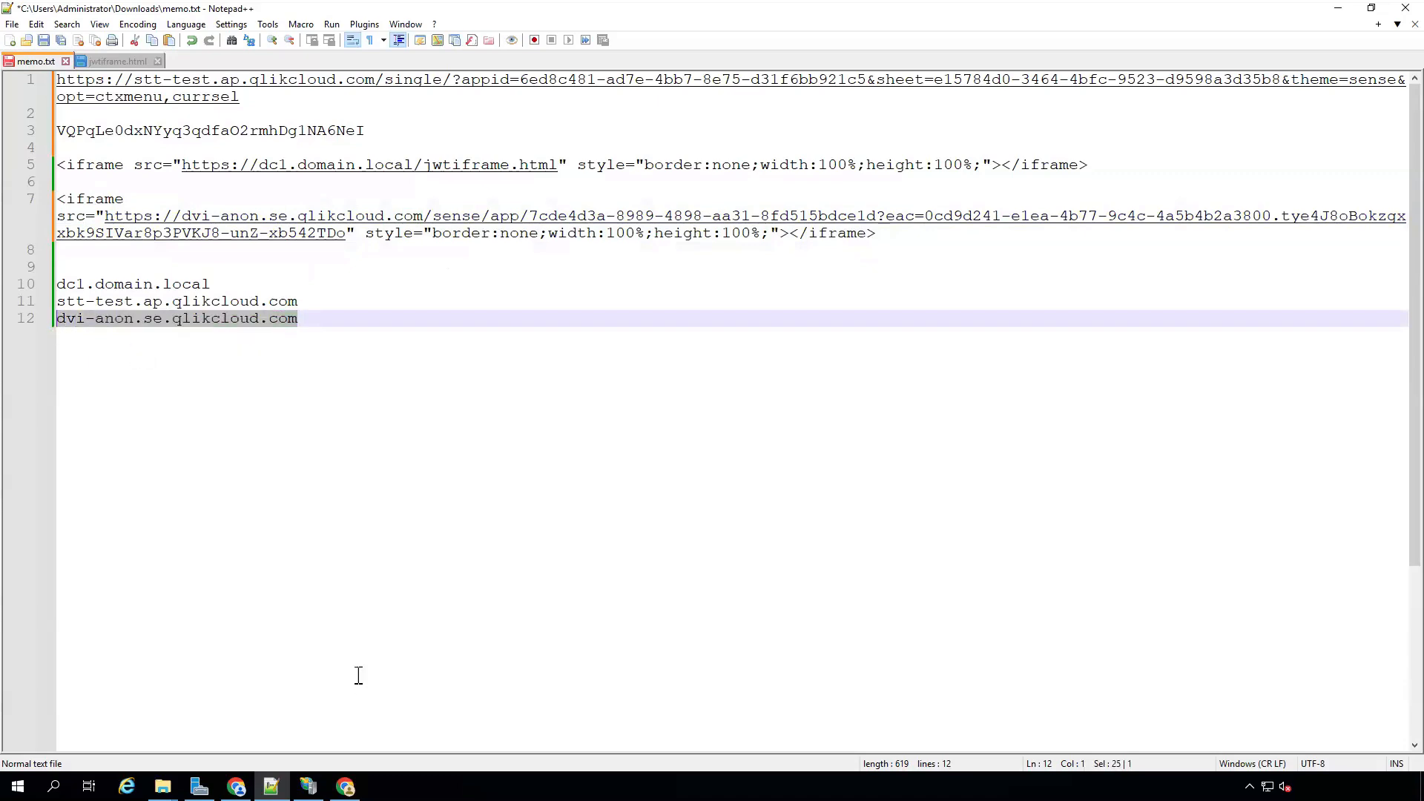
Switch to the browser and open the HTML Field Security page in the Embedded Content Qlik Cloud SharePoint site's settings.
click(345, 786)
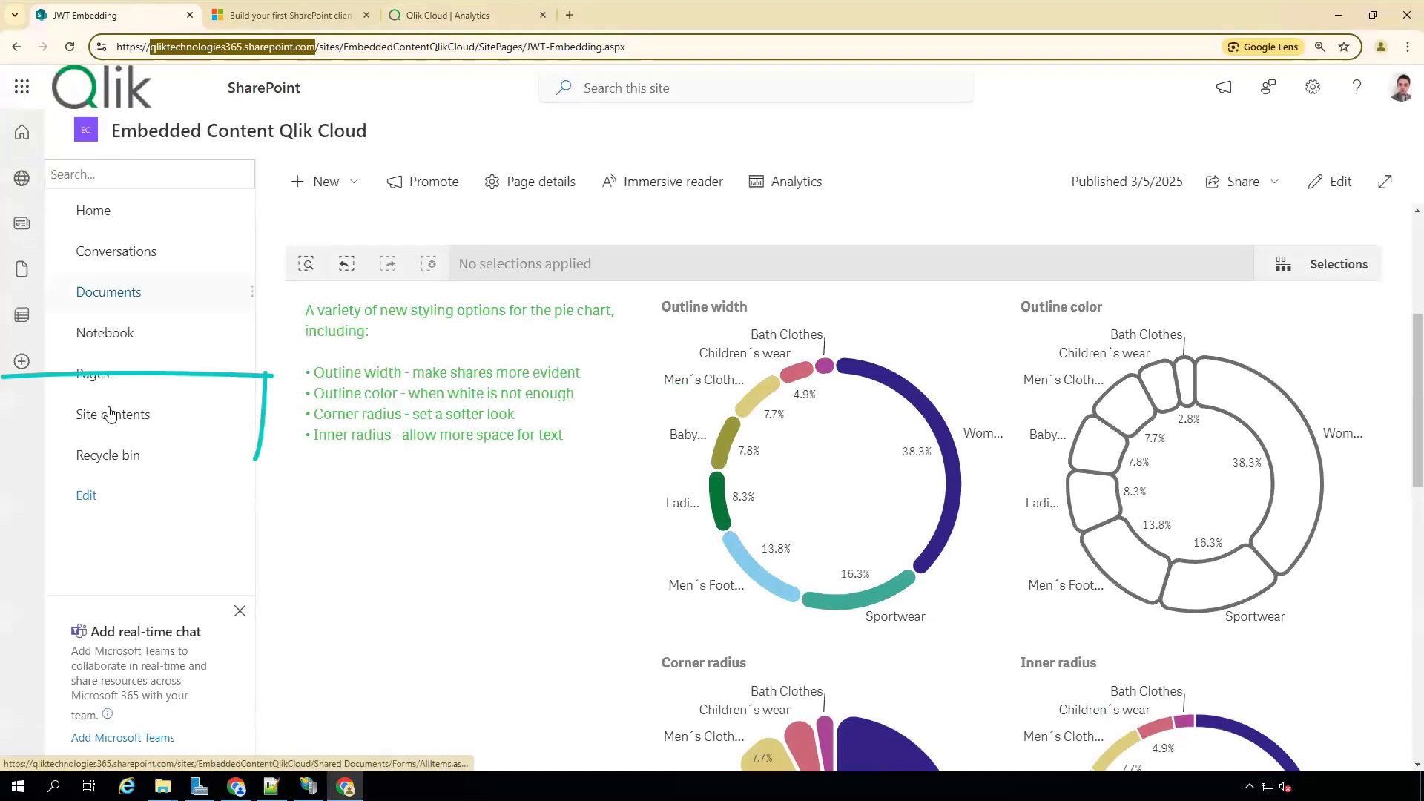
click(138, 418)
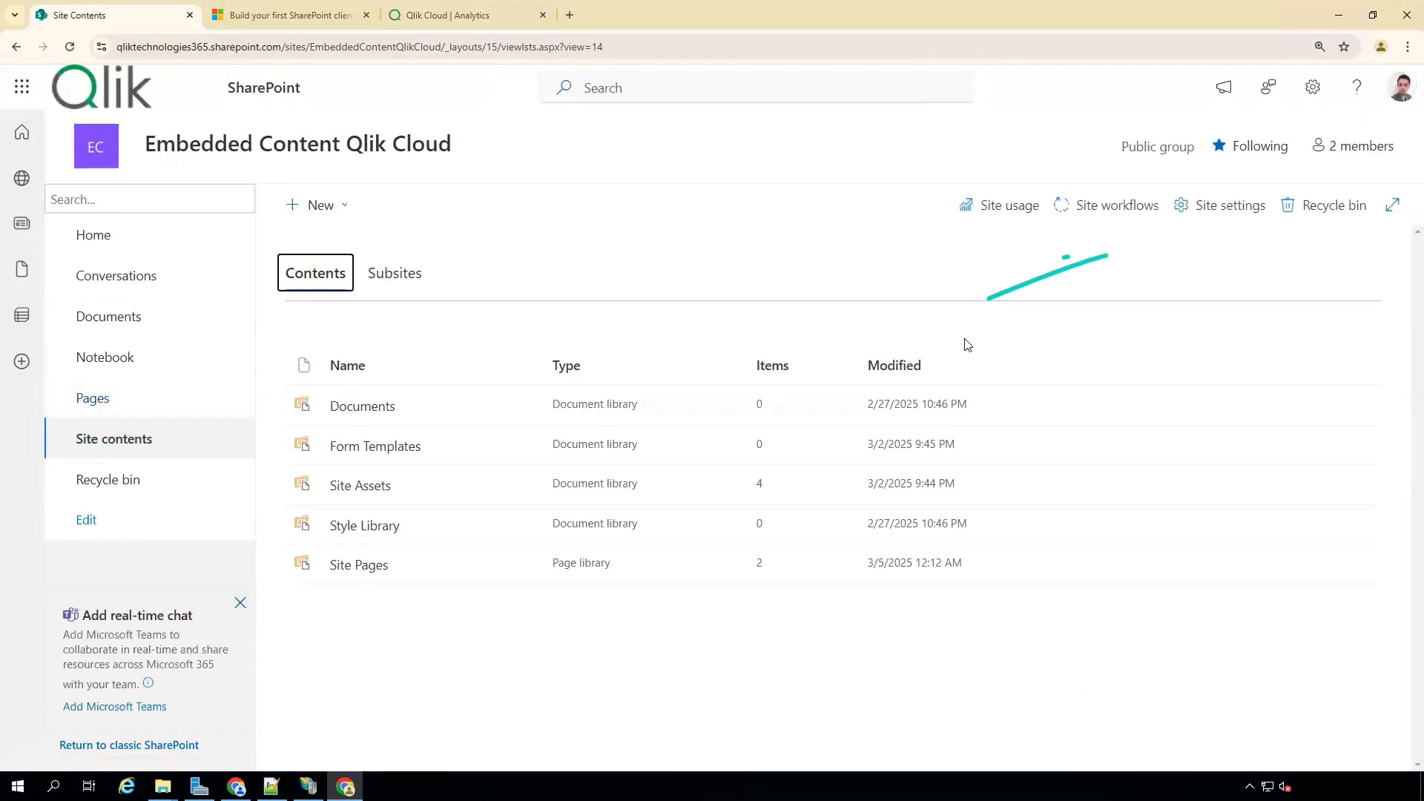
click(1230, 207)
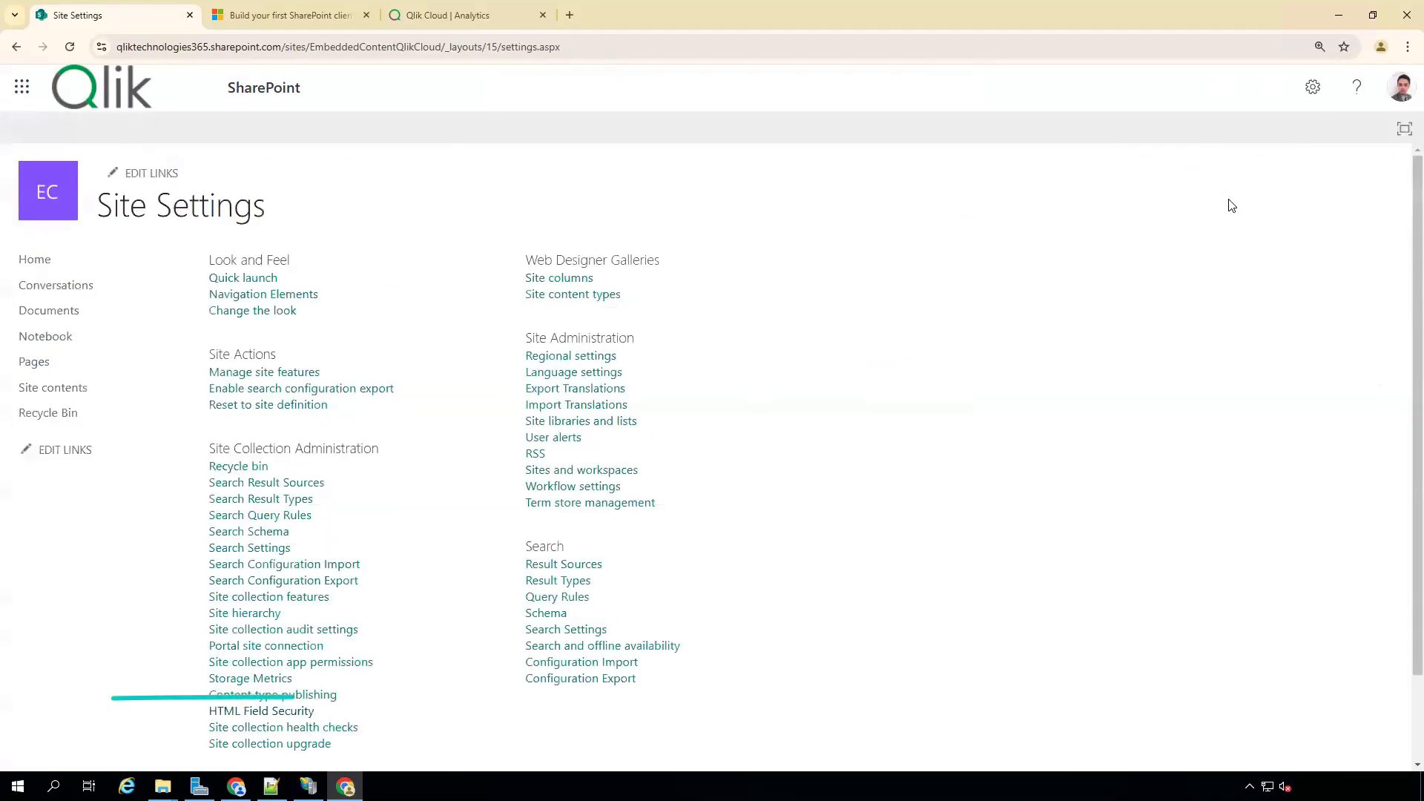
click(294, 713)
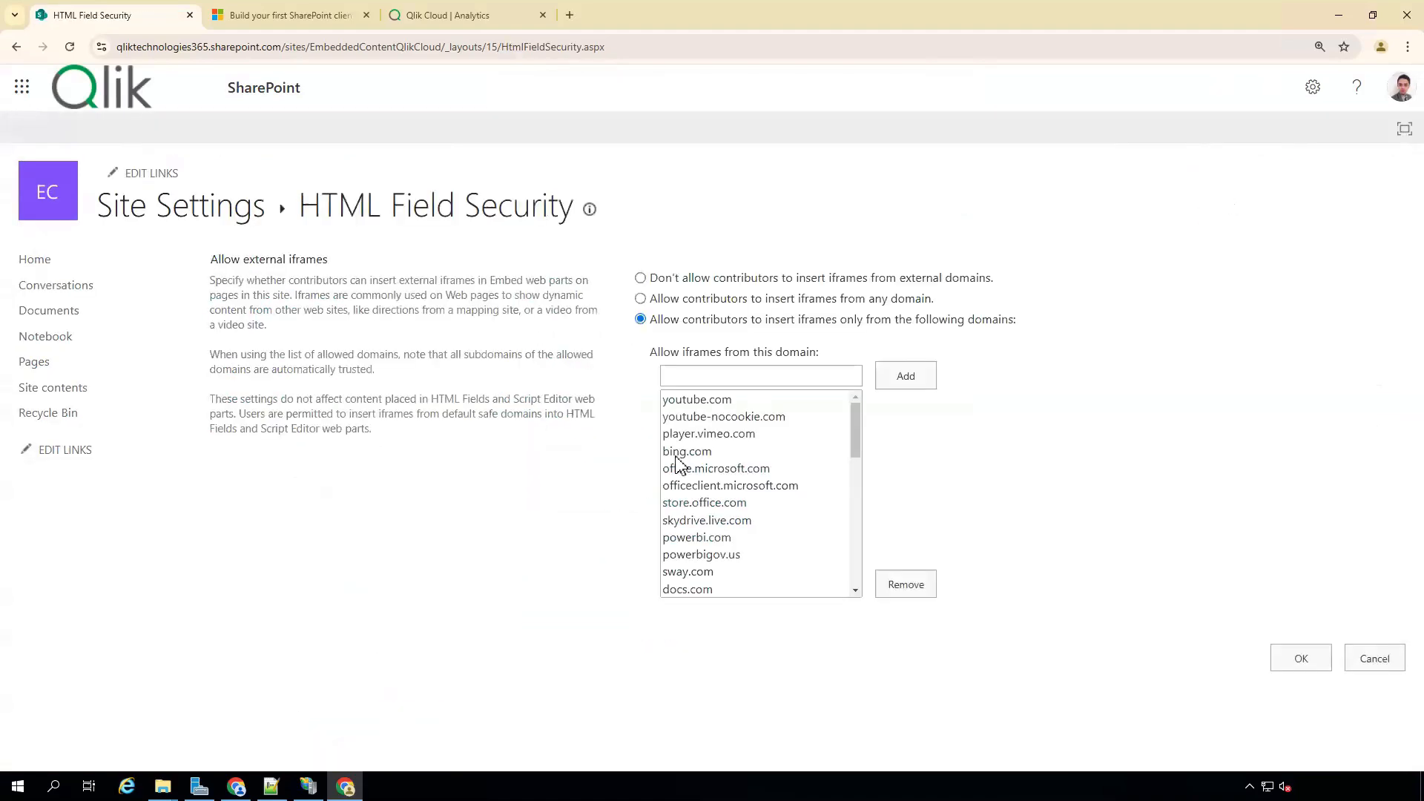
Add the copied domain dvi-anon.se.qlikcloud.com to the site's allowed iframe domains and save the HTML Field Security settings.
click(772, 376)
right_click(771, 376)
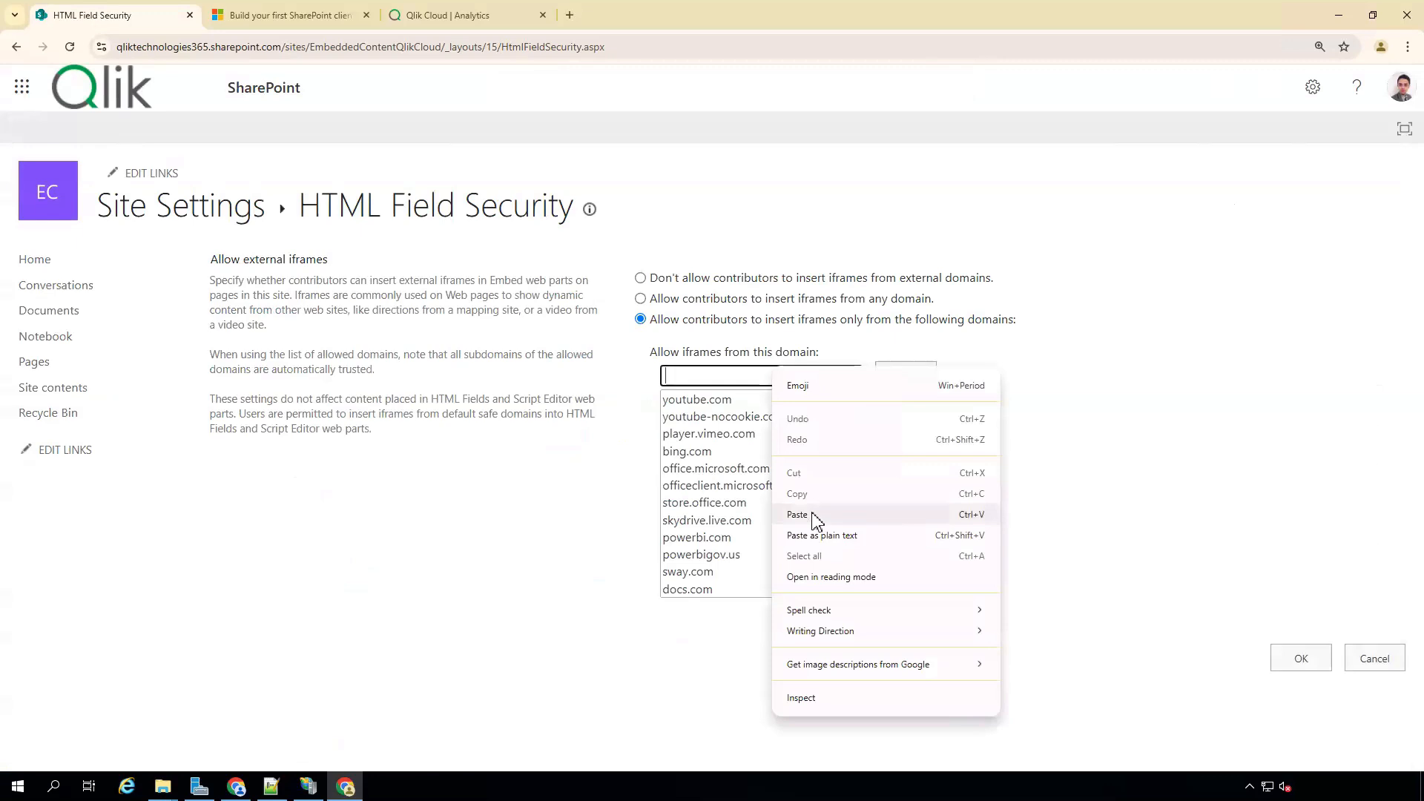
click(798, 514)
click(906, 375)
scroll(788, 508, down, 10)
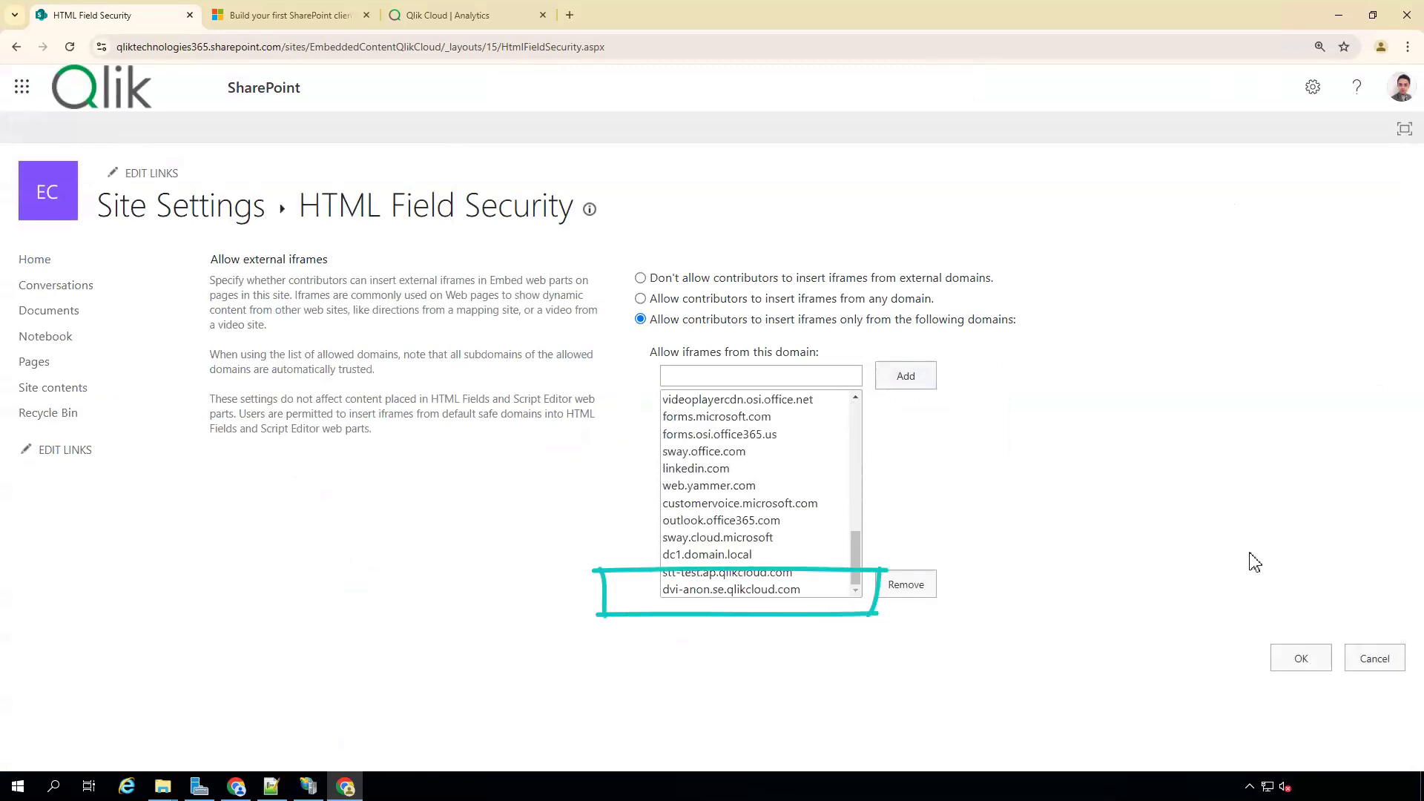
click(1302, 660)
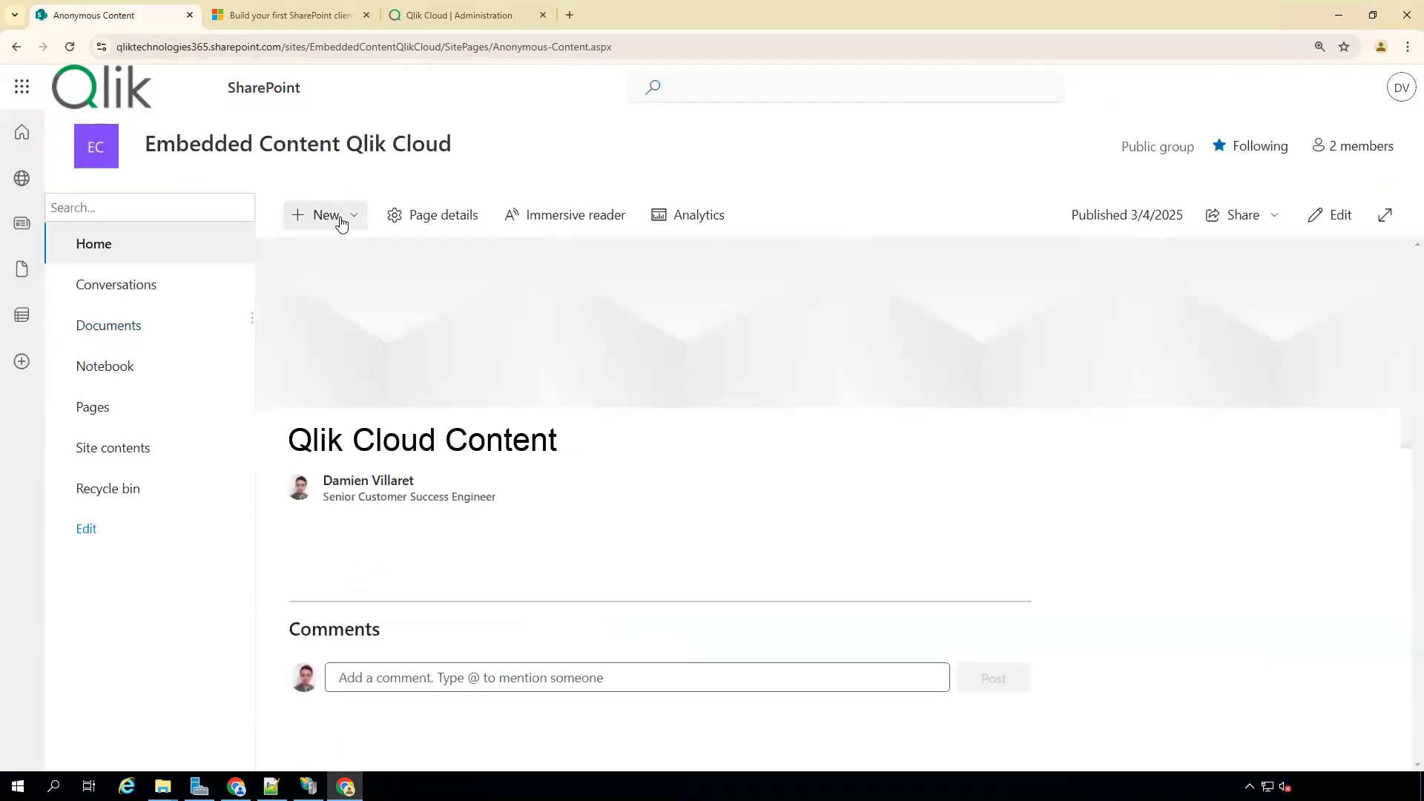
Create a site page from the Blank template, title it "Anonymous access", and add an Embed web part.
click(341, 222)
click(315, 327)
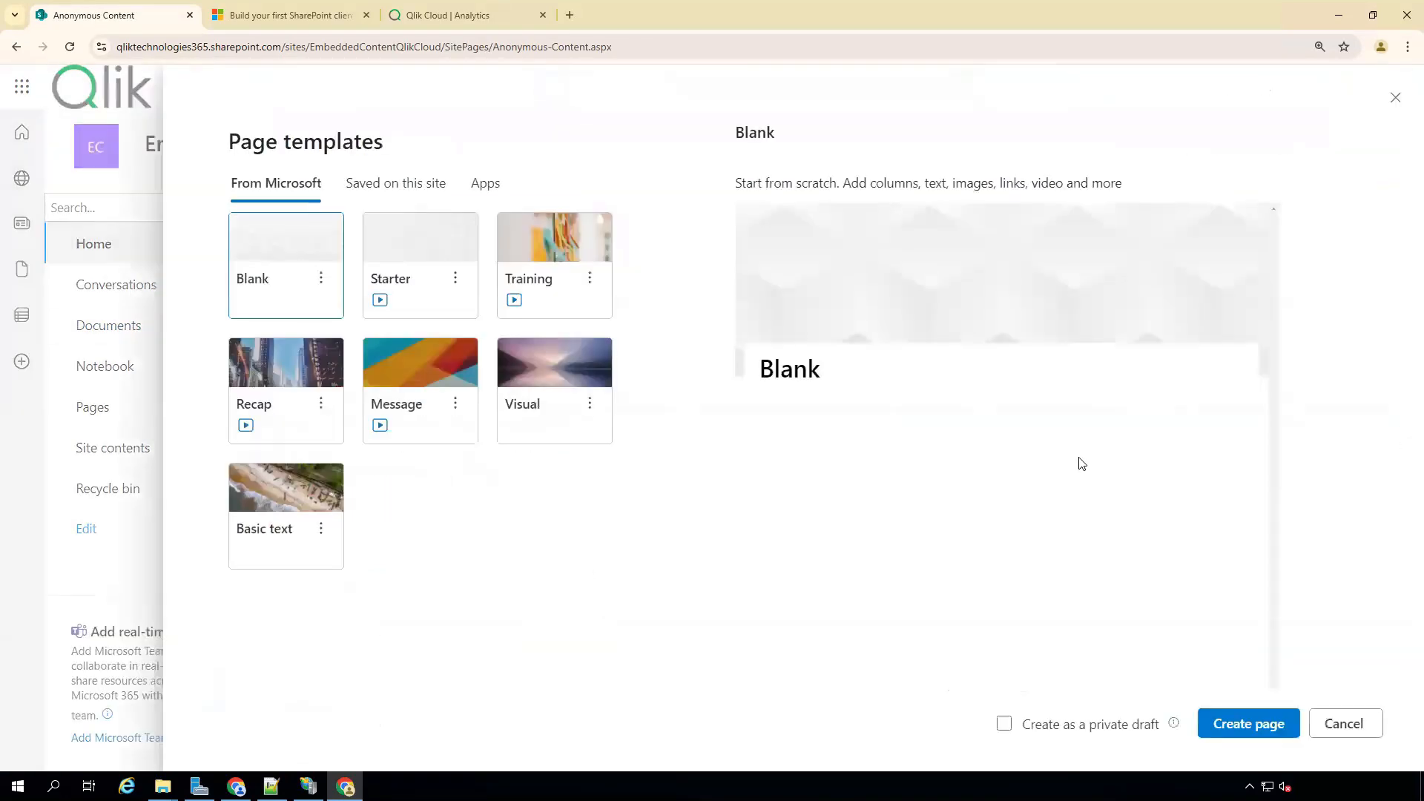
click(1241, 725)
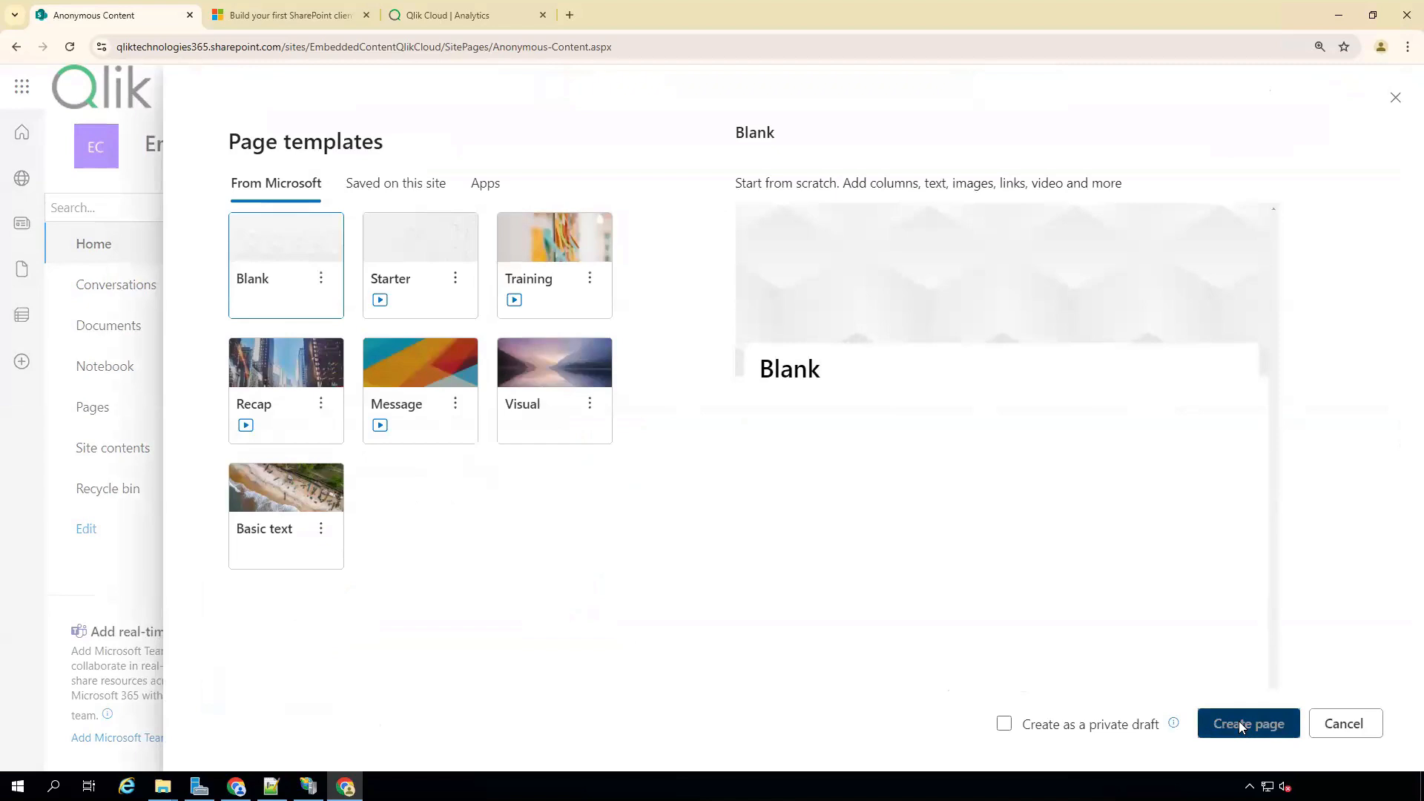
text(Anonymous access)
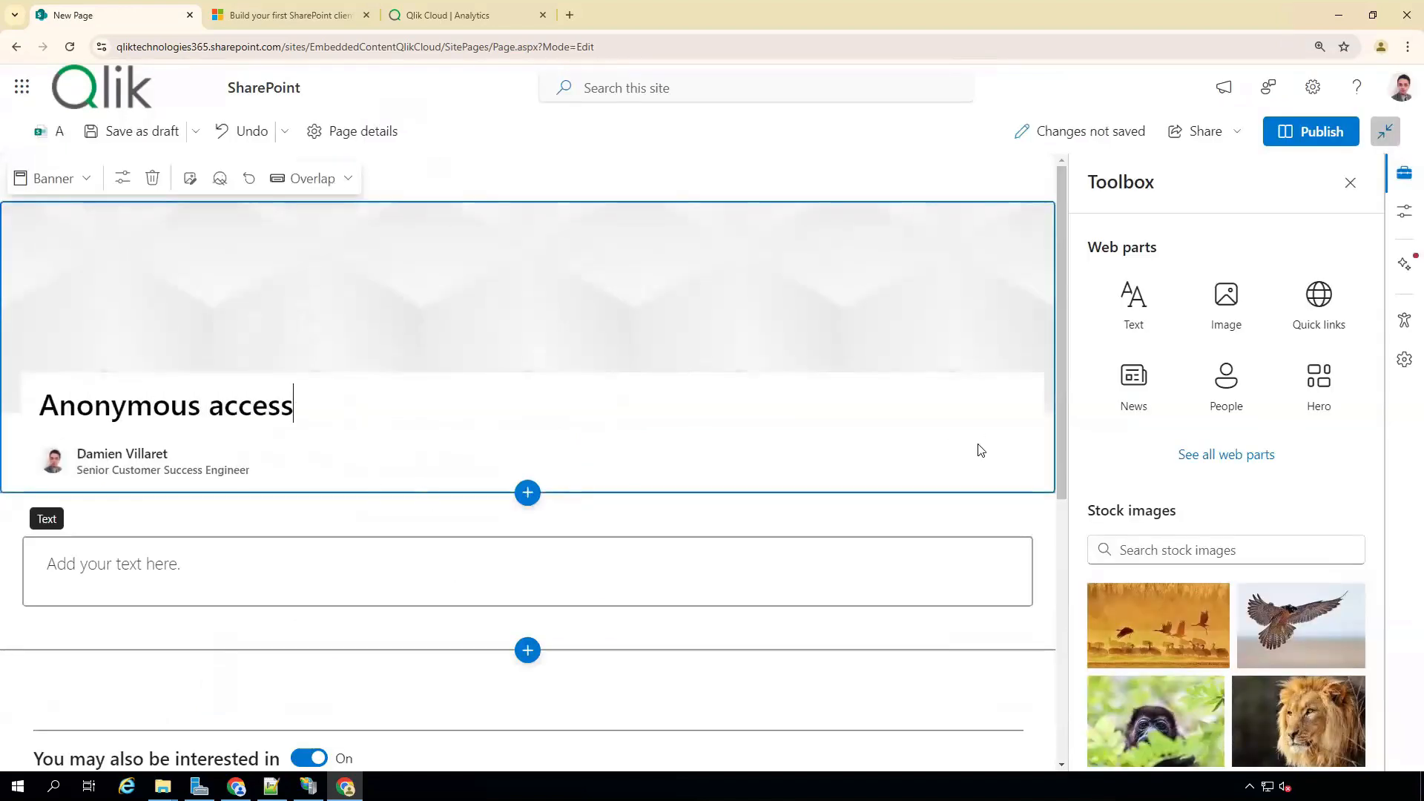
click(1226, 454)
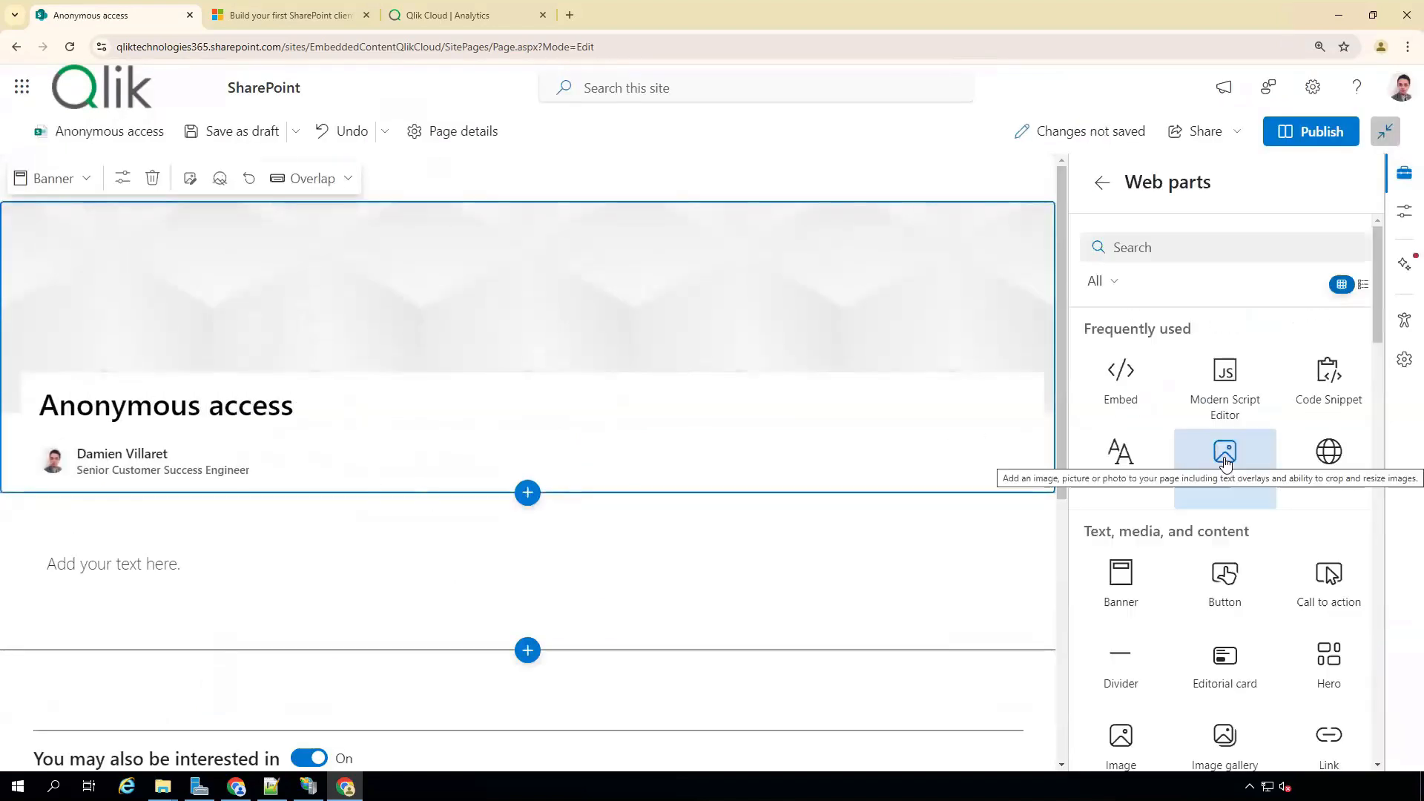
click(1119, 375)
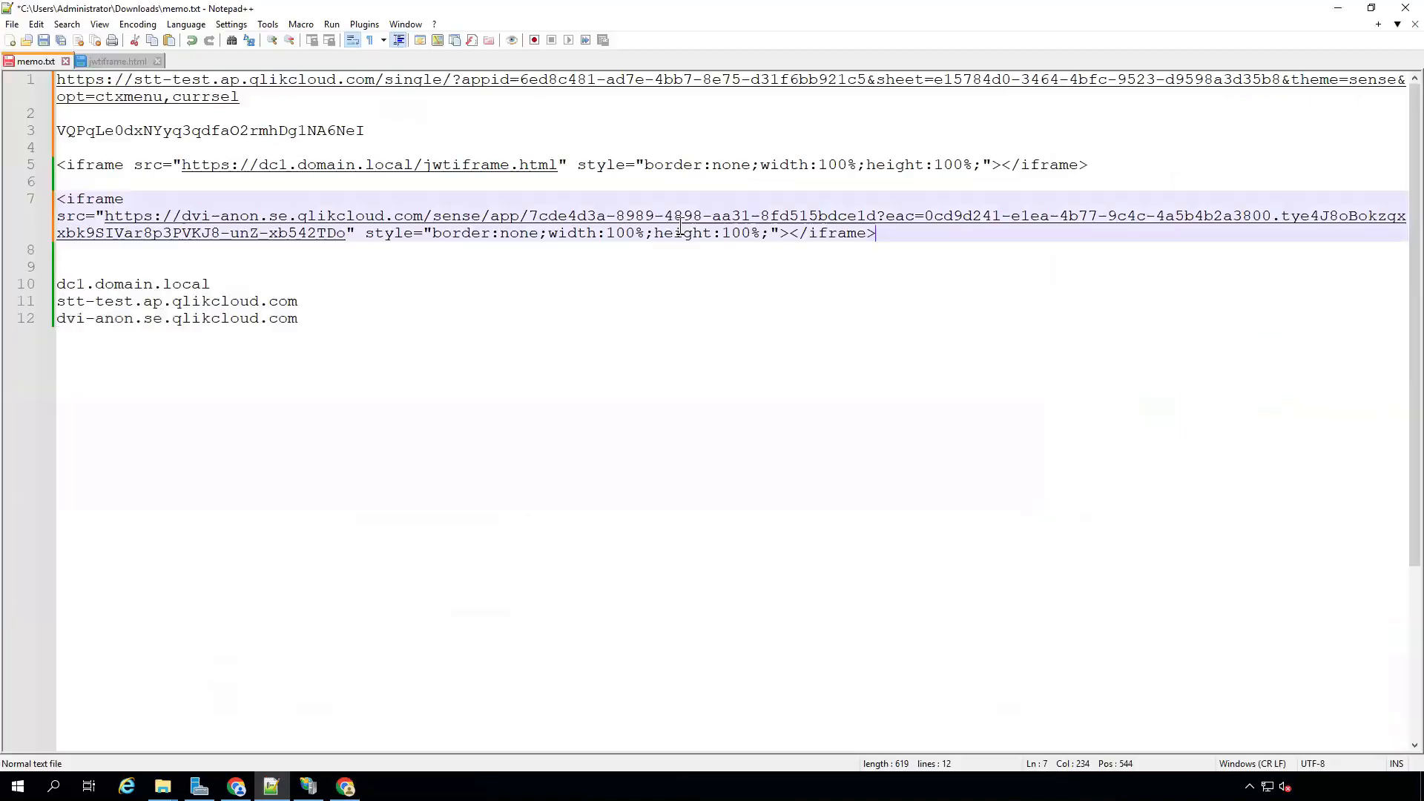
Copy memo.txt's second iframe code, including its eac access code, into the Embed web part's embed code field and publish the page.
drag(877, 233, 61, 200)
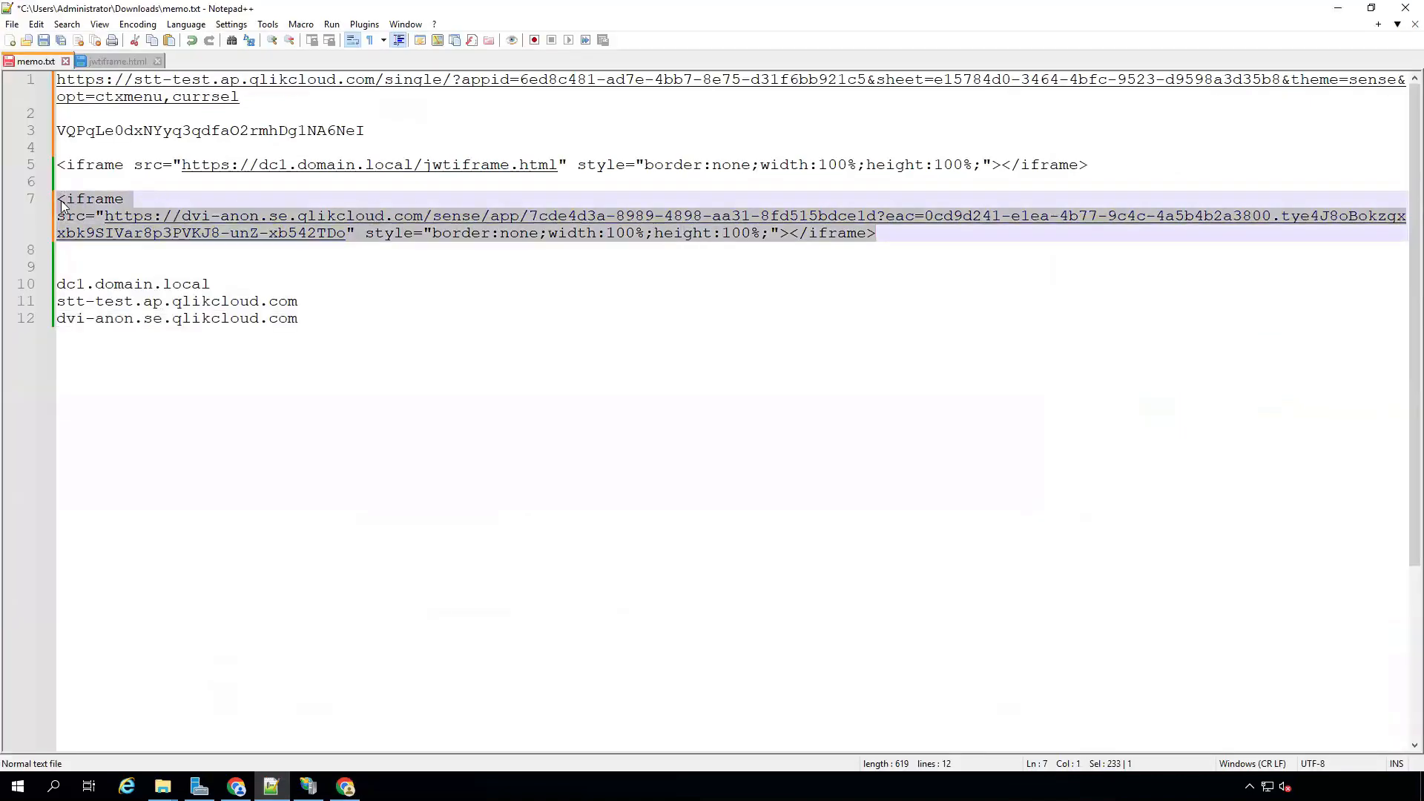
right_click(61, 200)
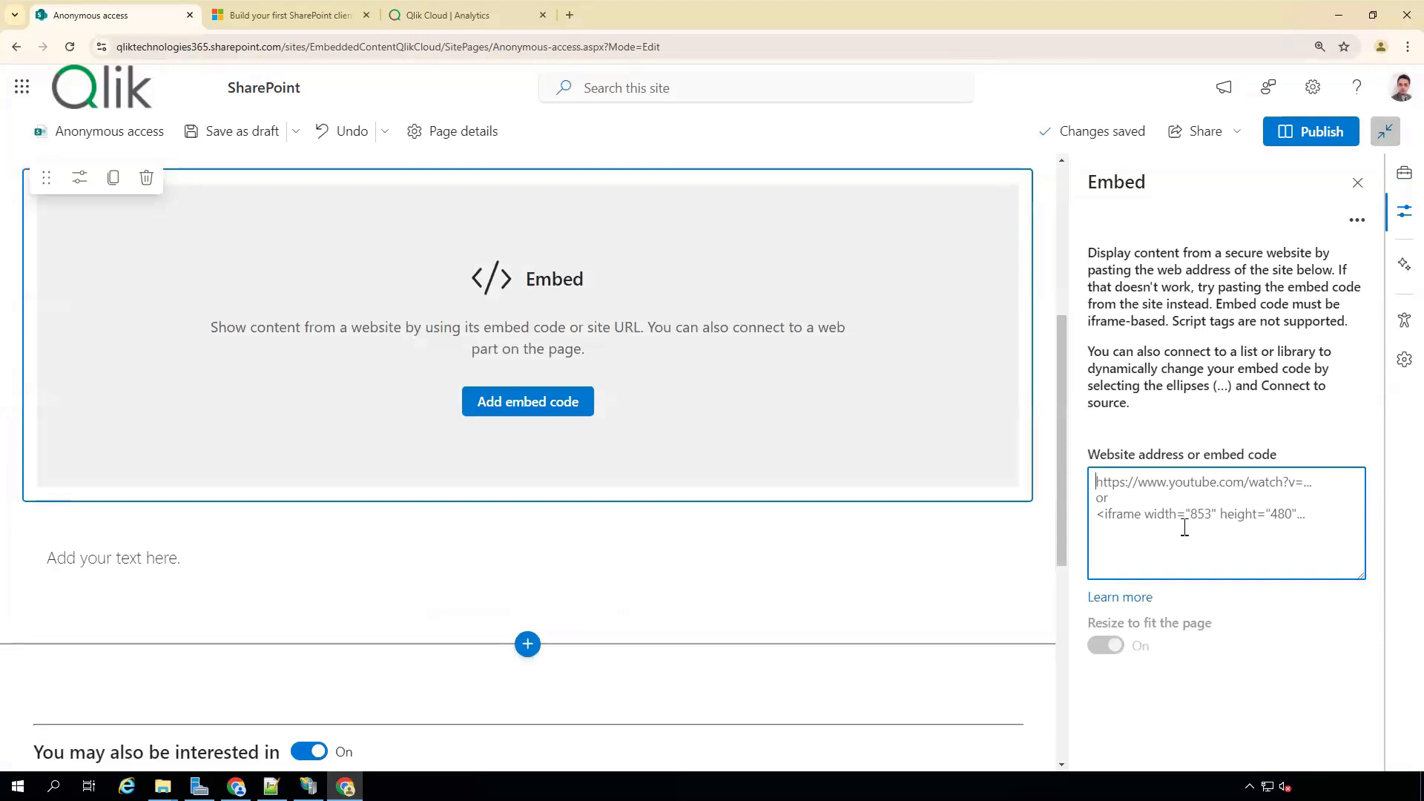
right_click(1186, 527)
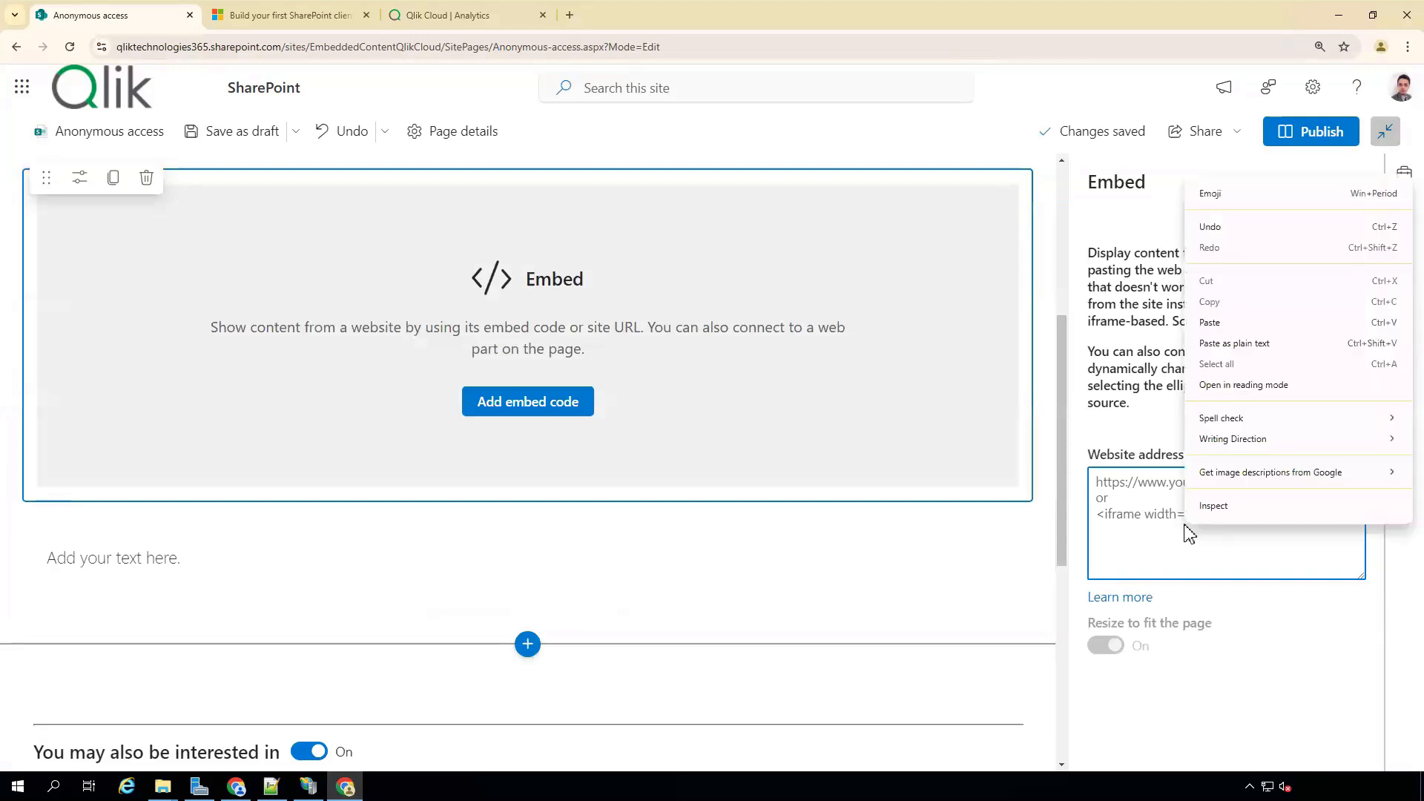
click(1233, 324)
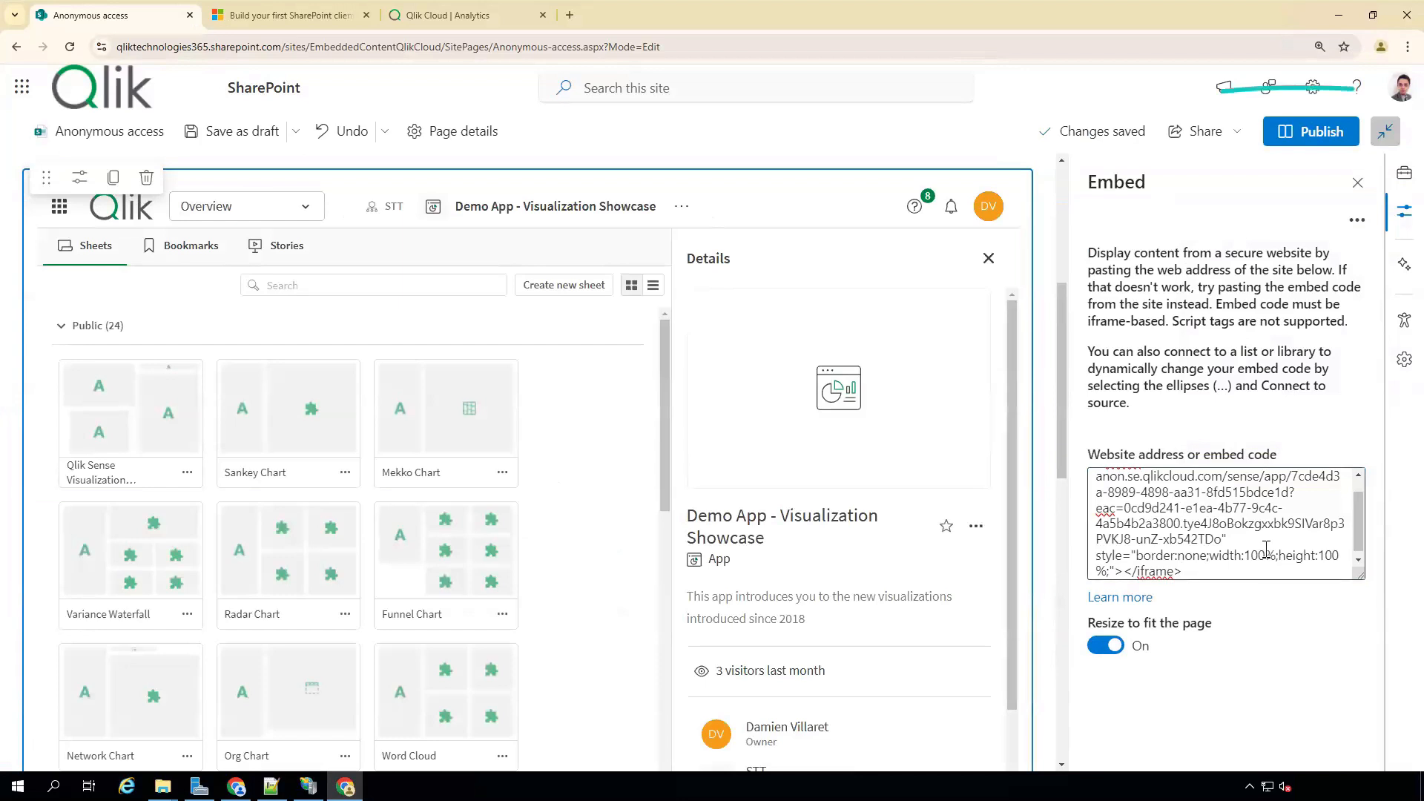
click(1301, 133)
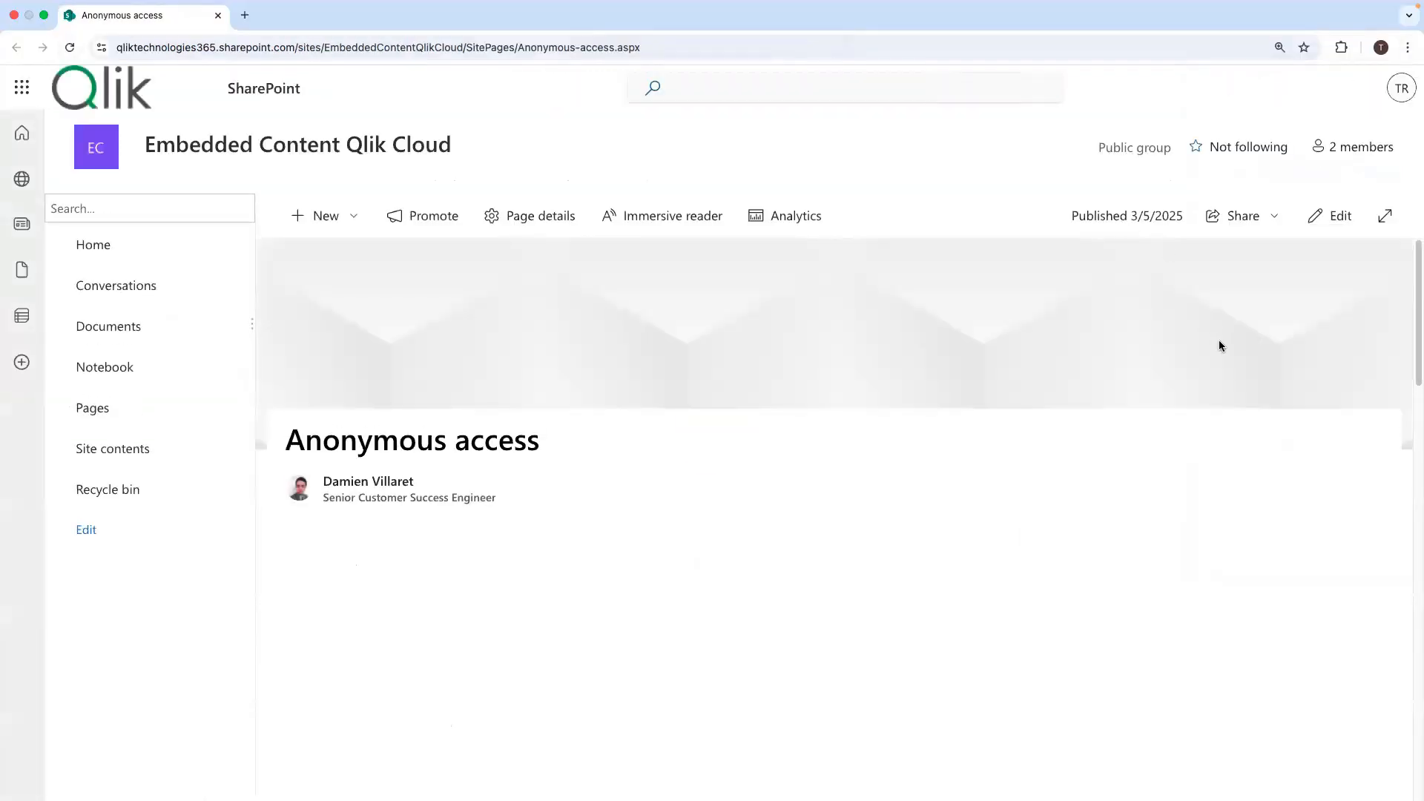
Check the published Anonymous access page by opening the Pie Chart Styling sheet in the embedded Qlik app.
scroll(1307, 444, down, 10)
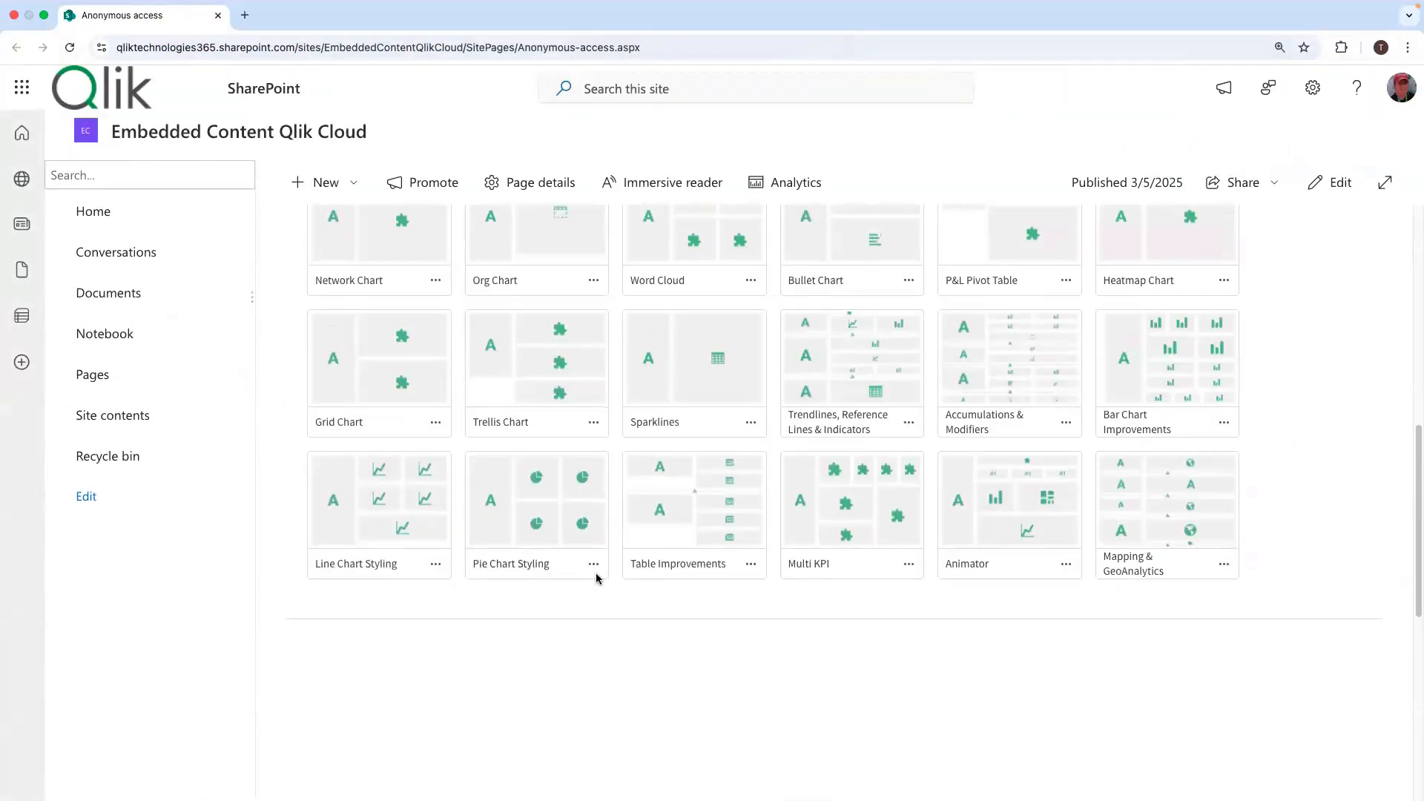
click(549, 519)
scroll(1345, 348, up, 5)
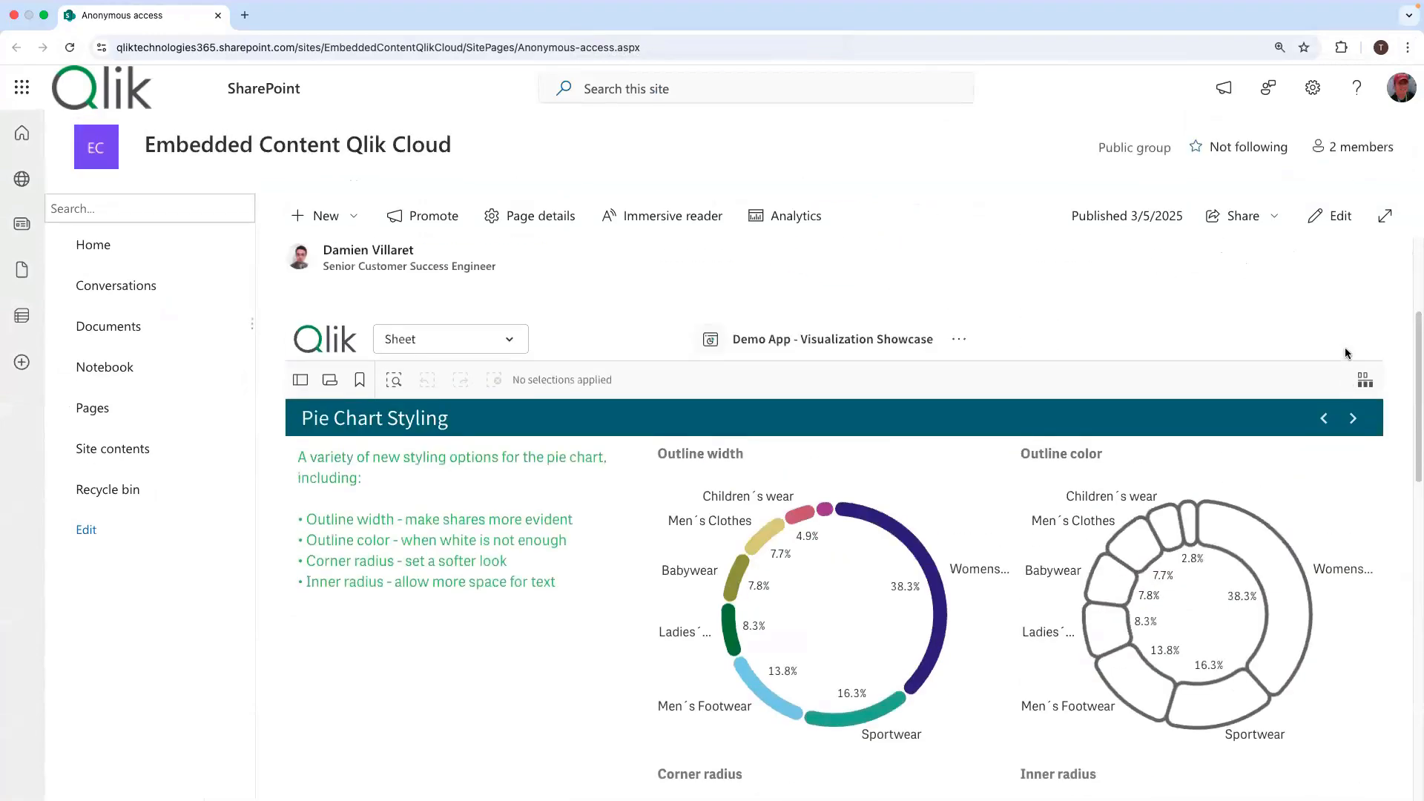